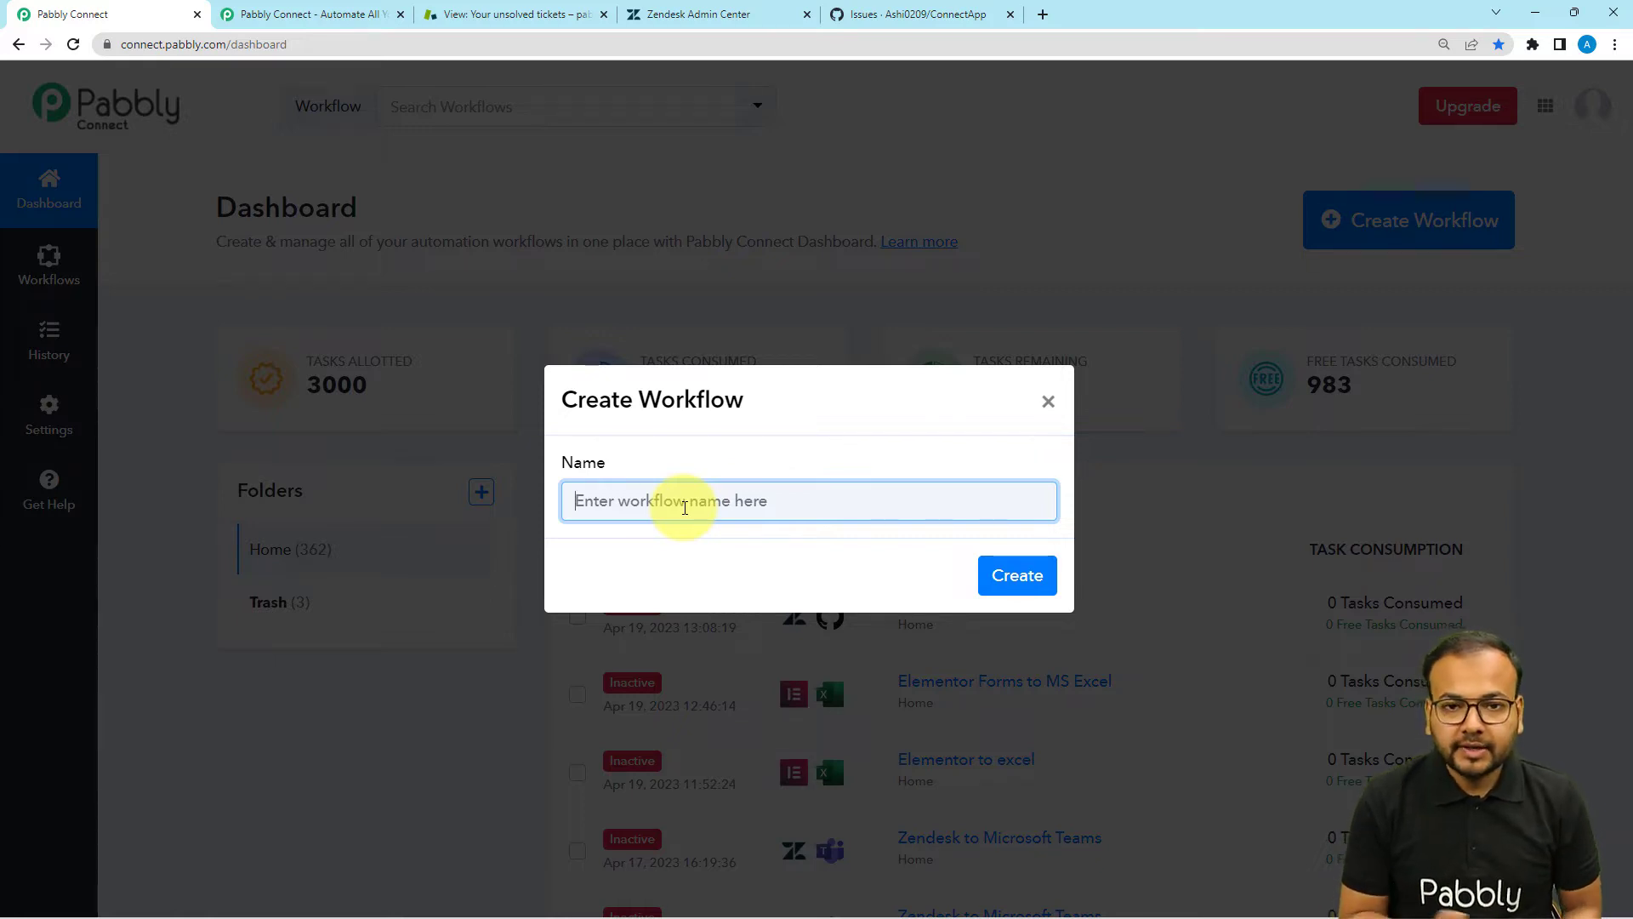
Create a new workflow named "Zendesk to Github Automation"
text(Zendesk to Github Automation)
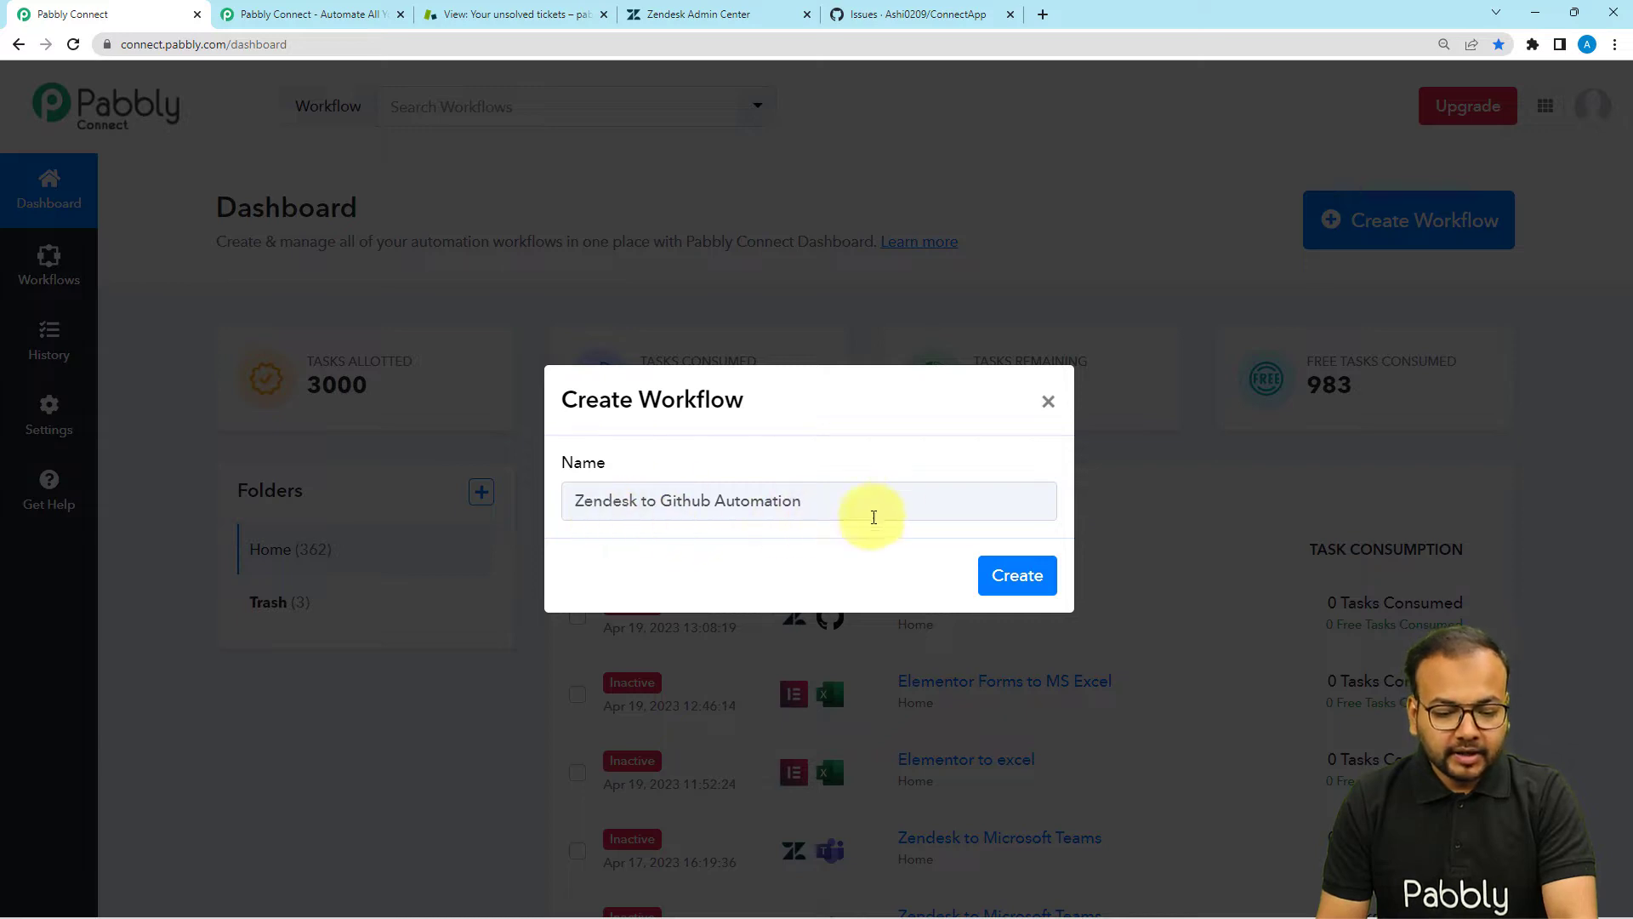
click(1019, 577)
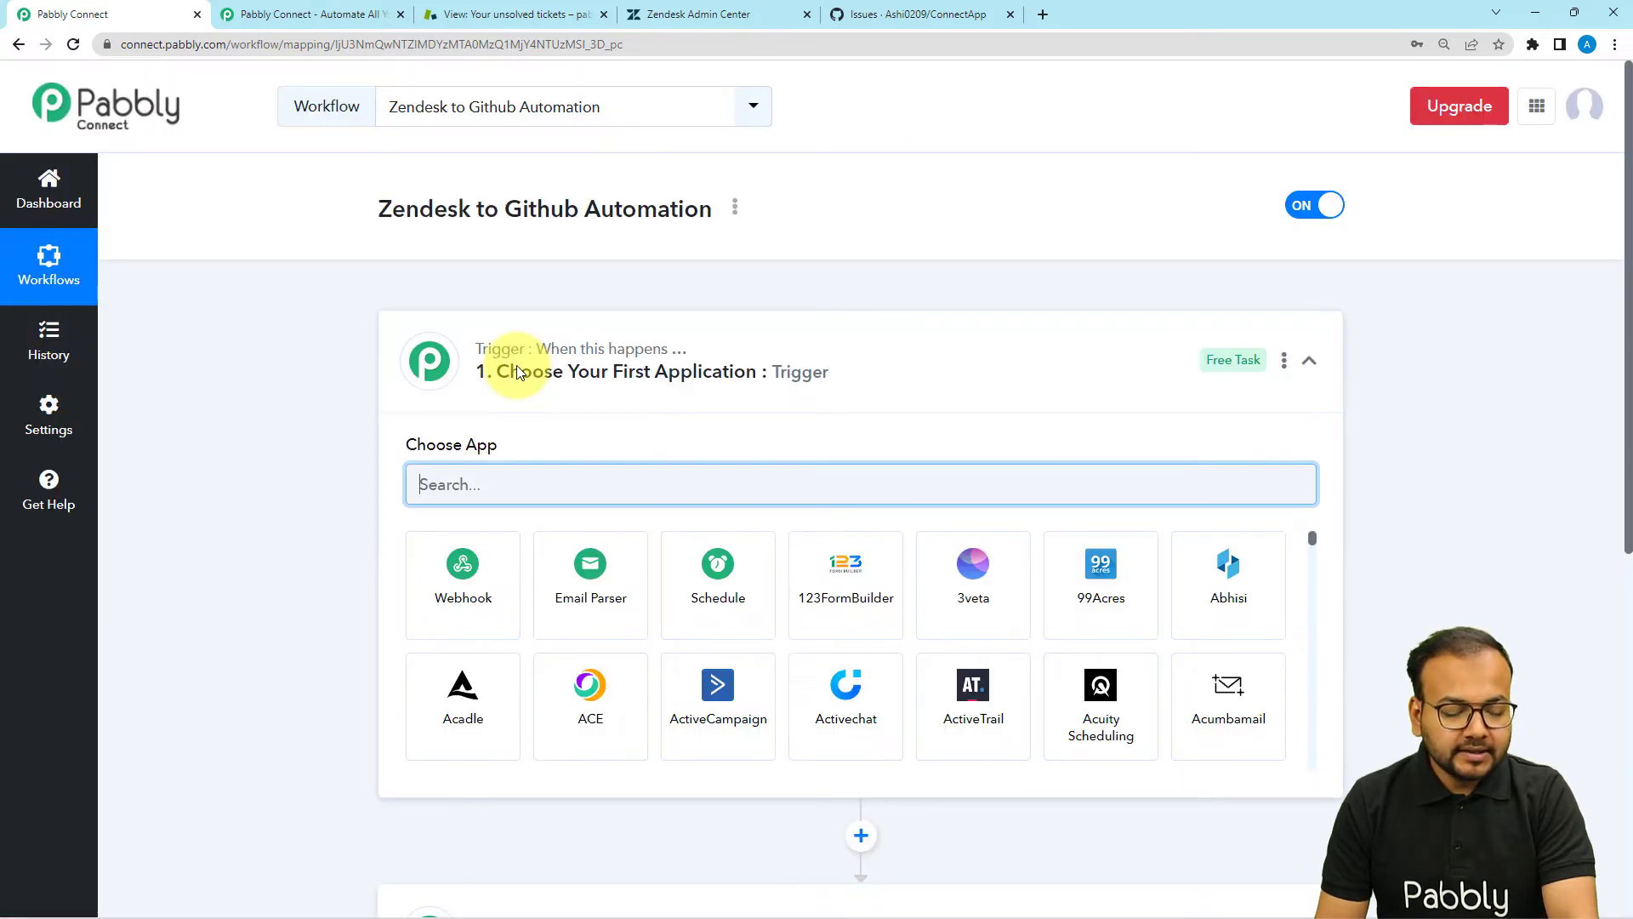
click(519, 371)
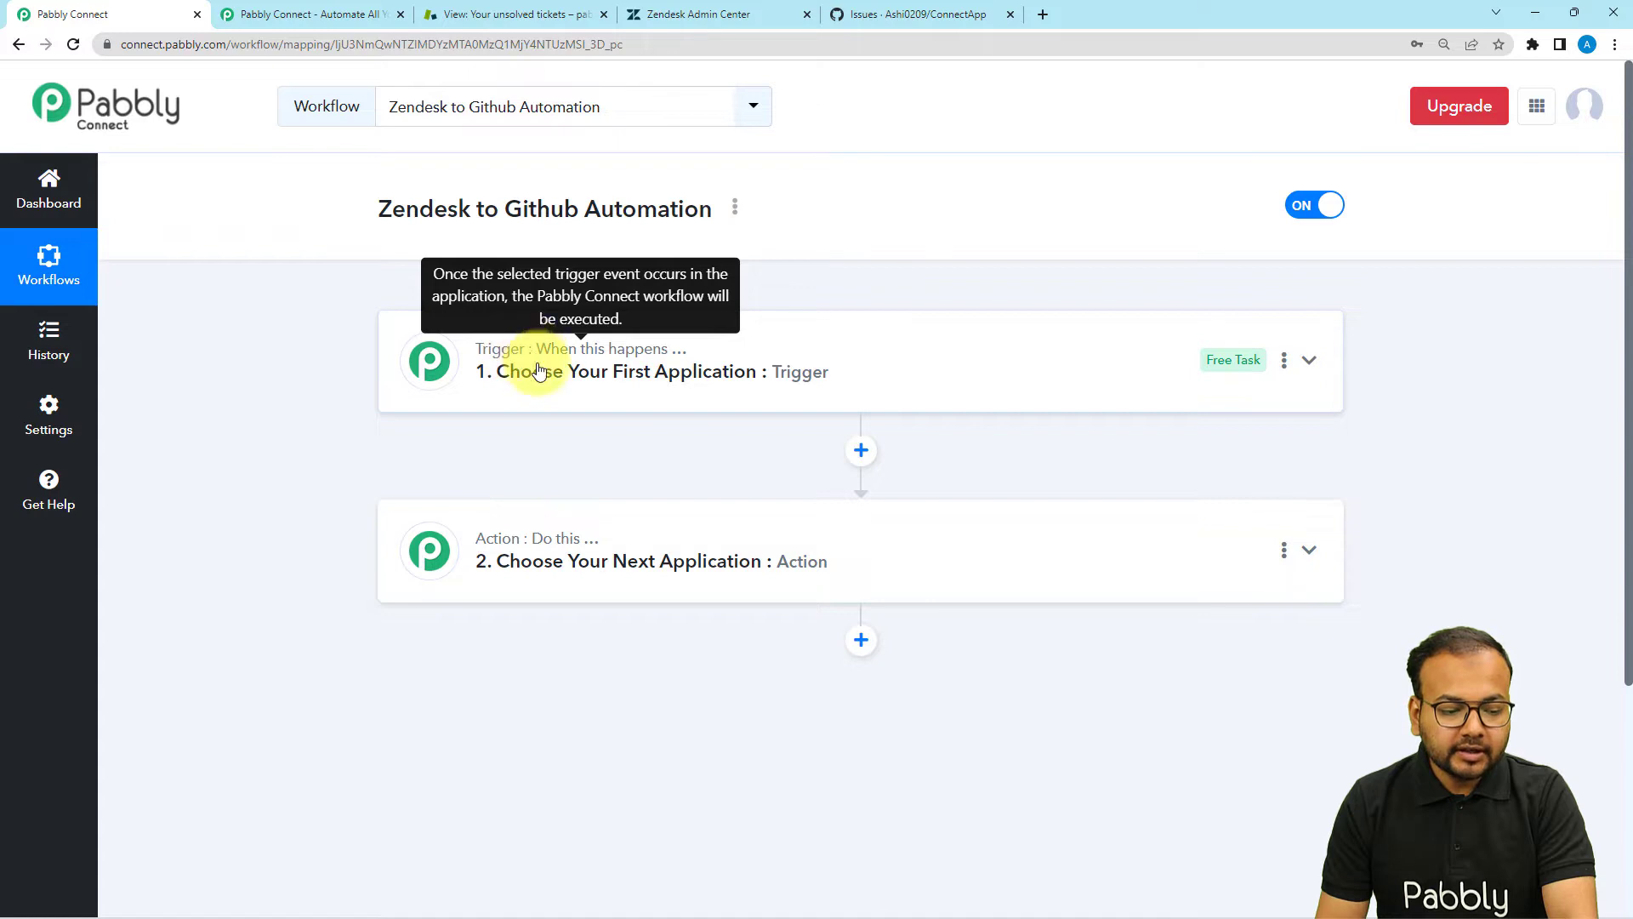
mouse_move(516, 544)
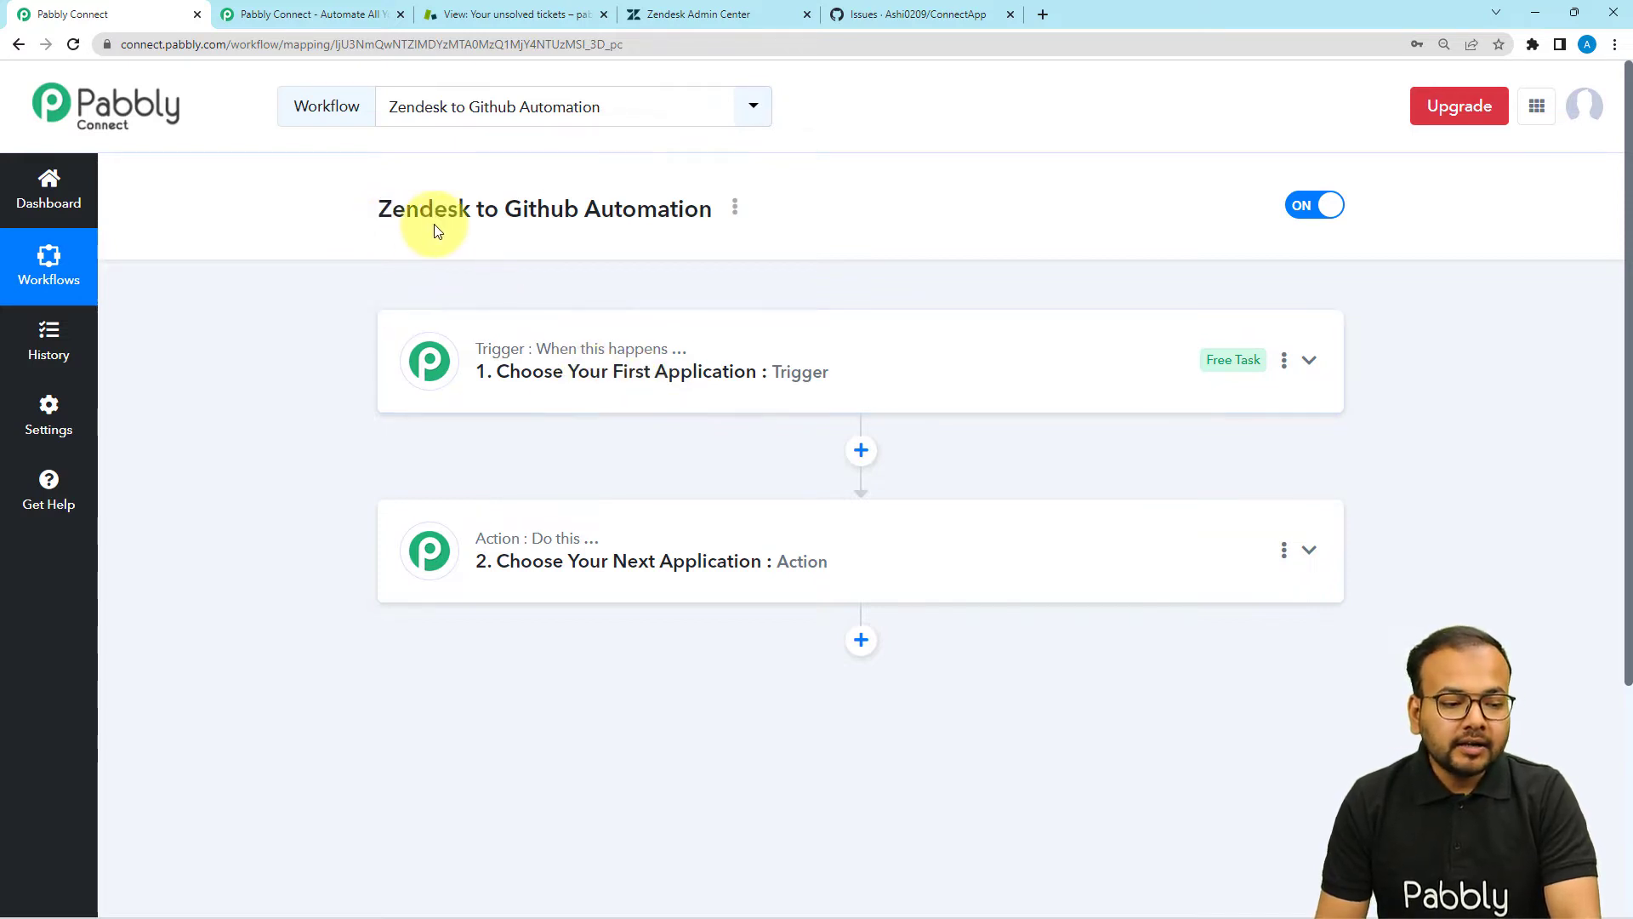
drag(387, 210, 480, 211)
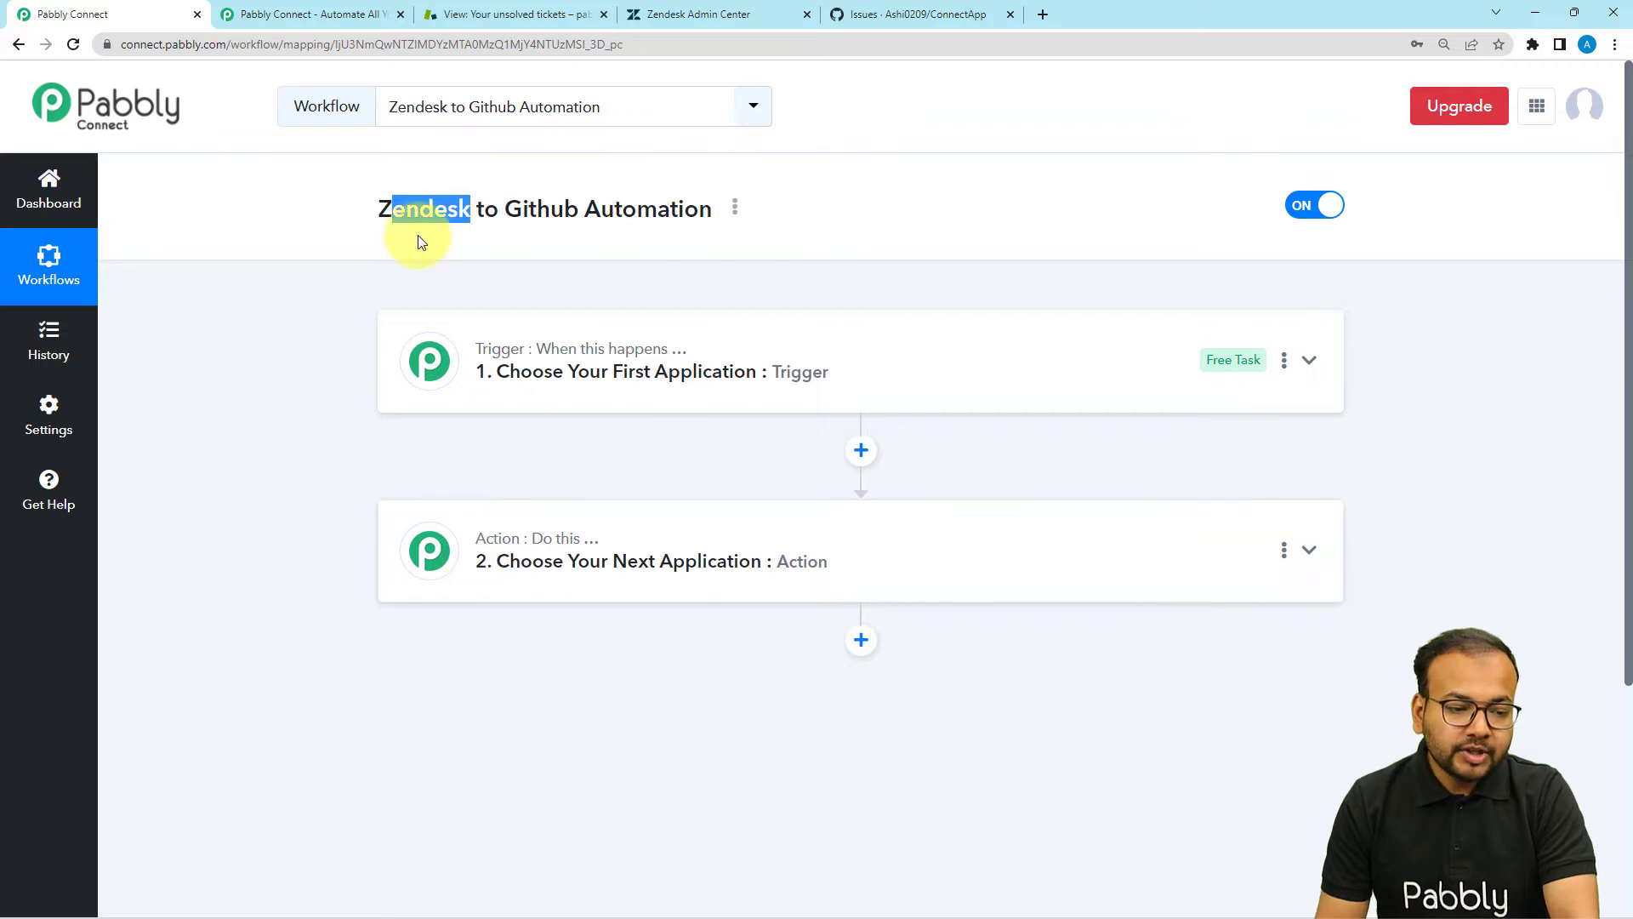
drag(508, 214, 587, 217)
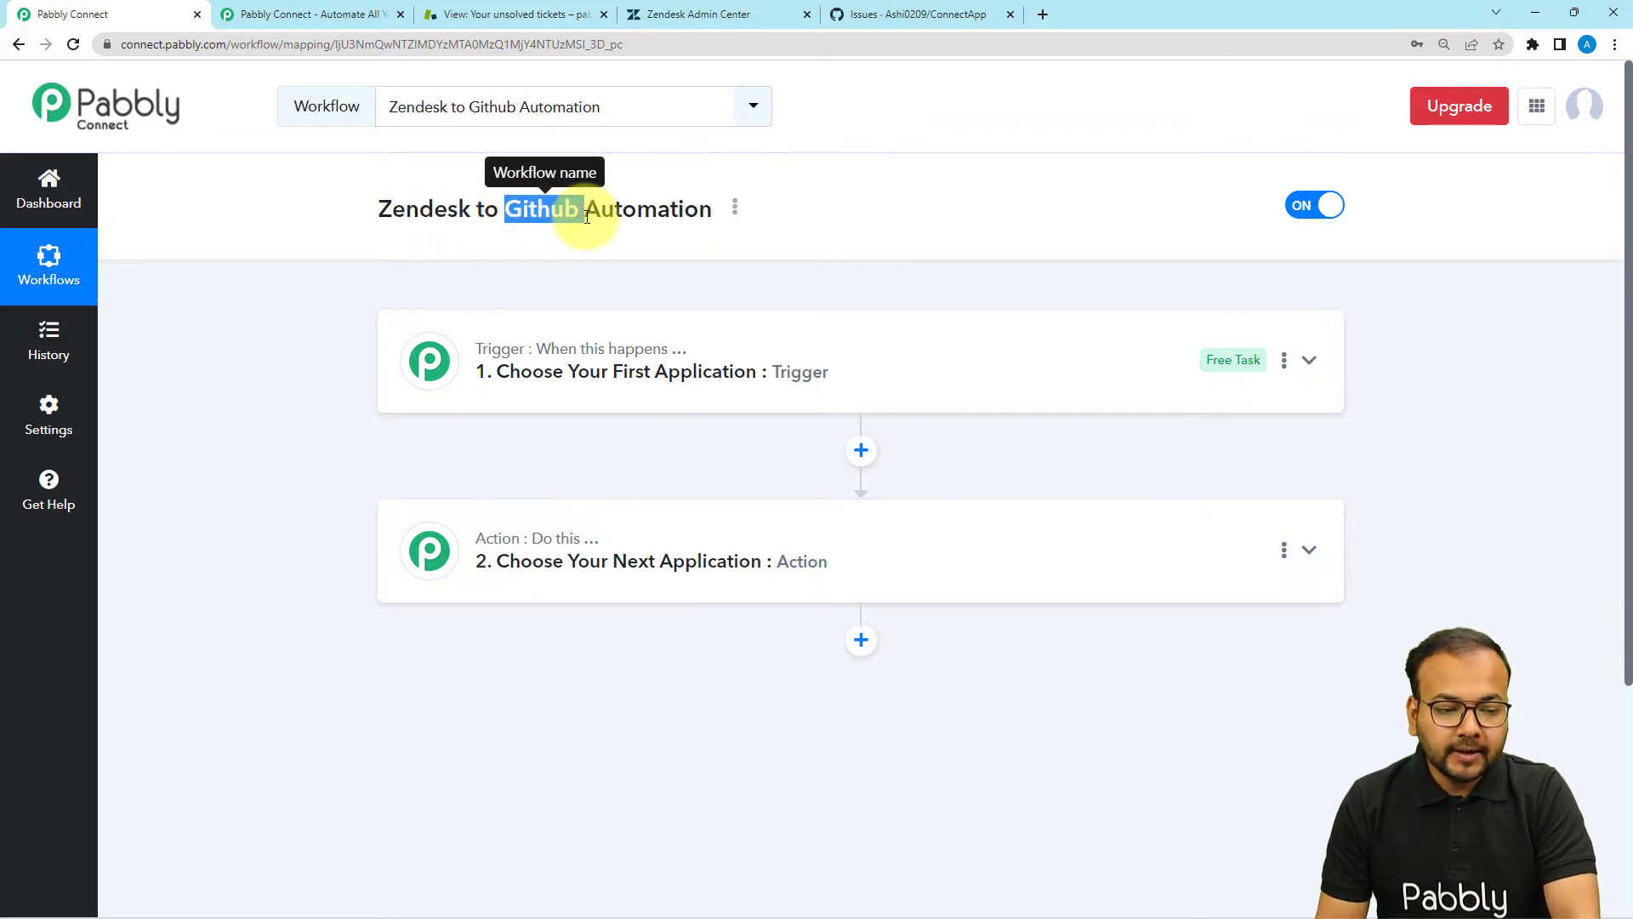
Set Zendesk as the workflow's trigger application with New Ticket as the trigger event
click(568, 379)
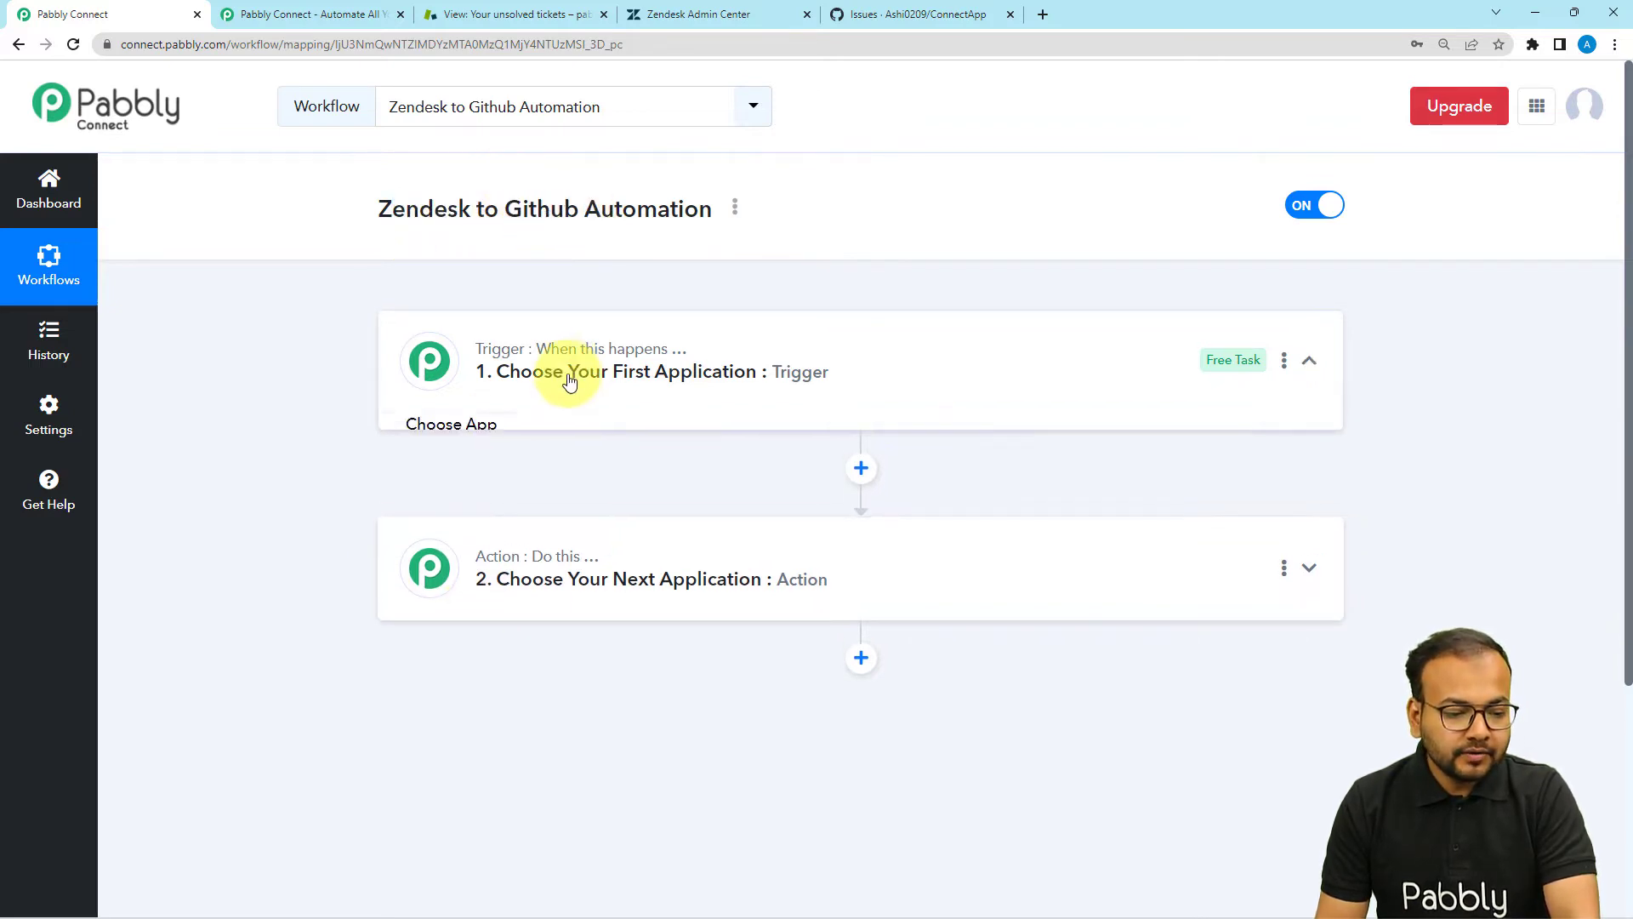
scroll(569, 379, down, 2)
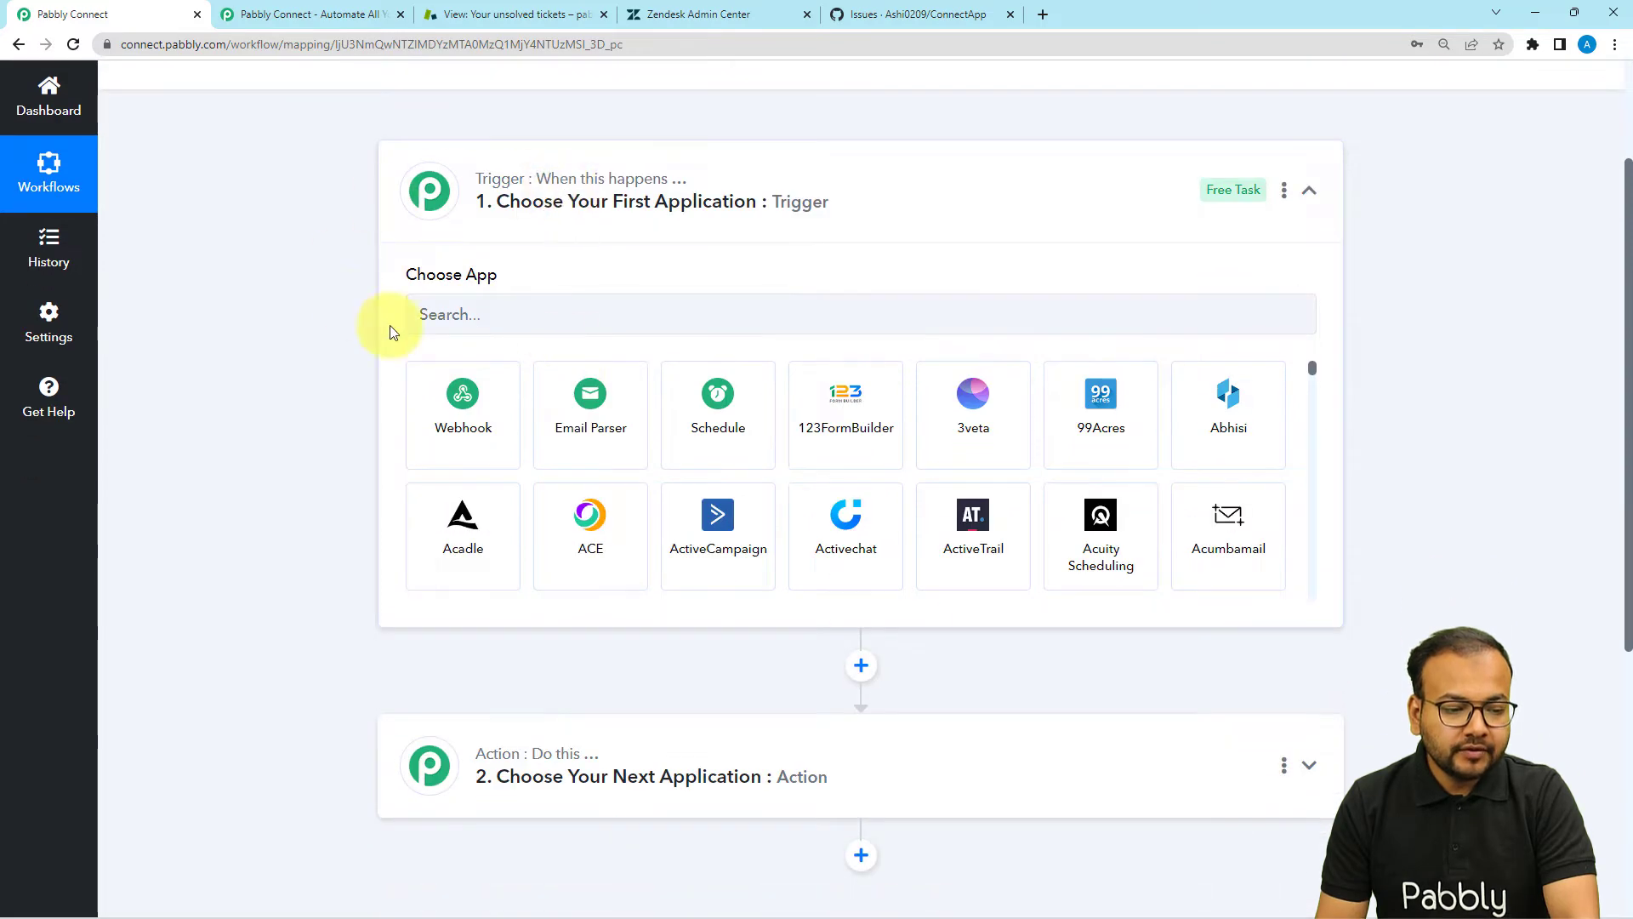
click(488, 314)
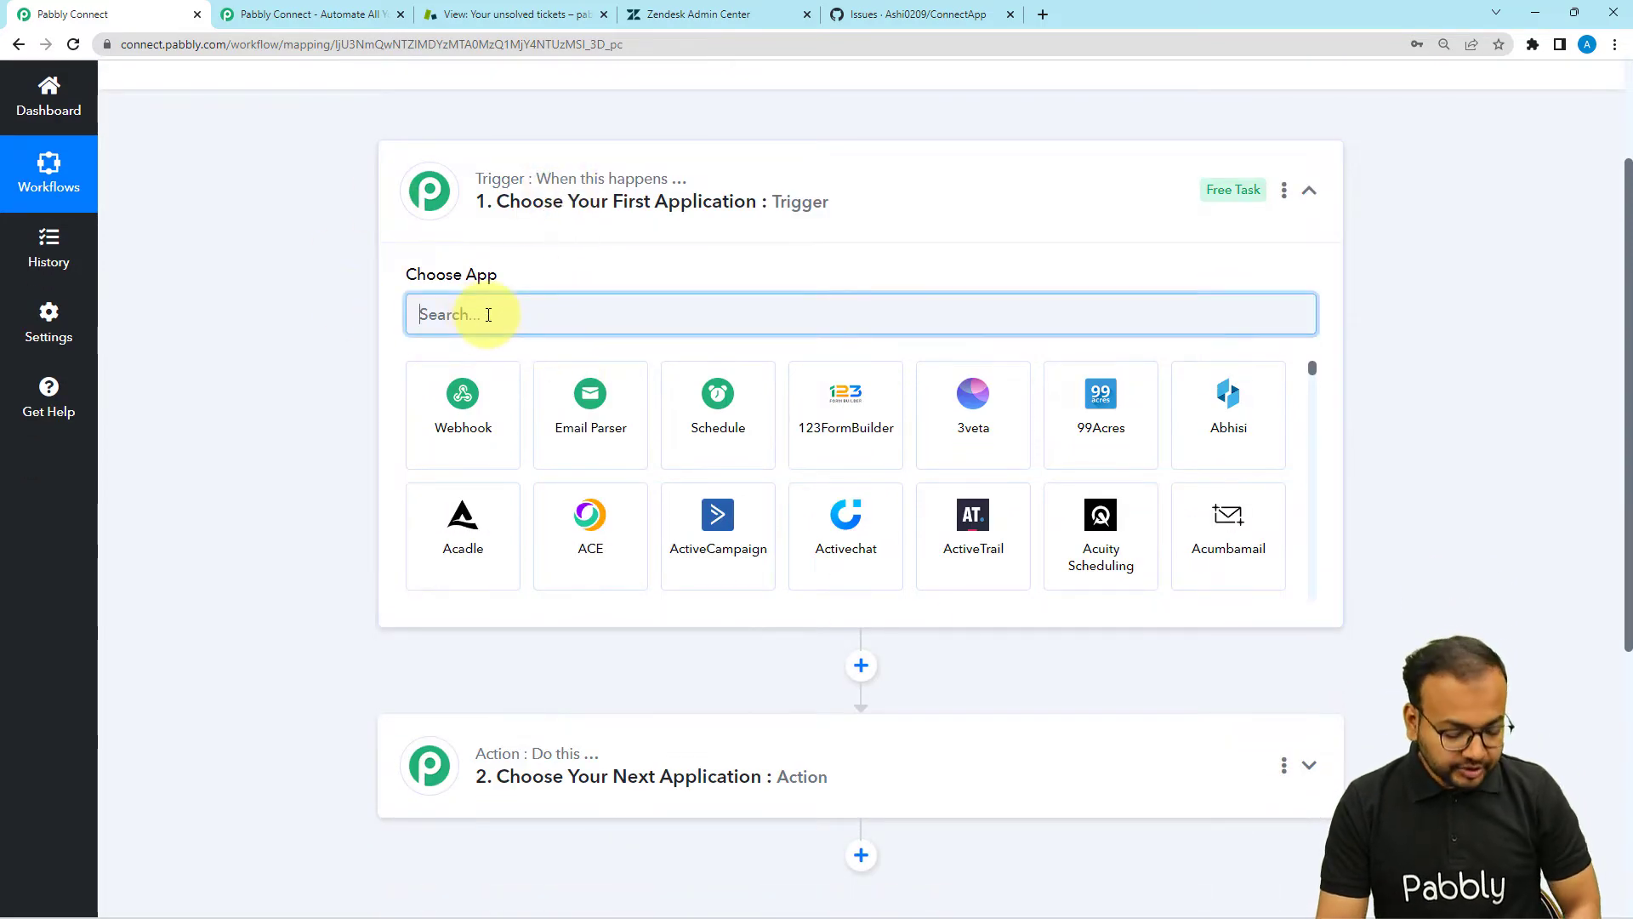
text(zende)
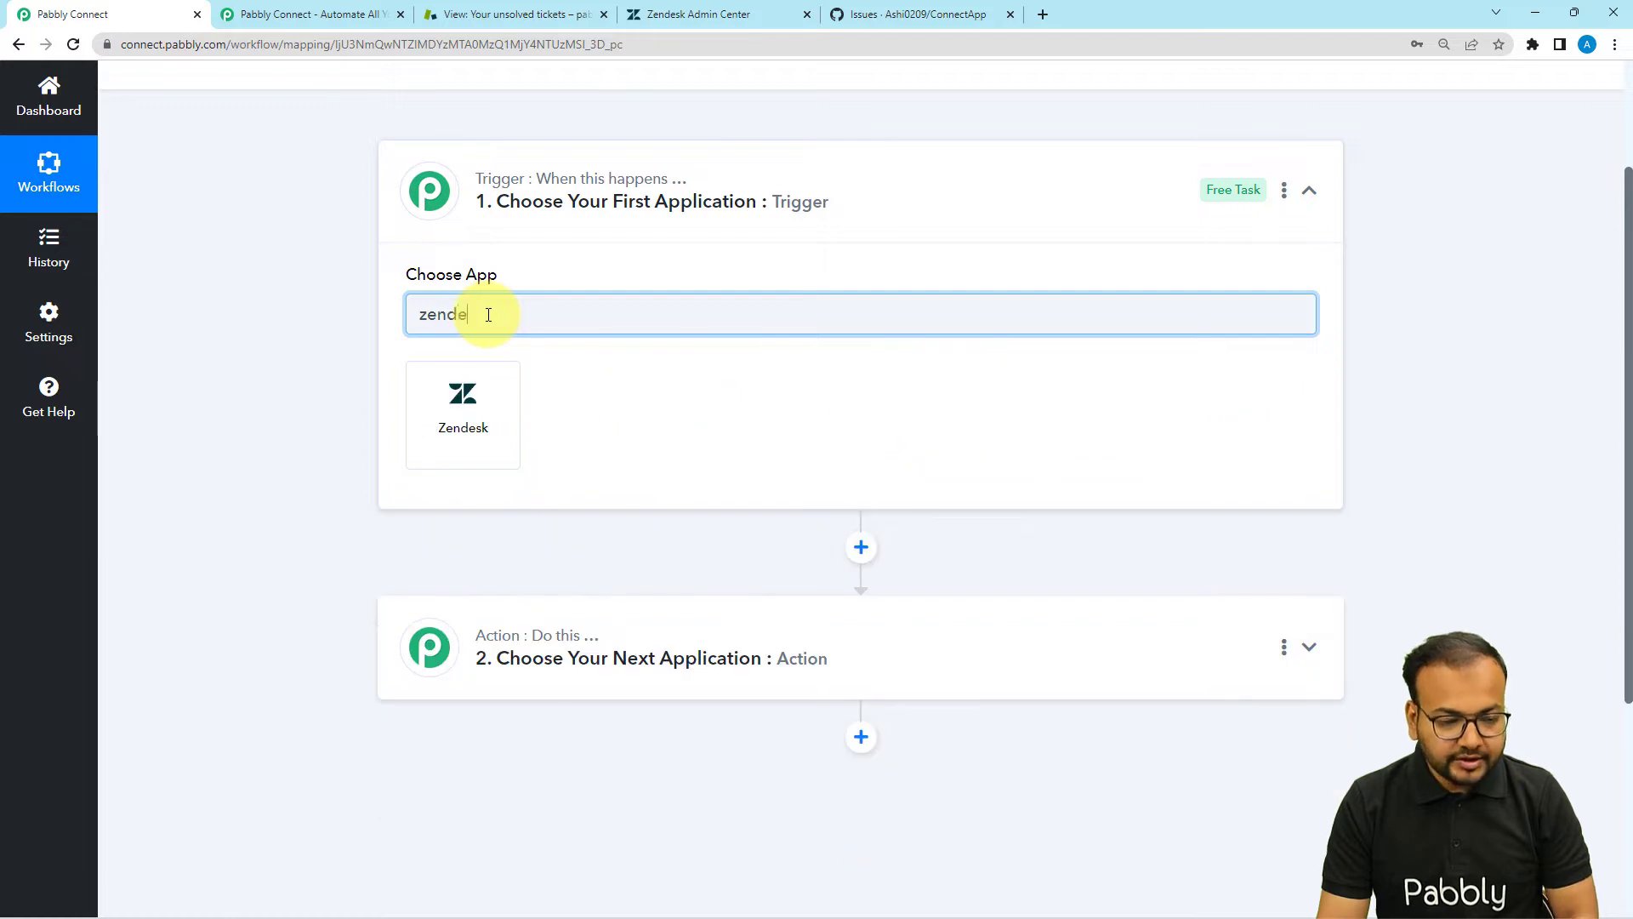
click(476, 421)
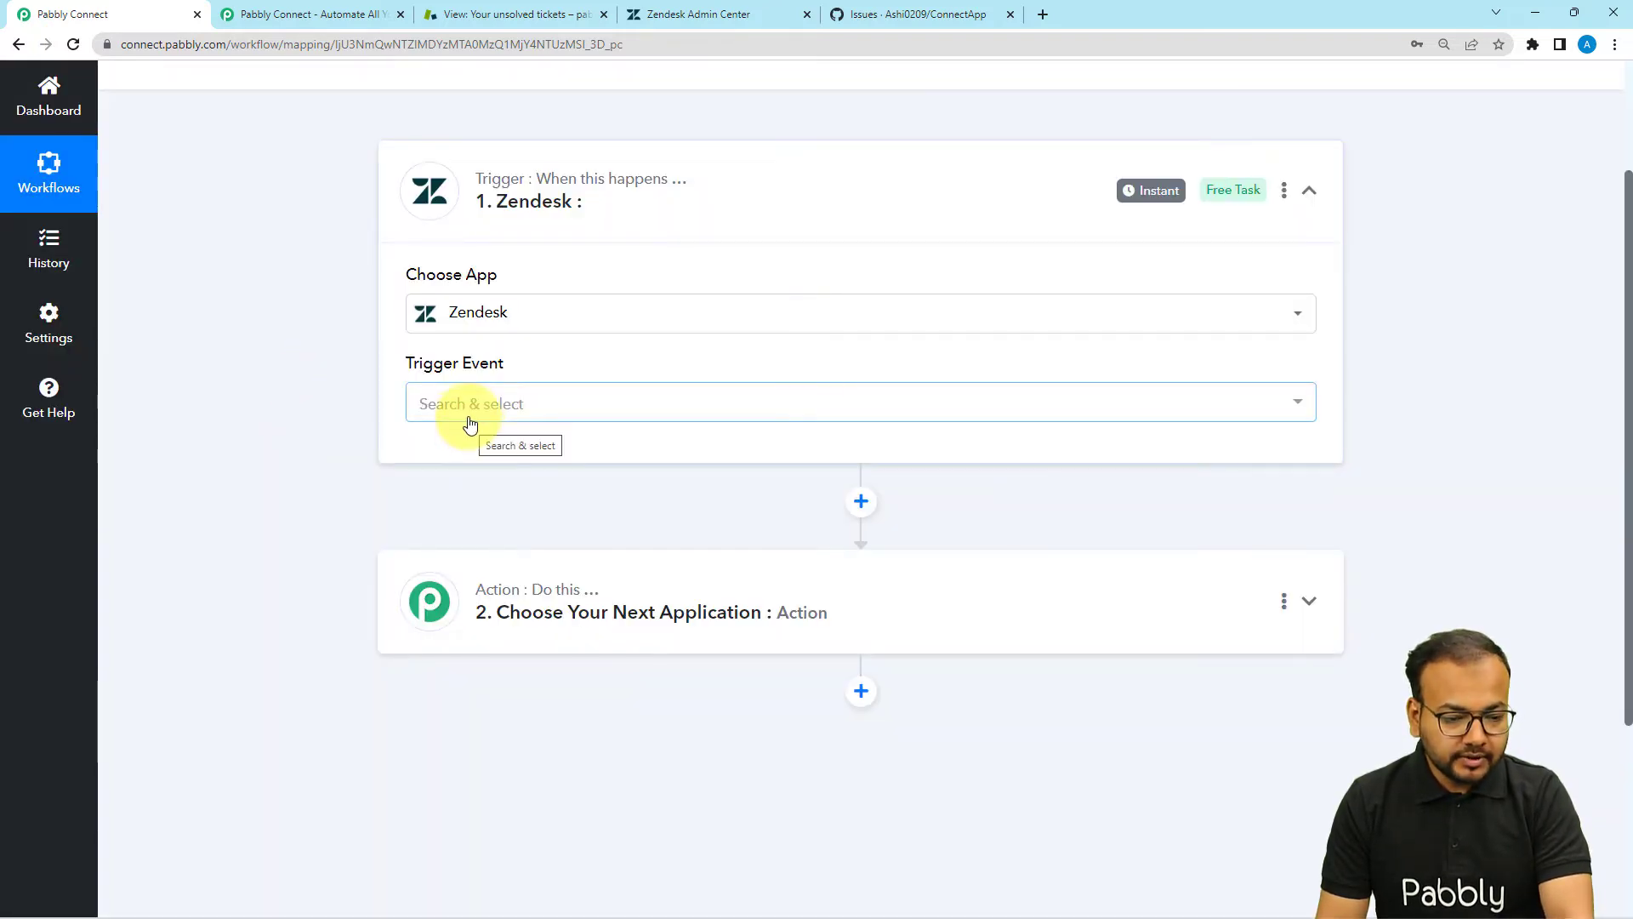
click(467, 419)
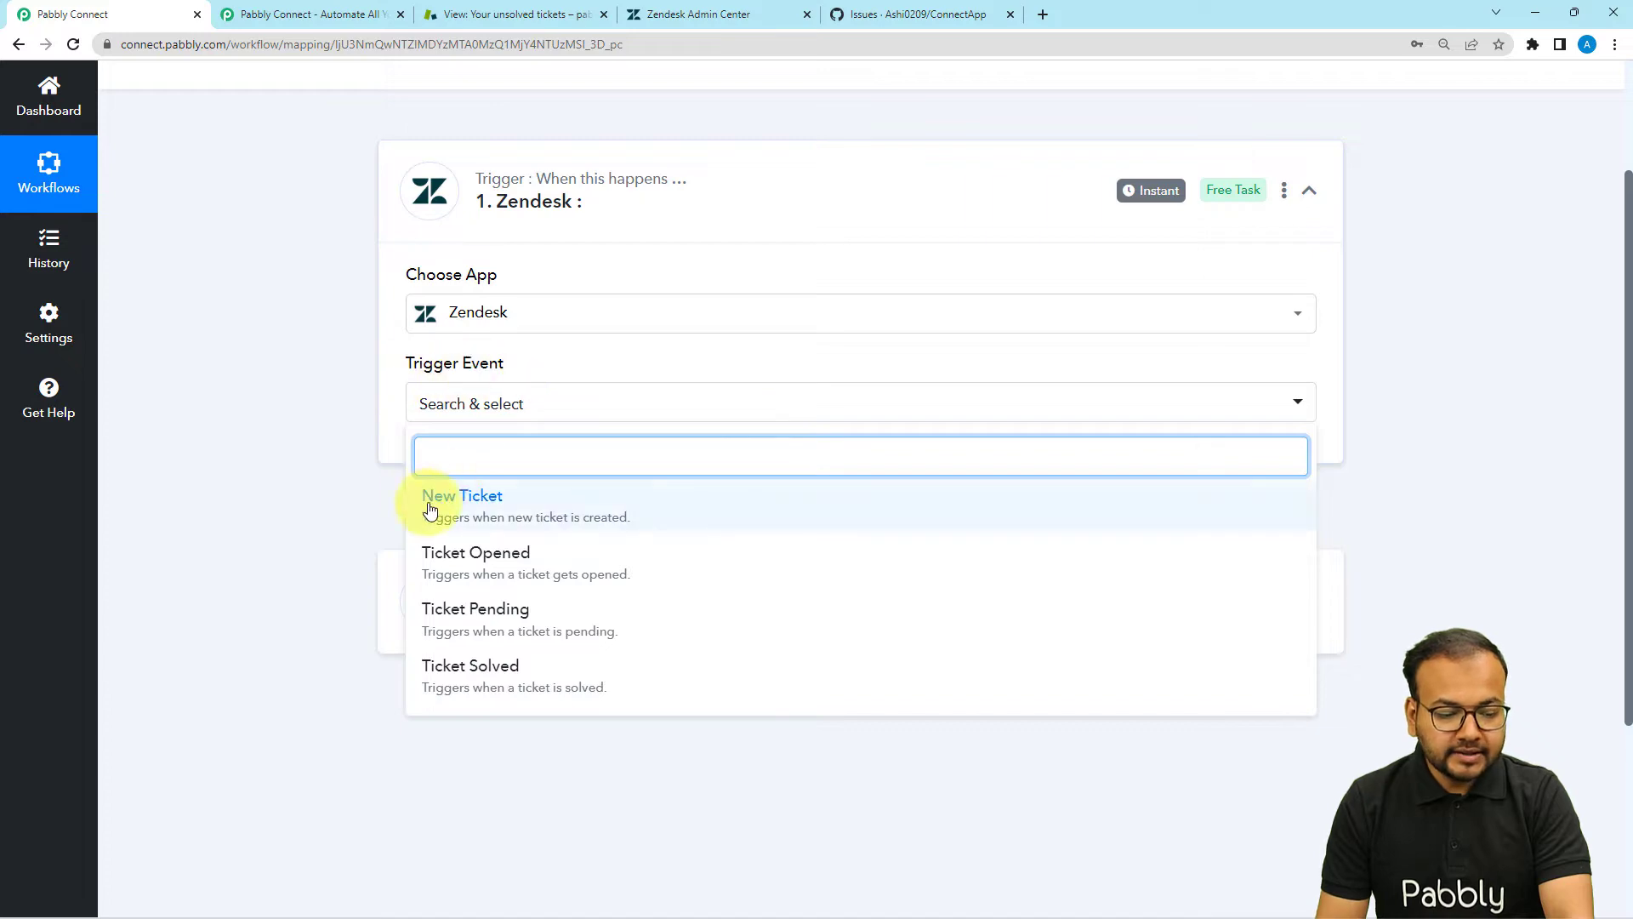
click(473, 515)
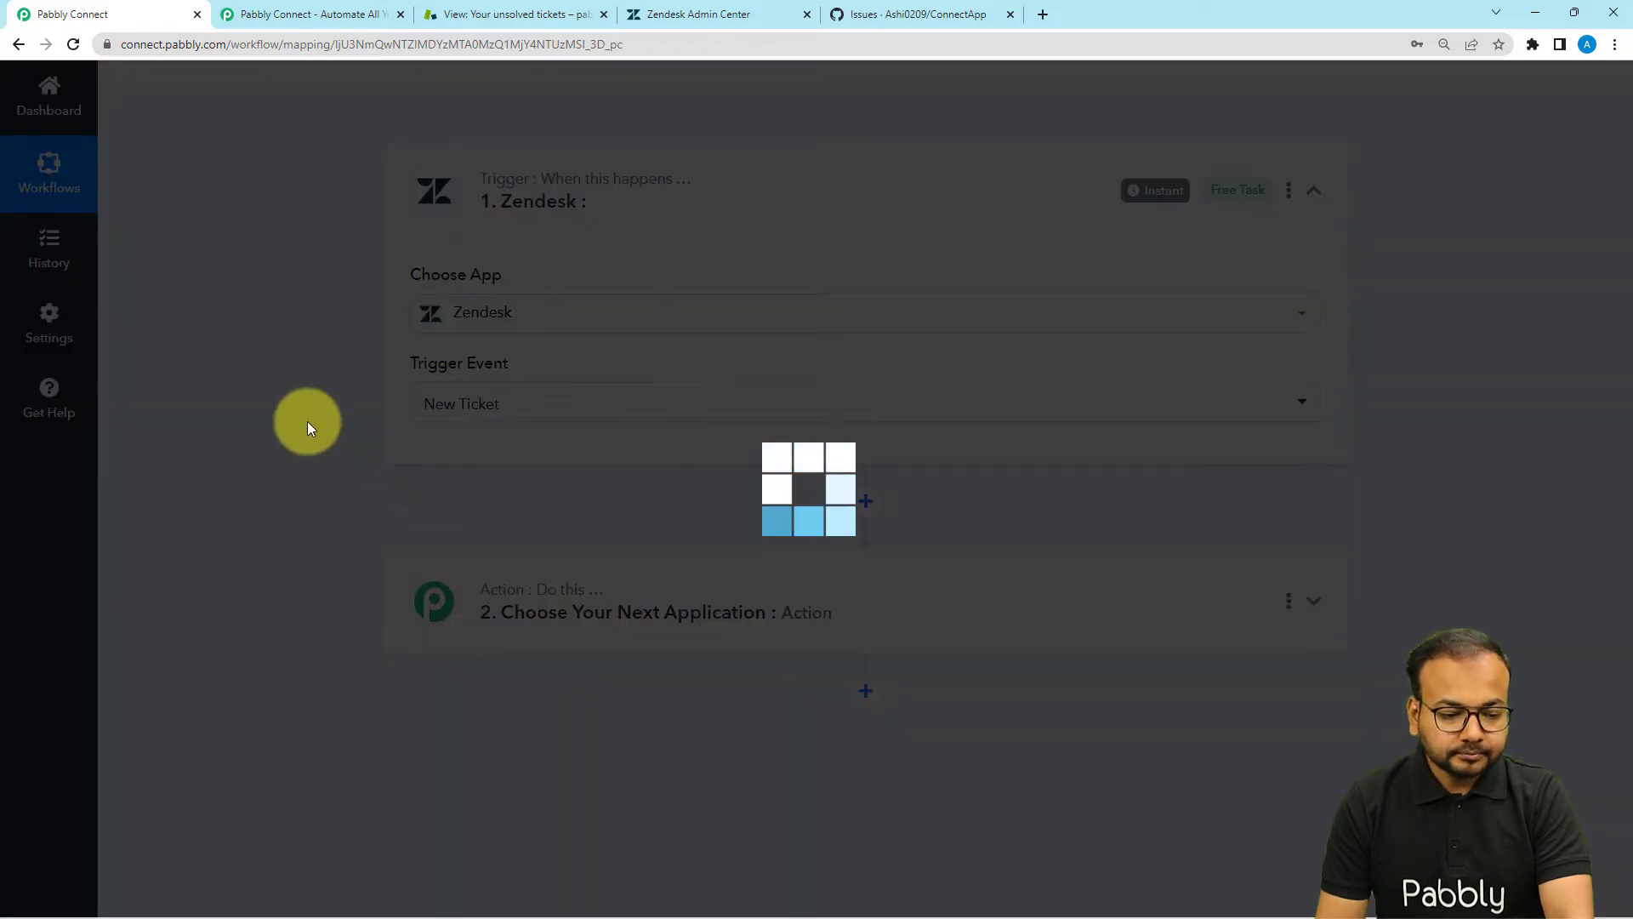
Review the webhook URL and the Zendesk setup instructions for the New Ticket trigger
scroll(308, 421, down, 2)
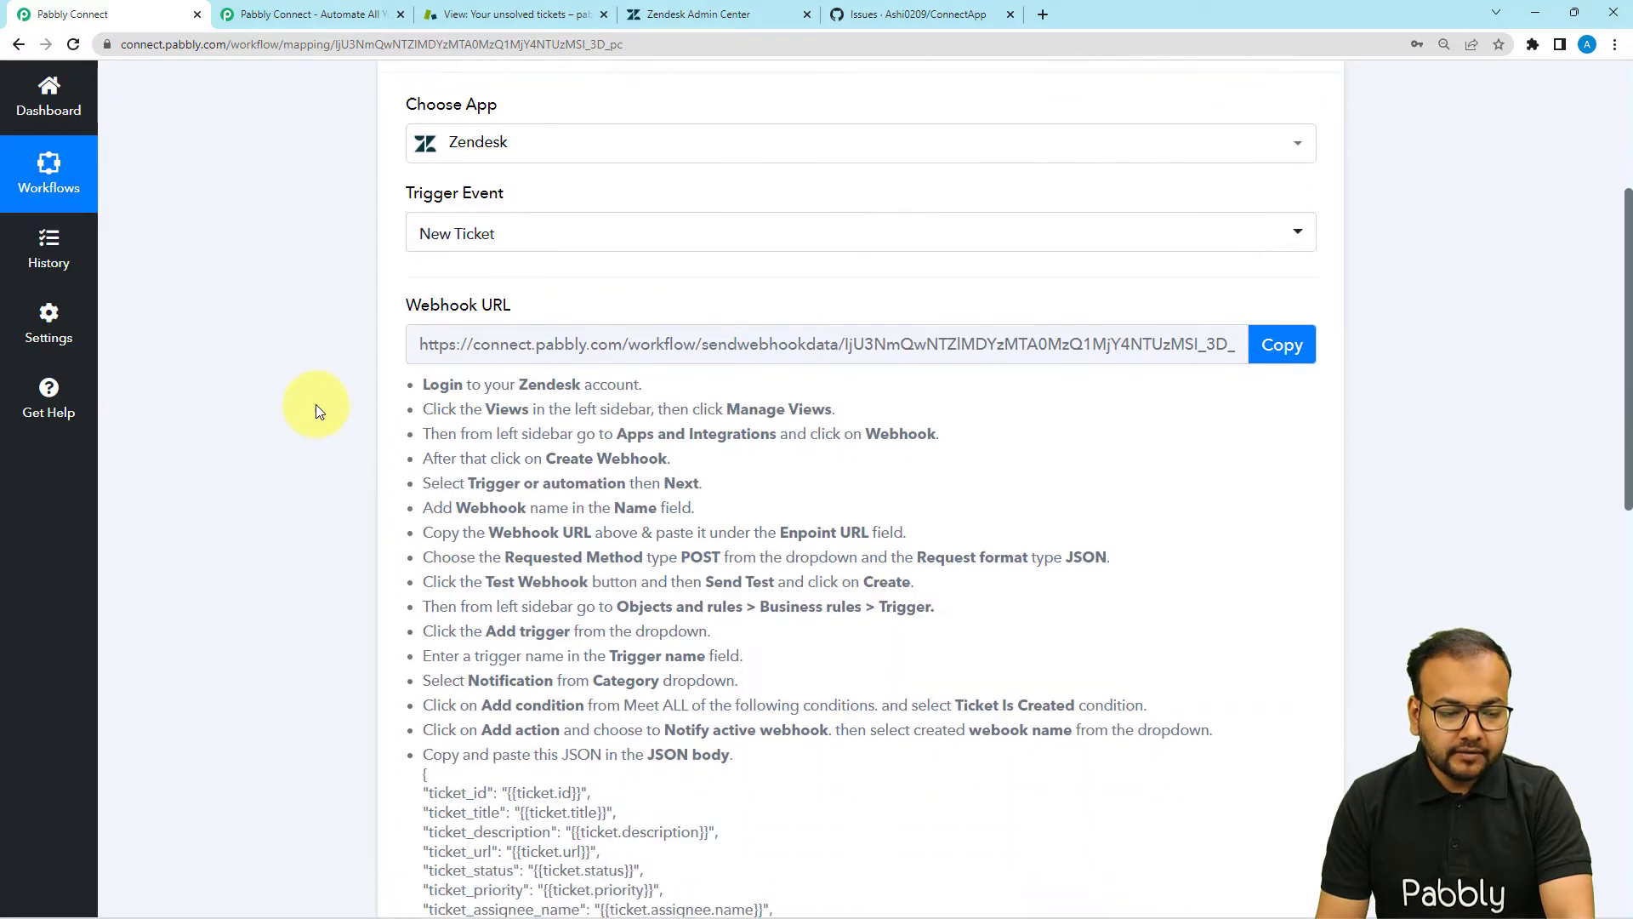
click(1282, 345)
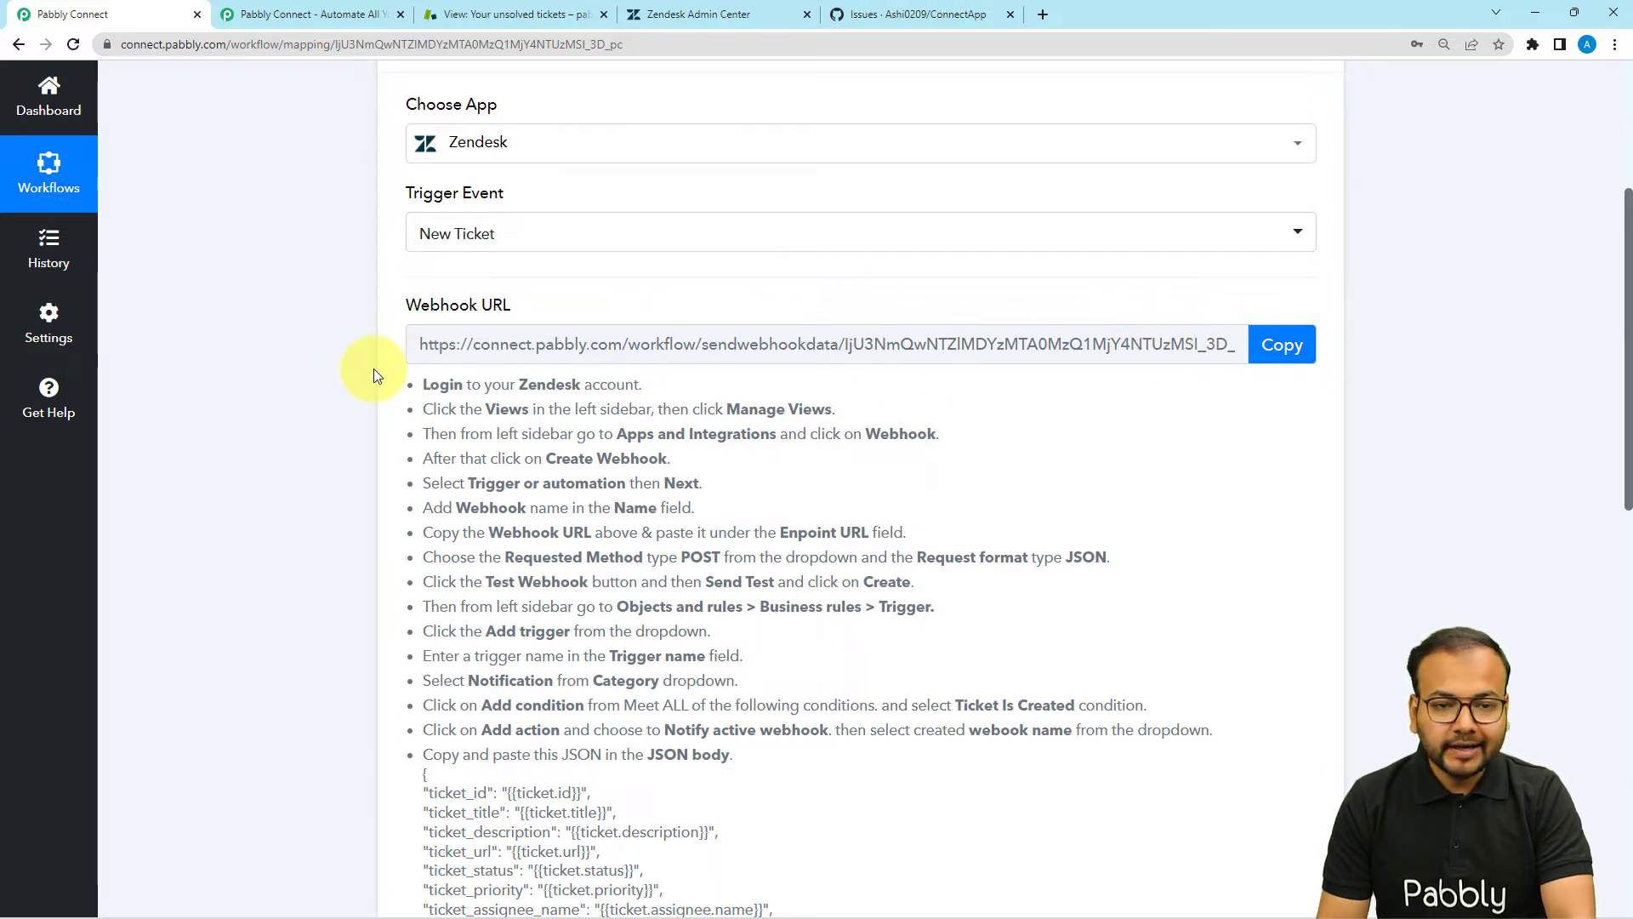
scroll(402, 393, down, 4)
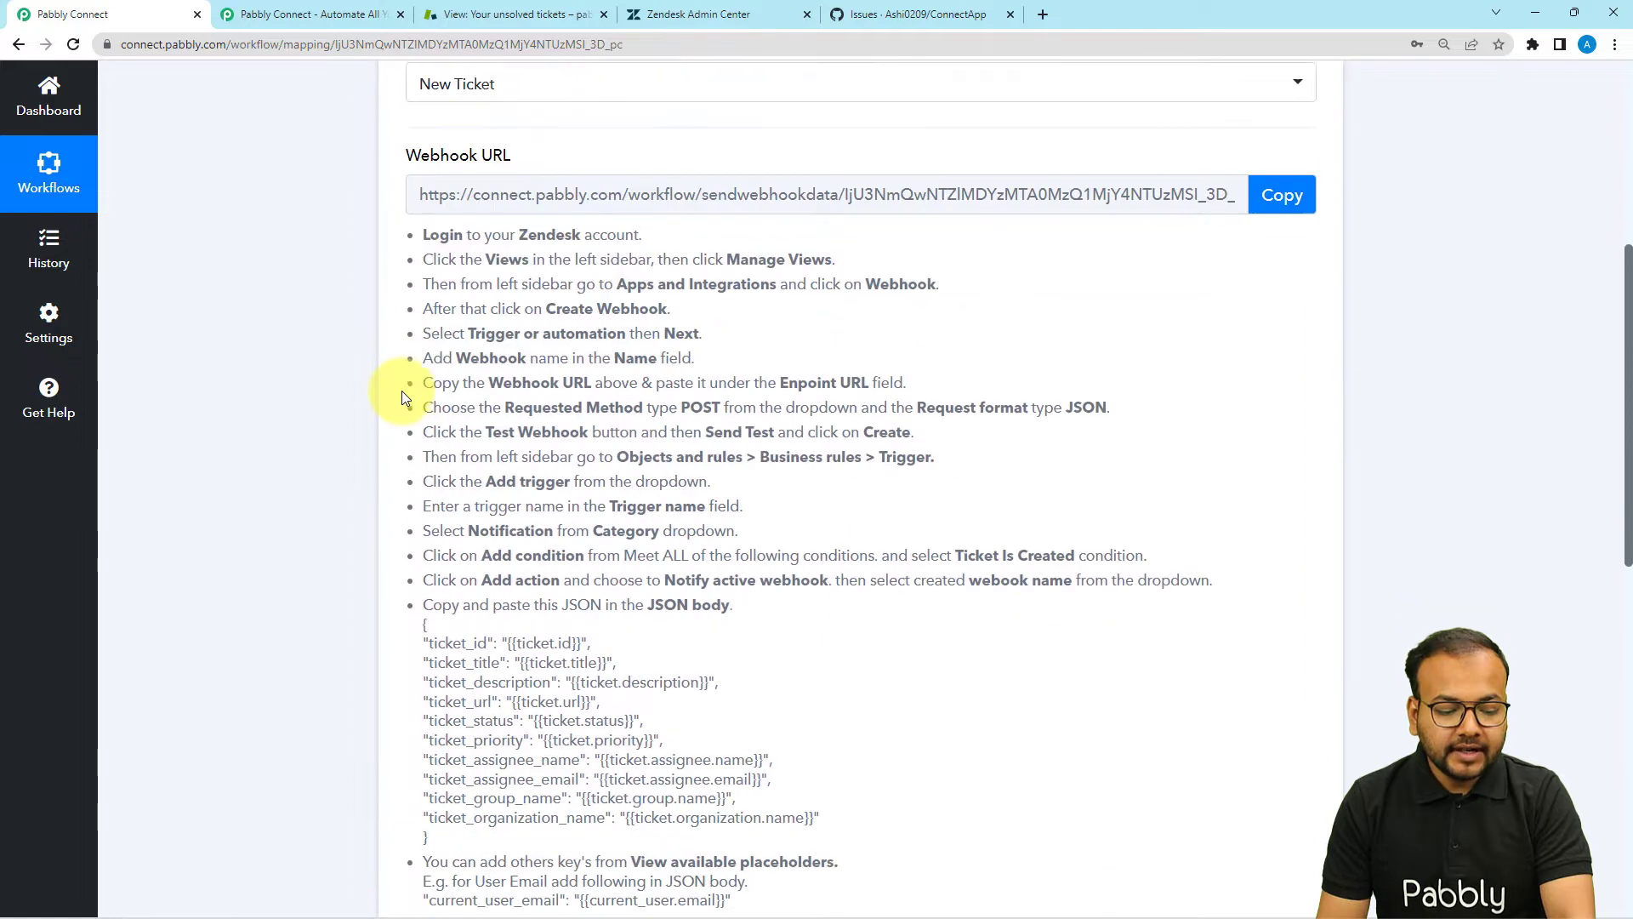
scroll(403, 397, up, 1)
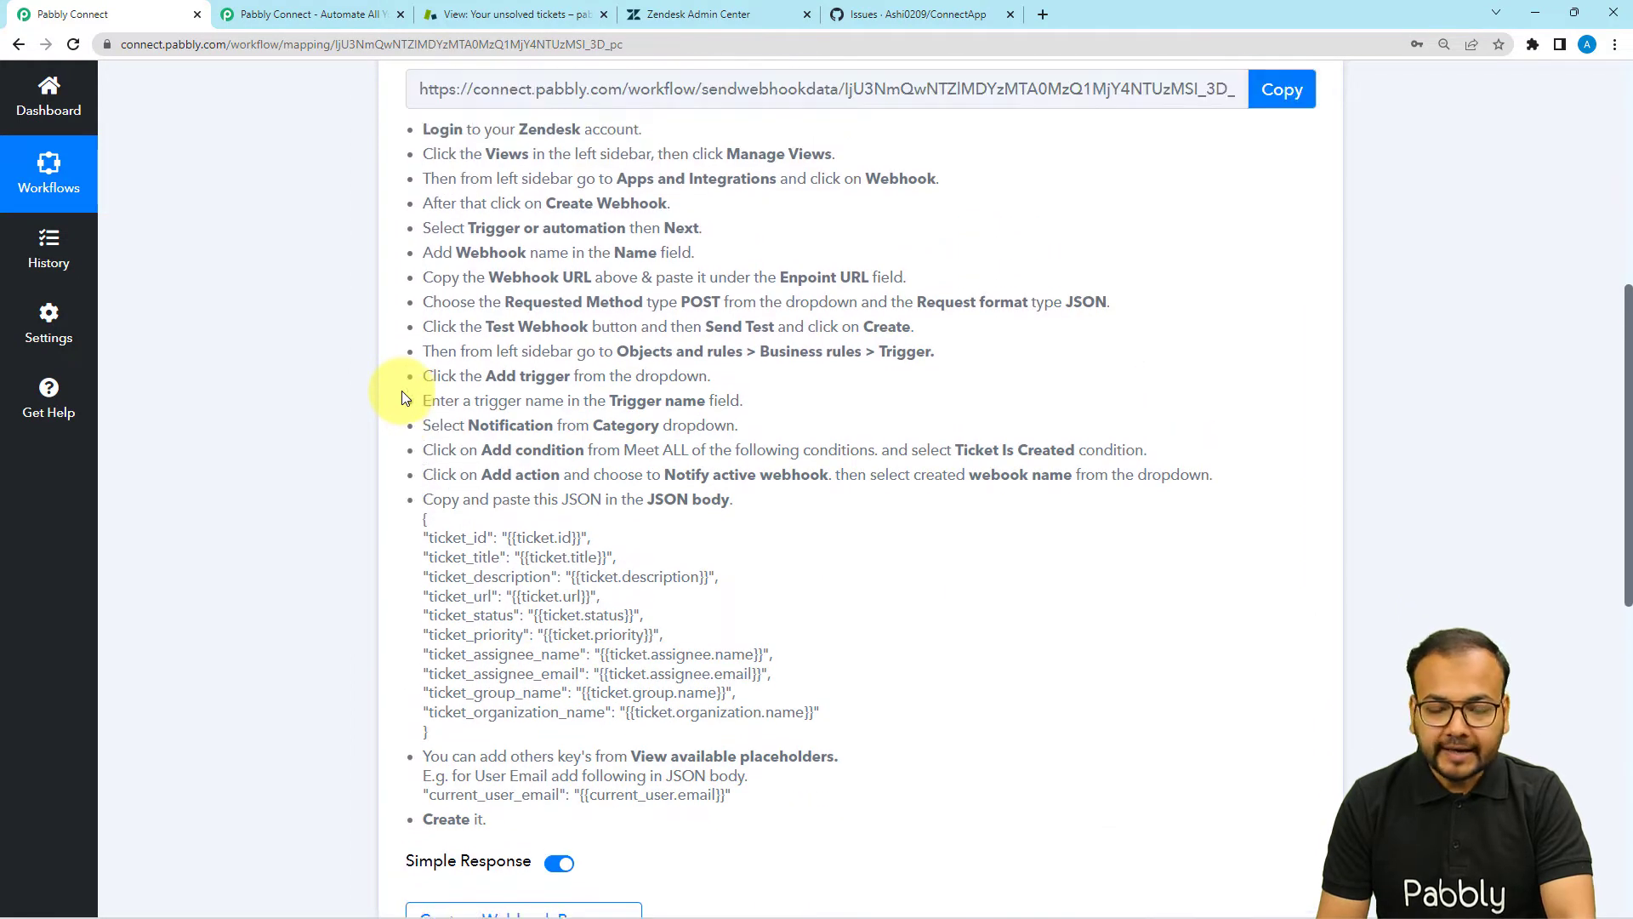
scroll(404, 396, up, 1)
drag(422, 214, 704, 604)
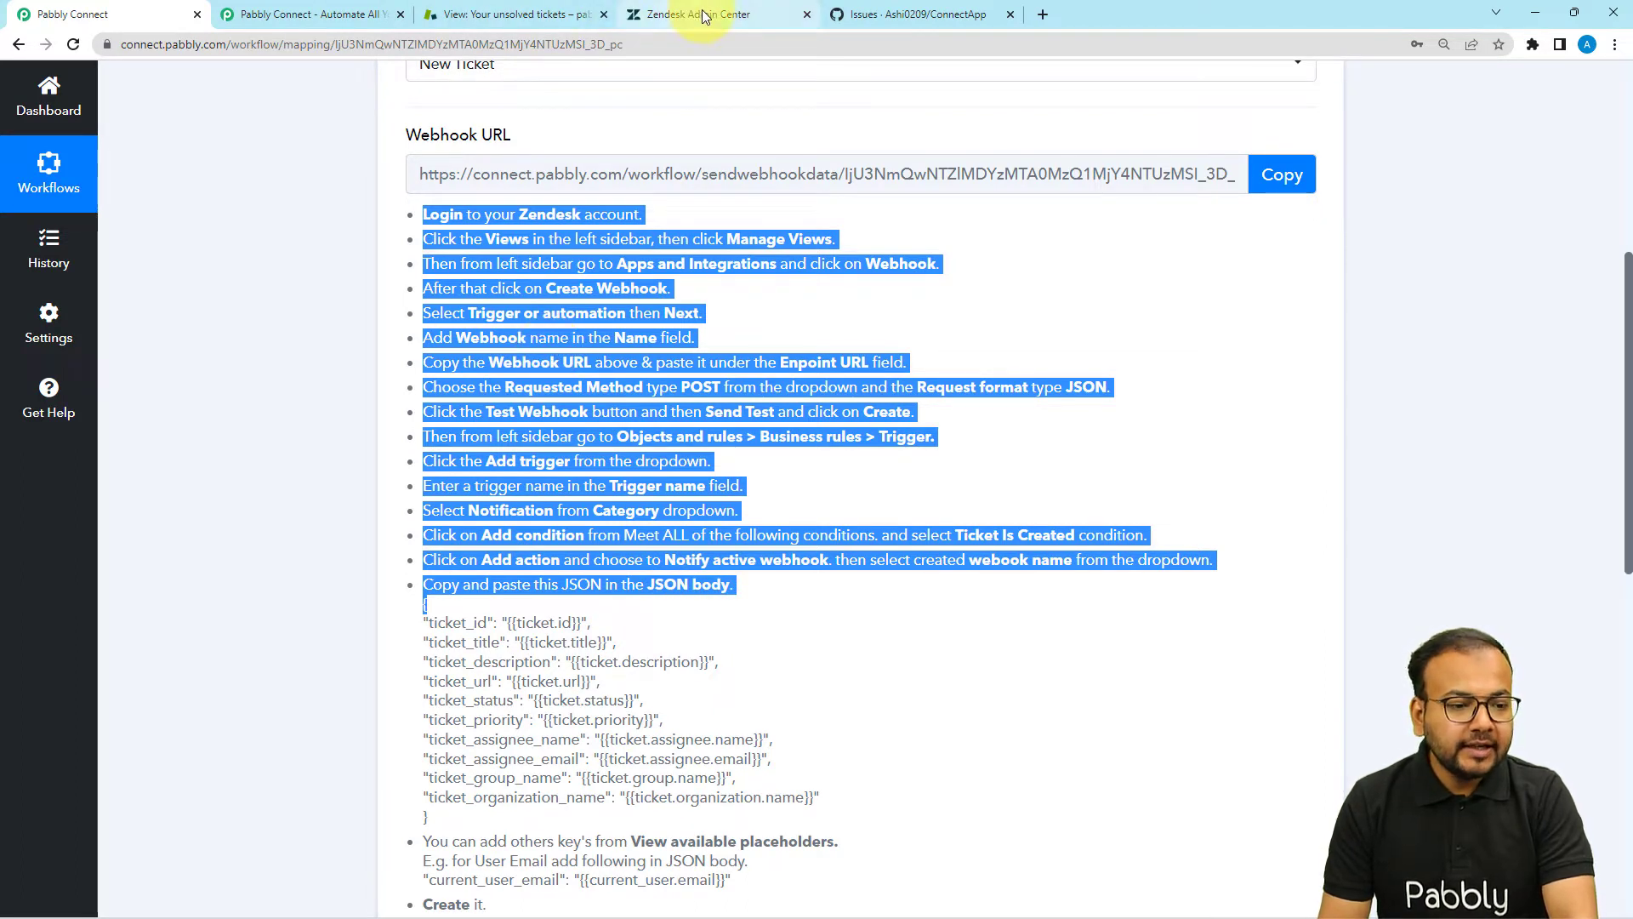
Switch to Zendesk and open the Webhooks page under Apps and integrations in its Admin Center
click(576, 16)
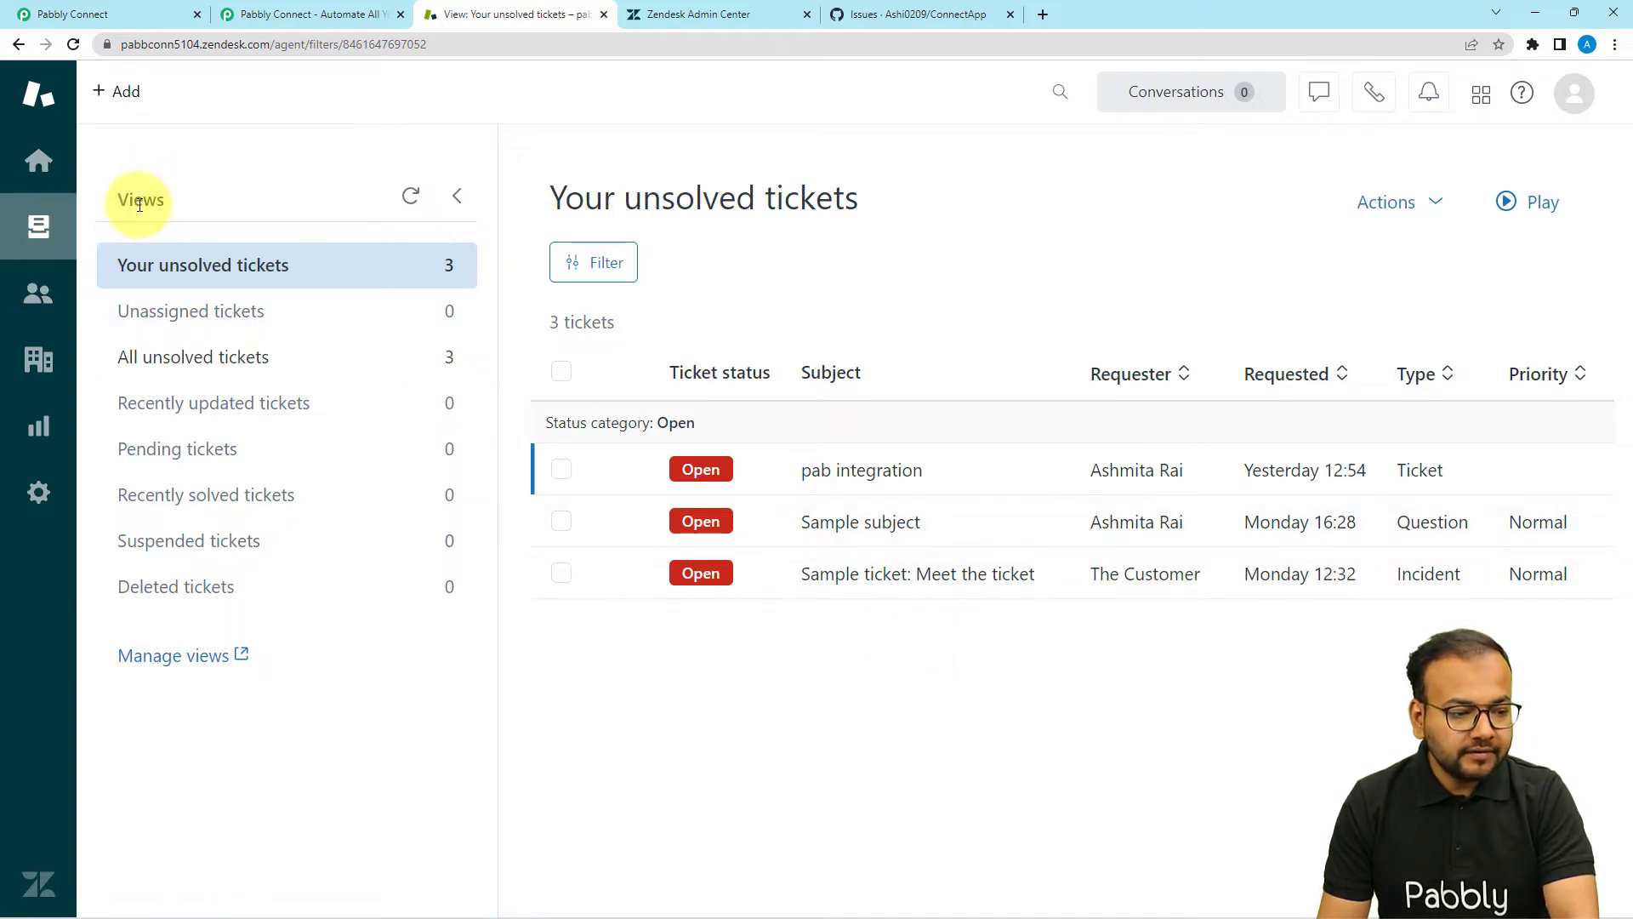
click(159, 661)
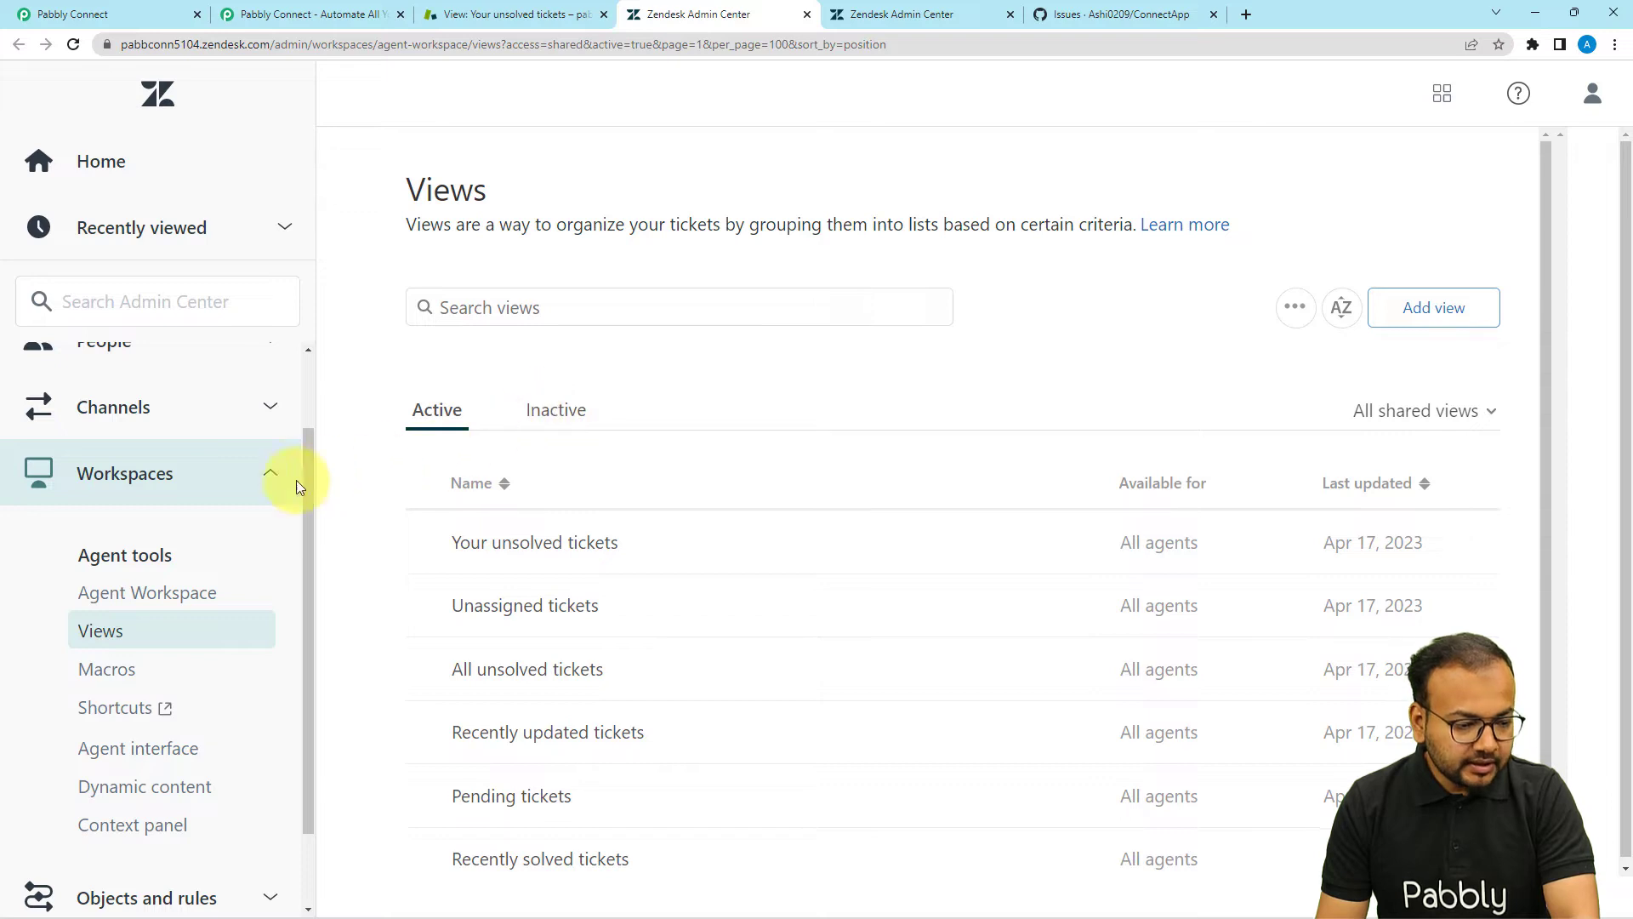
scroll(177, 481, up, 1)
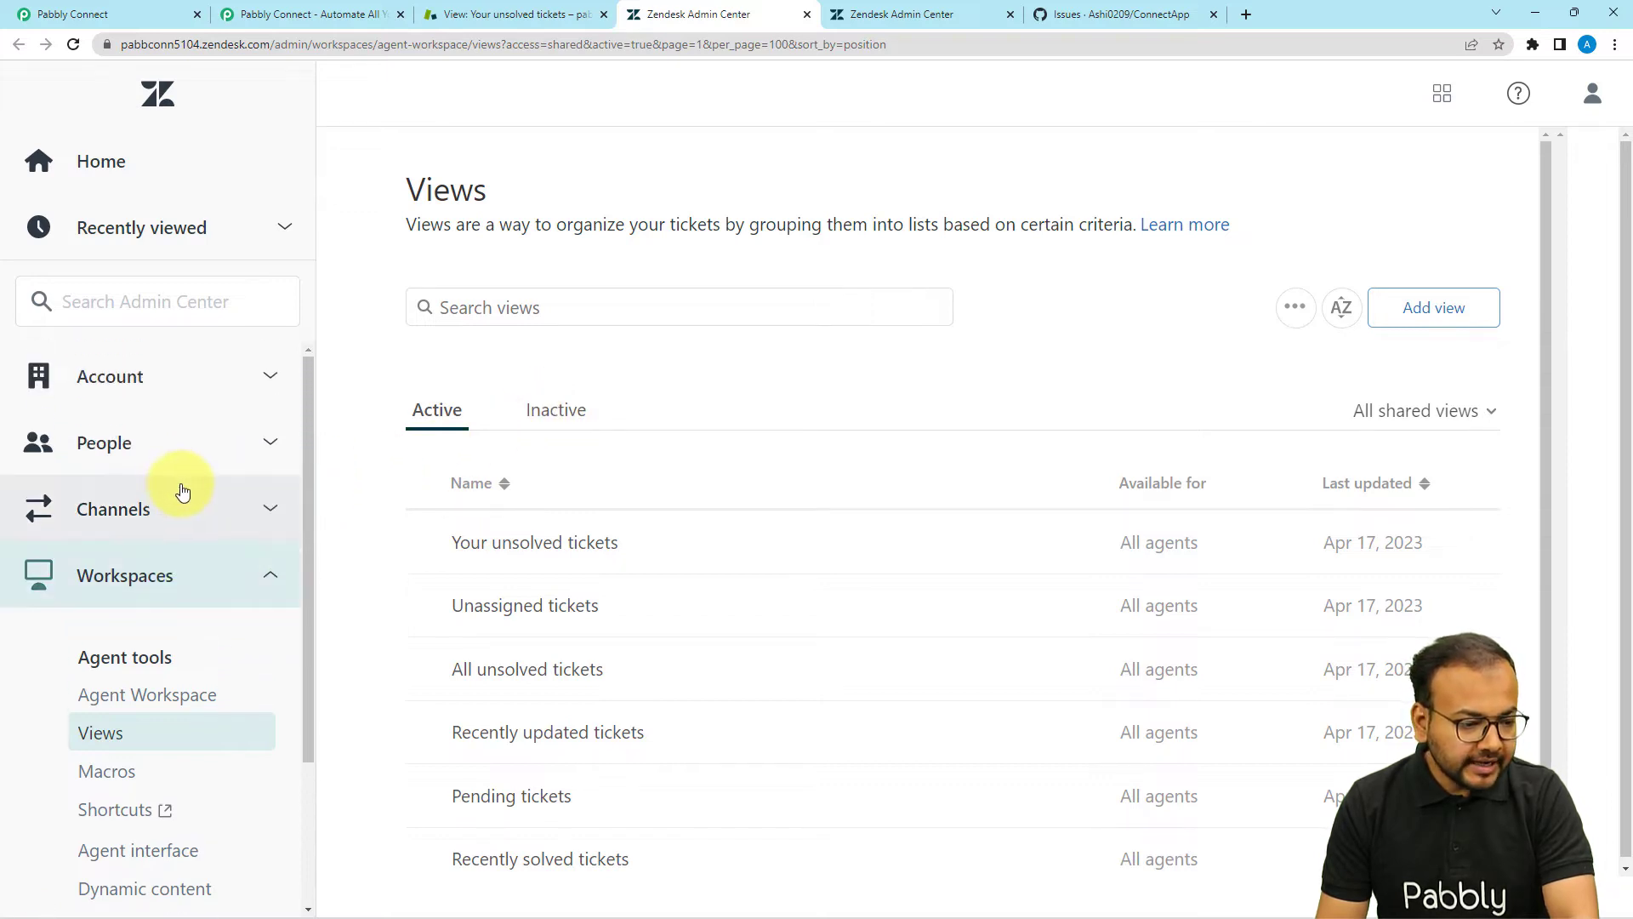
scroll(170, 511, down, 2)
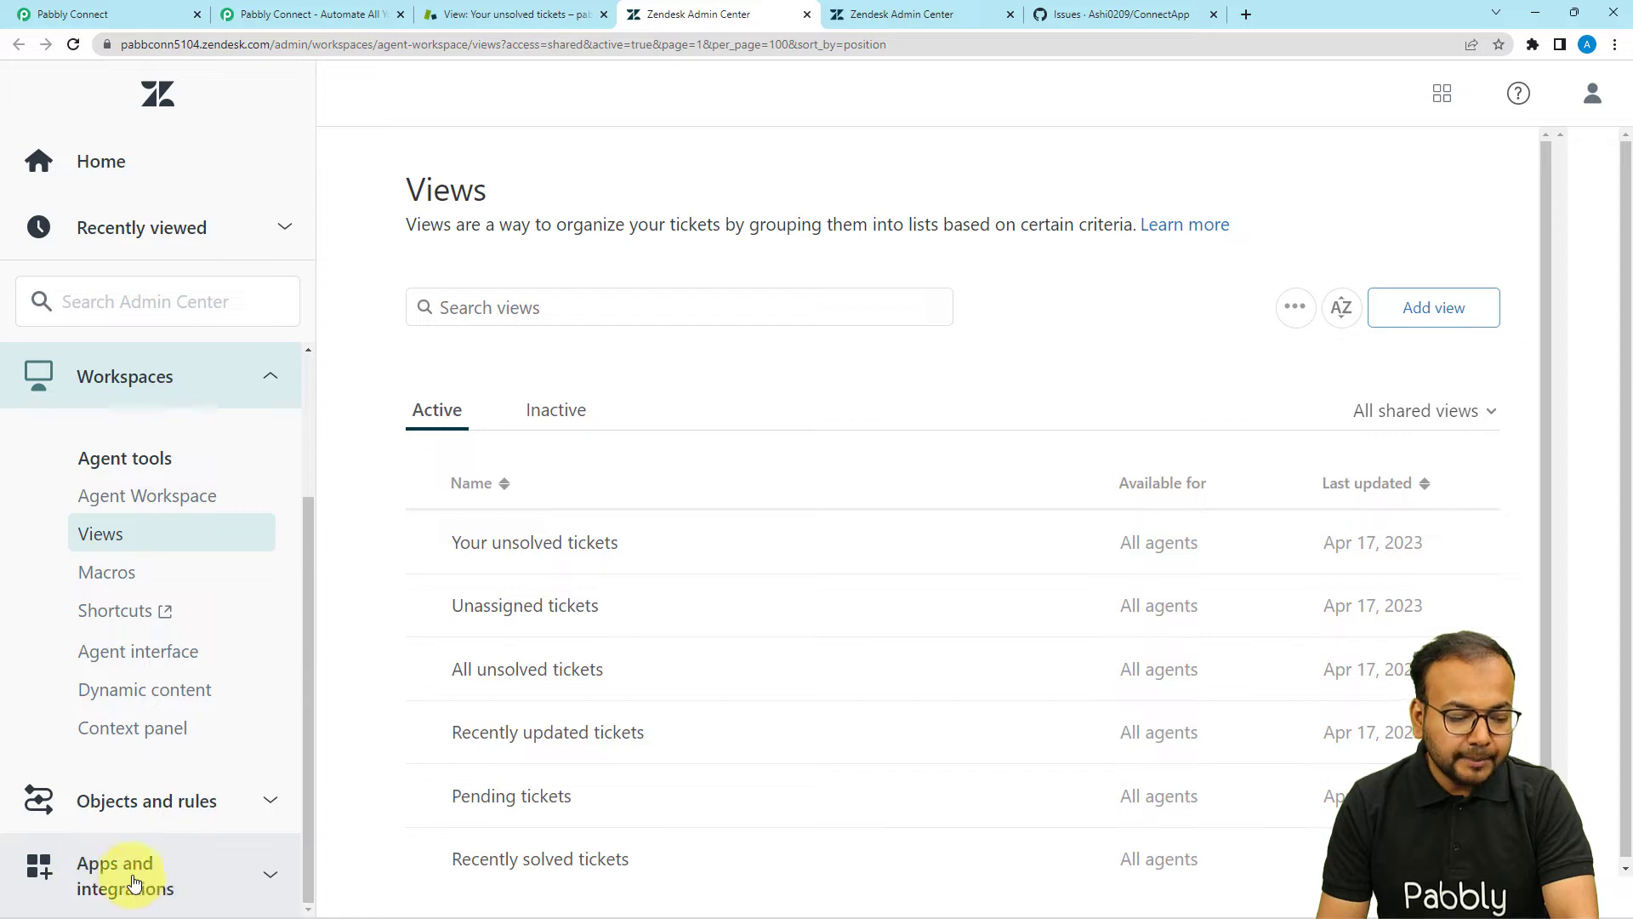
click(164, 885)
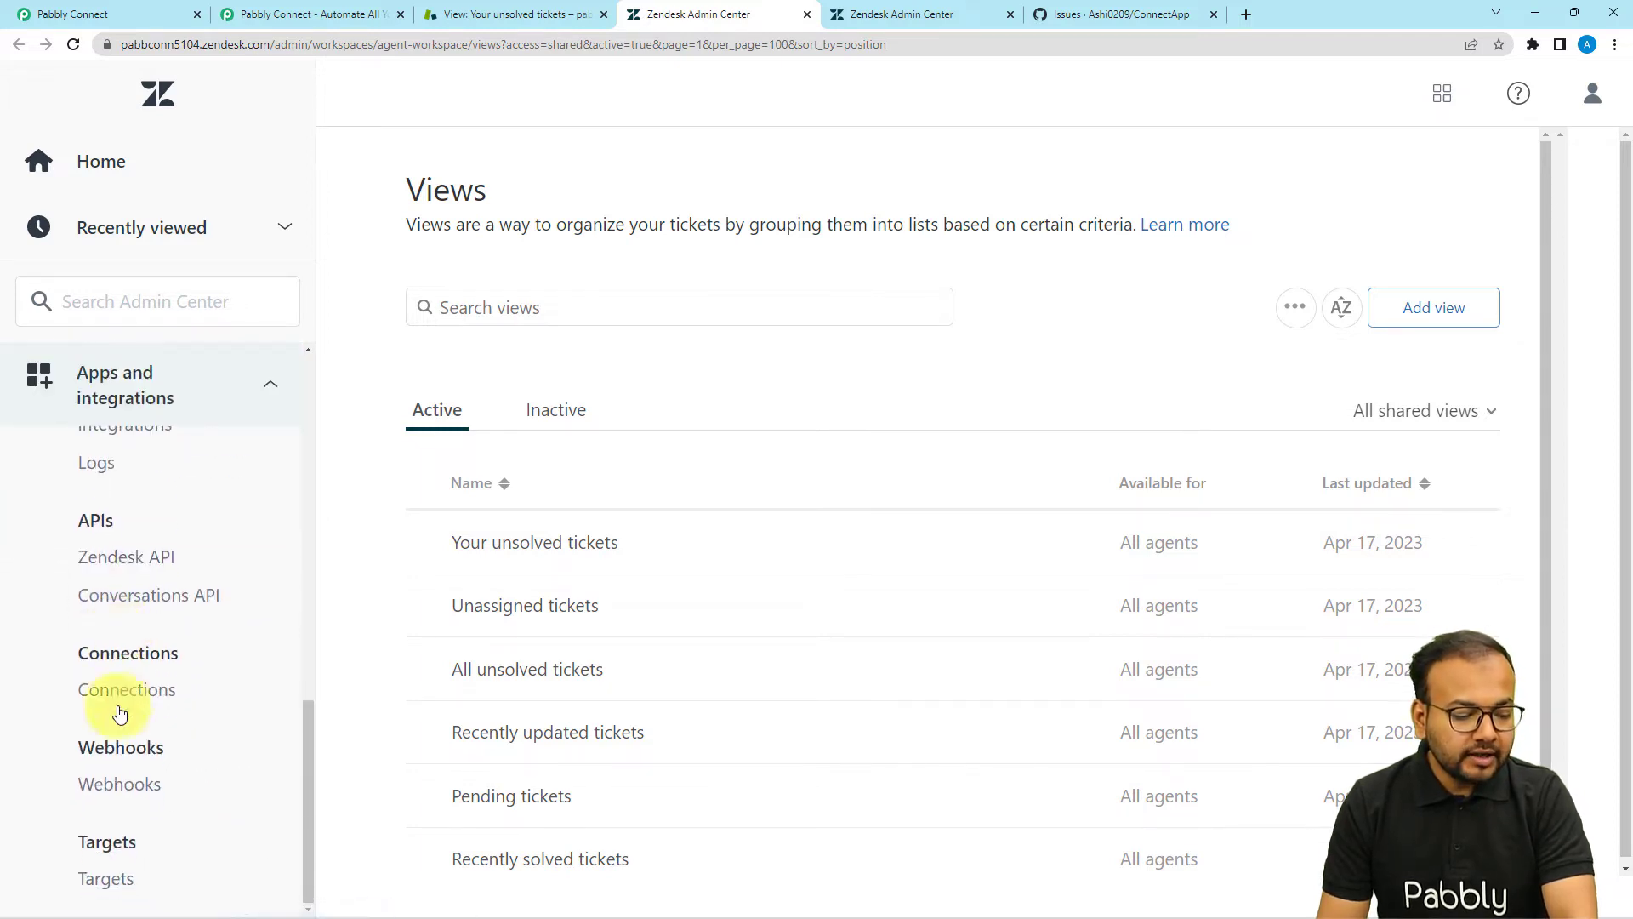
click(124, 794)
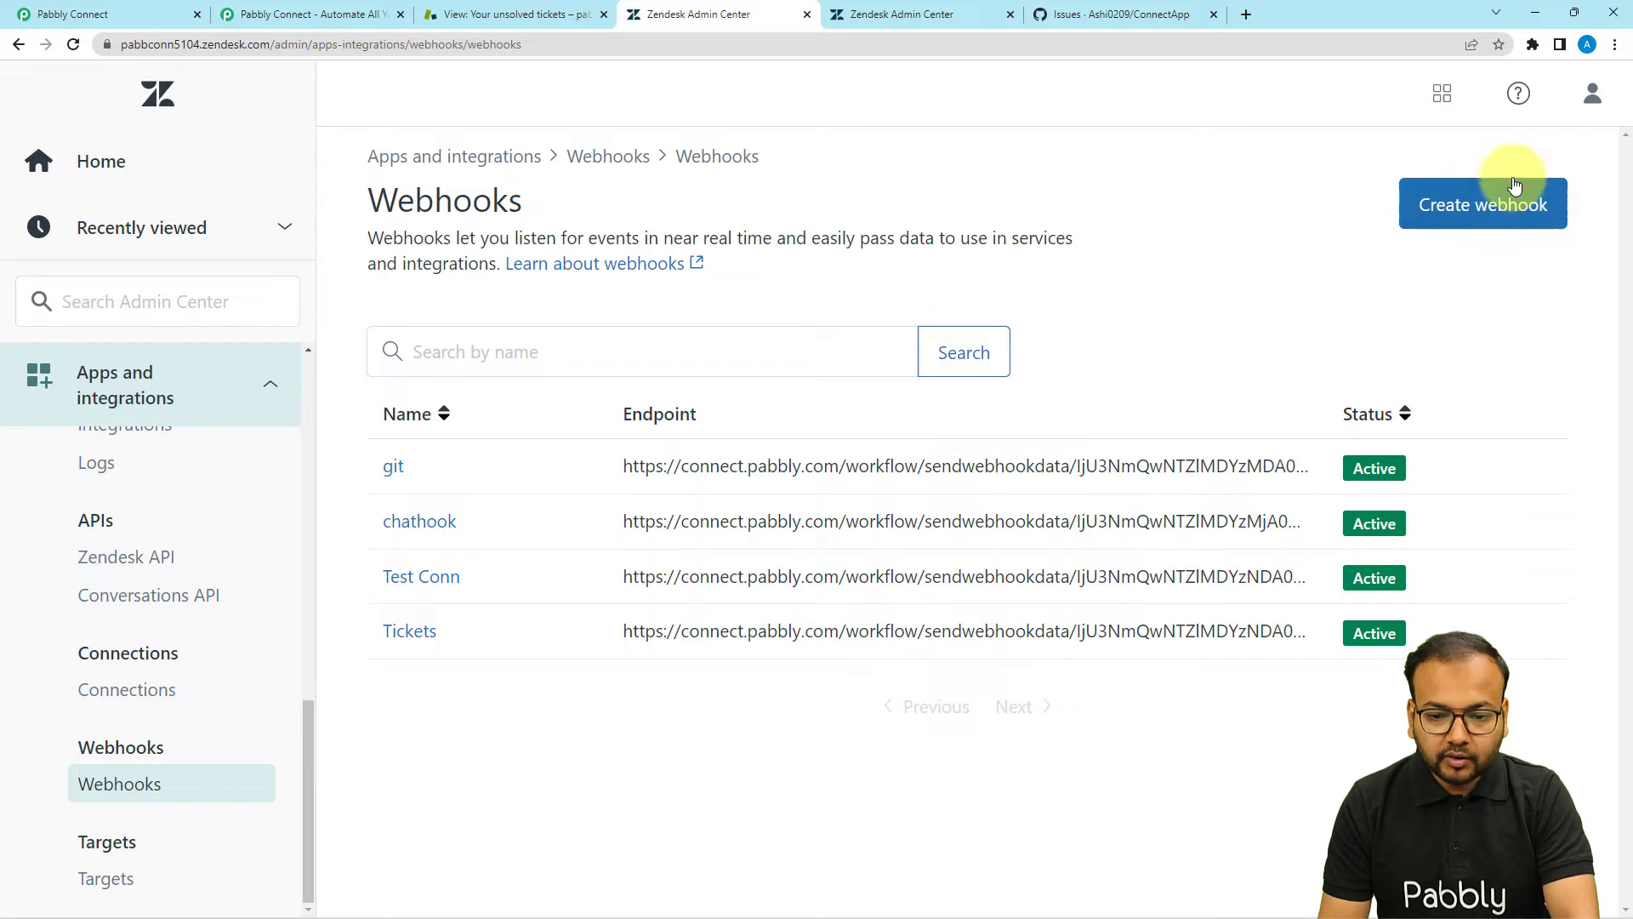
Start a new webhook connected through Trigger or automation and name it "Issues"
click(1457, 213)
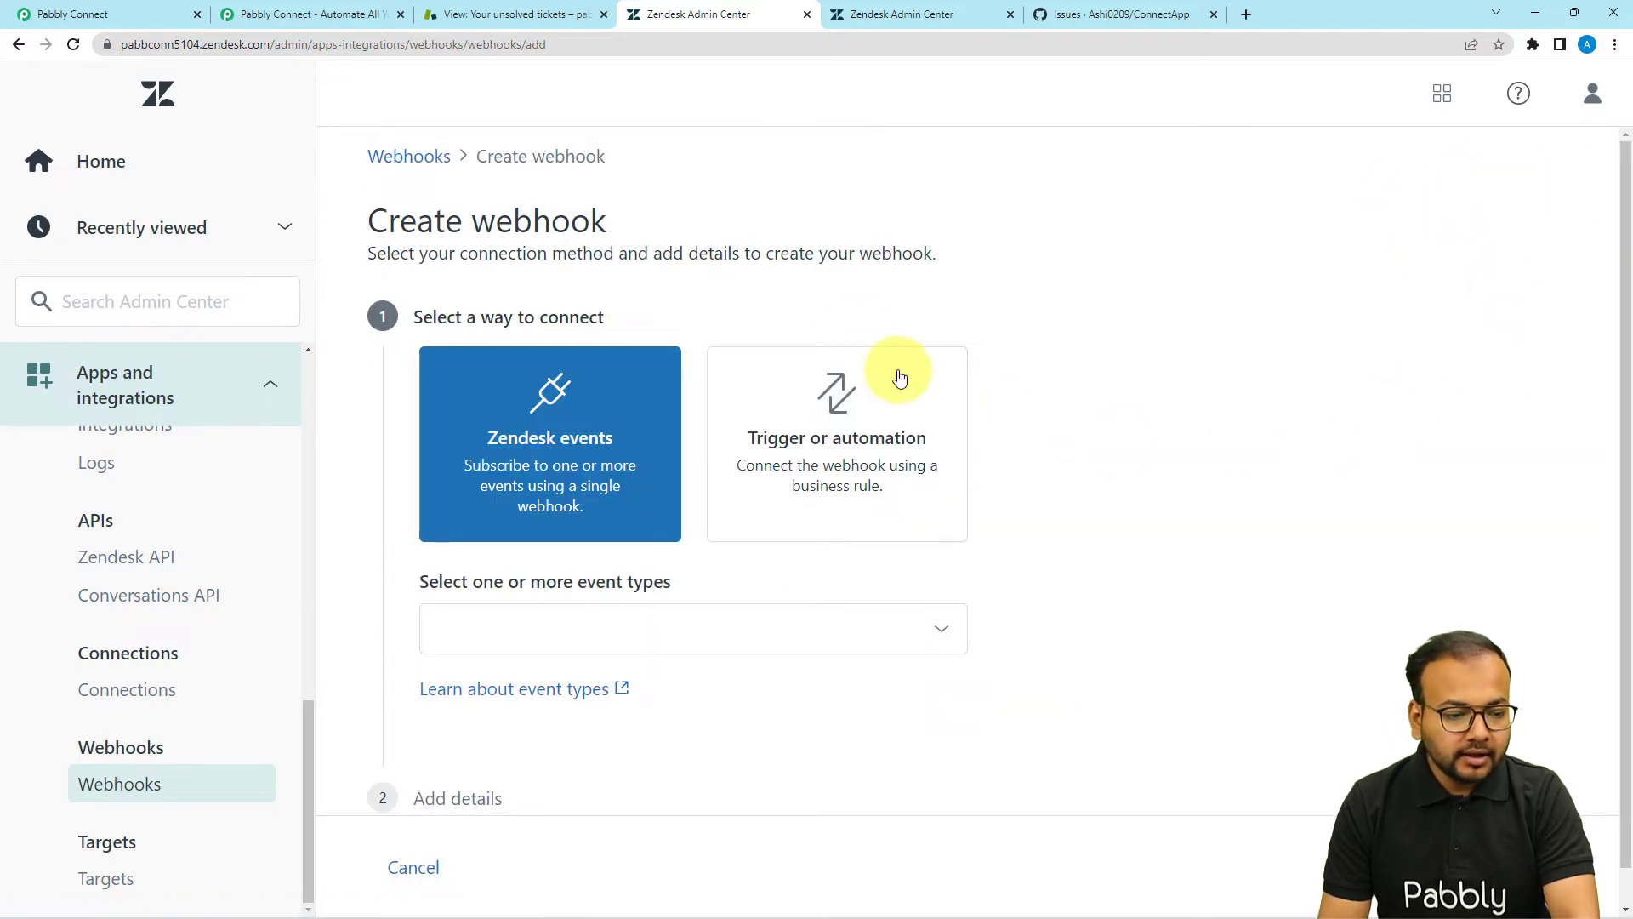
click(876, 459)
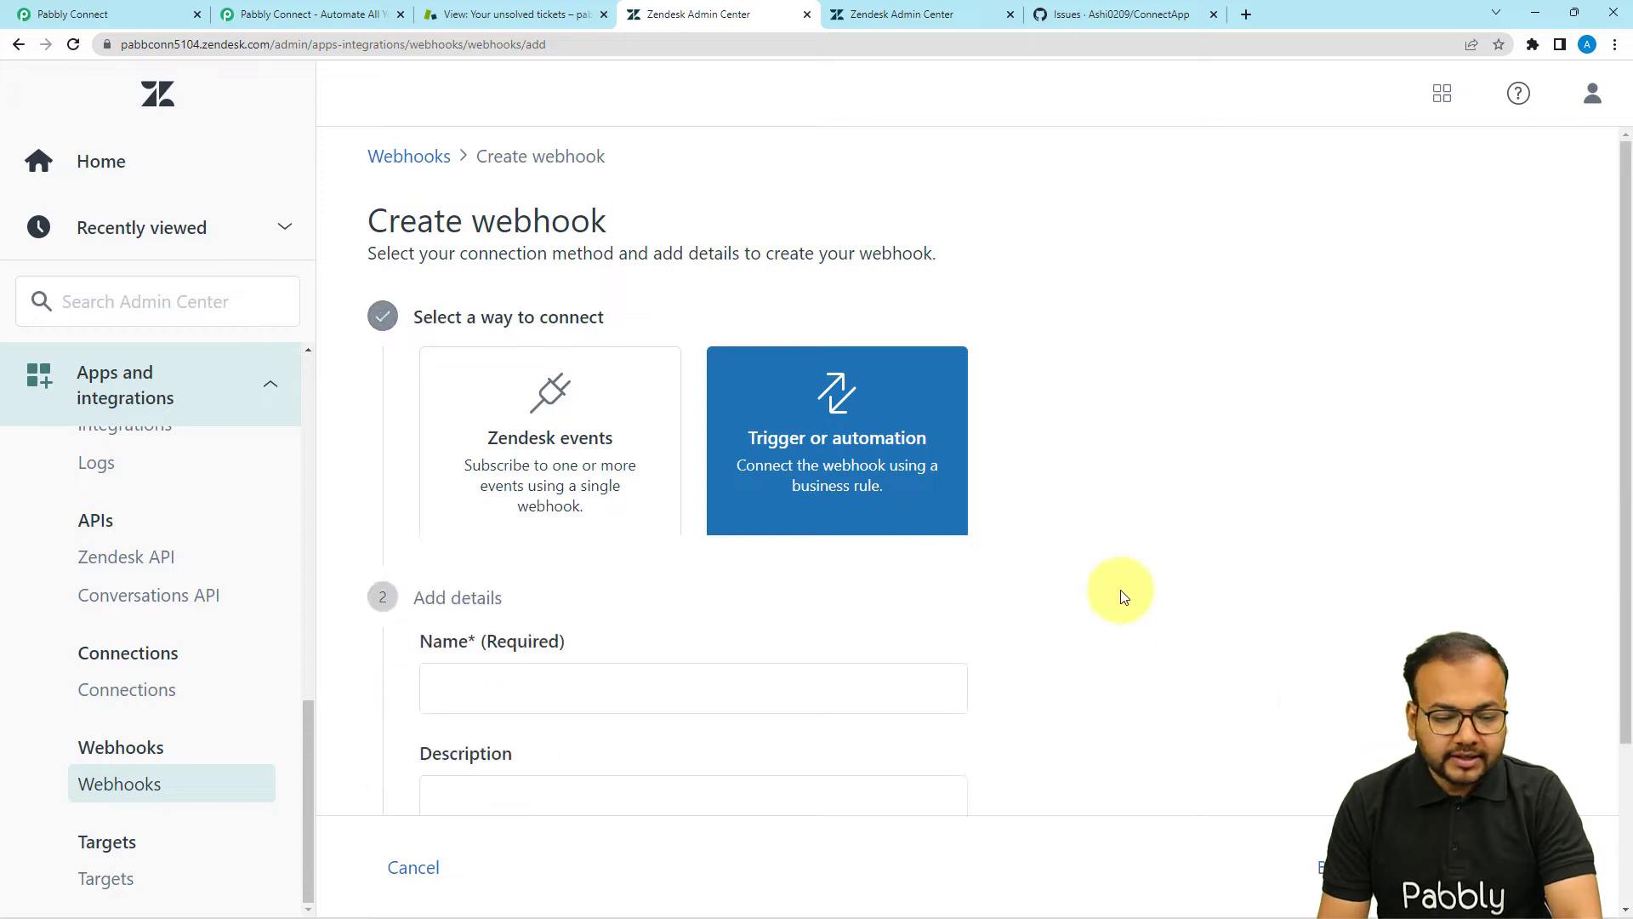
scroll(420, 471, down, 1)
click(500, 426)
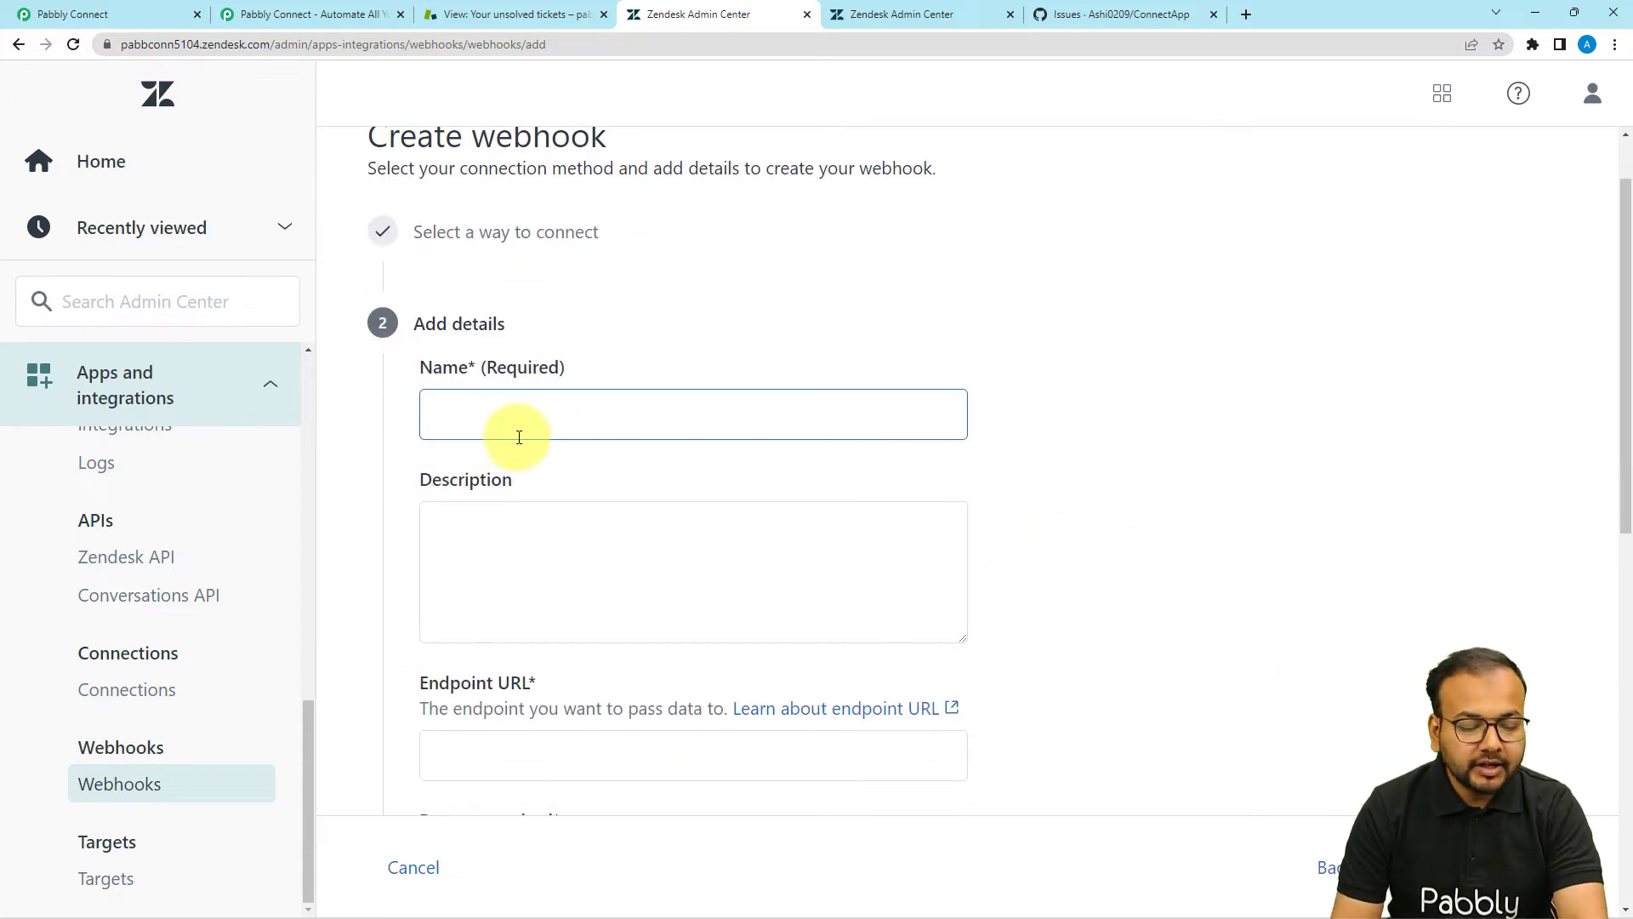
click(574, 431)
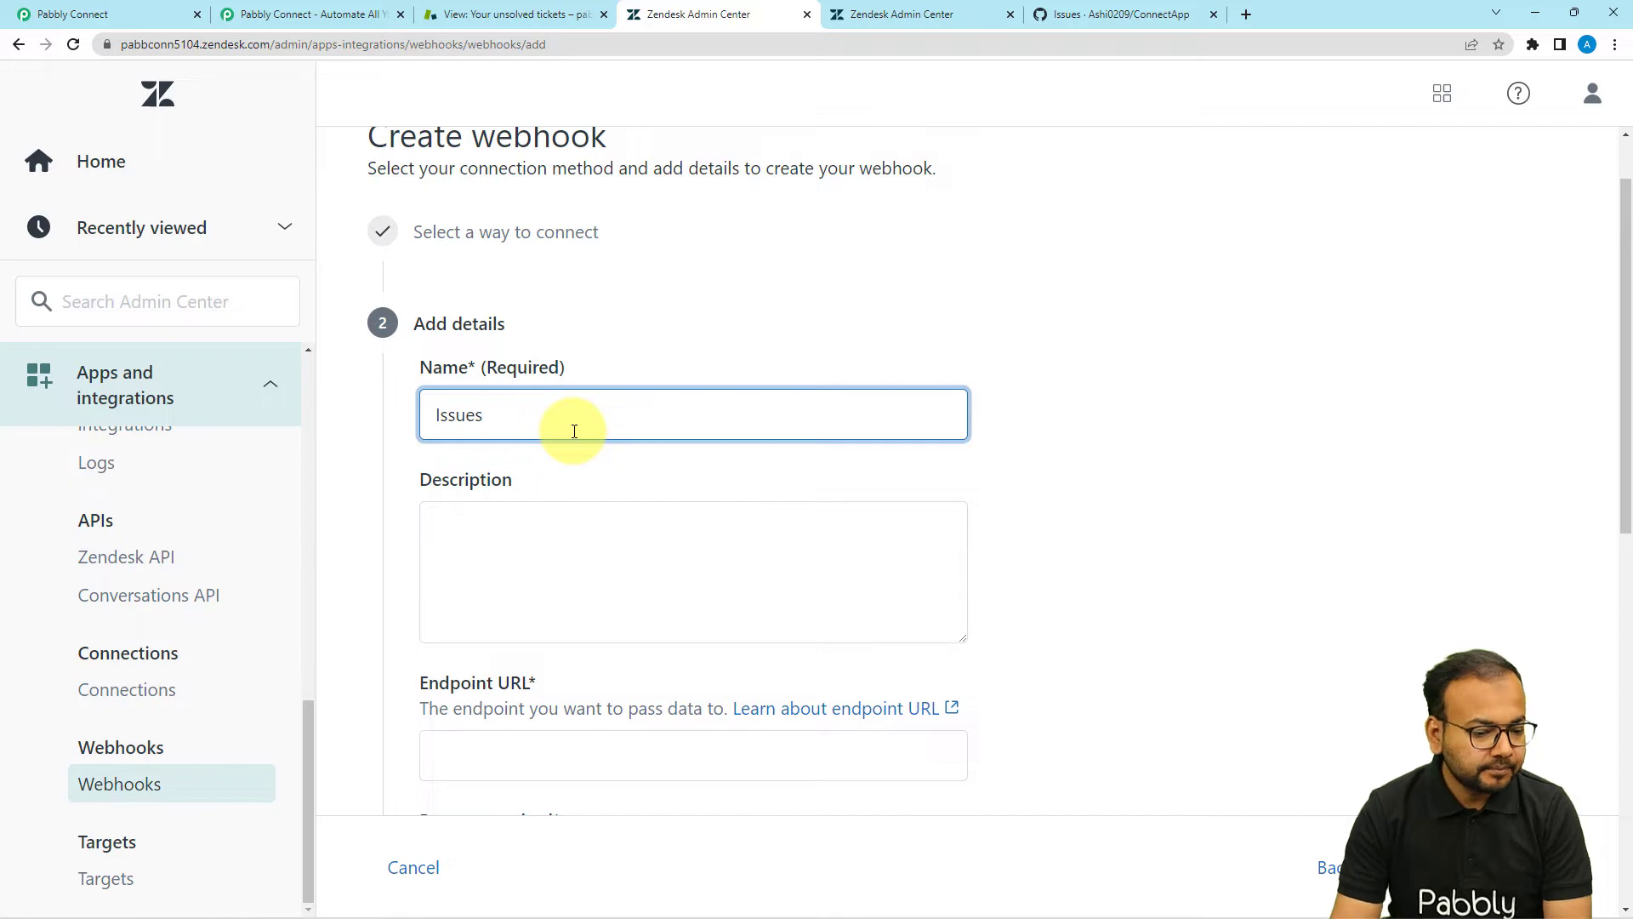
Copy the trigger's webhook URL from Pabbly Connect and paste it as the Endpoint URL of the new Zendesk webhook
scroll(574, 430, down, 3)
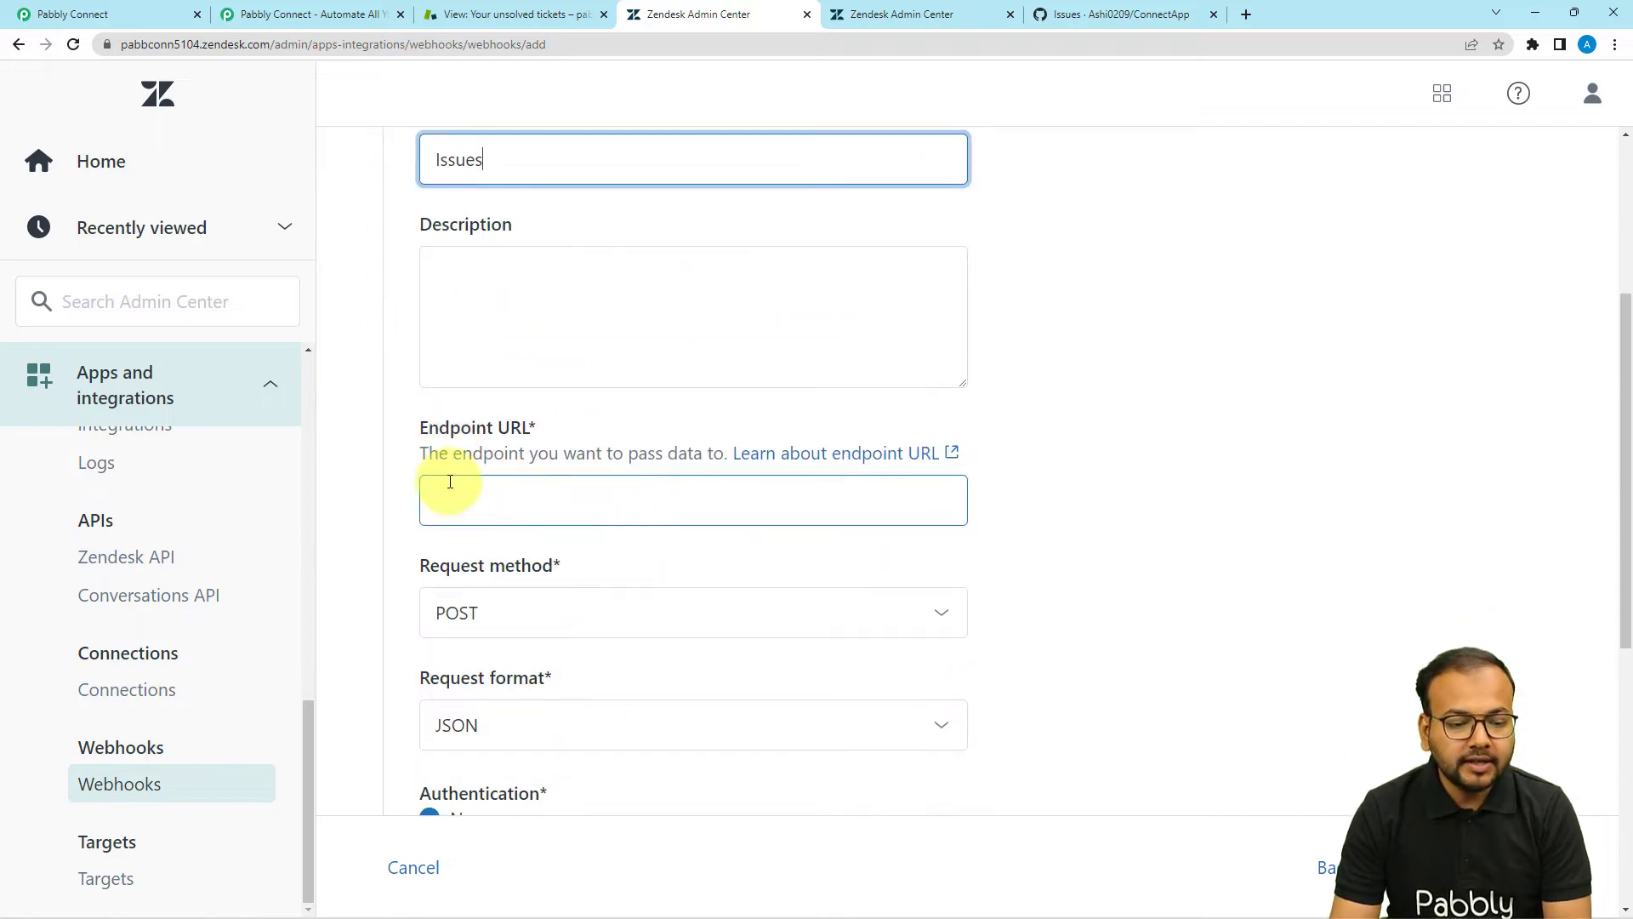
click(104, 17)
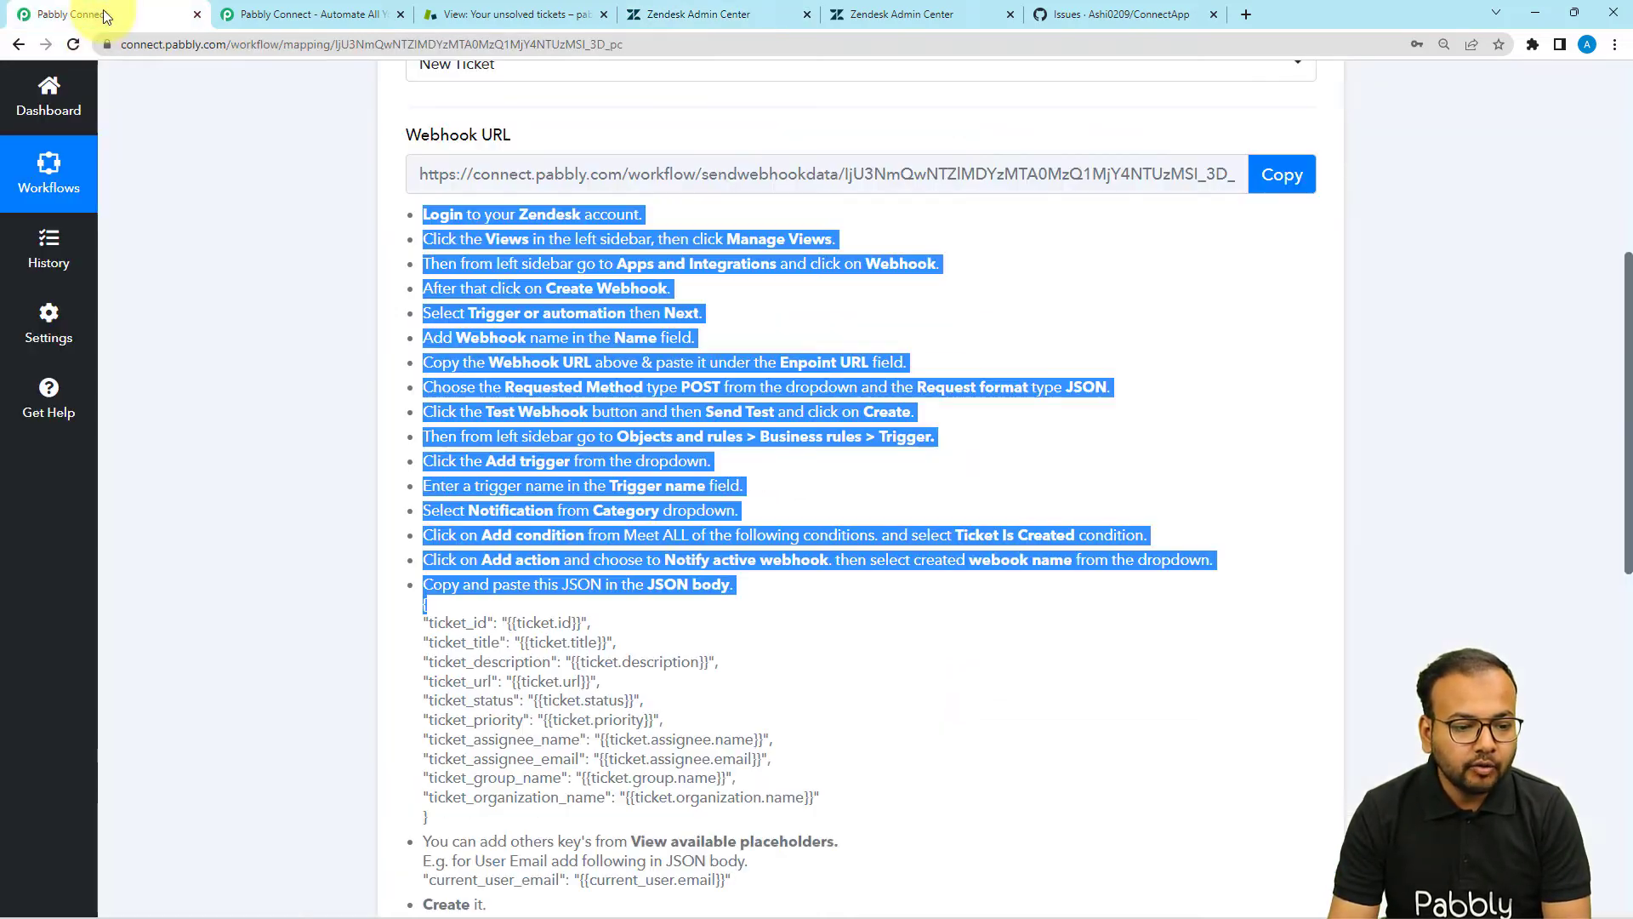
click(855, 391)
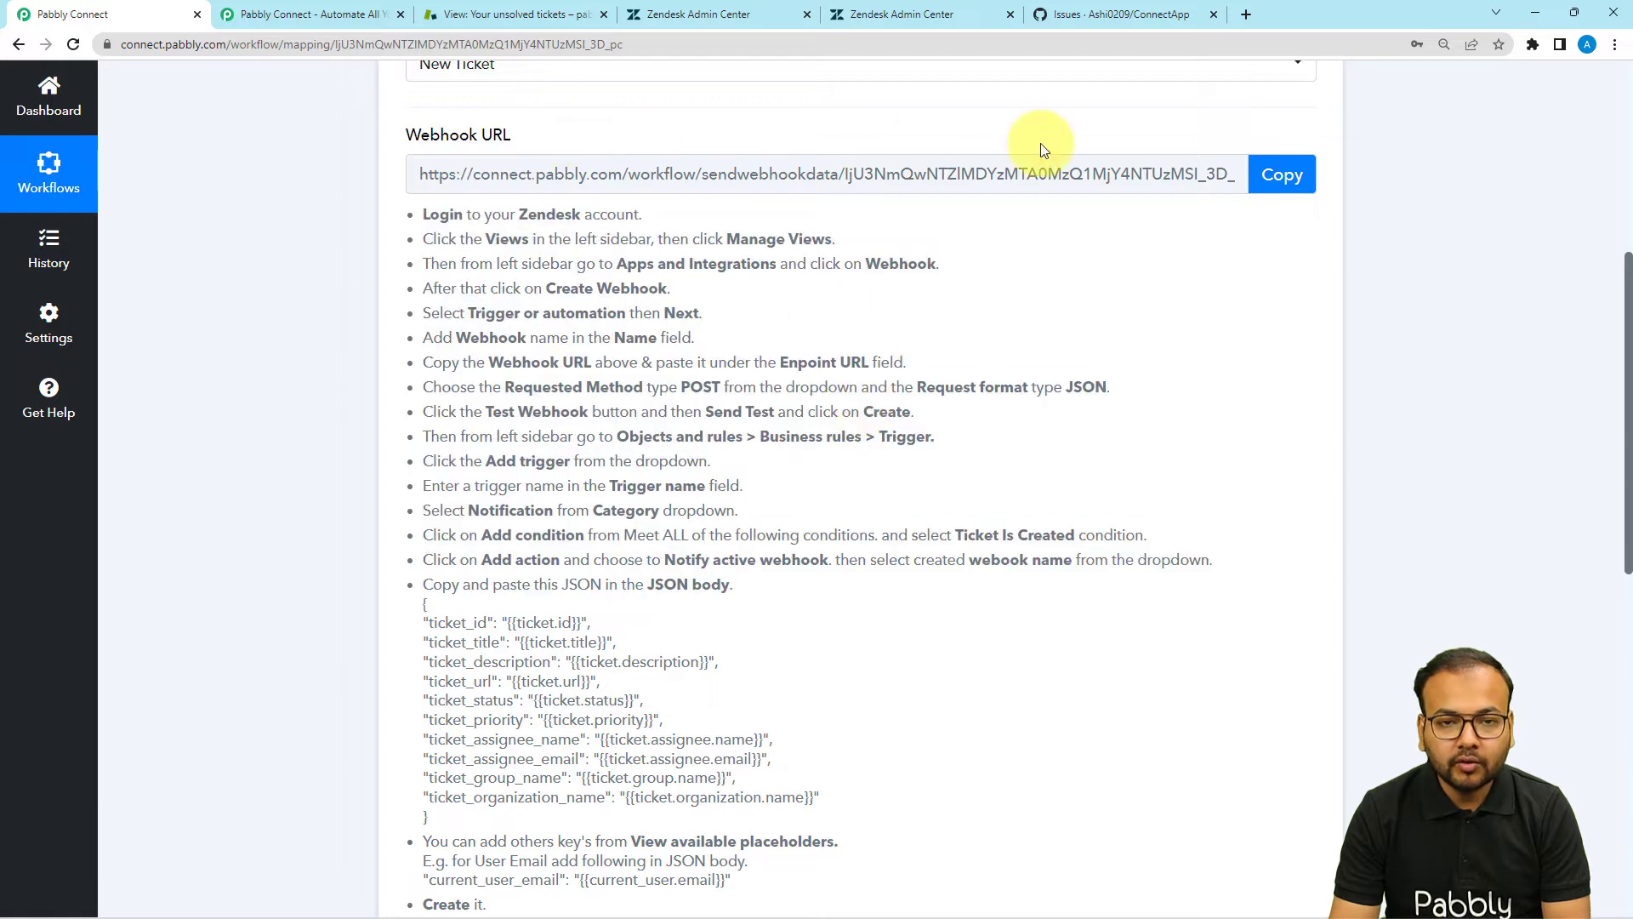
click(1312, 183)
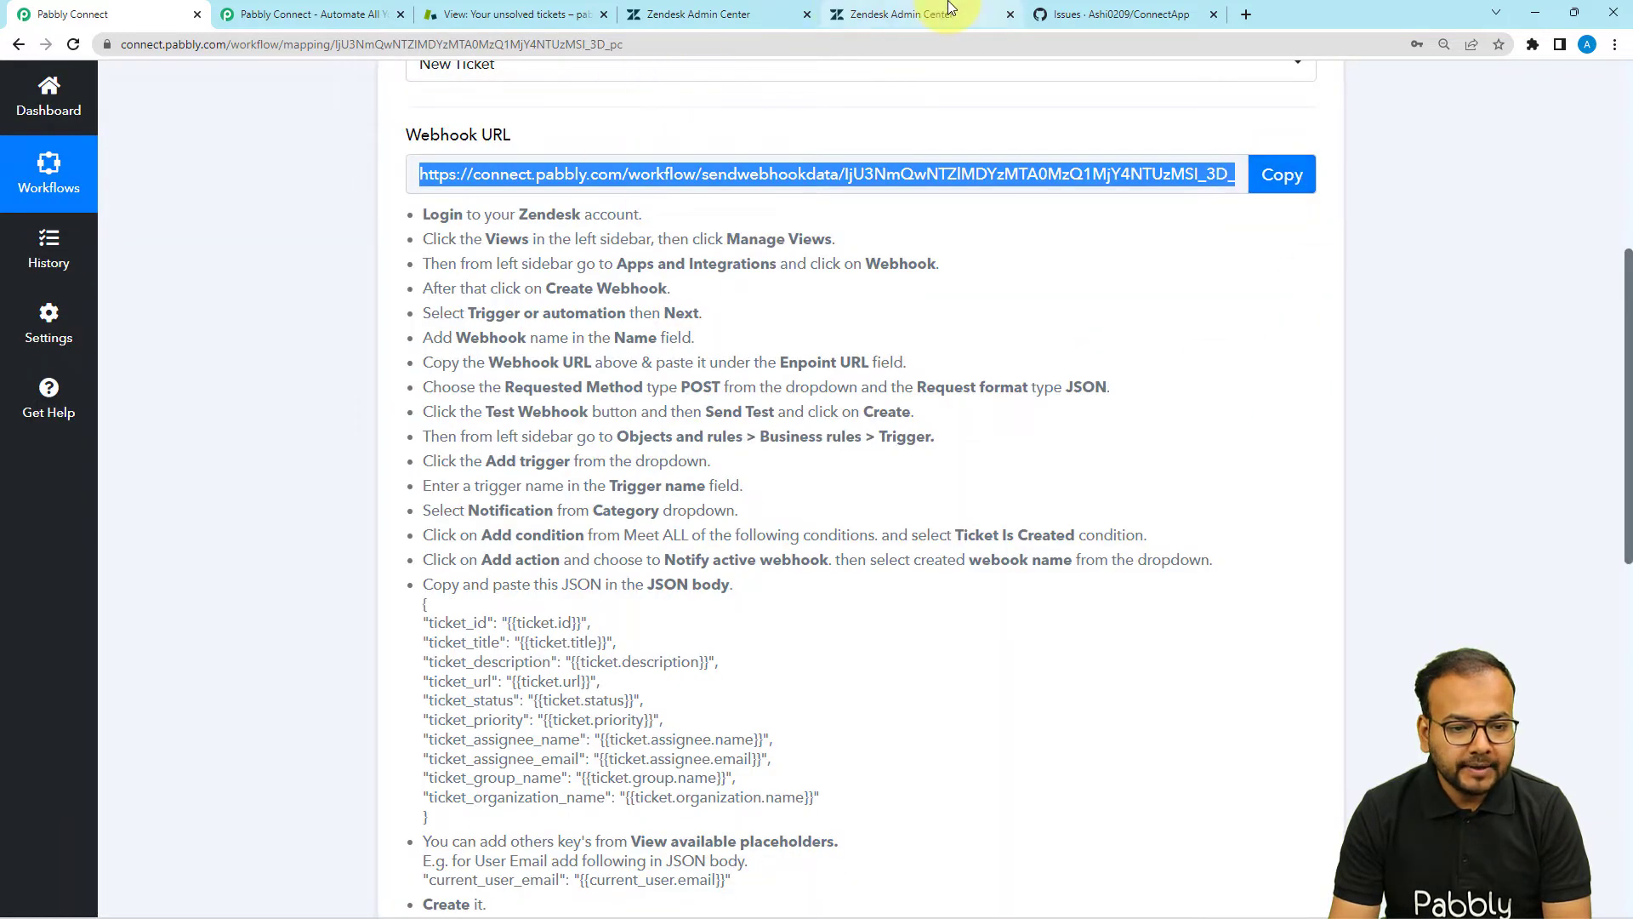
click(698, 13)
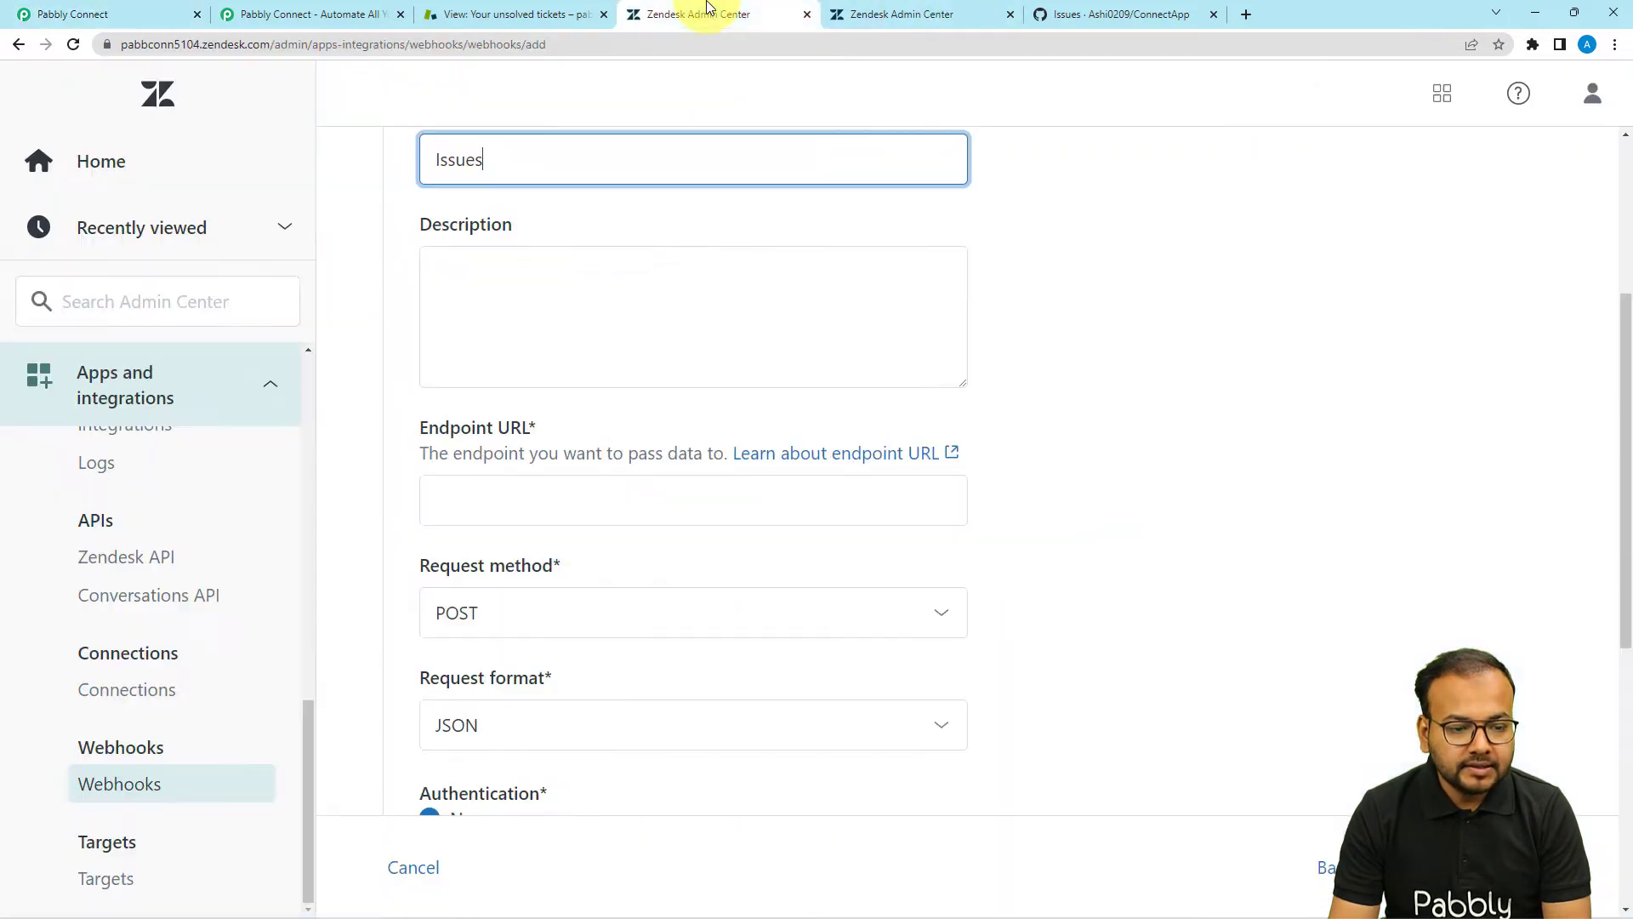
right_click(461, 507)
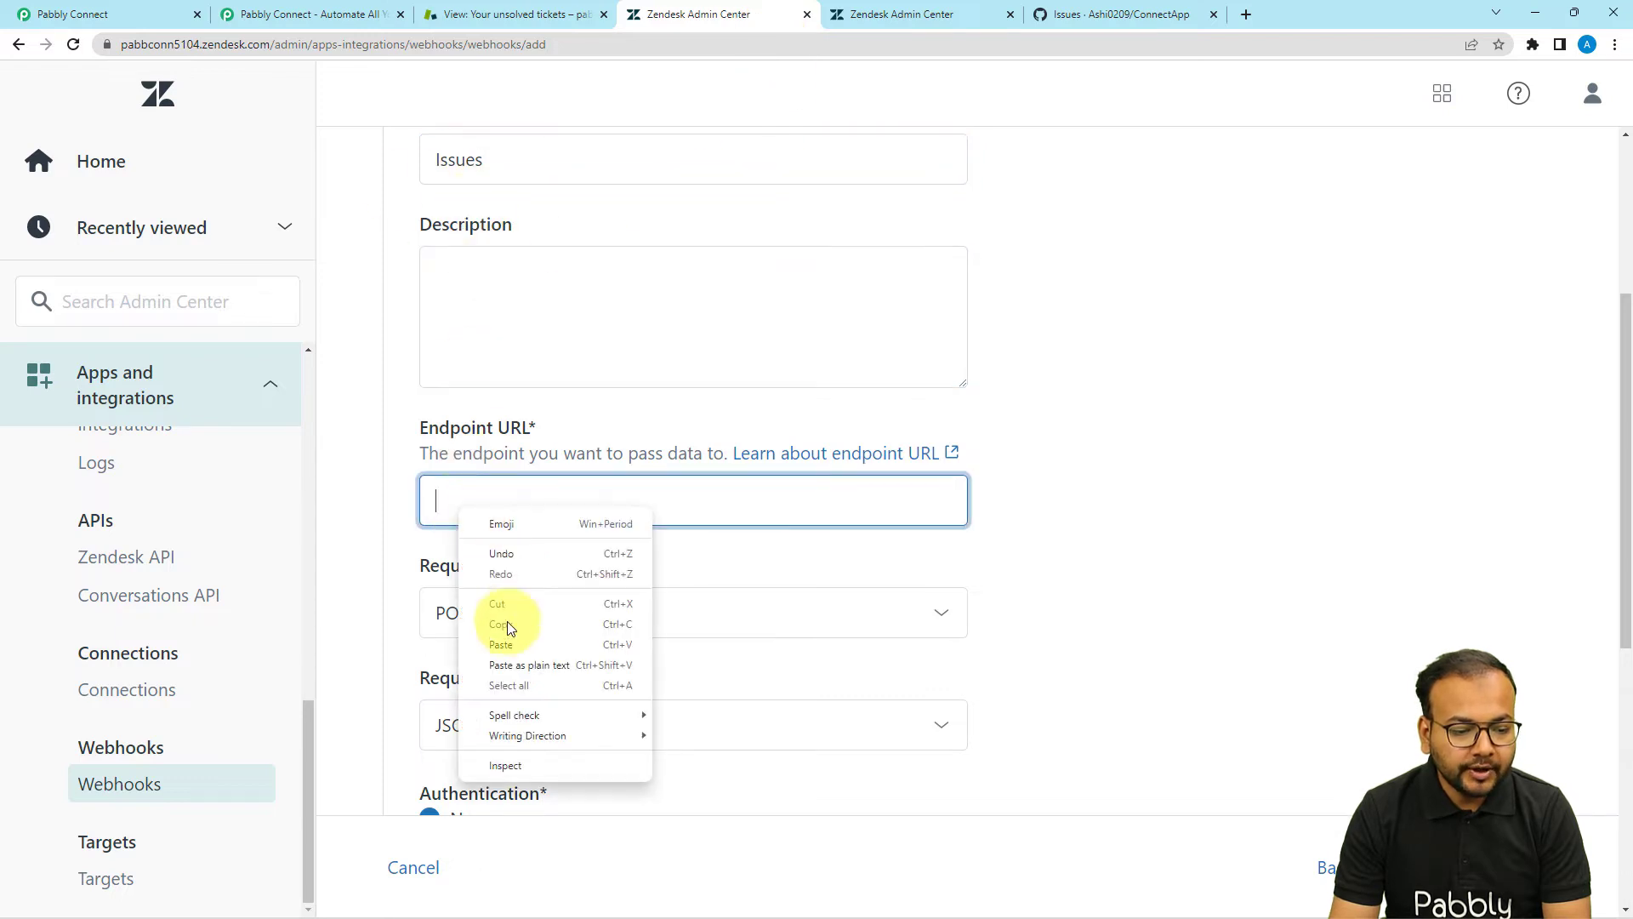
click(503, 640)
scroll(1049, 500, down, 4)
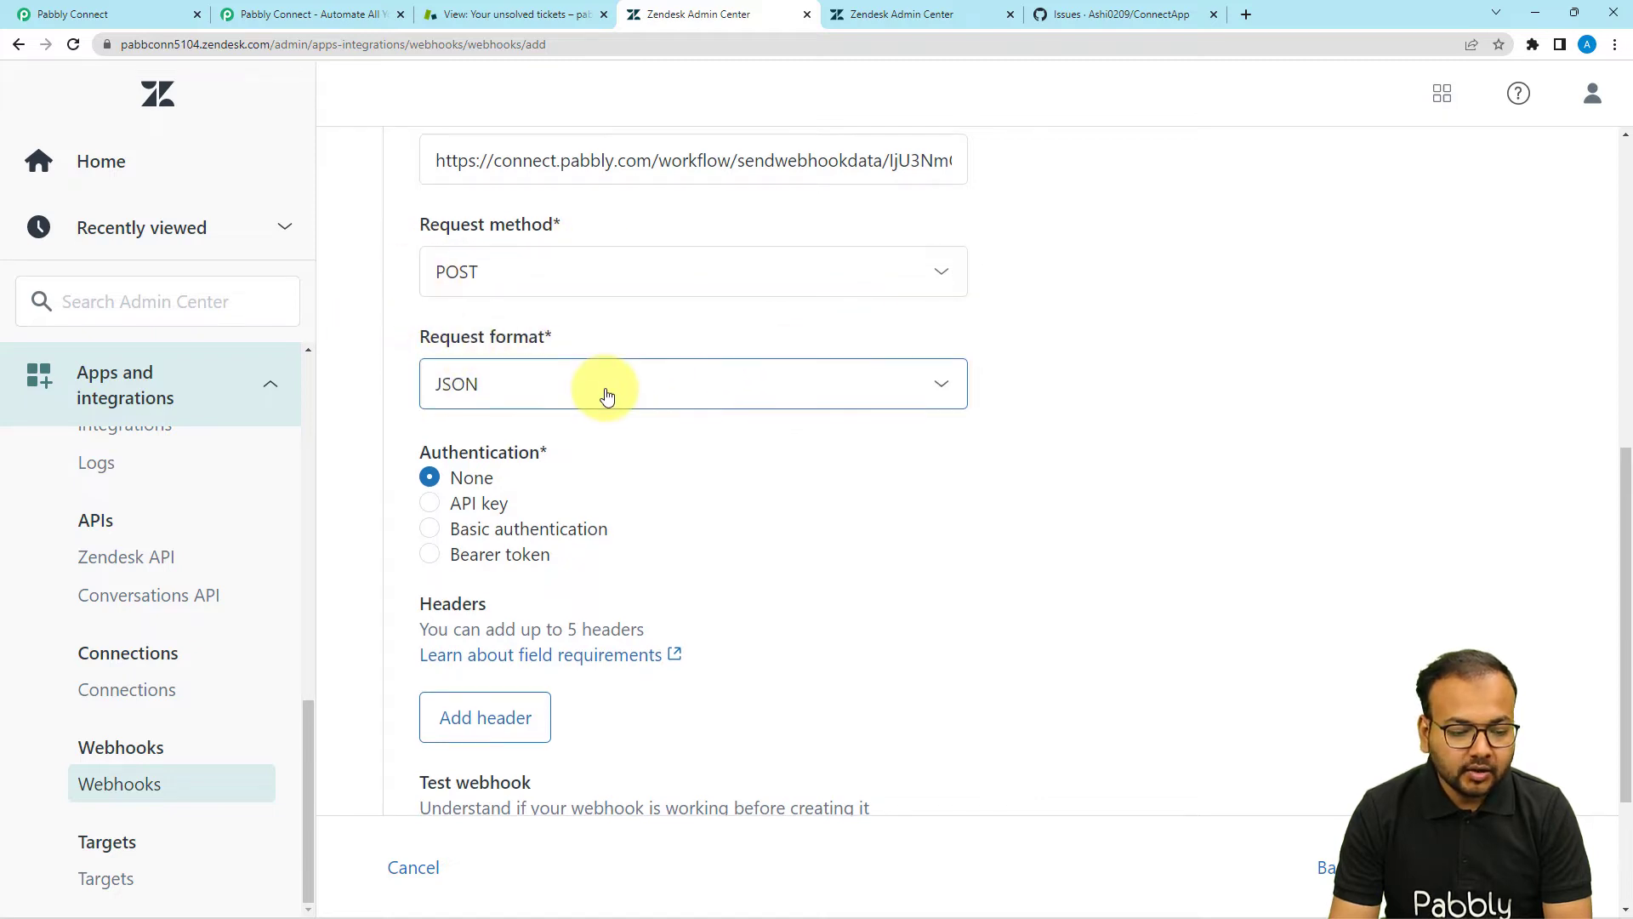
Switch to Pabbly Connect and review the Zendesk trigger's remaining setup instructions and its webhook response status
scroll(919, 491, down, 3)
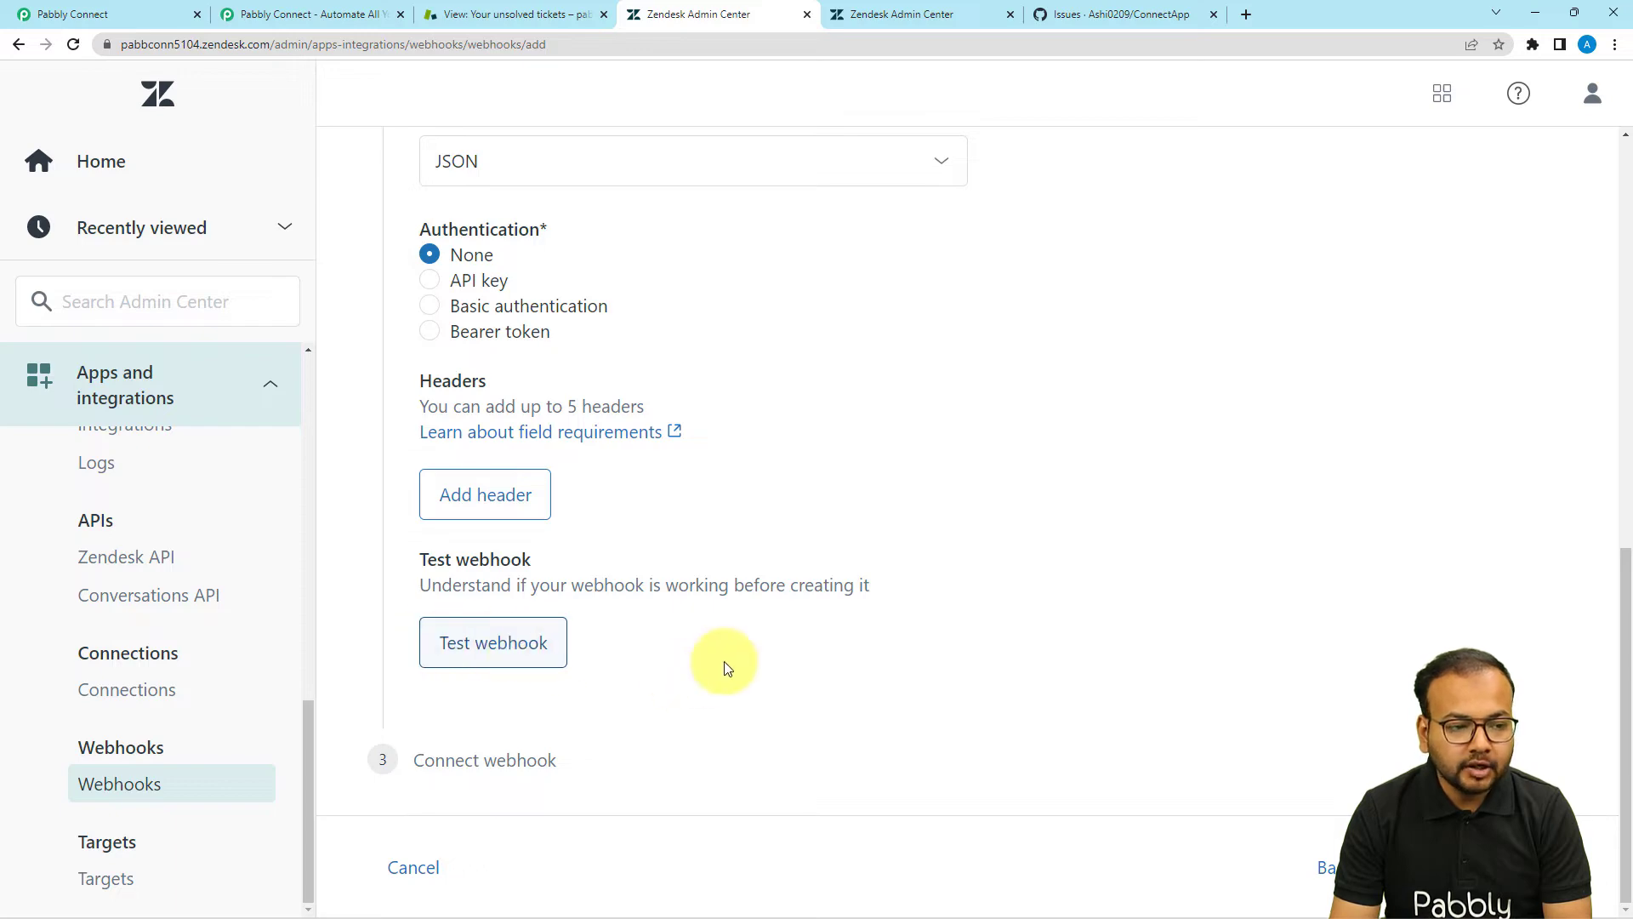
click(164, 15)
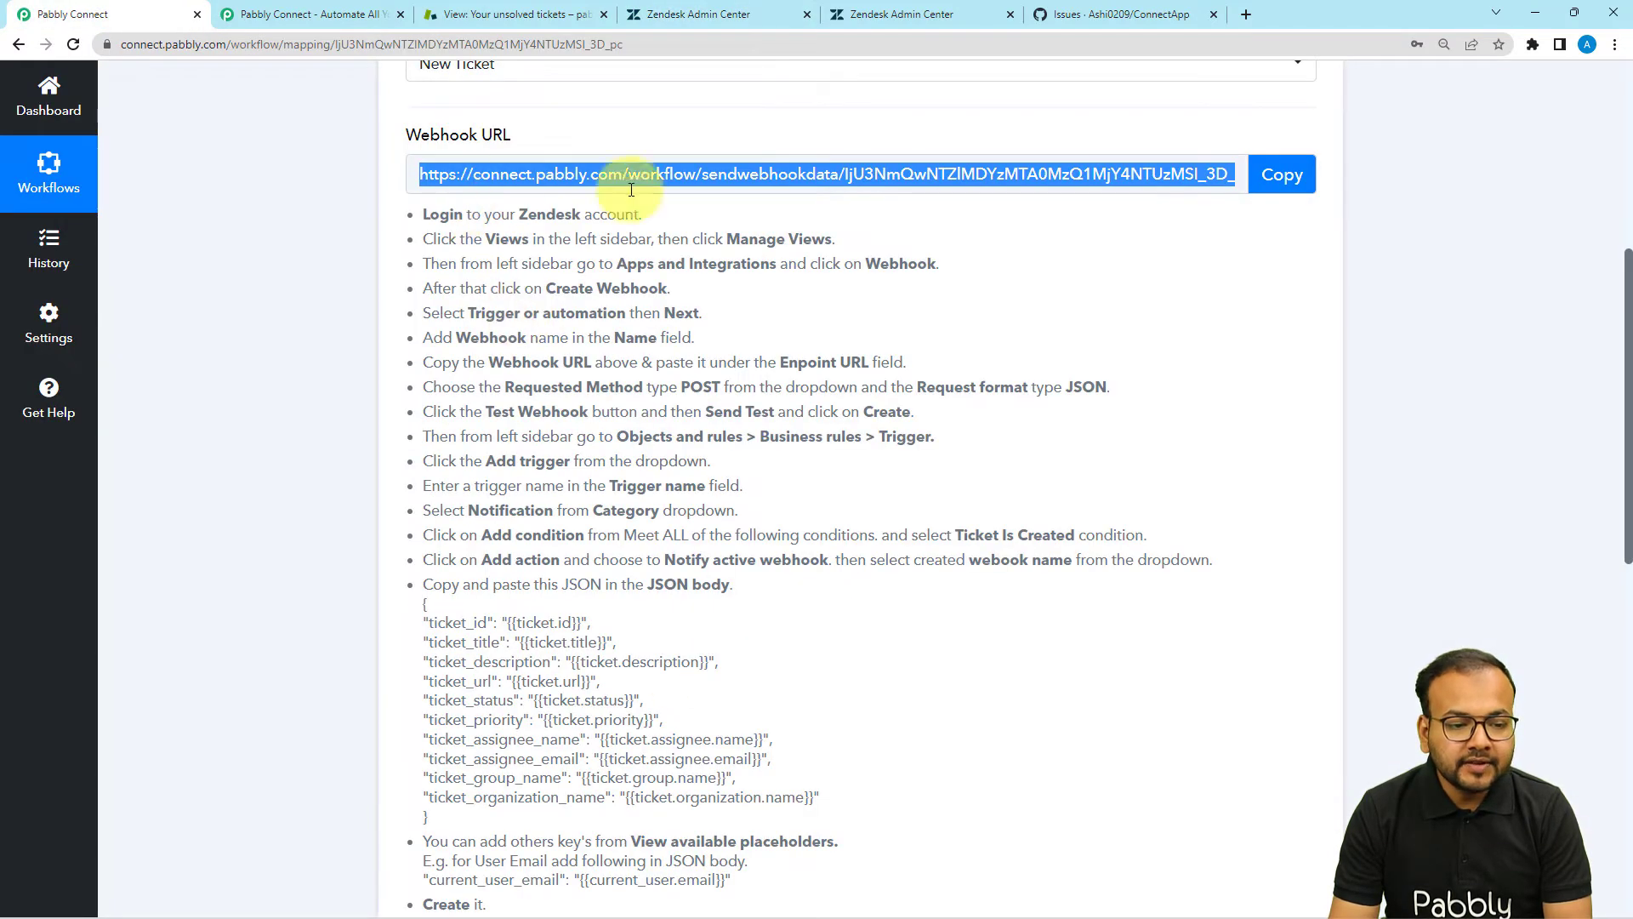
click(1282, 174)
scroll(364, 434, down, 2)
scroll(364, 437, down, 2)
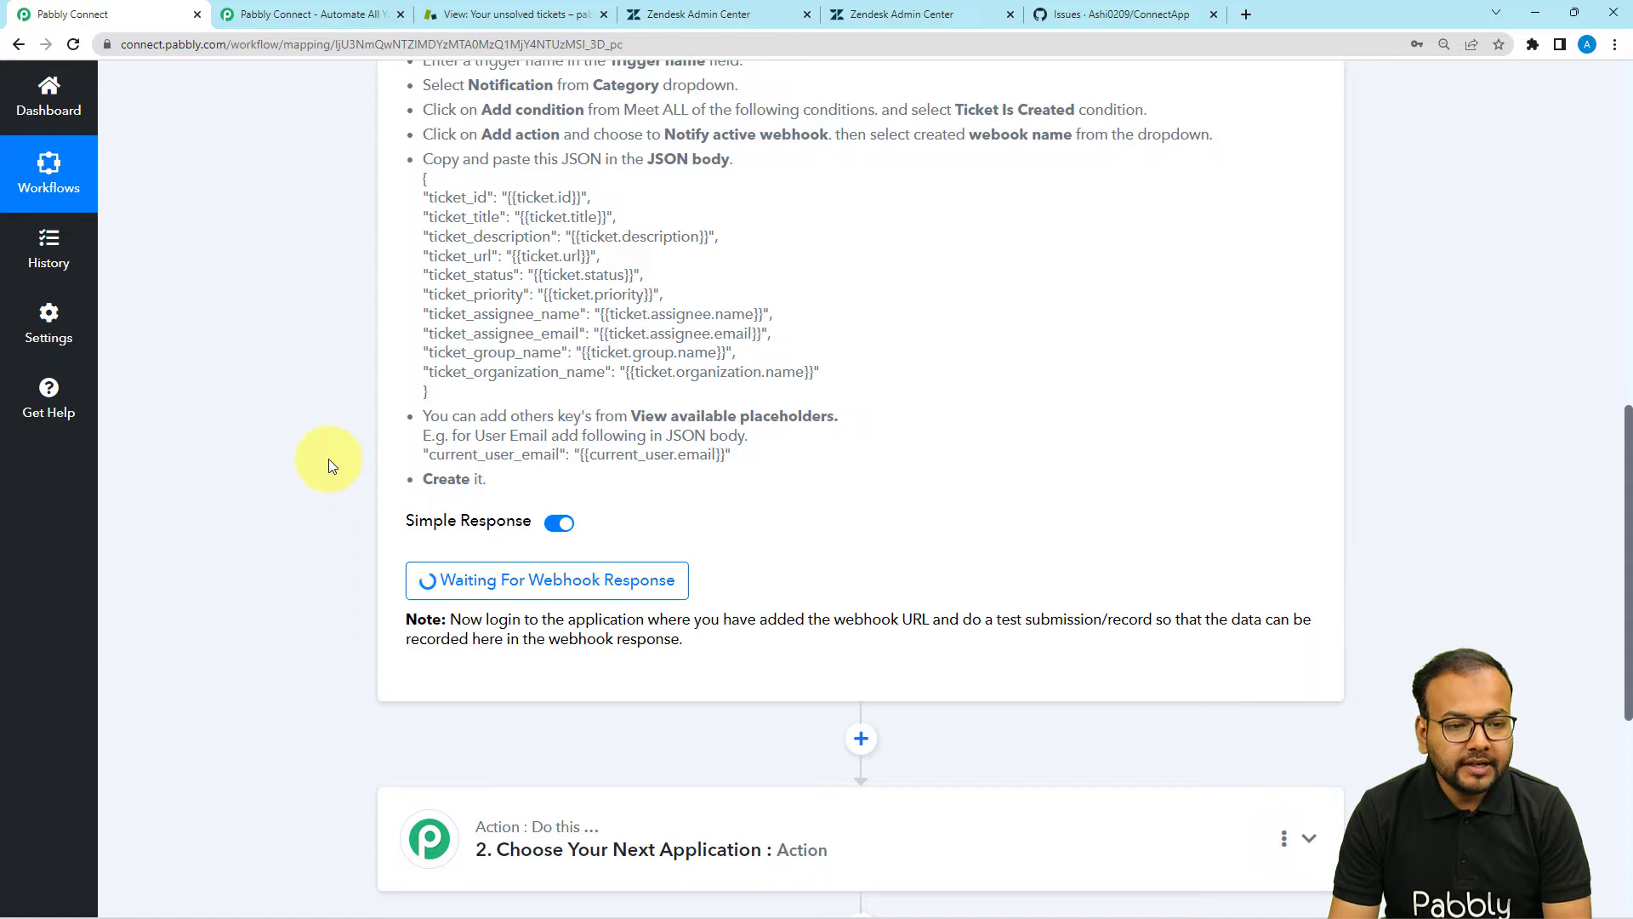
scroll(883, 559, down, 1)
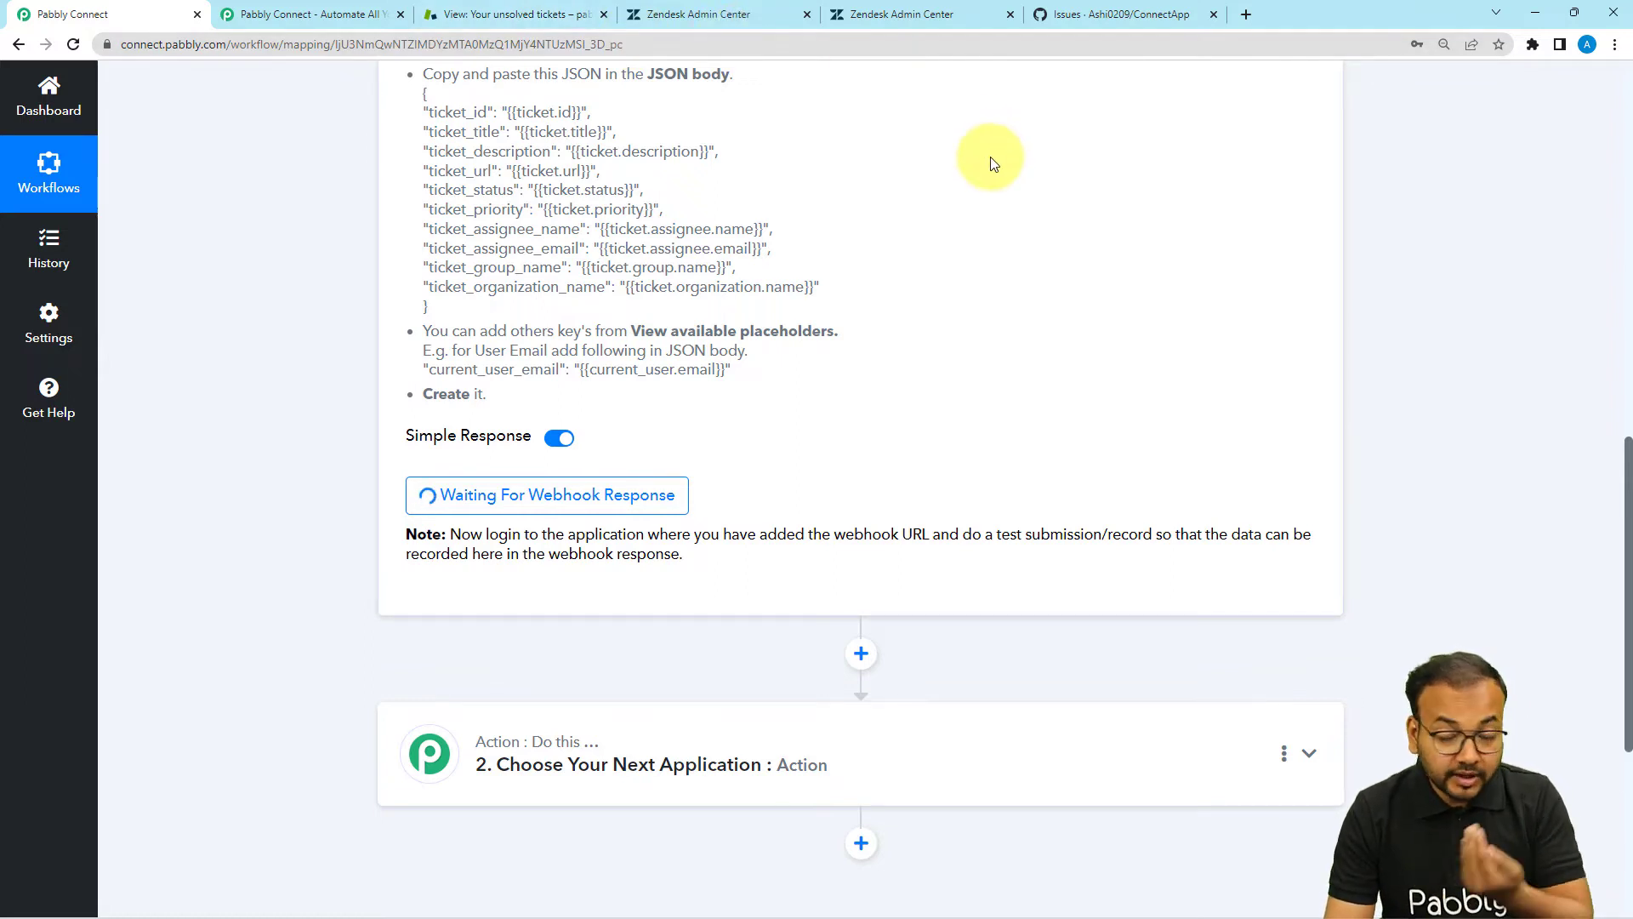
Return to Zendesk and send a test of the new webhook using the Sample Support ticket event
click(710, 17)
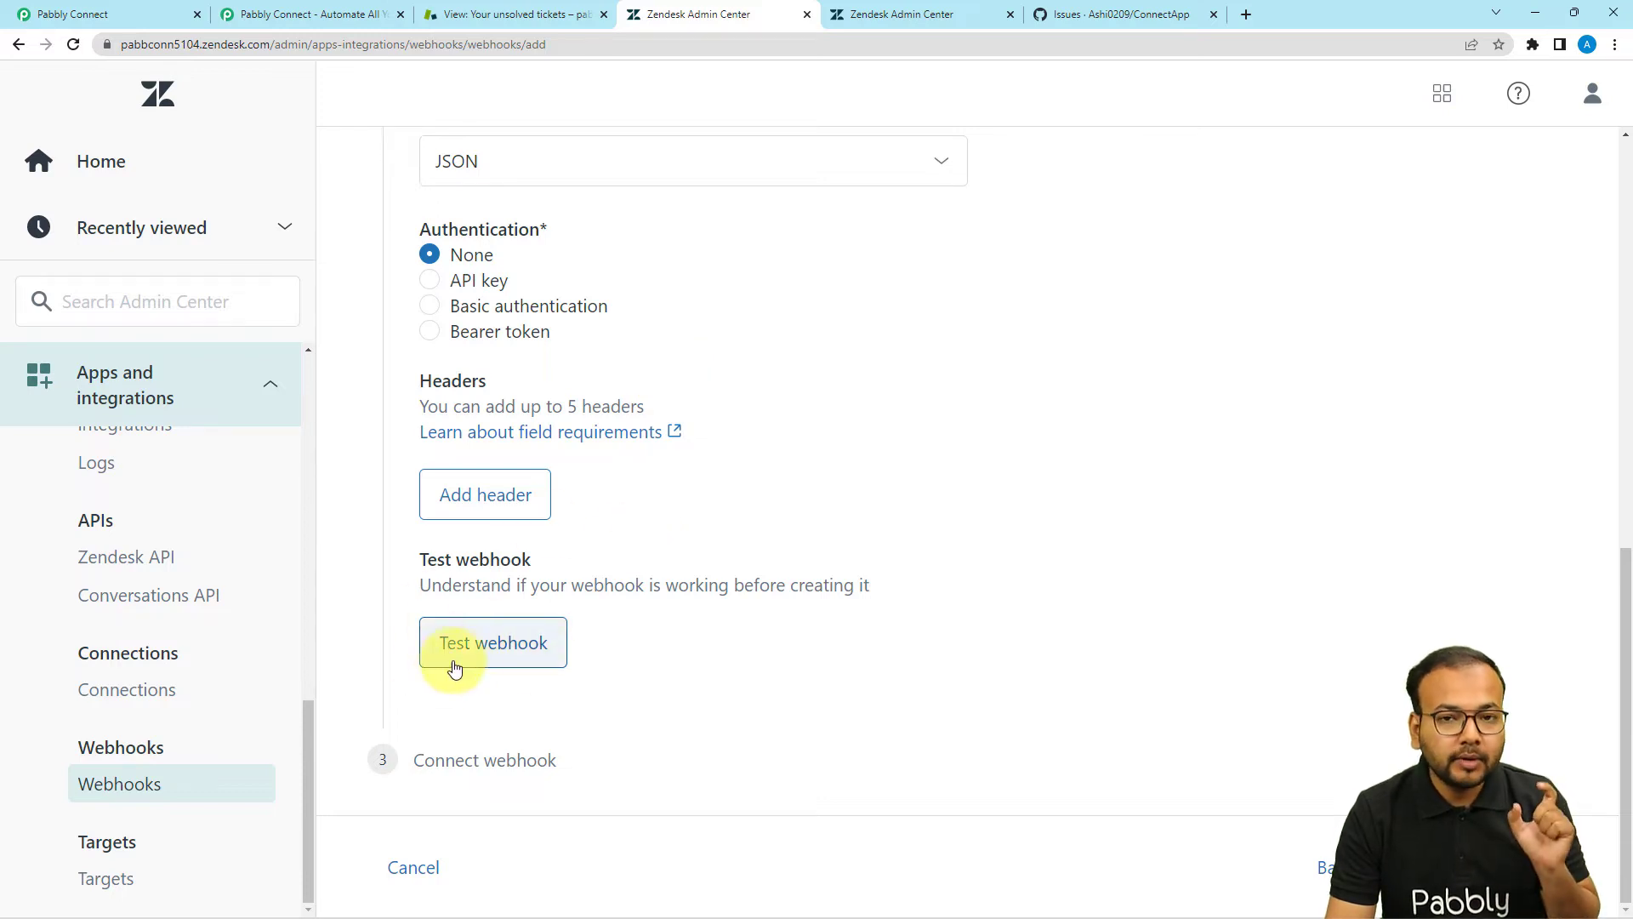
click(487, 662)
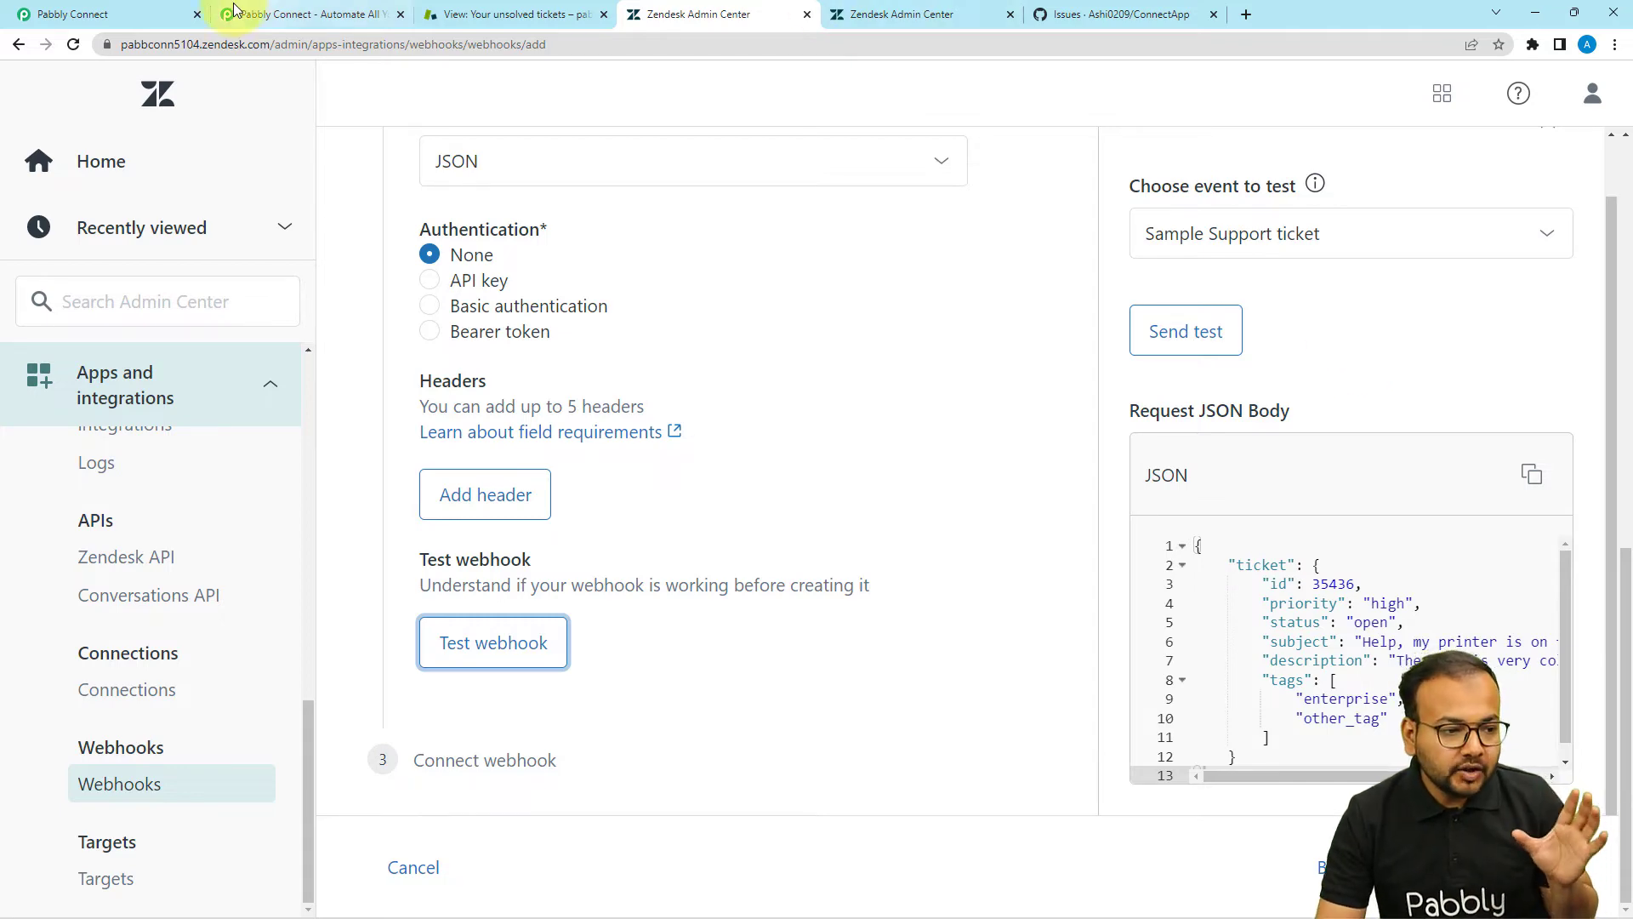
click(127, 14)
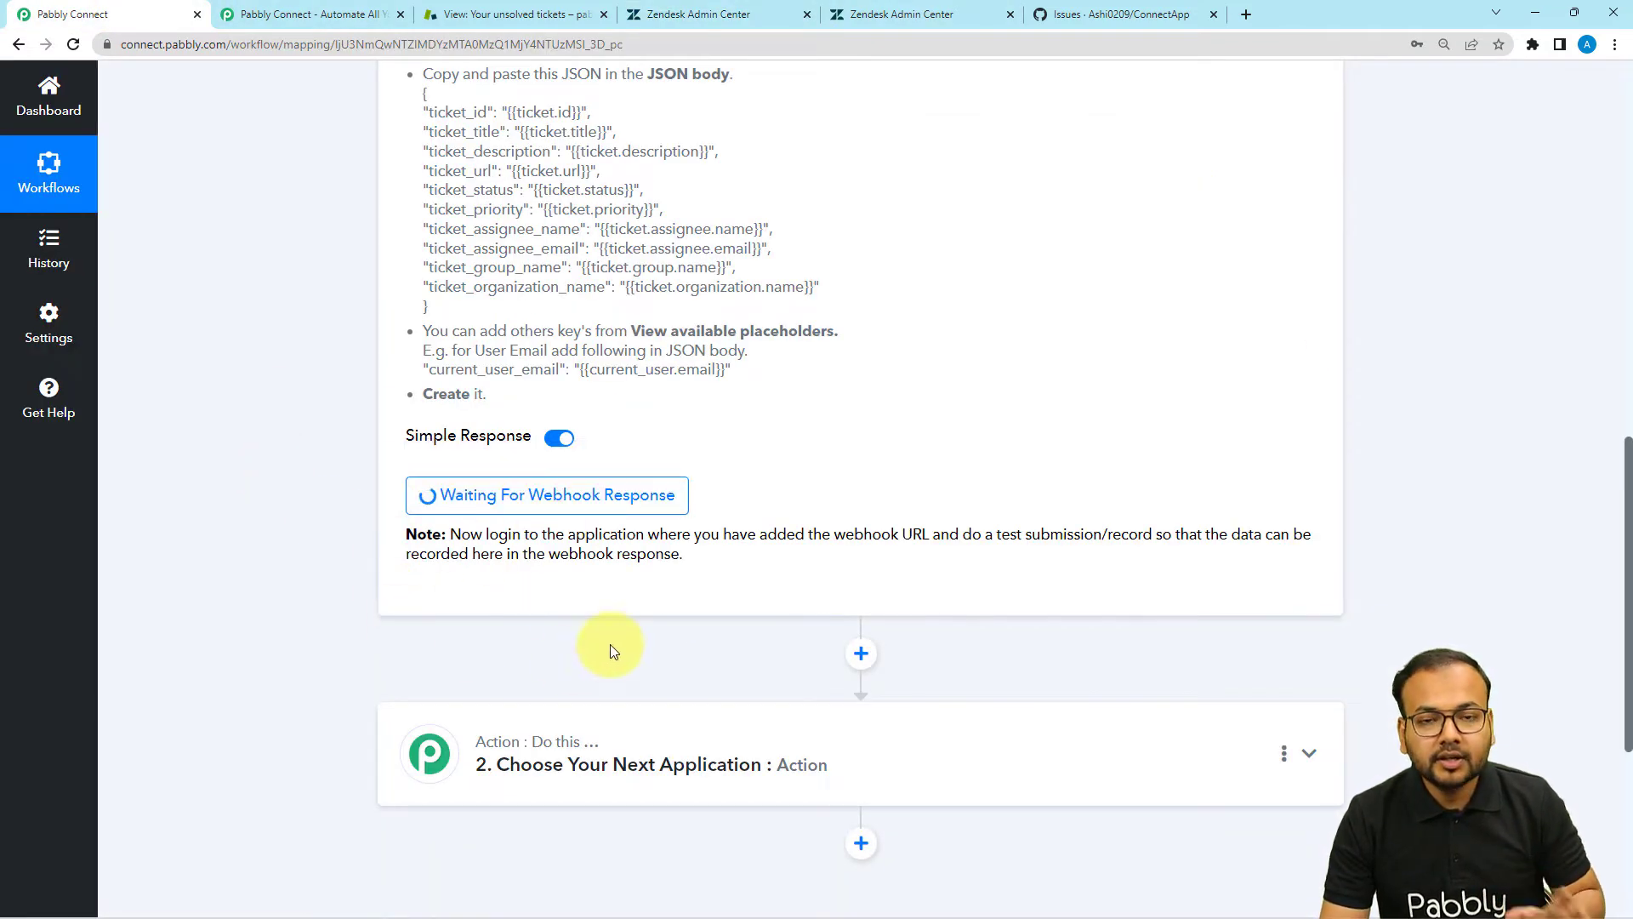
click(676, 13)
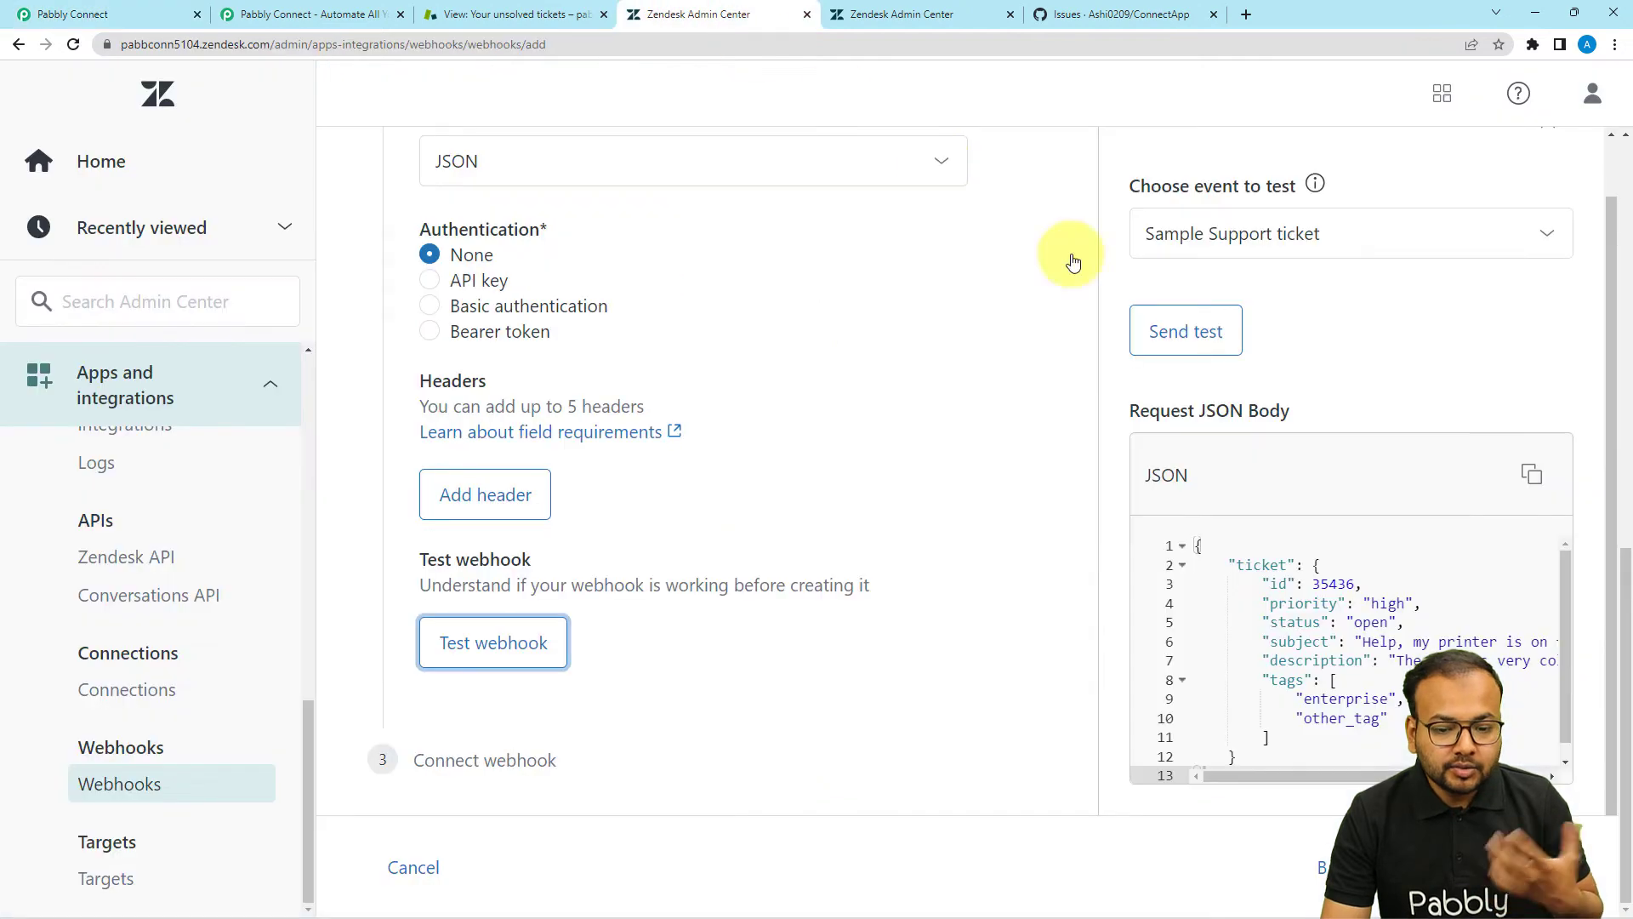
click(1186, 333)
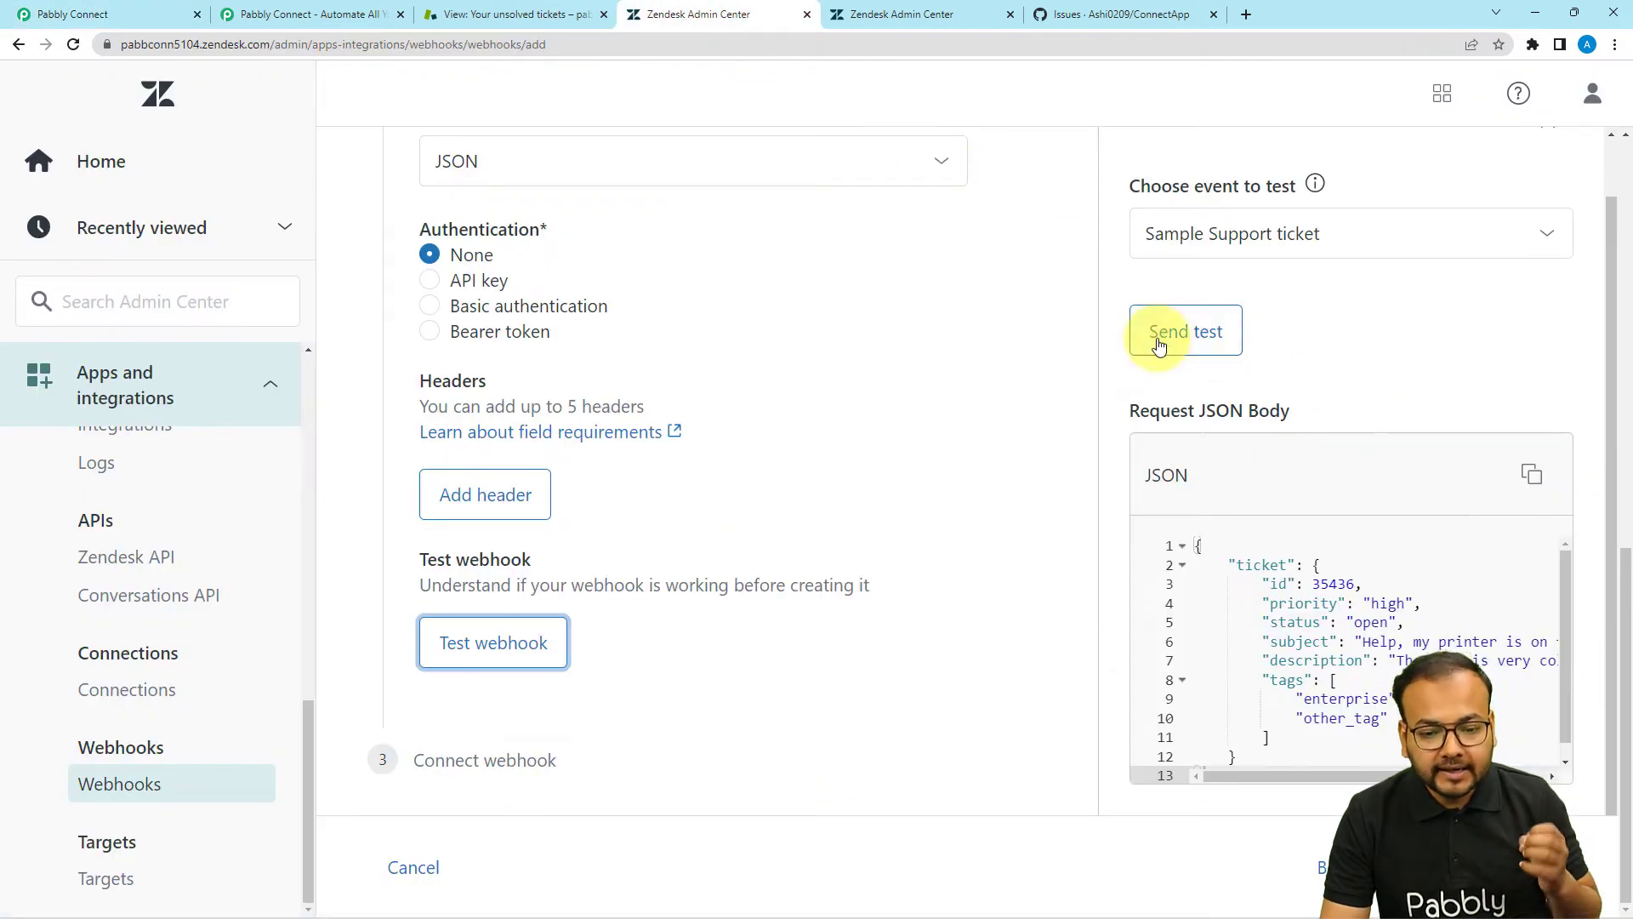
scroll(1388, 372, down, 5)
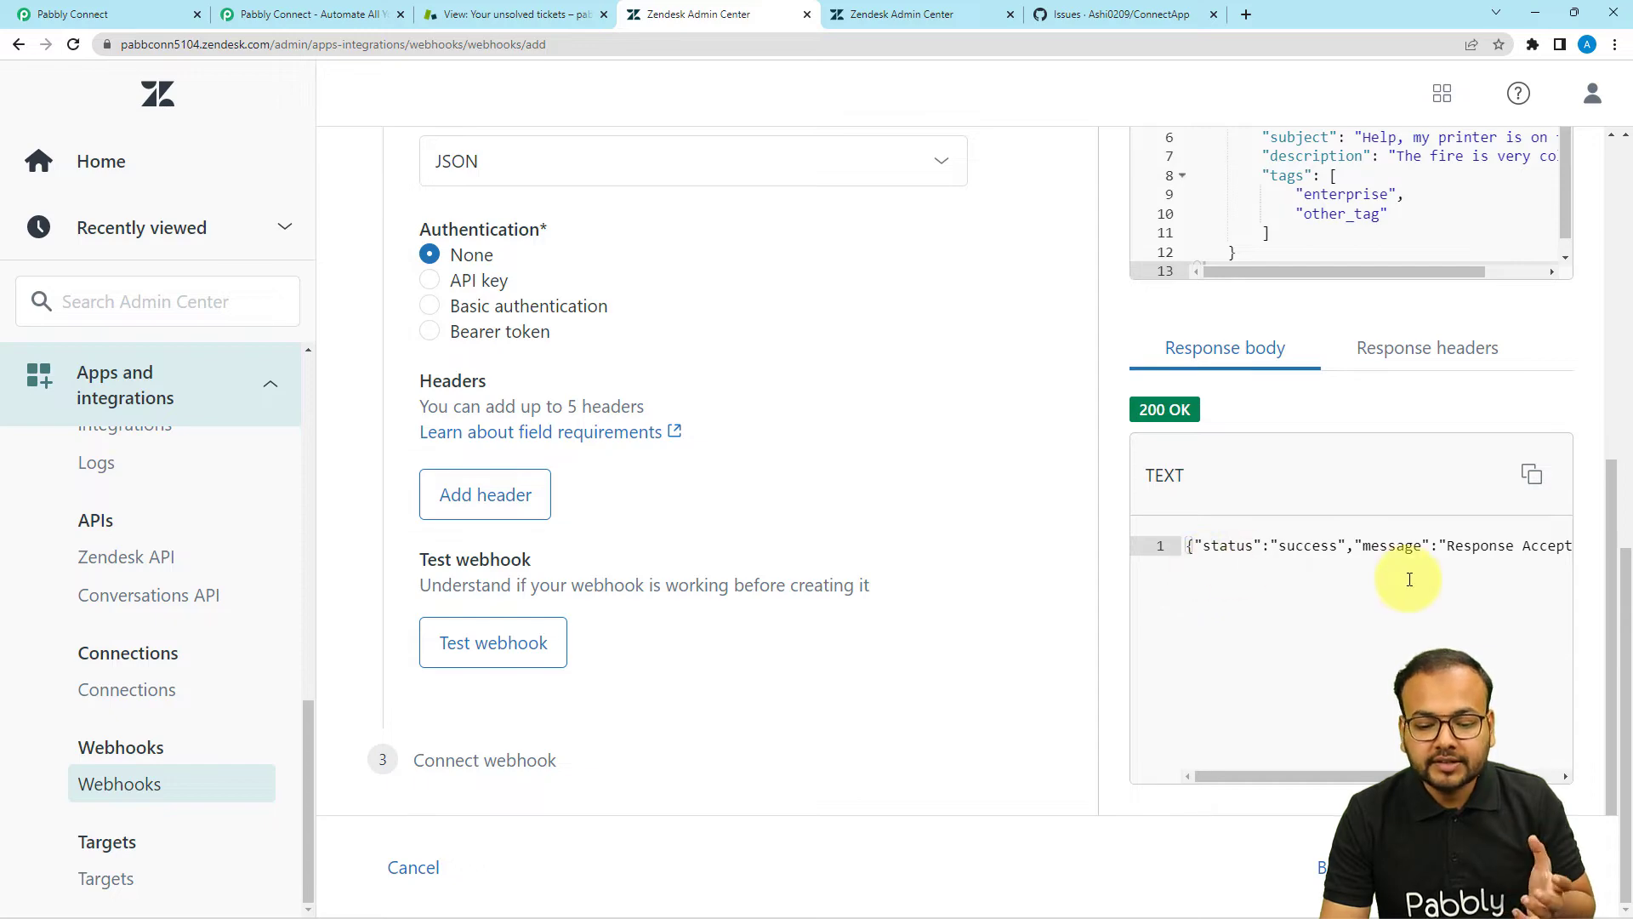
Switch to Pabbly Connect and examine the captured webhook response, including the ticket's subject, status, priority, ID and description
click(117, 17)
scroll(234, 255, down, 4)
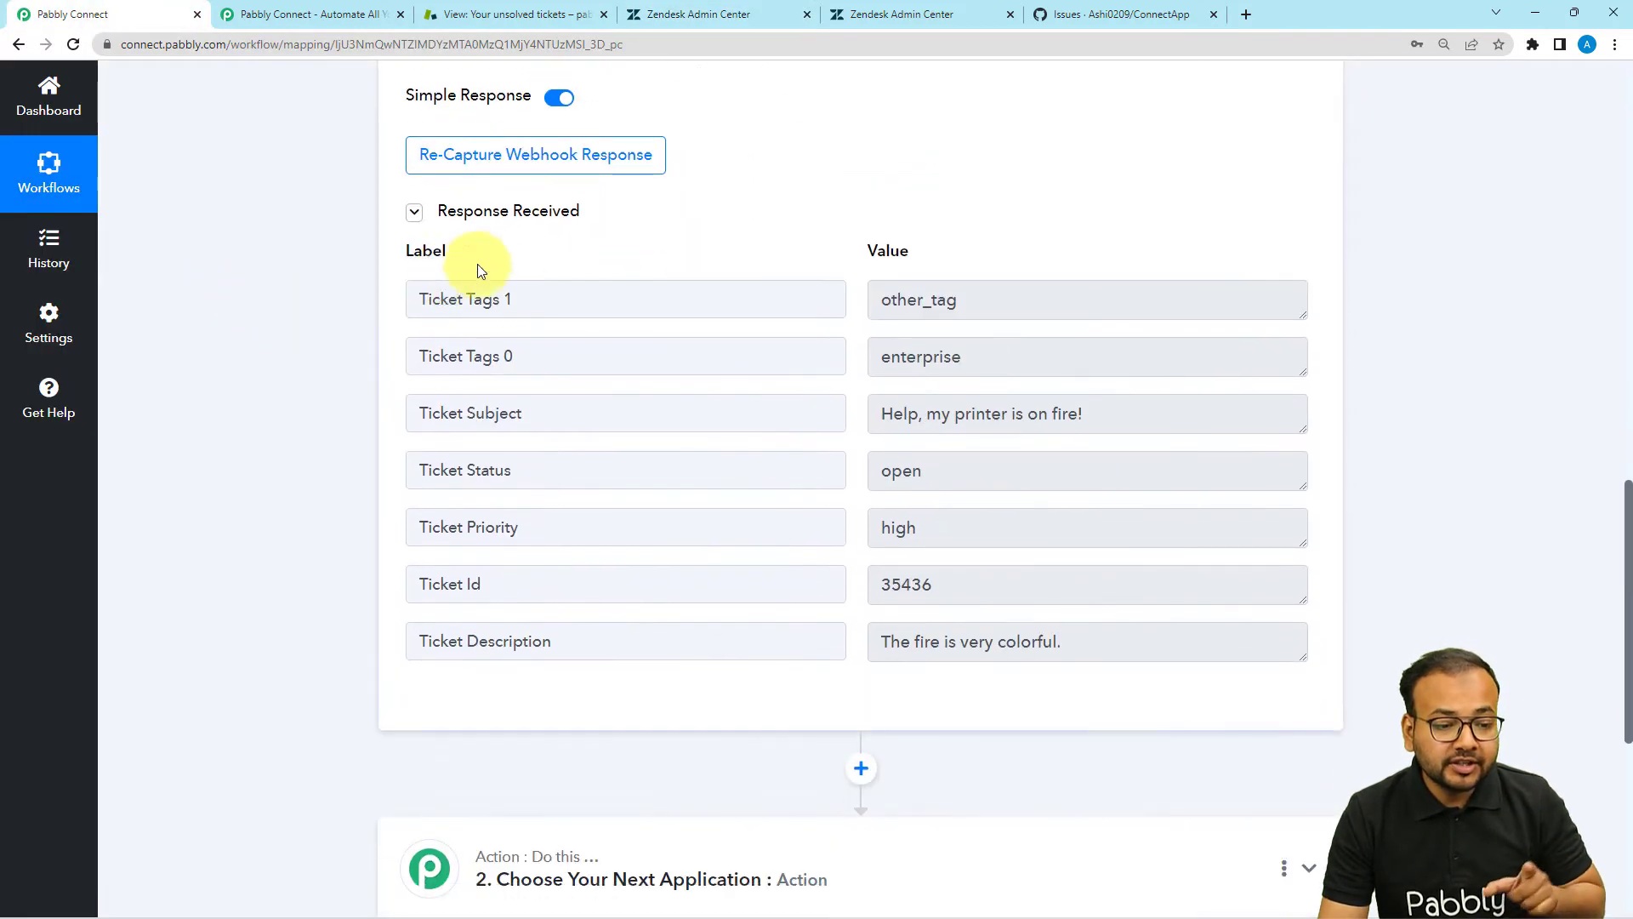
click(547, 417)
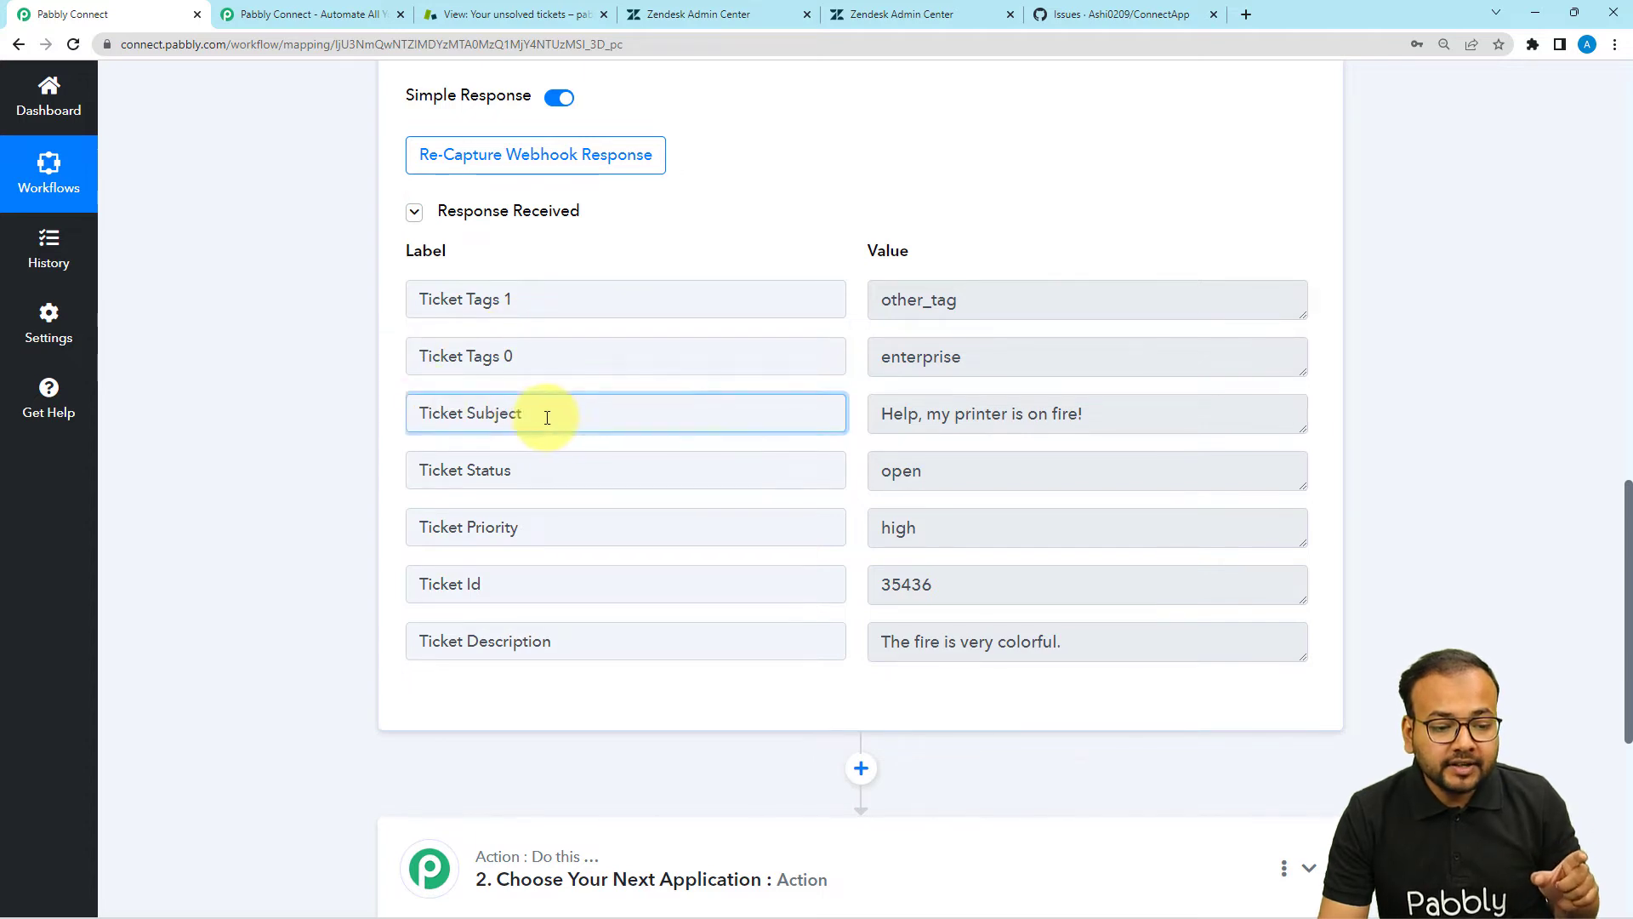
drag(547, 417, 415, 417)
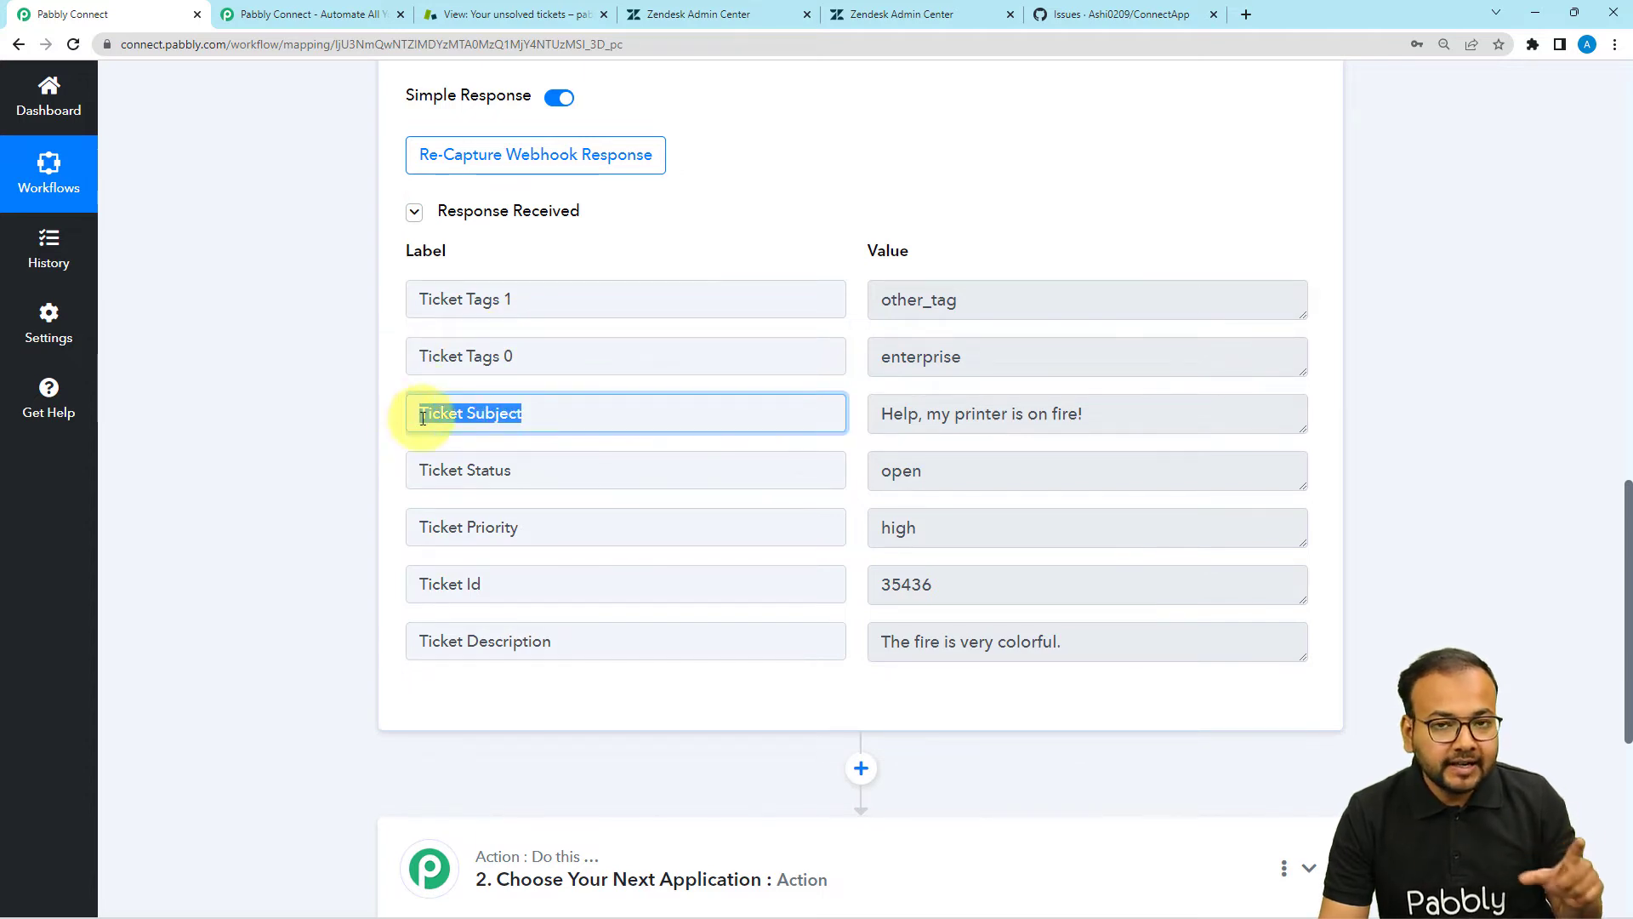
click(1085, 425)
drag(1085, 426, 859, 424)
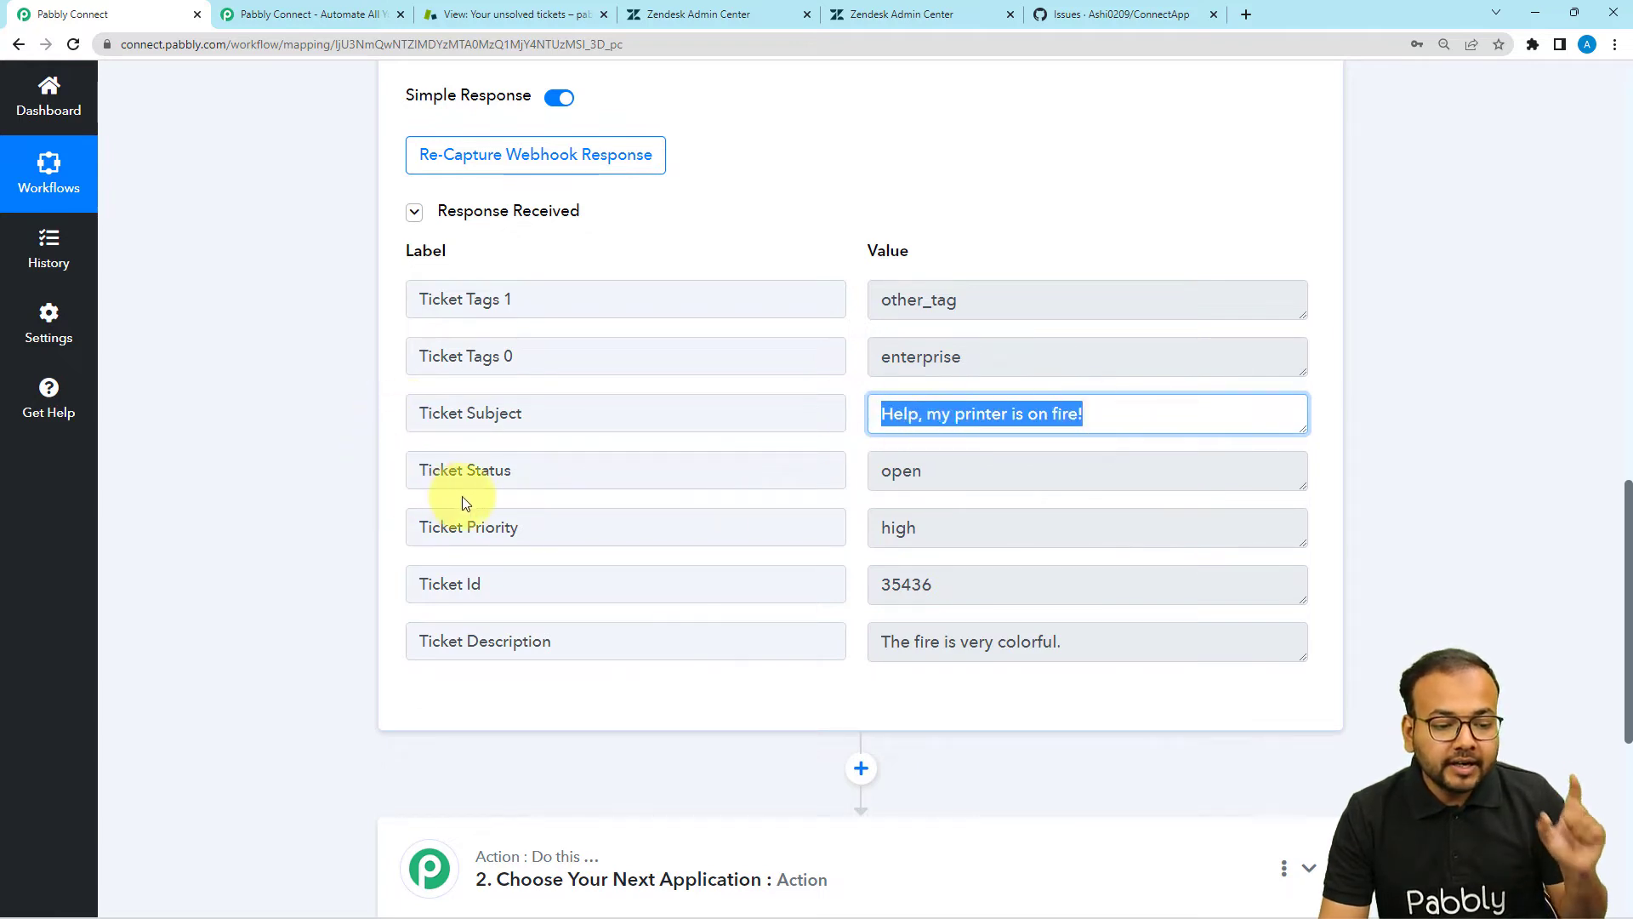
double_click(558, 460)
drag(984, 478, 855, 485)
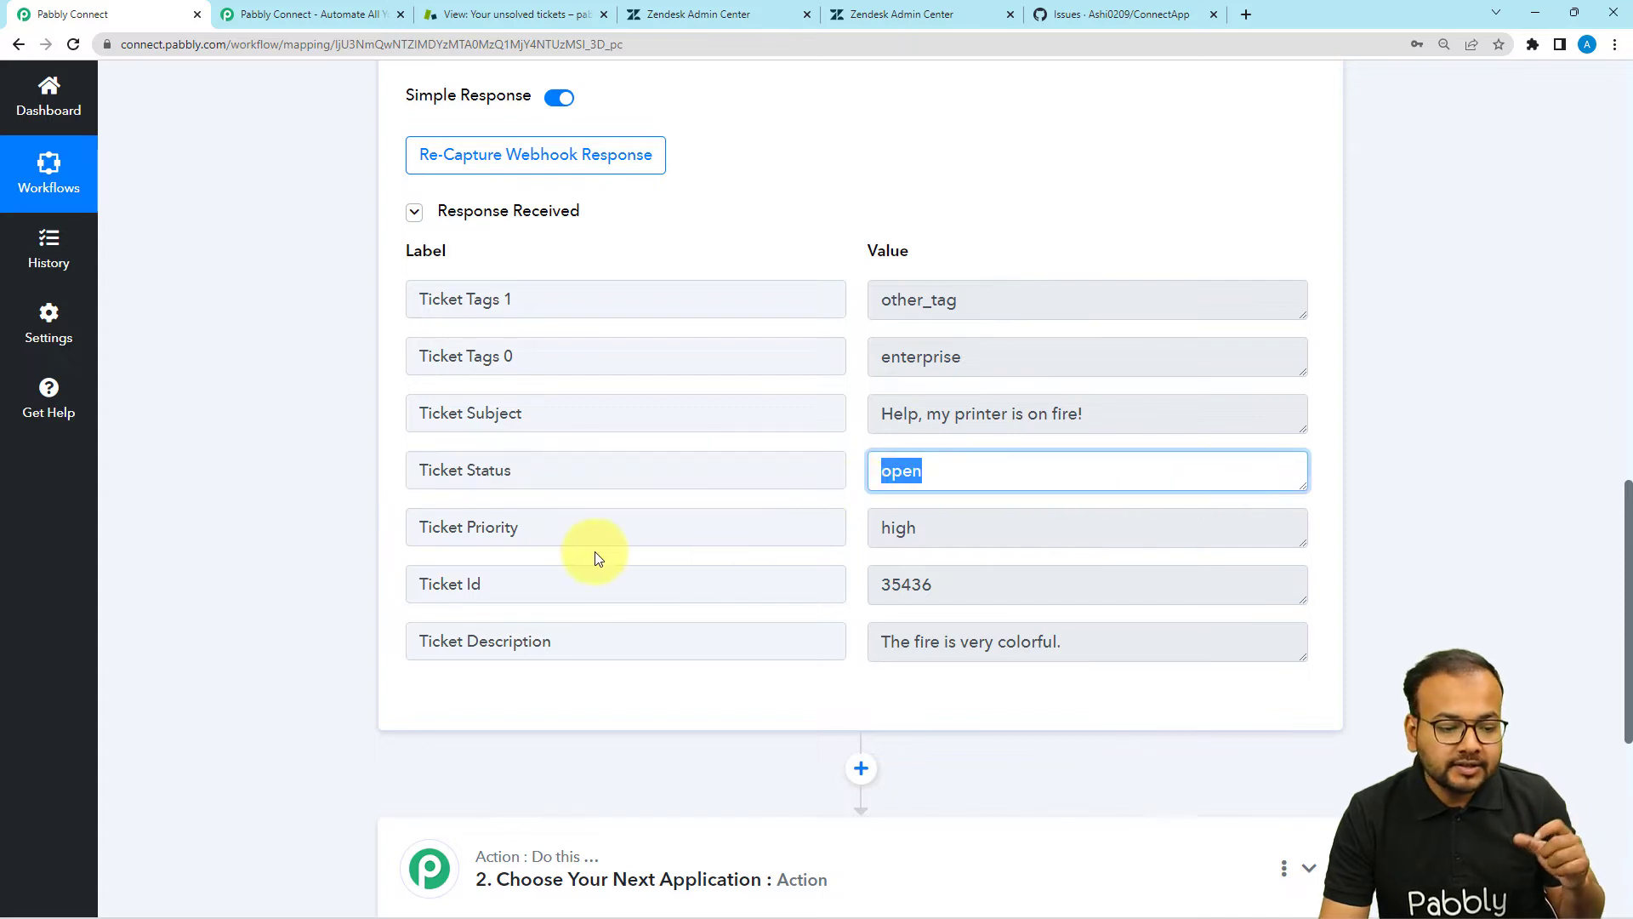
drag(547, 528, 415, 527)
drag(985, 541, 866, 535)
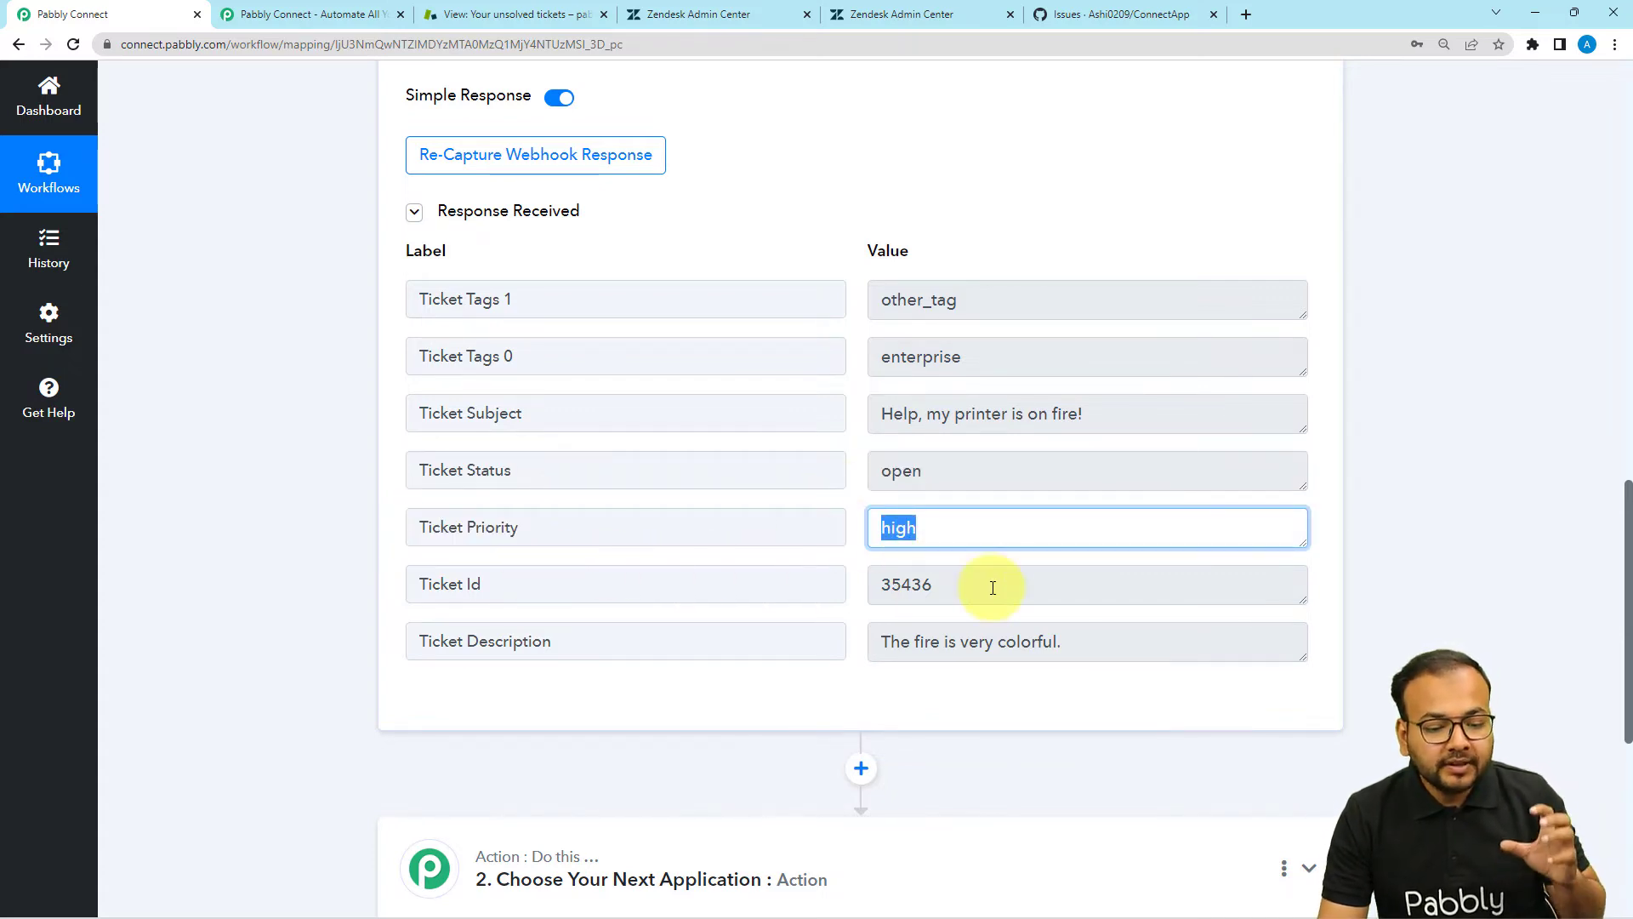
drag(992, 585, 780, 583)
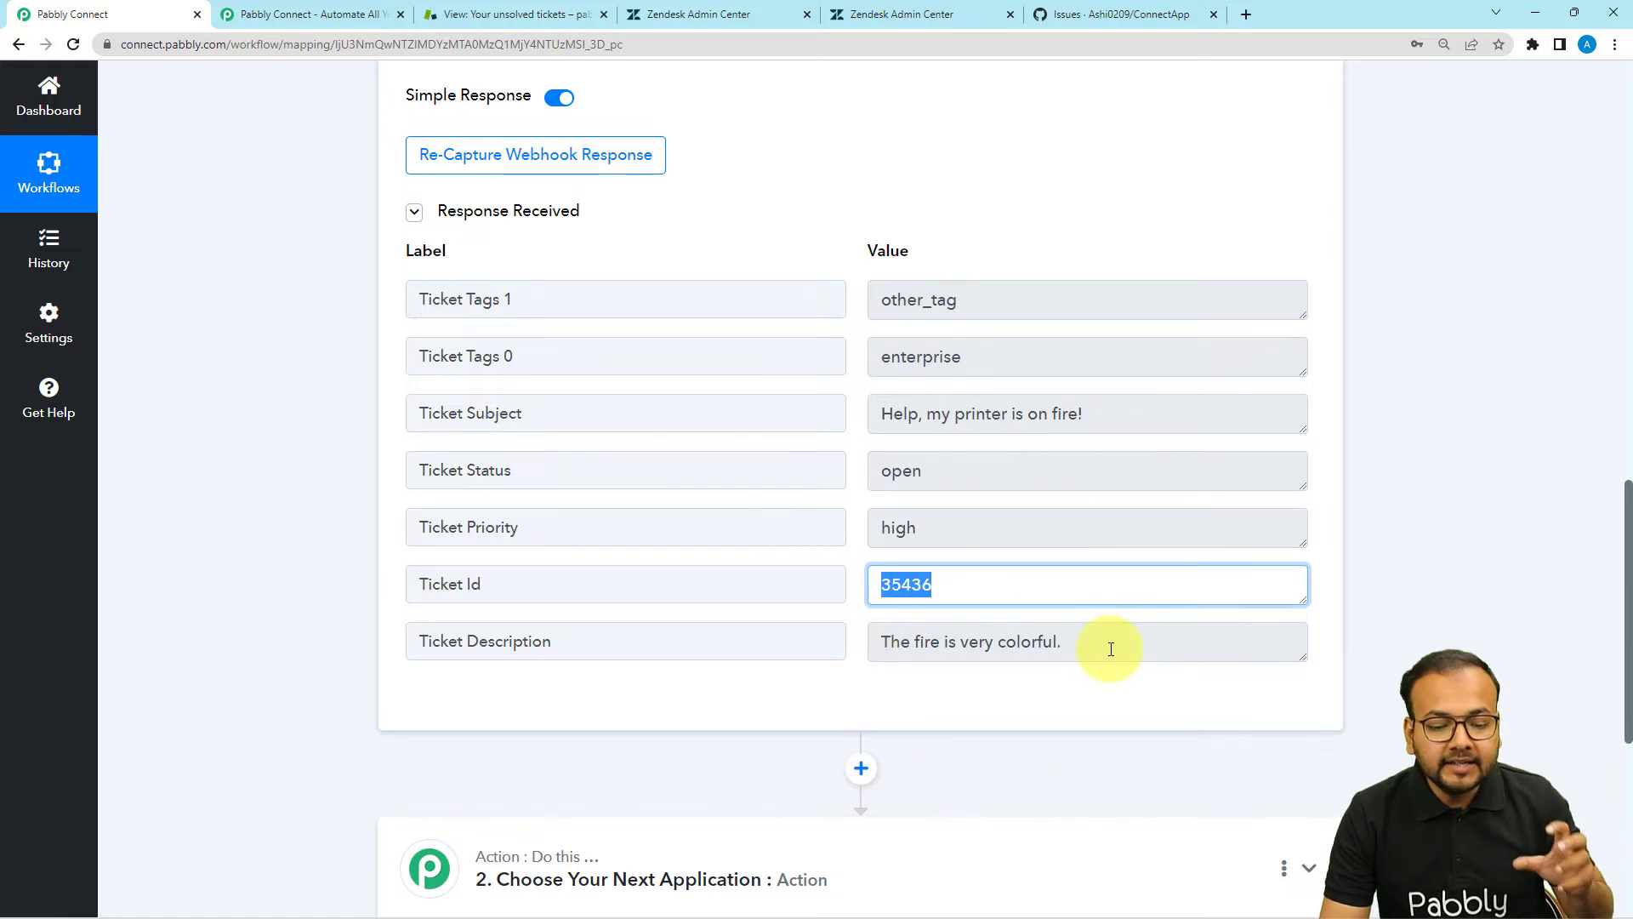
drag(1109, 649, 839, 641)
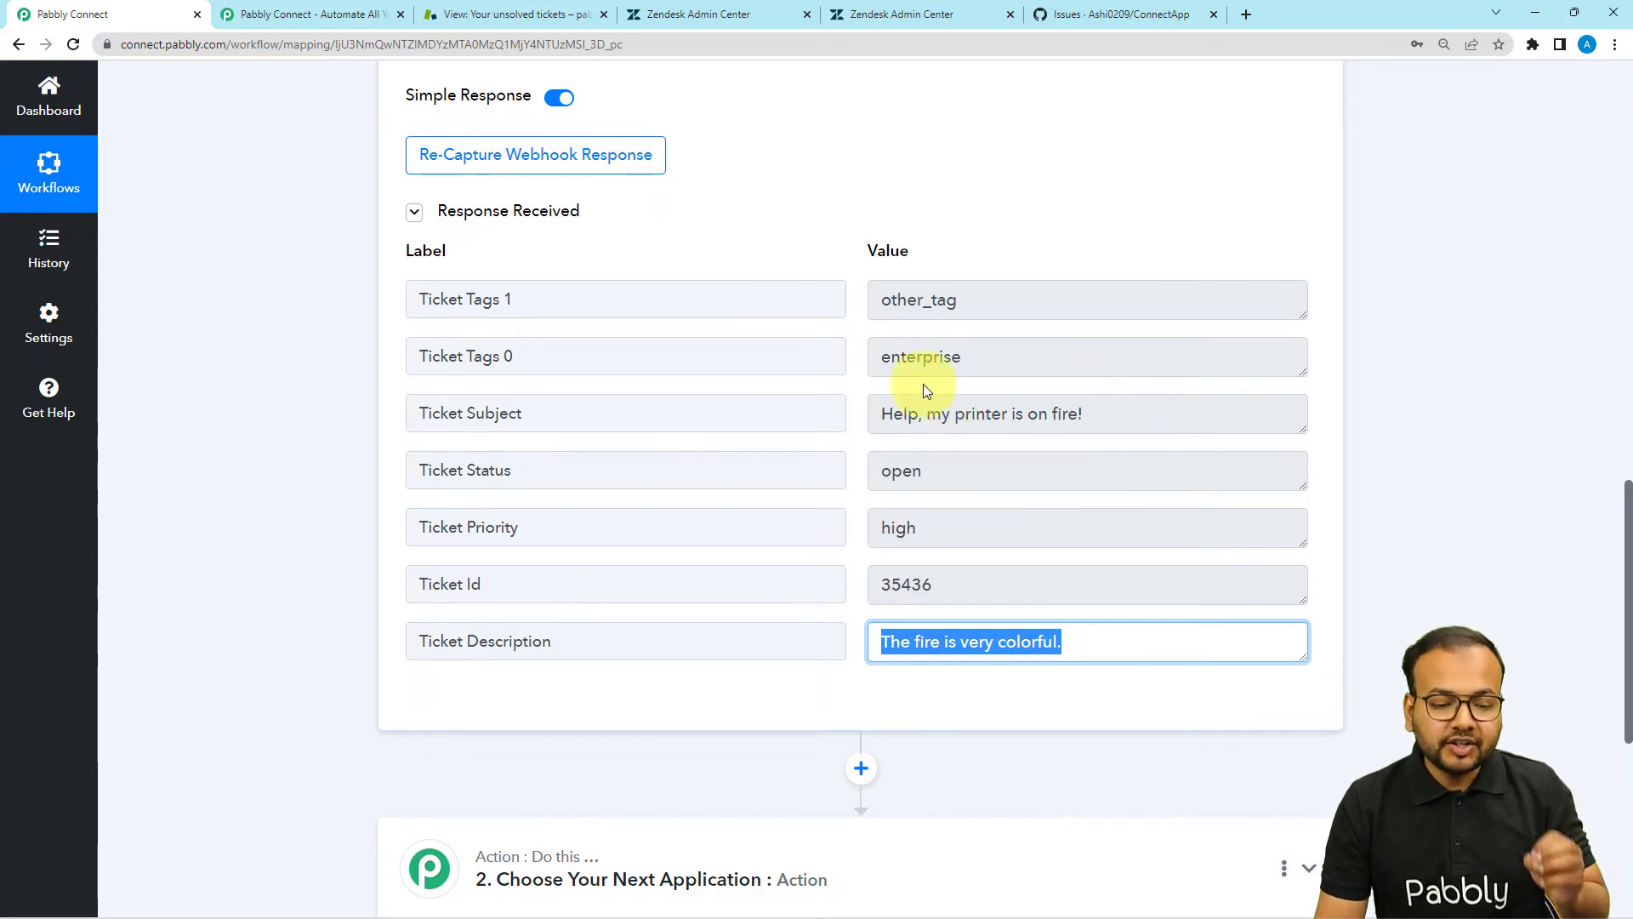
drag(448, 411, 440, 413)
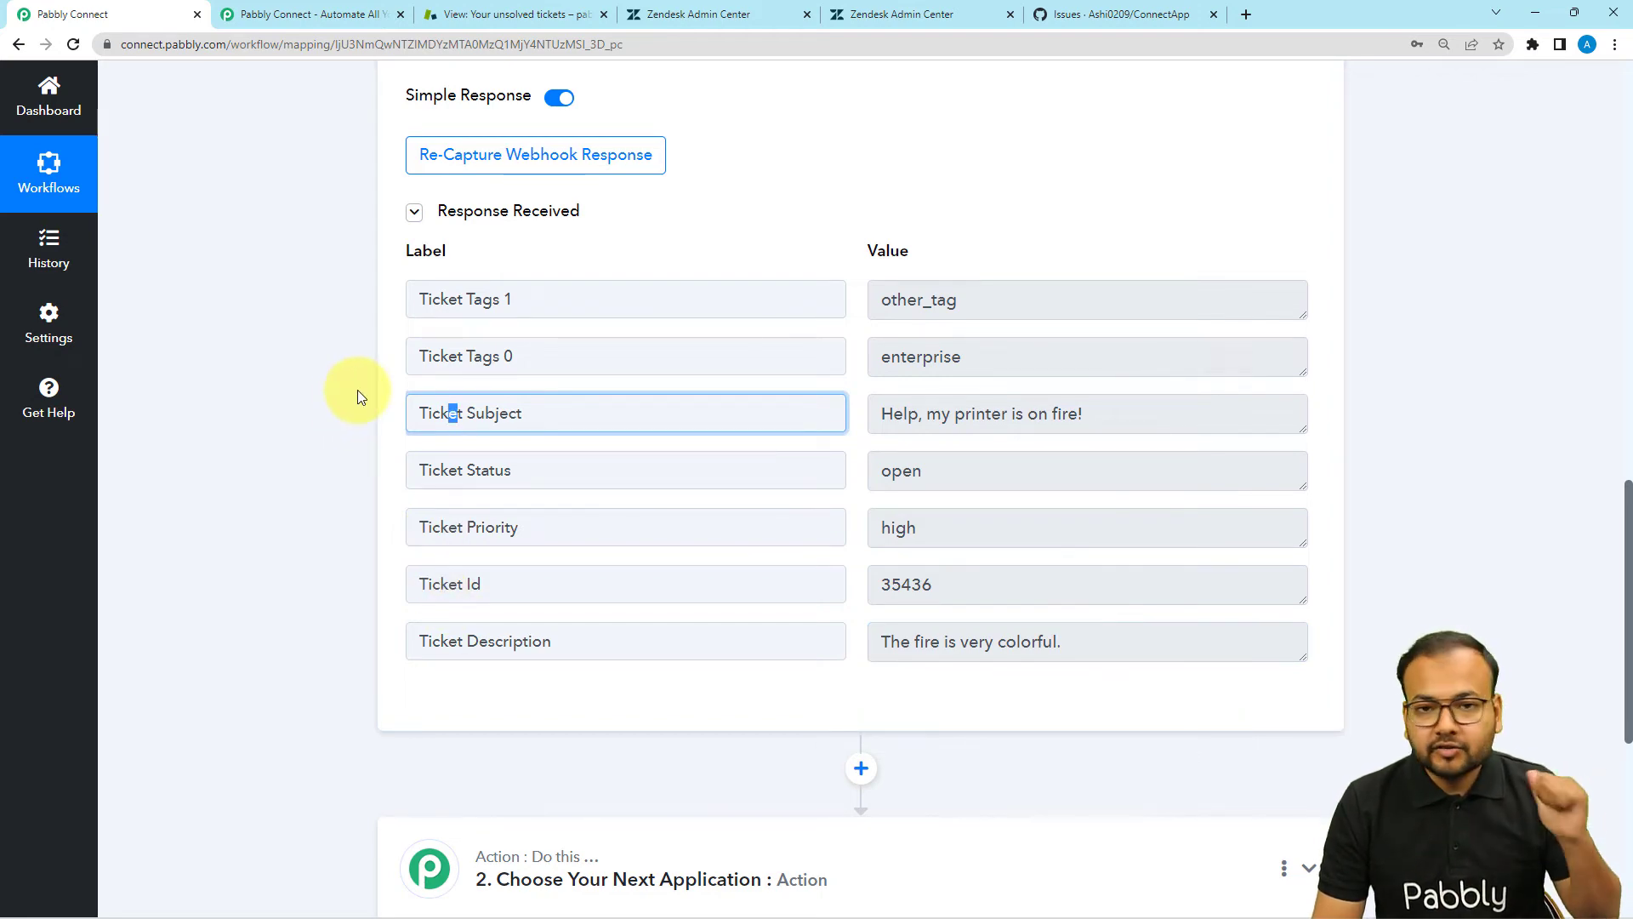
Return to Zendesk, finish creating the webhook, and open the Triggers page in the business rules under Objects and rules
click(723, 13)
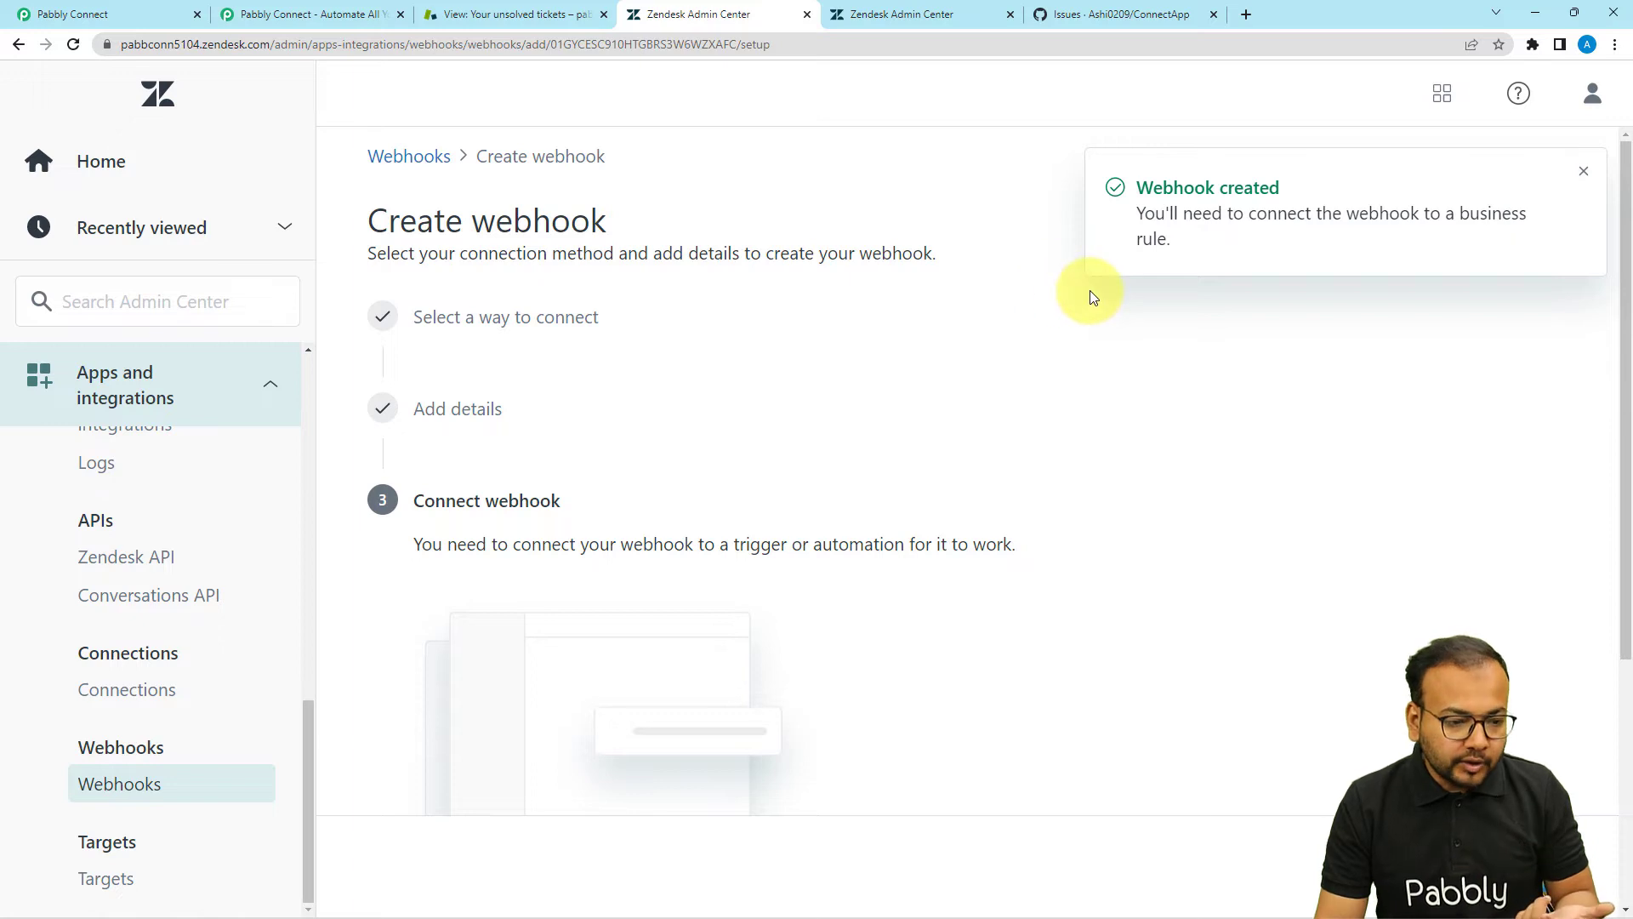
click(126, 394)
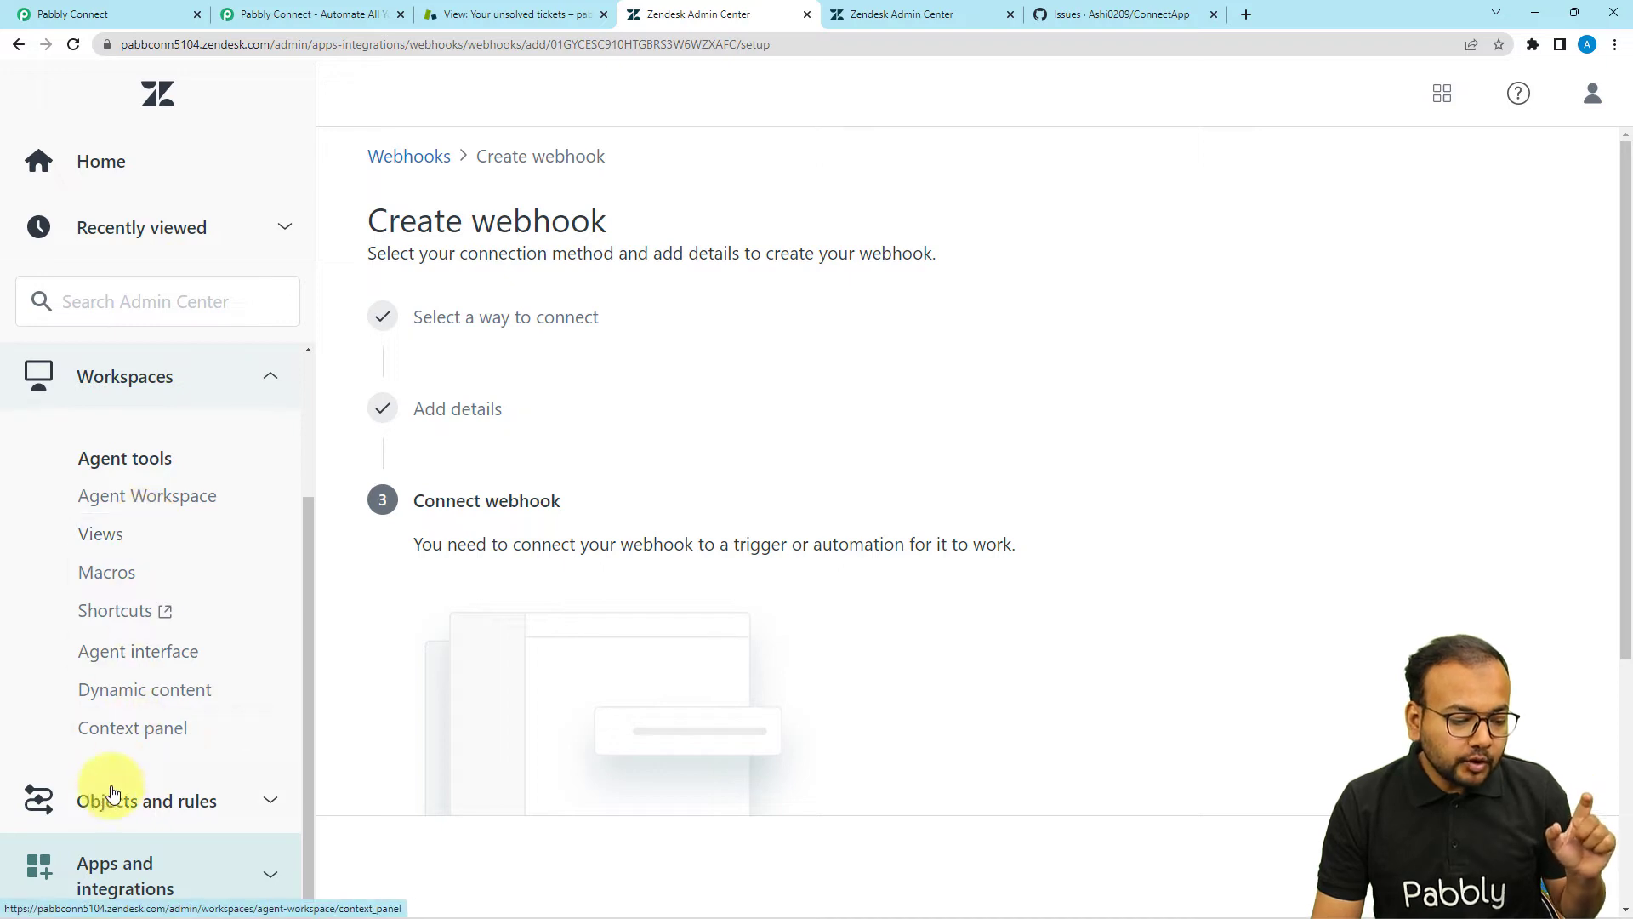
click(164, 793)
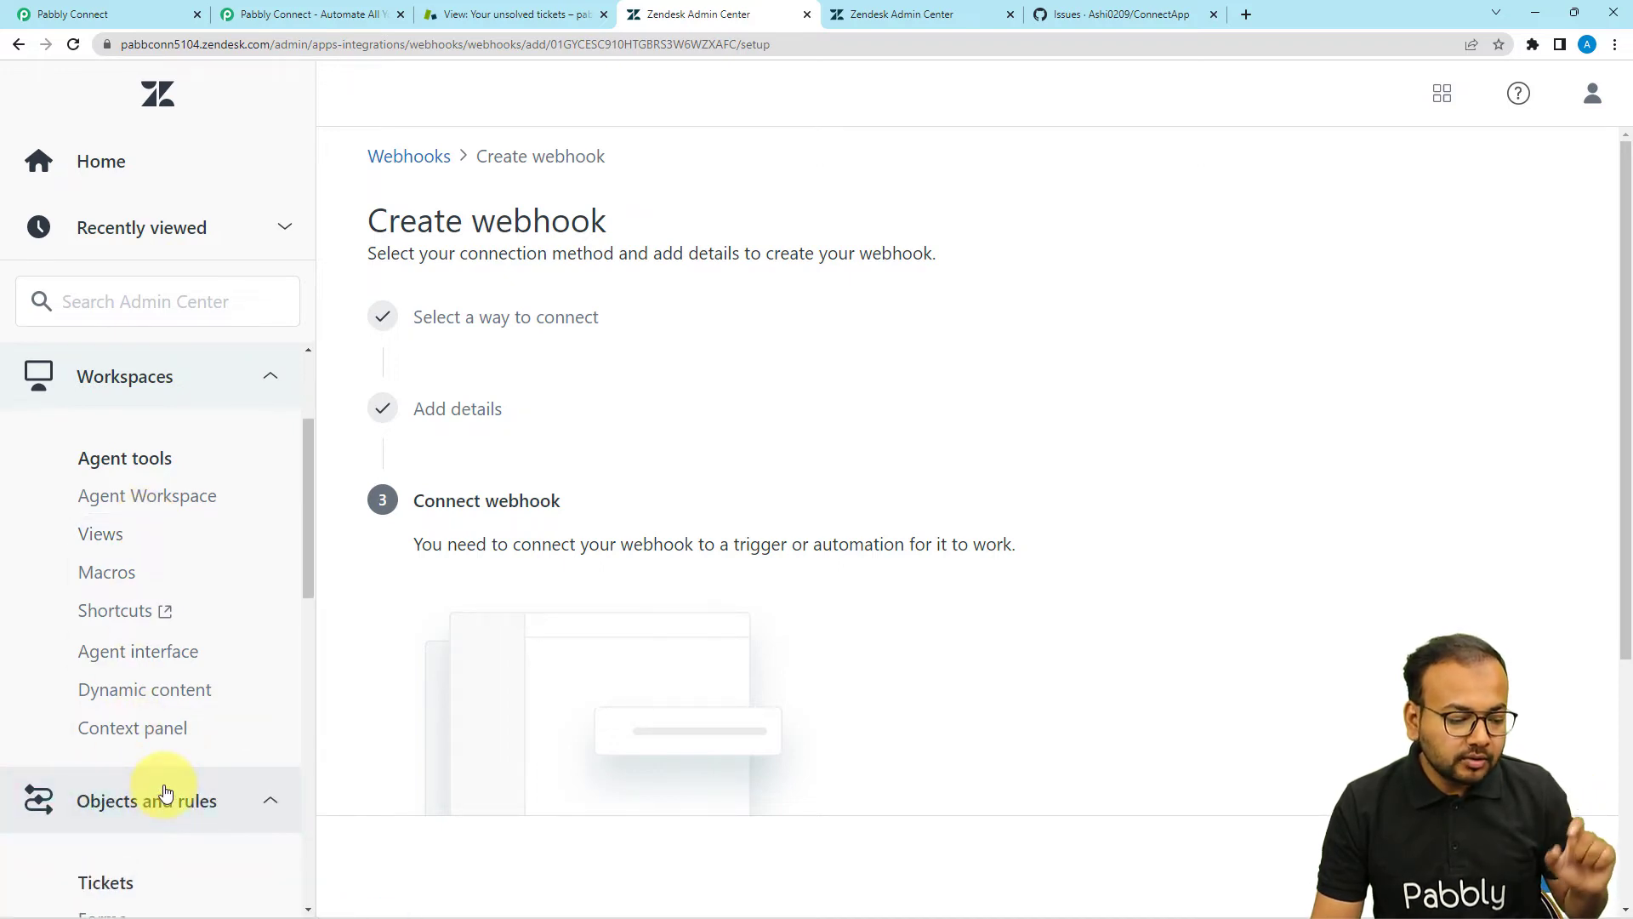
scroll(134, 617, down, 7)
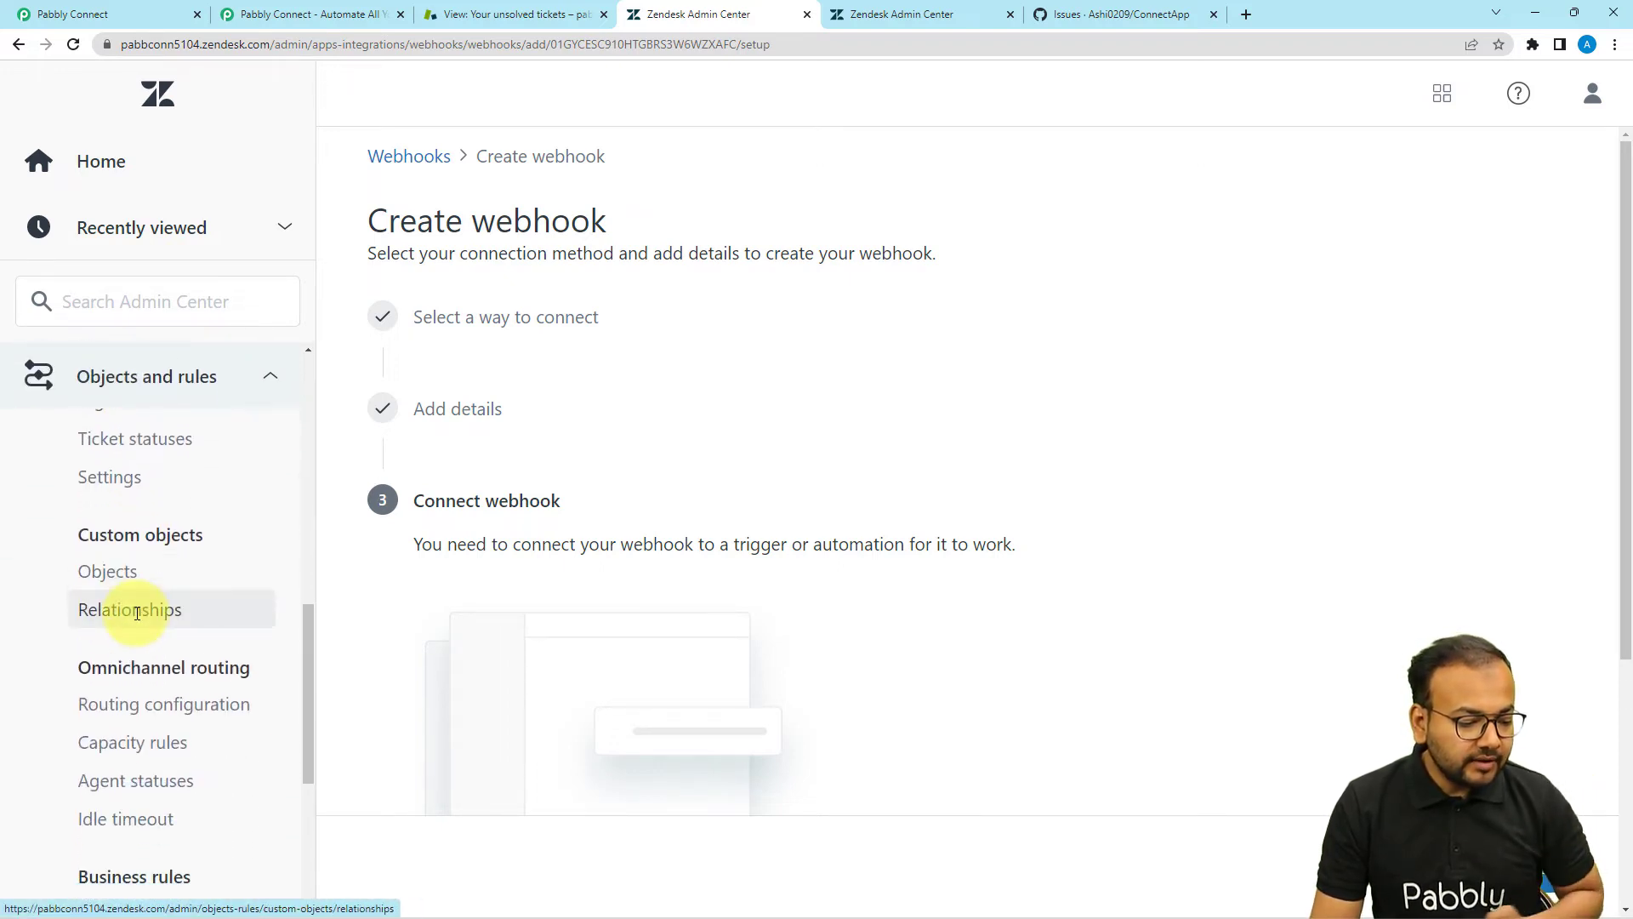
scroll(134, 617, down, 2)
scroll(136, 706, down, 1)
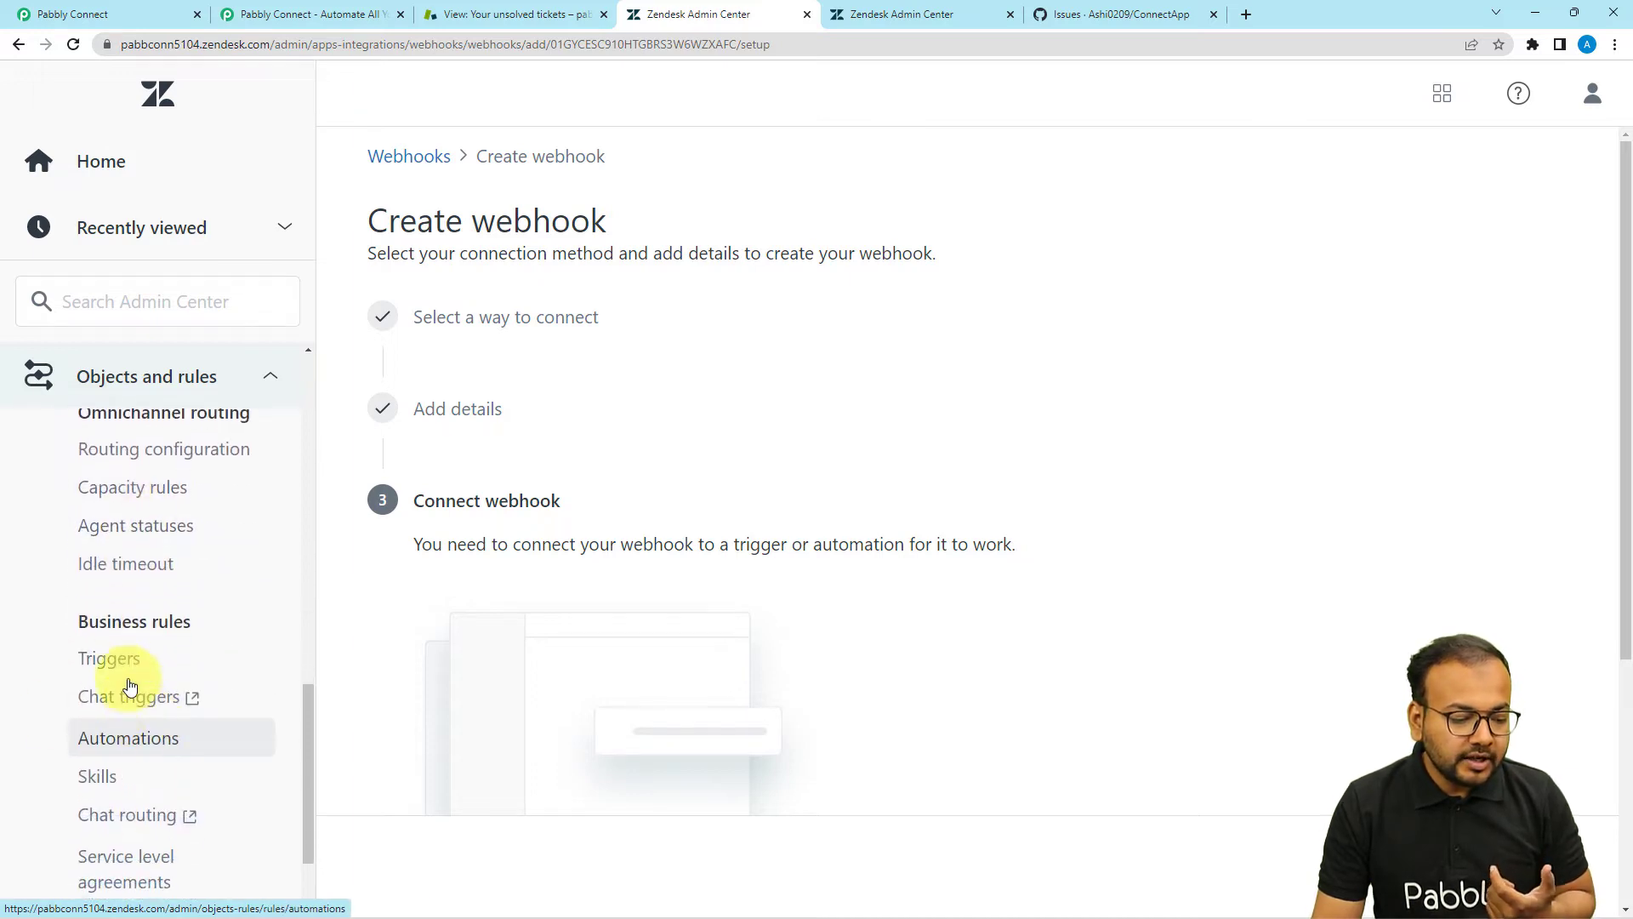
scroll(134, 617, down, 2)
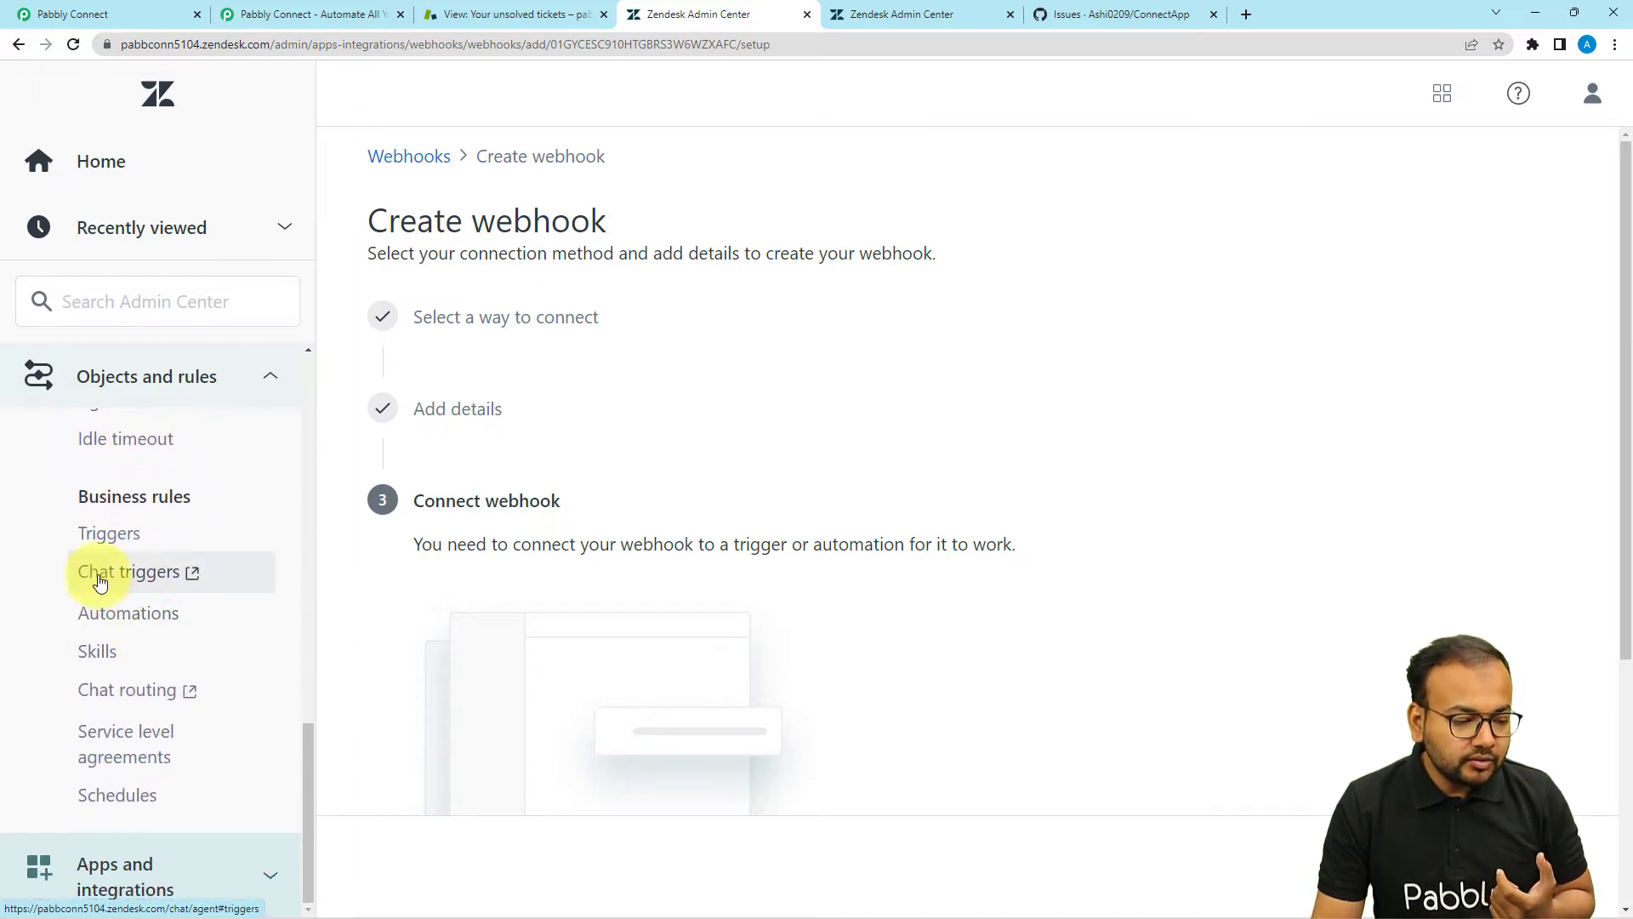
click(141, 544)
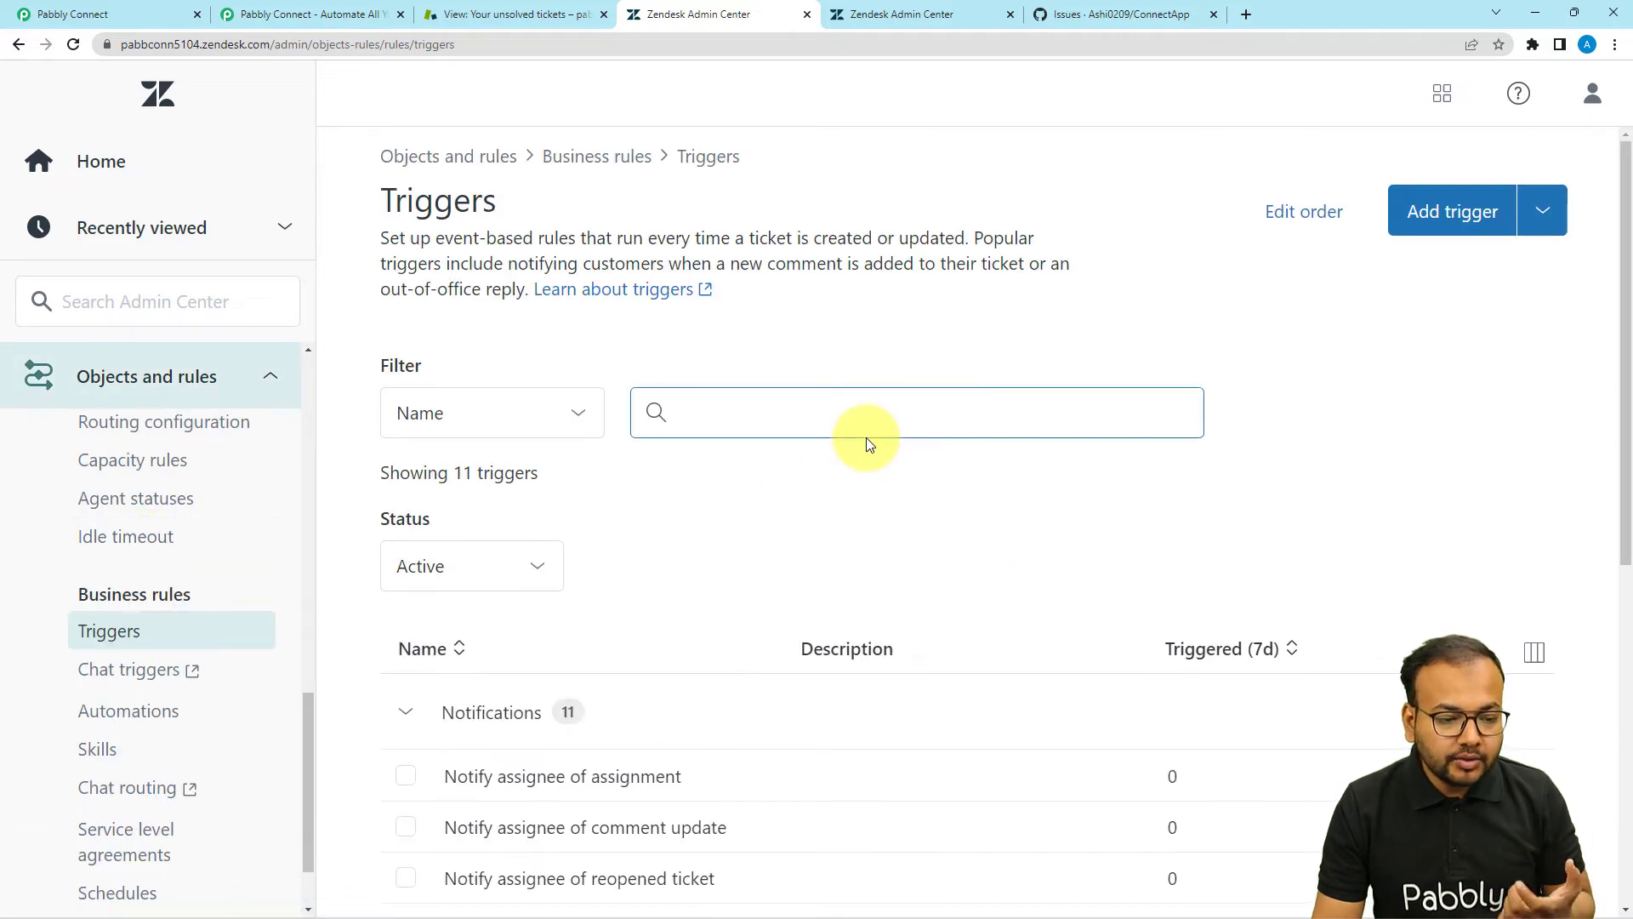
Add a new Zendesk trigger and name it "Issue trigger"
scroll(866, 437, down, 1)
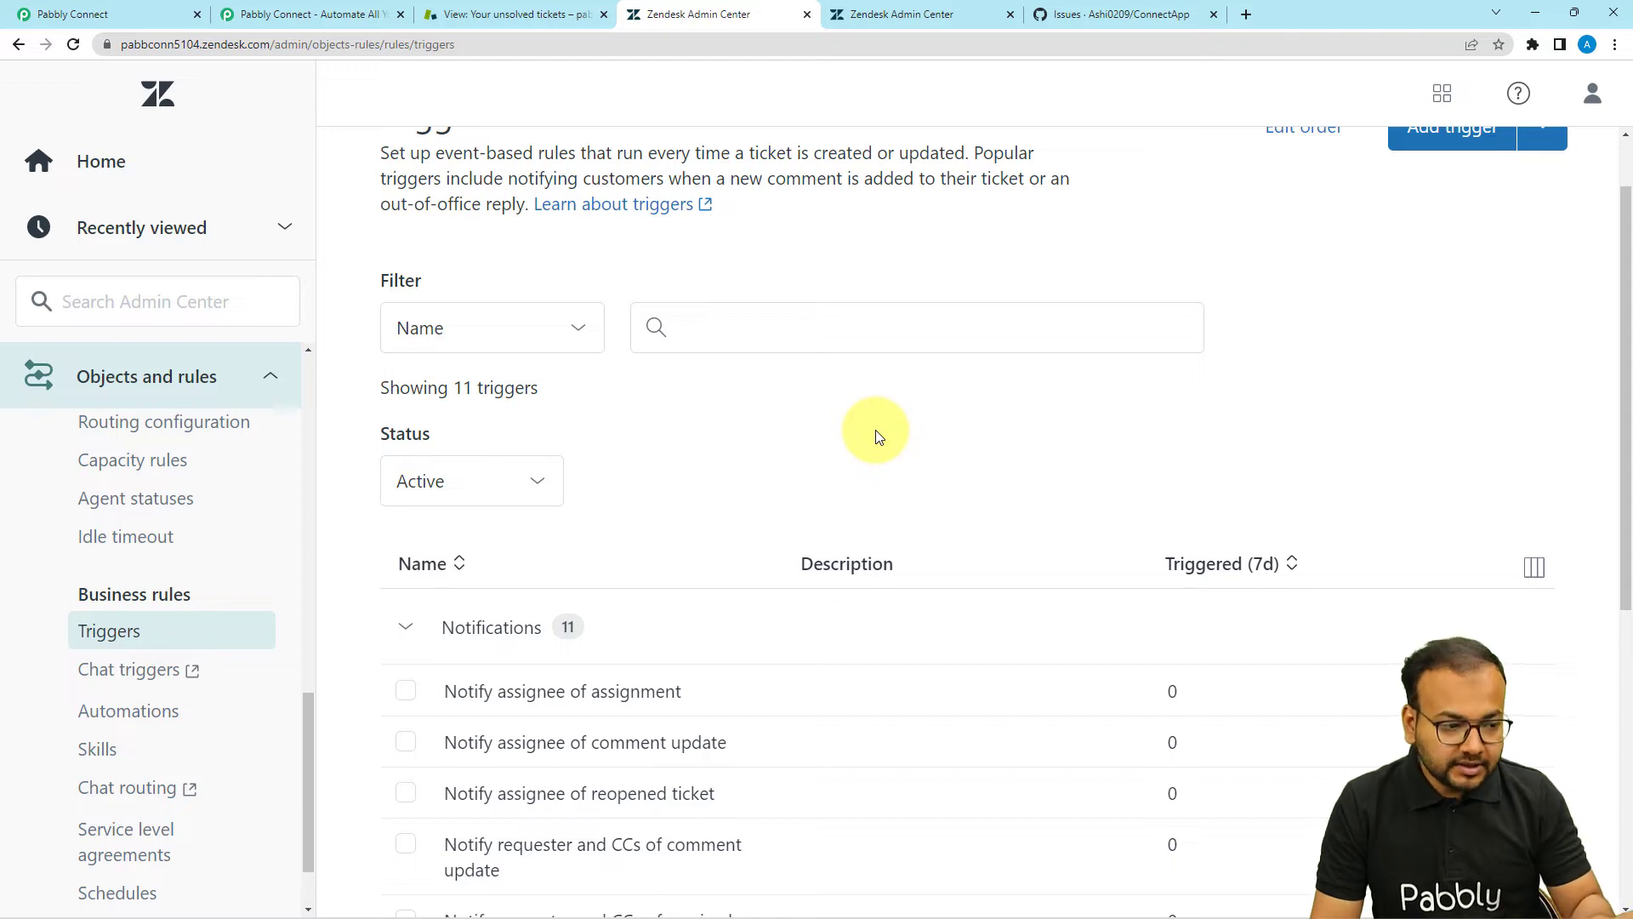
scroll(452, 251, down, 1)
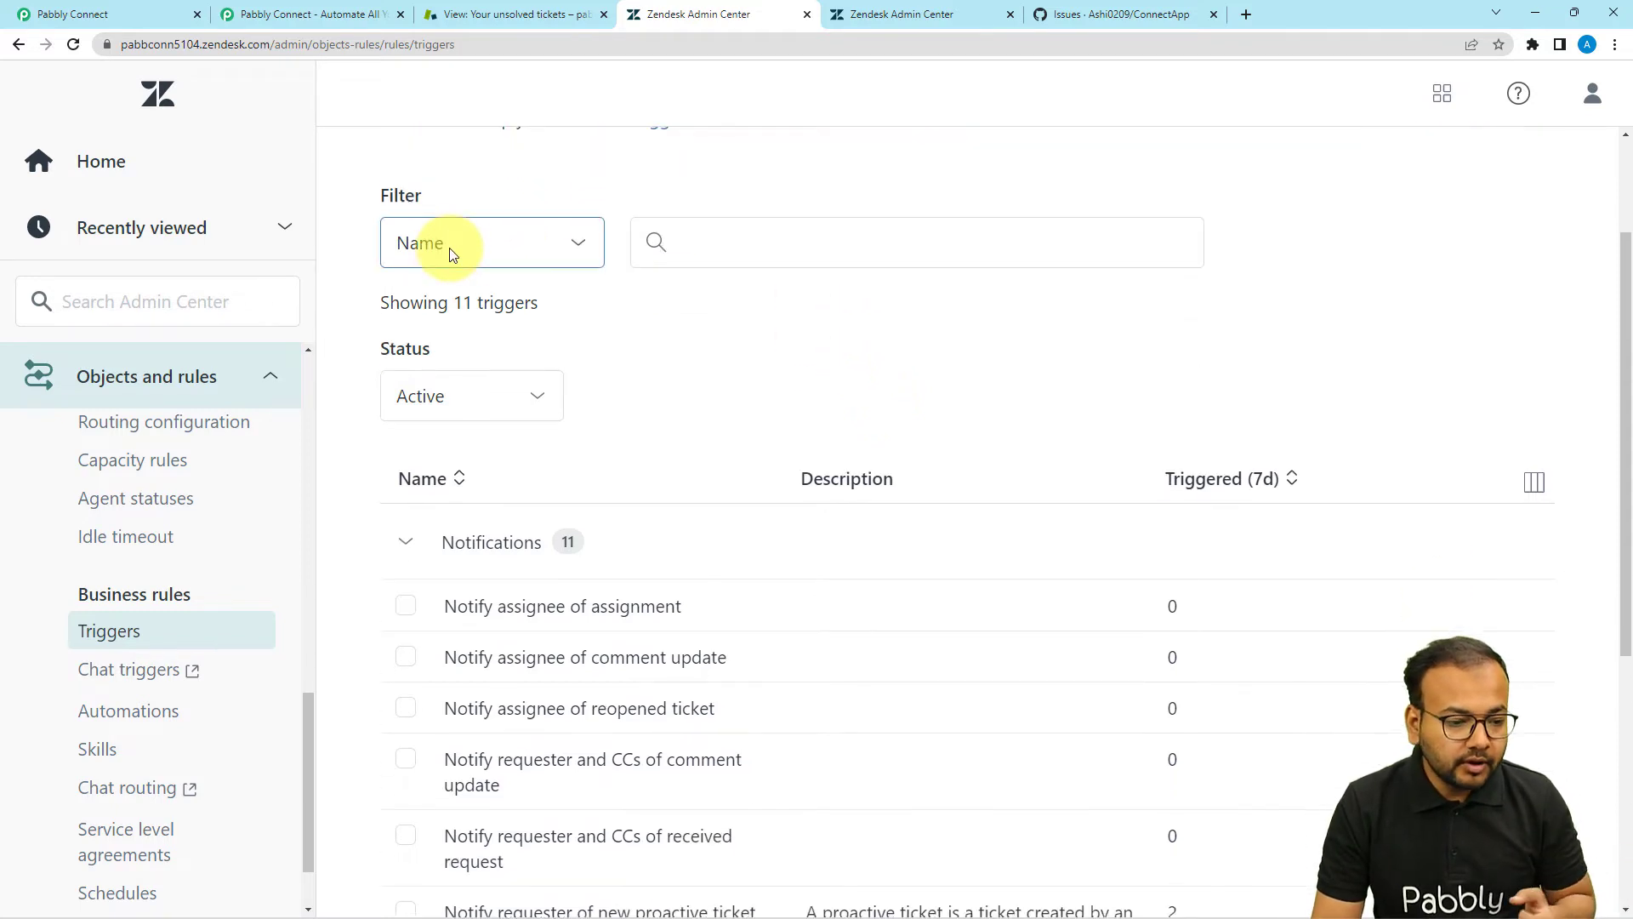
scroll(452, 248, up, 2)
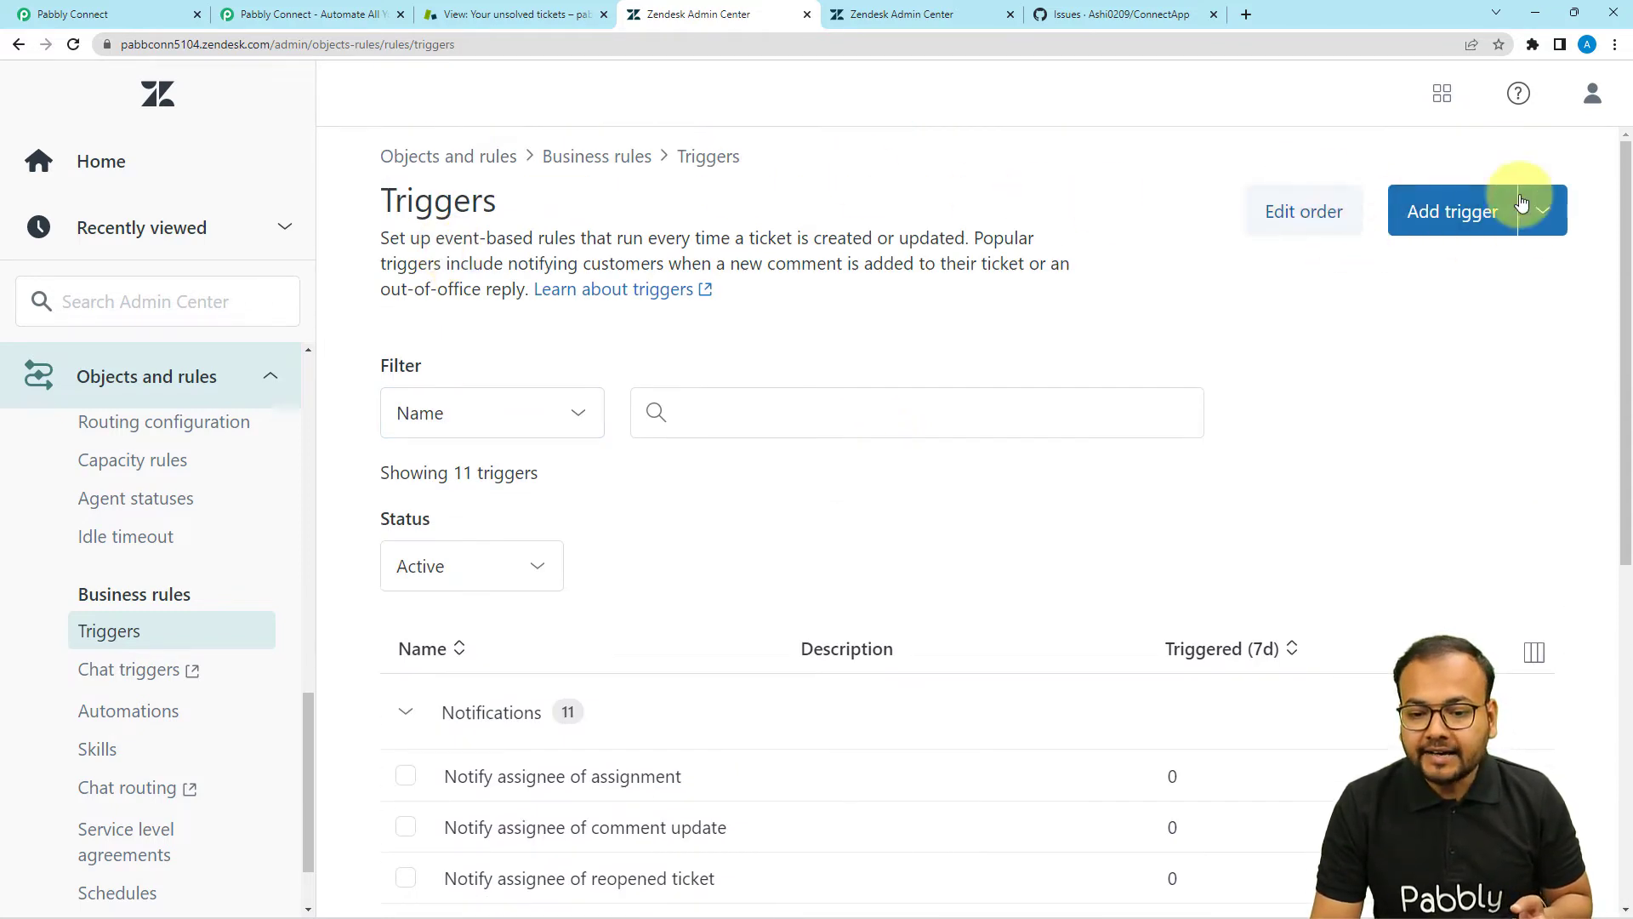
click(1471, 212)
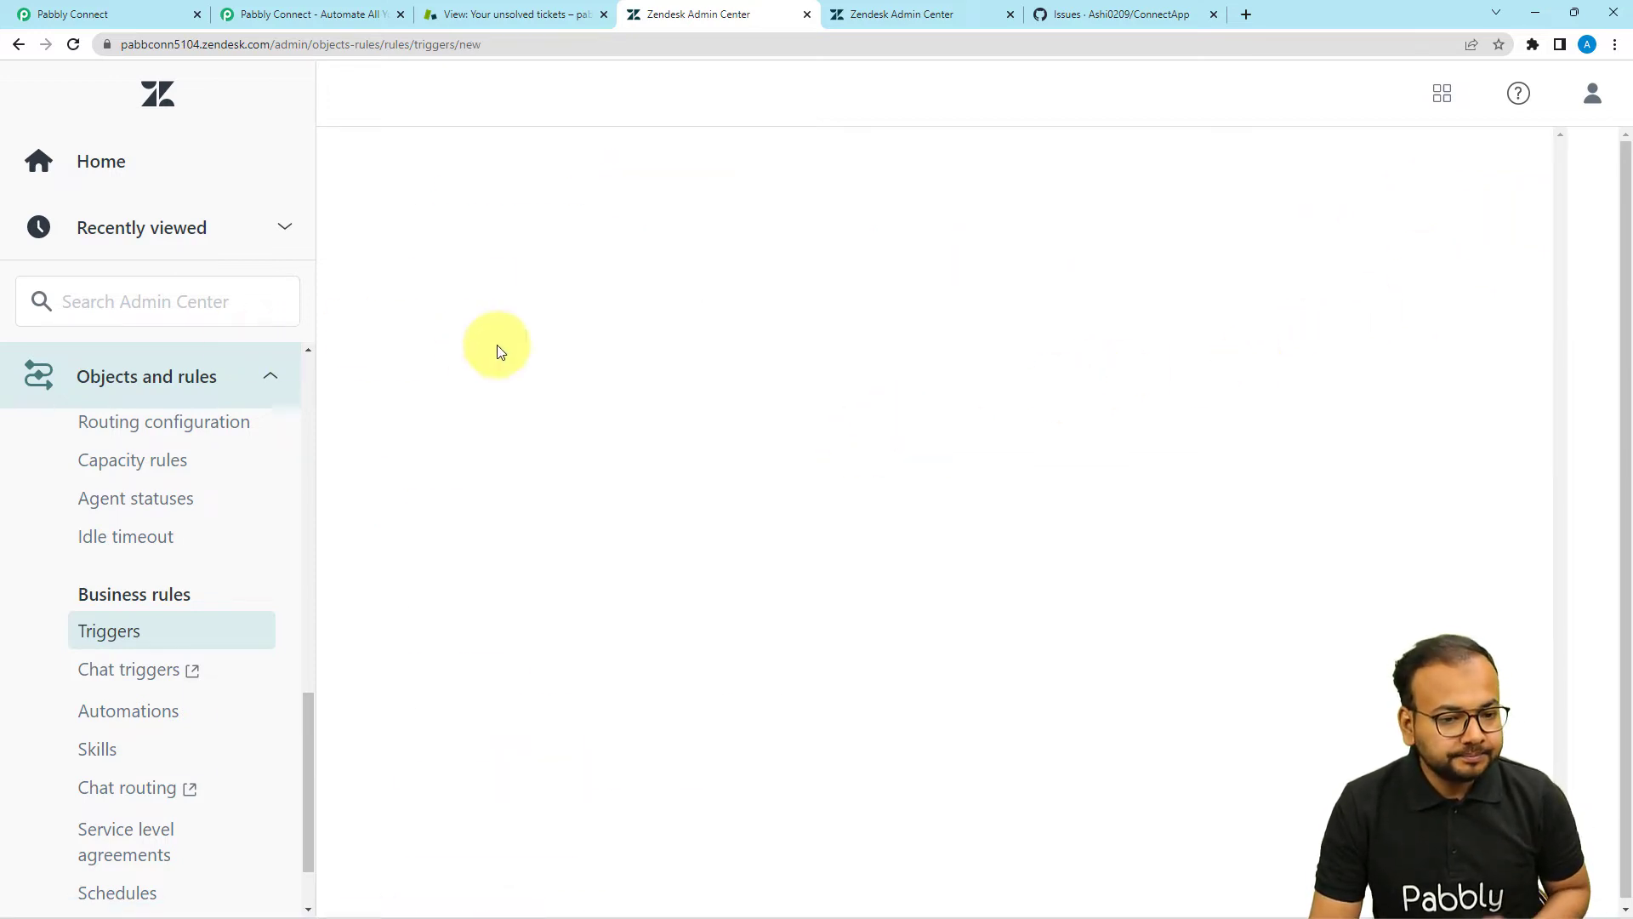
click(666, 312)
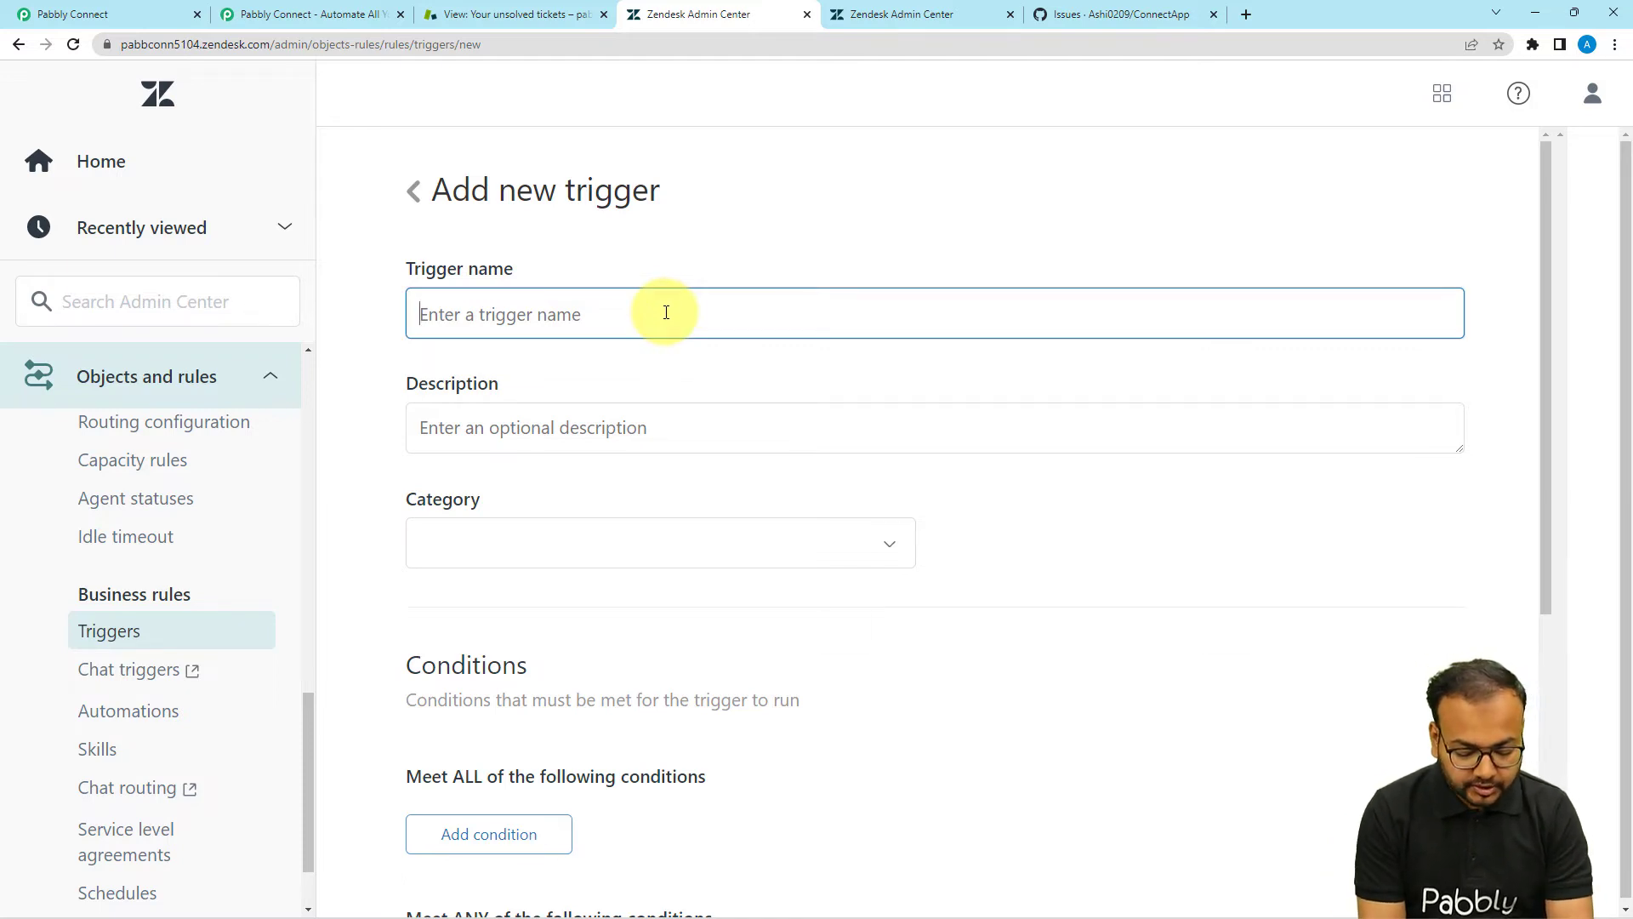
text(Issue trigger)
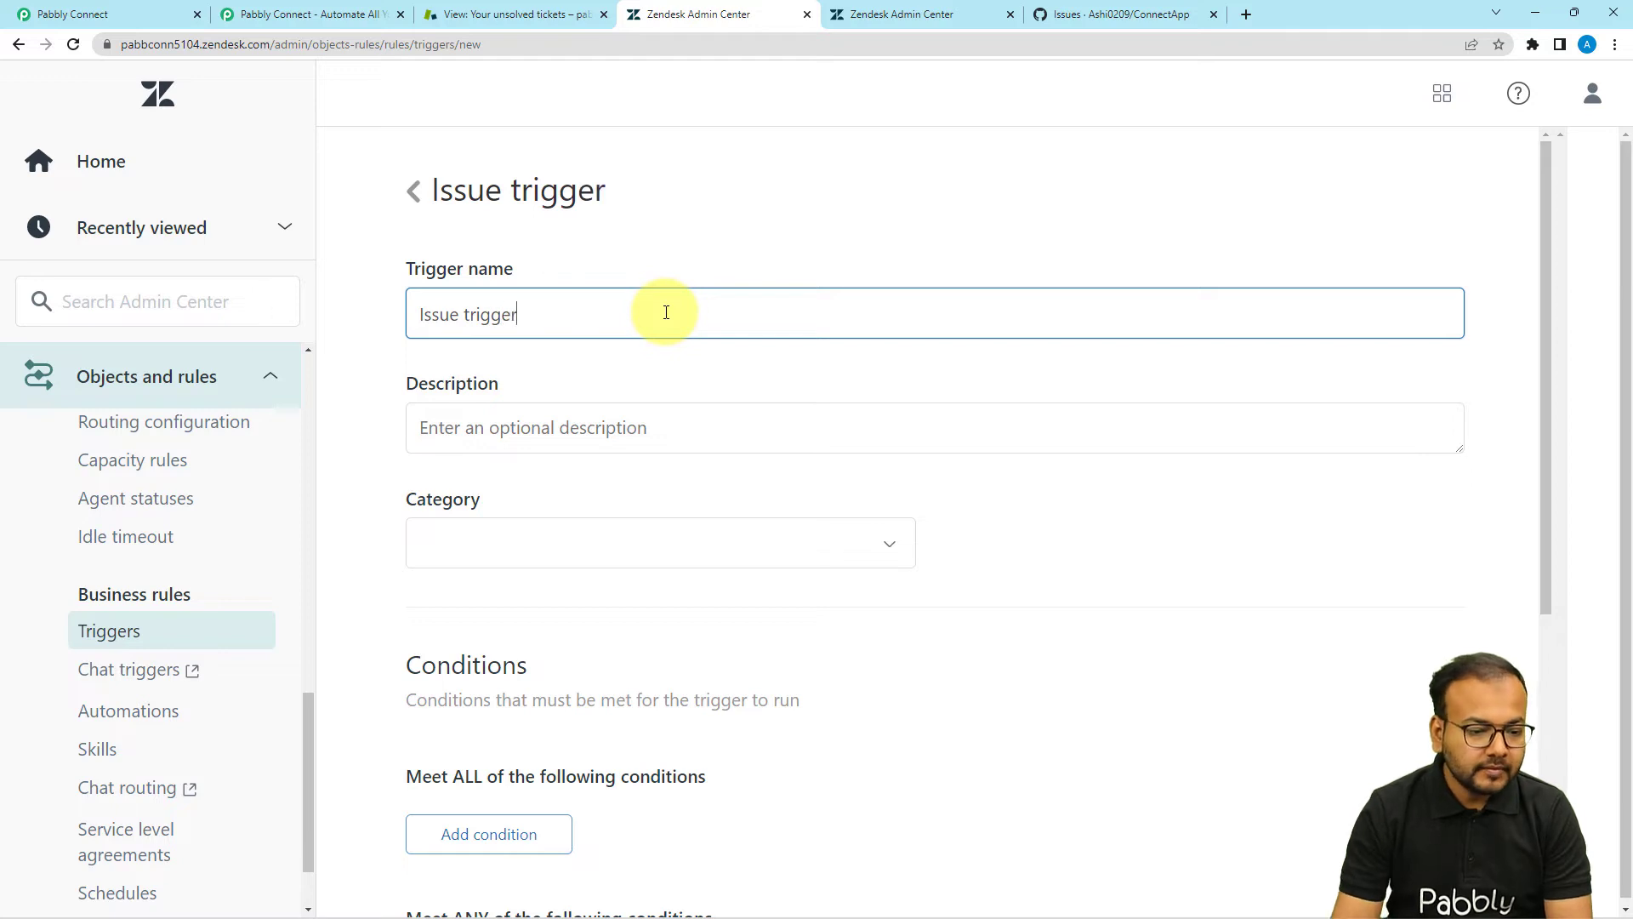
Set the new trigger's category to Notifications
scroll(700, 401, down, 3)
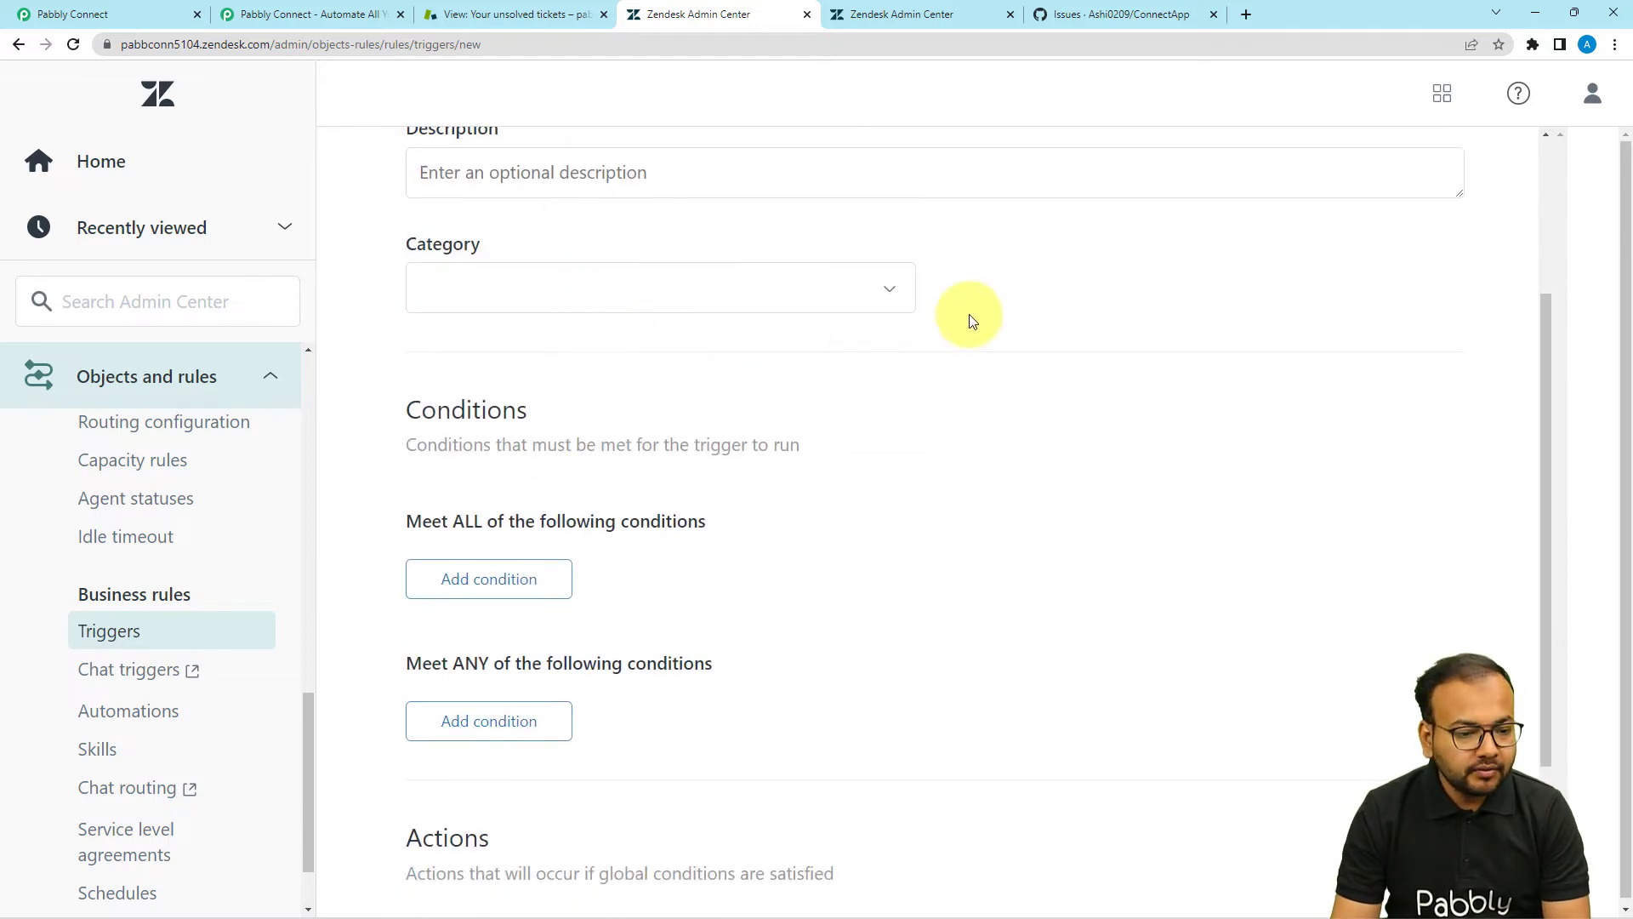
click(879, 292)
click(449, 359)
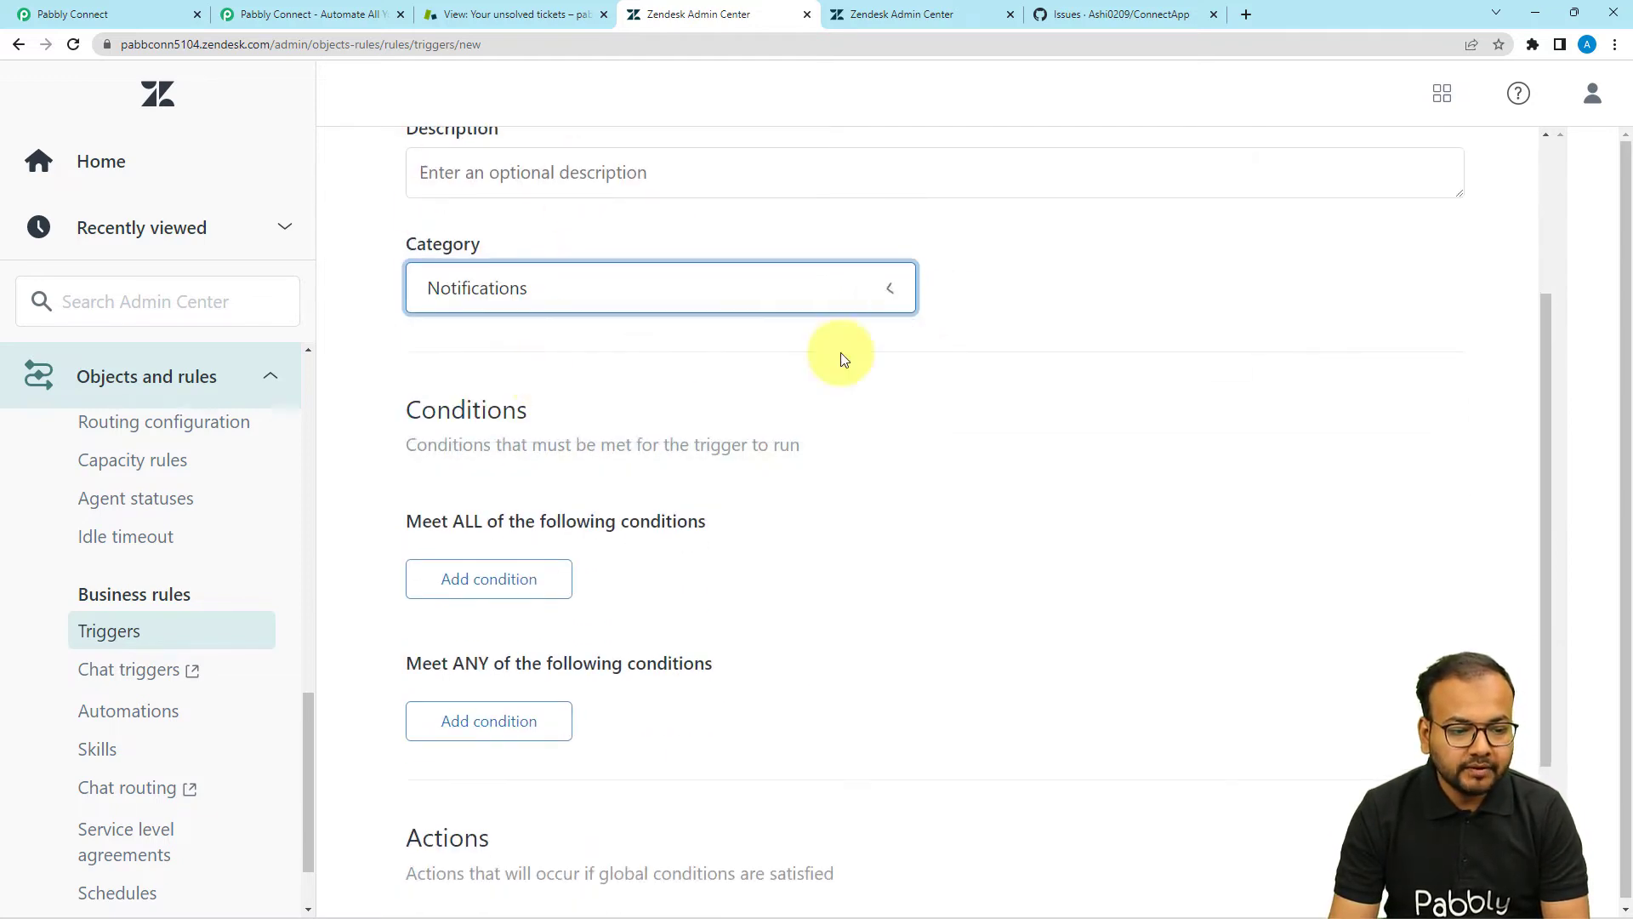
scroll(948, 357, down, 3)
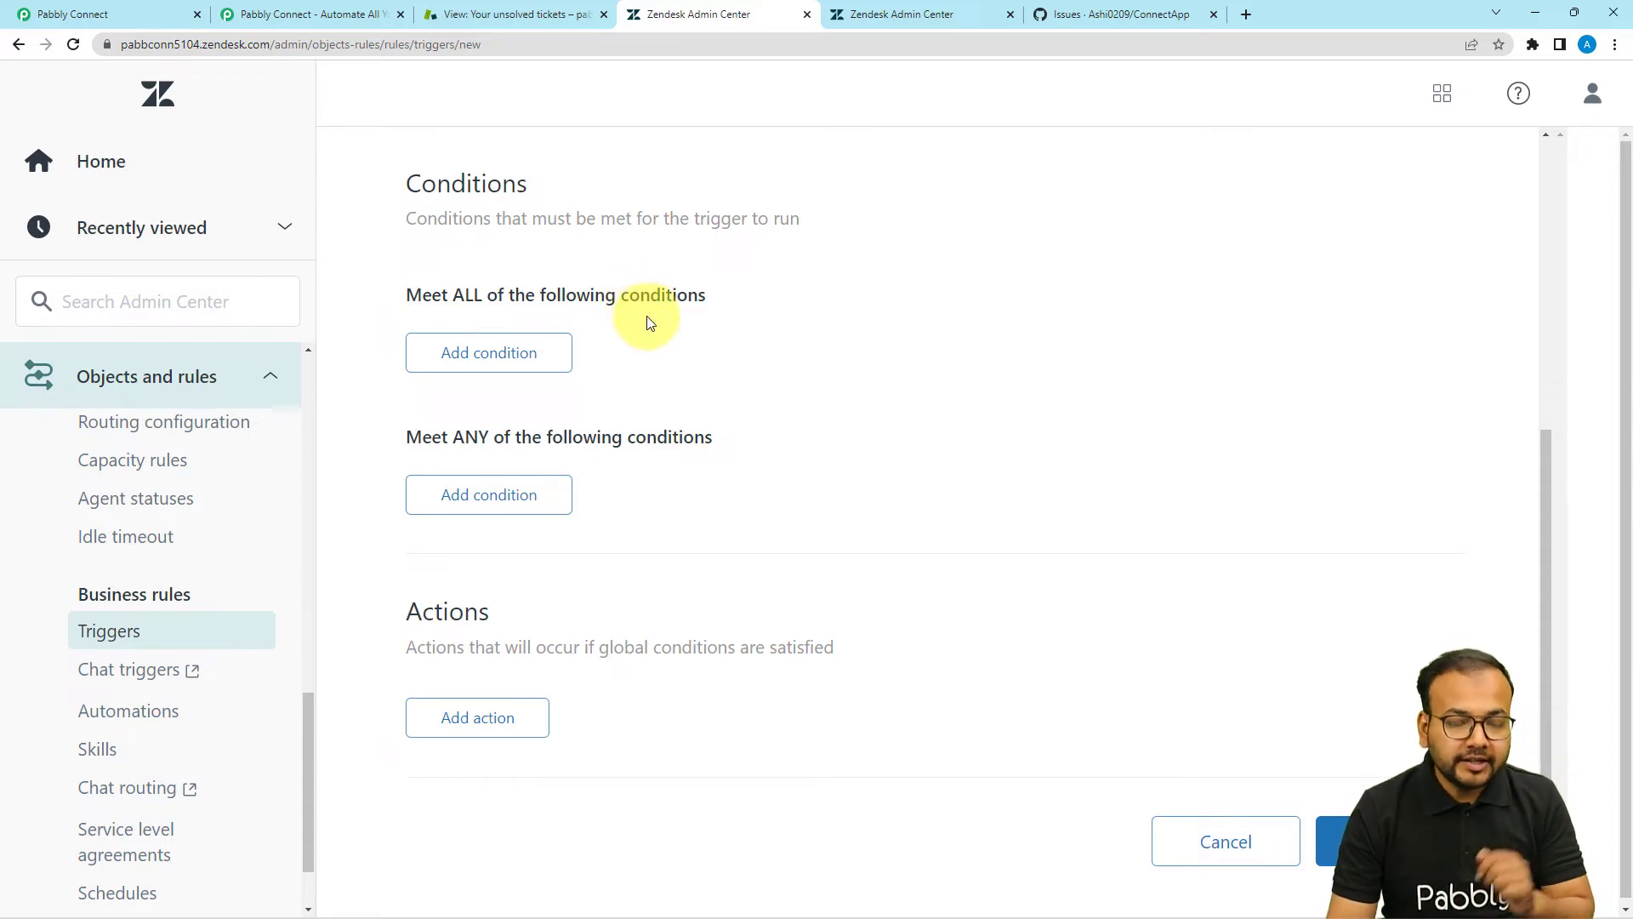
Add a condition under Meet ALL of the following conditions requiring that Ticket Is Created
click(466, 342)
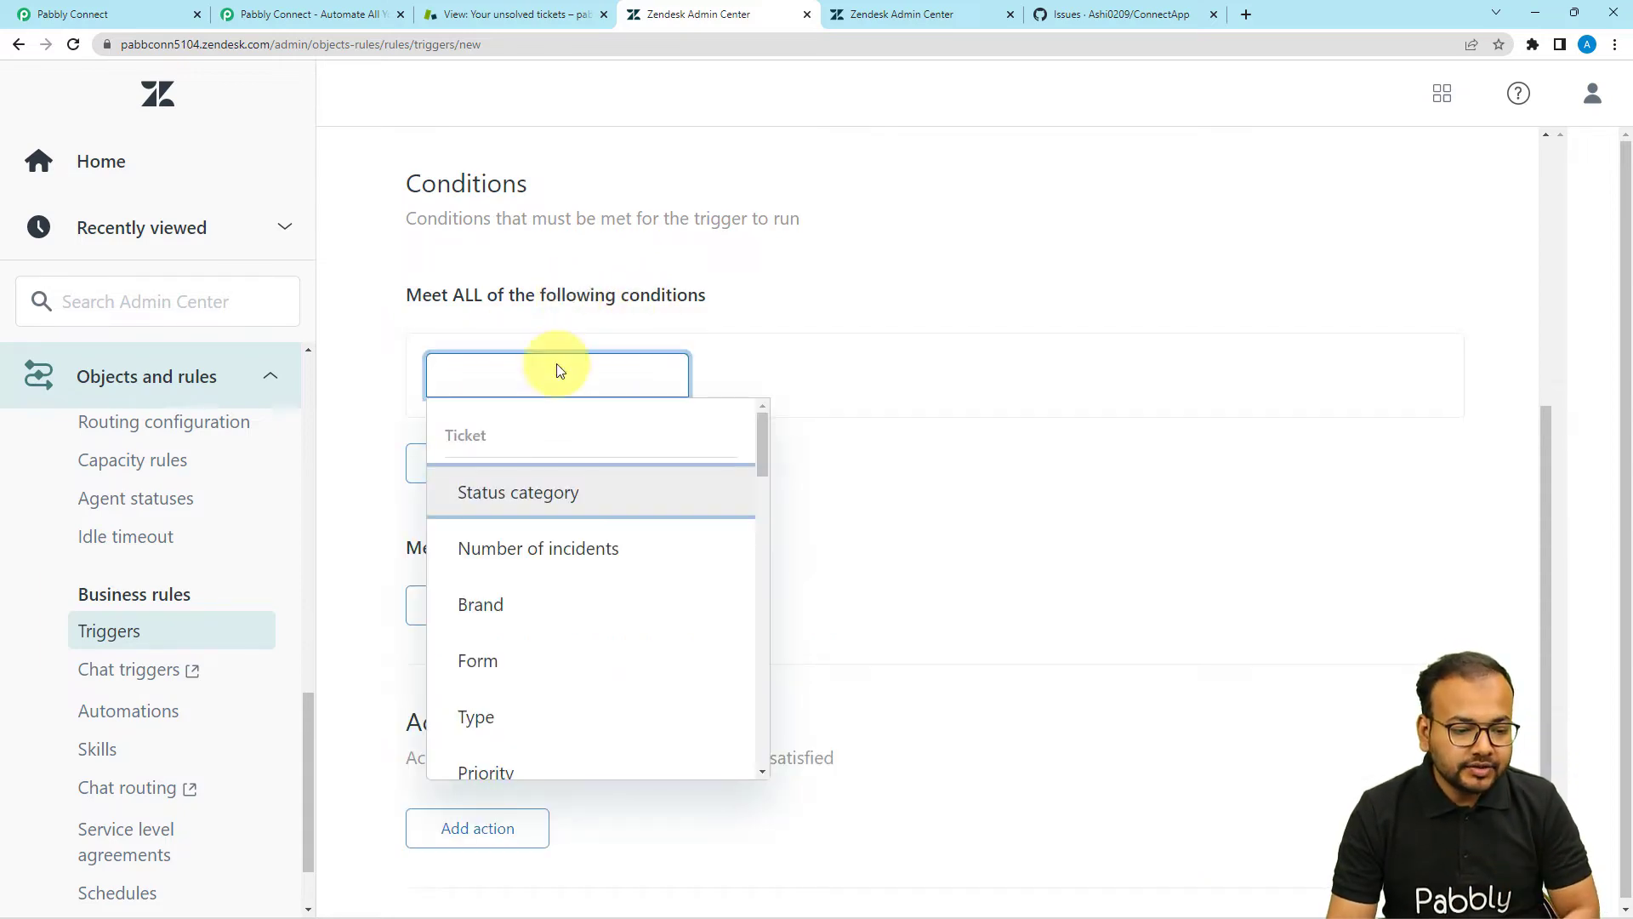
scroll(553, 531, down, 3)
scroll(553, 532, up, 2)
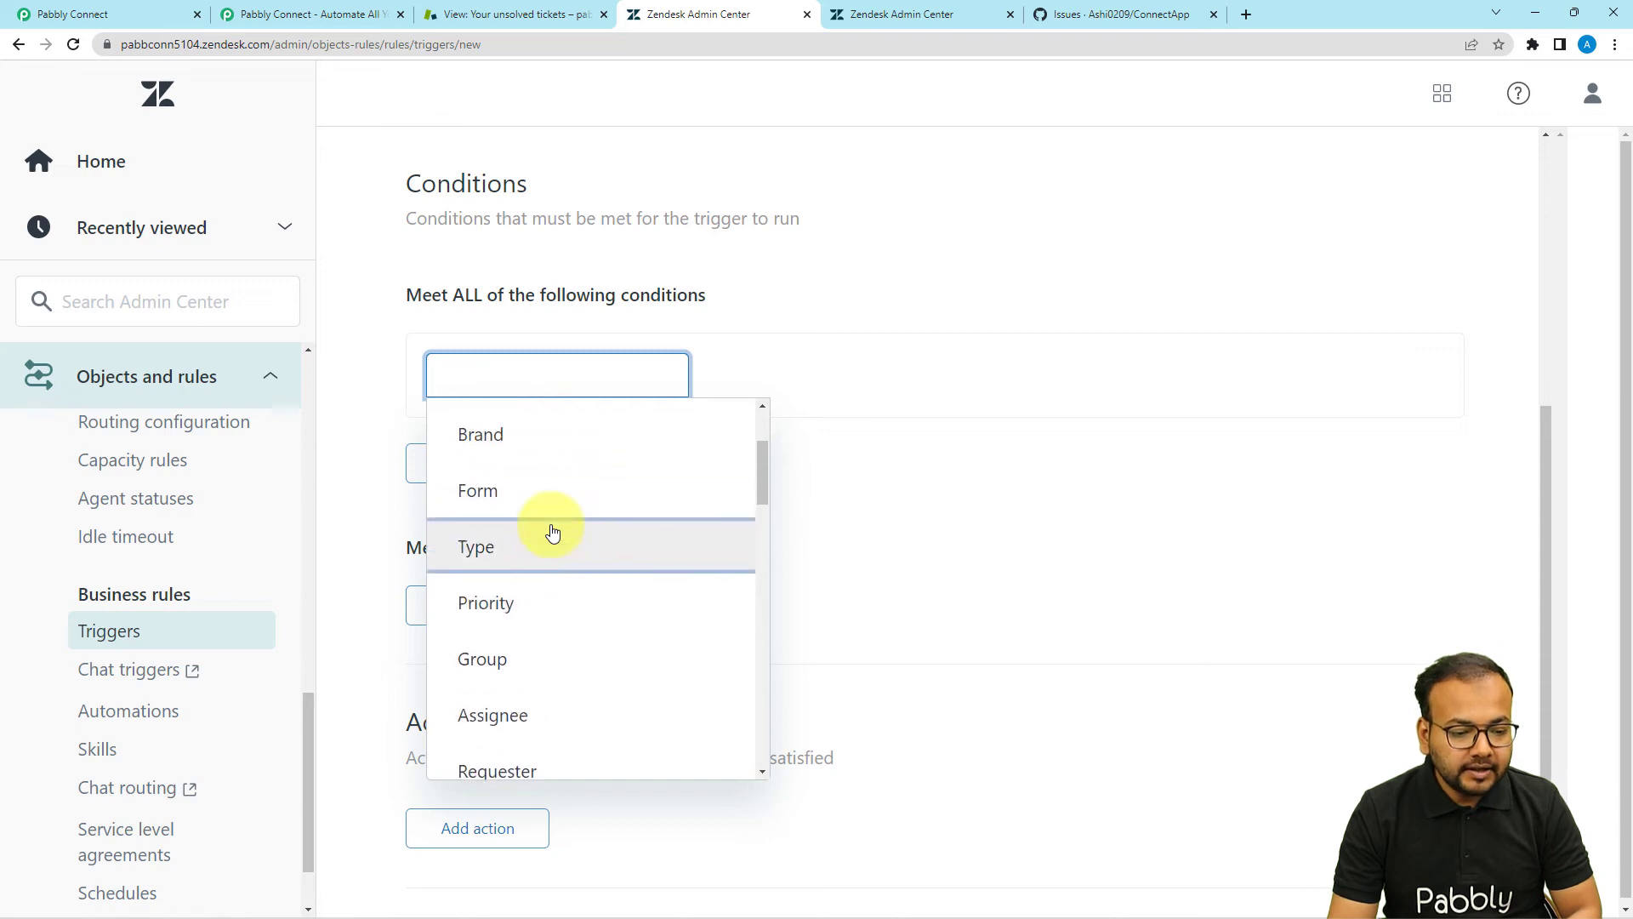
scroll(553, 532, down, 7)
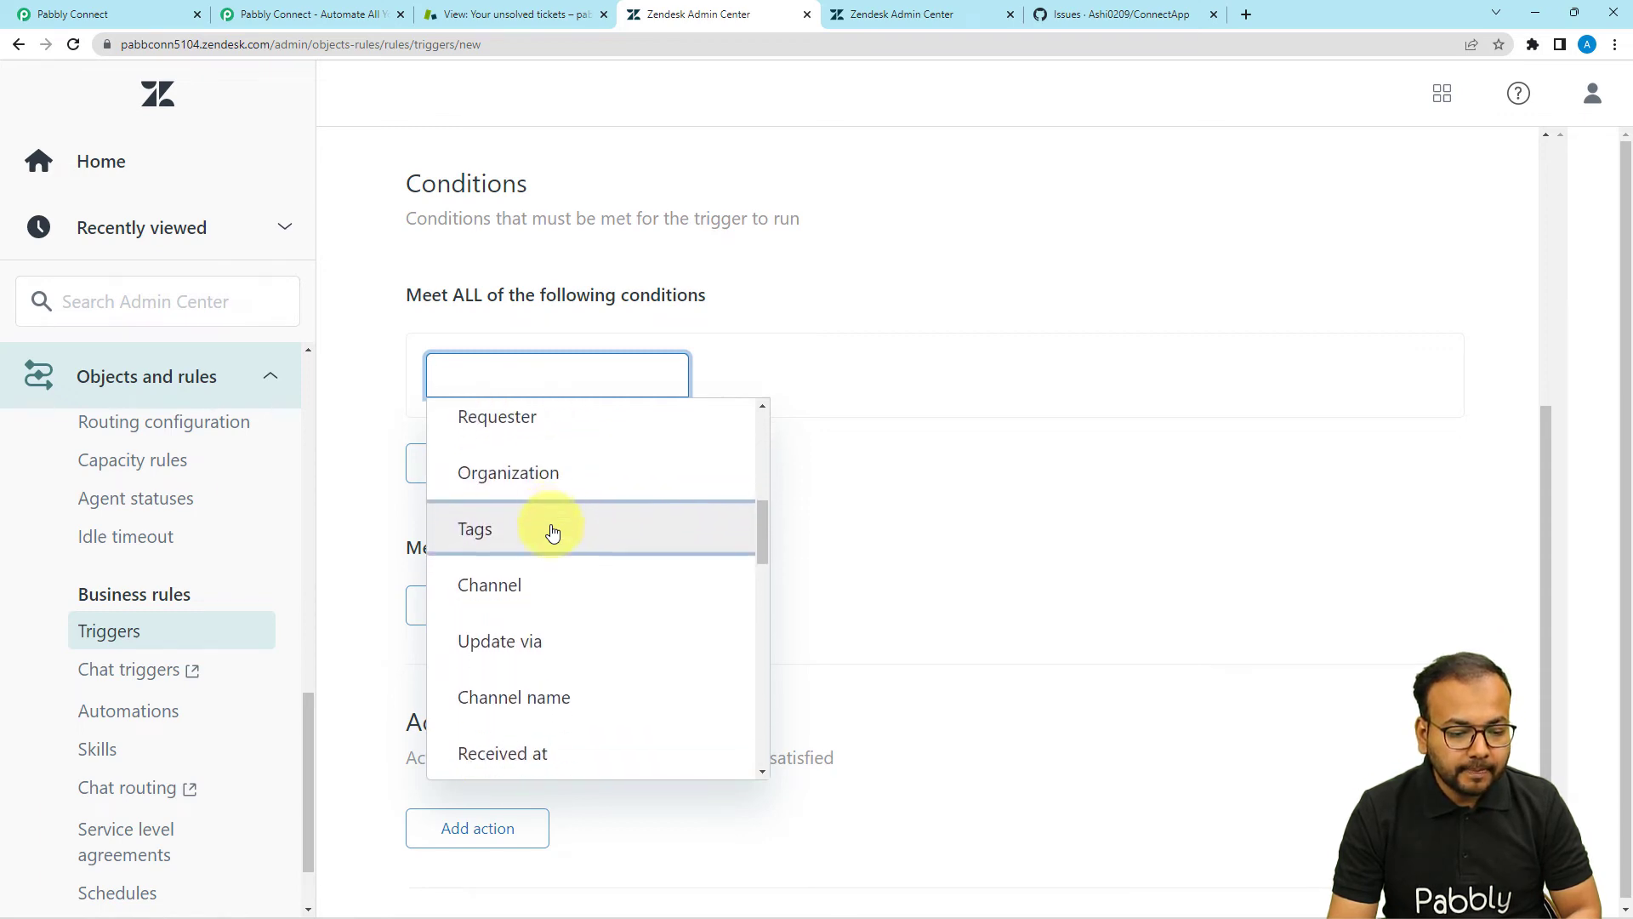
click(463, 654)
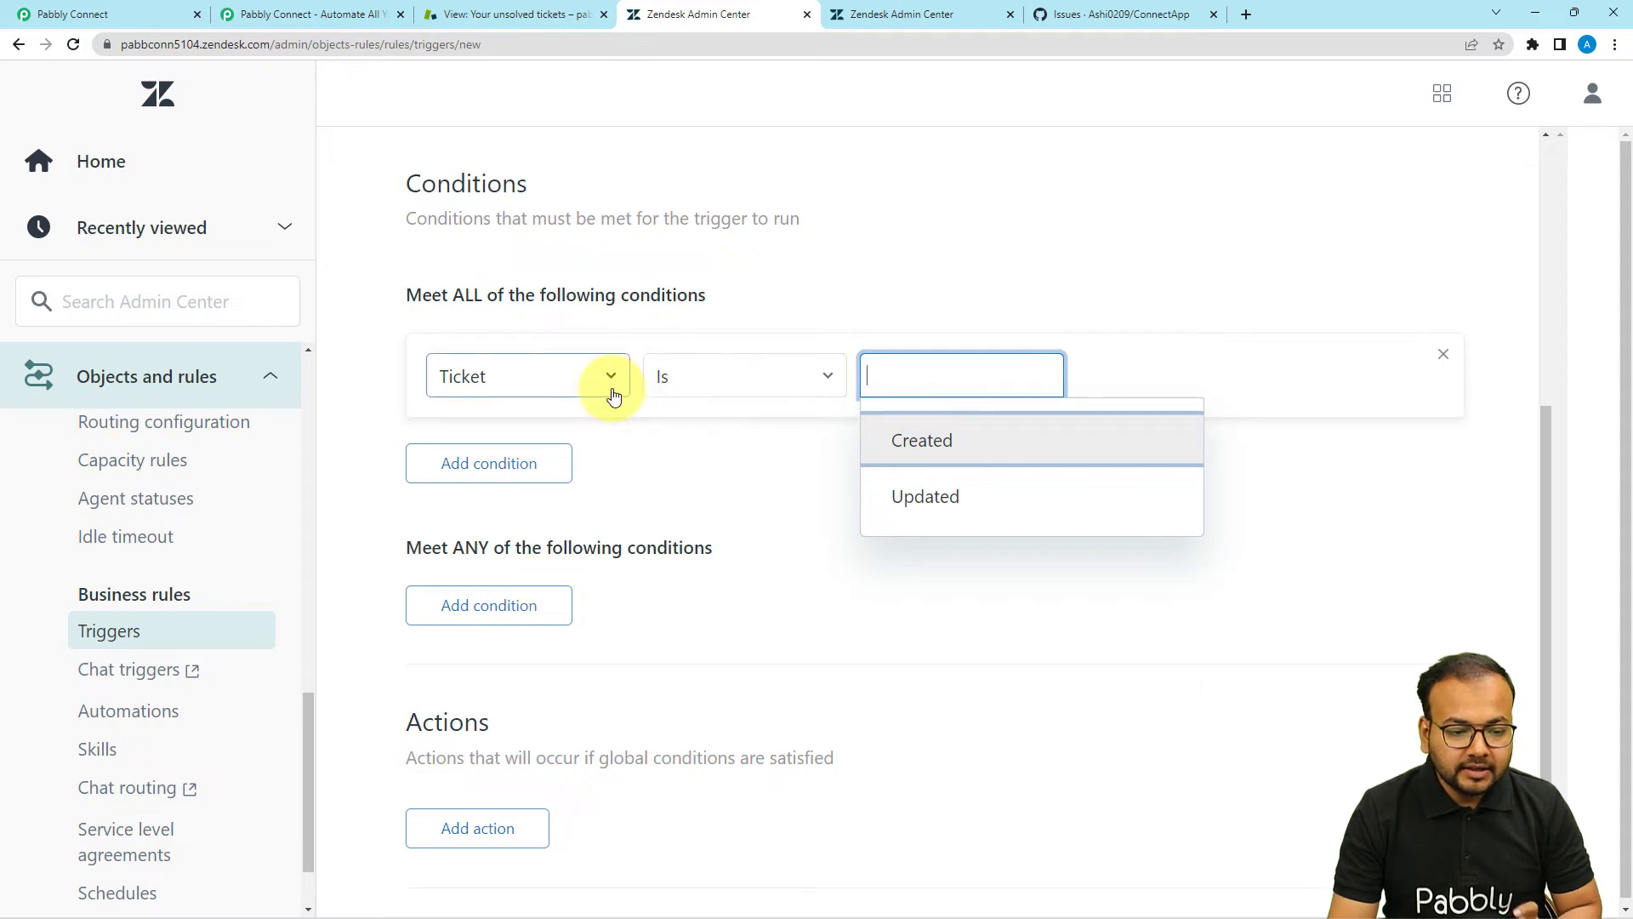
click(662, 393)
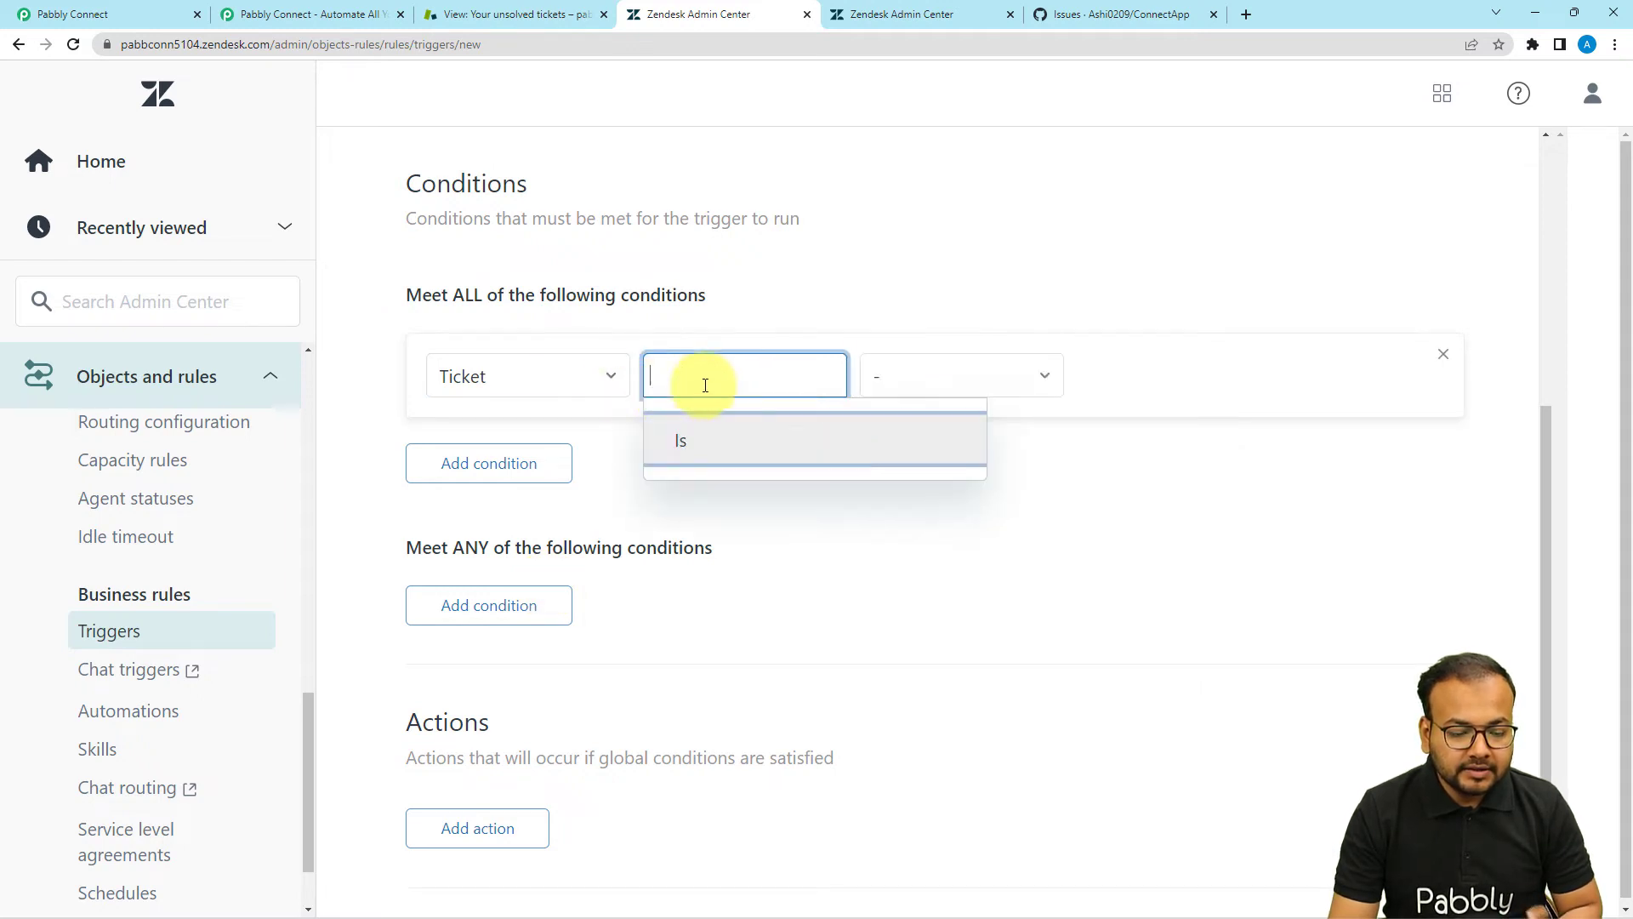
click(688, 459)
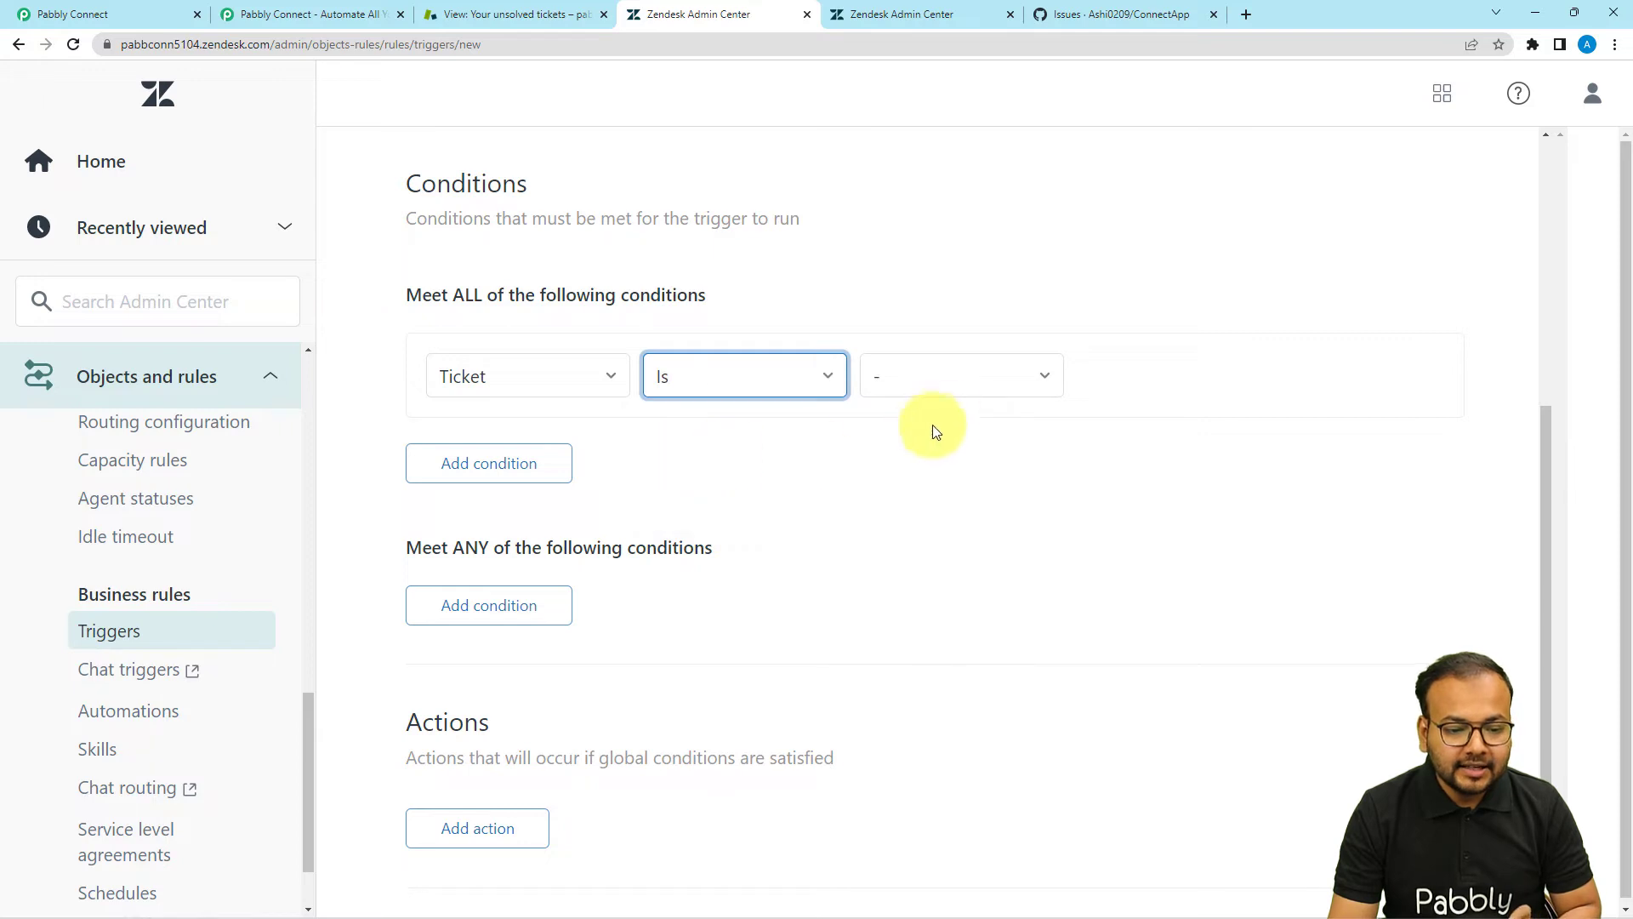
click(955, 382)
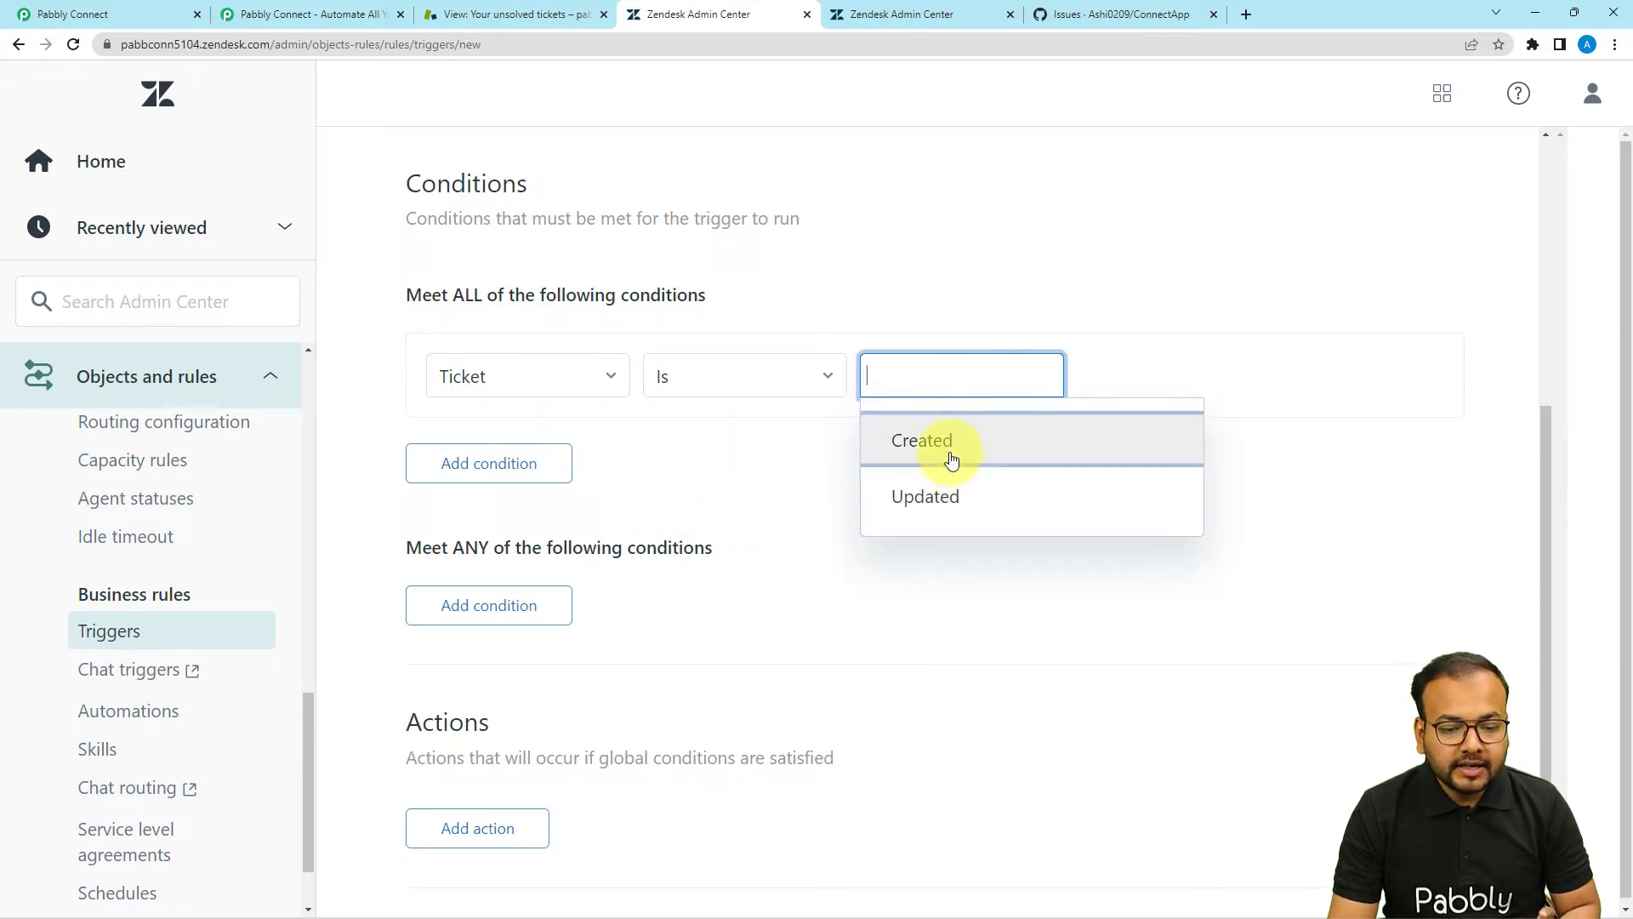
click(924, 440)
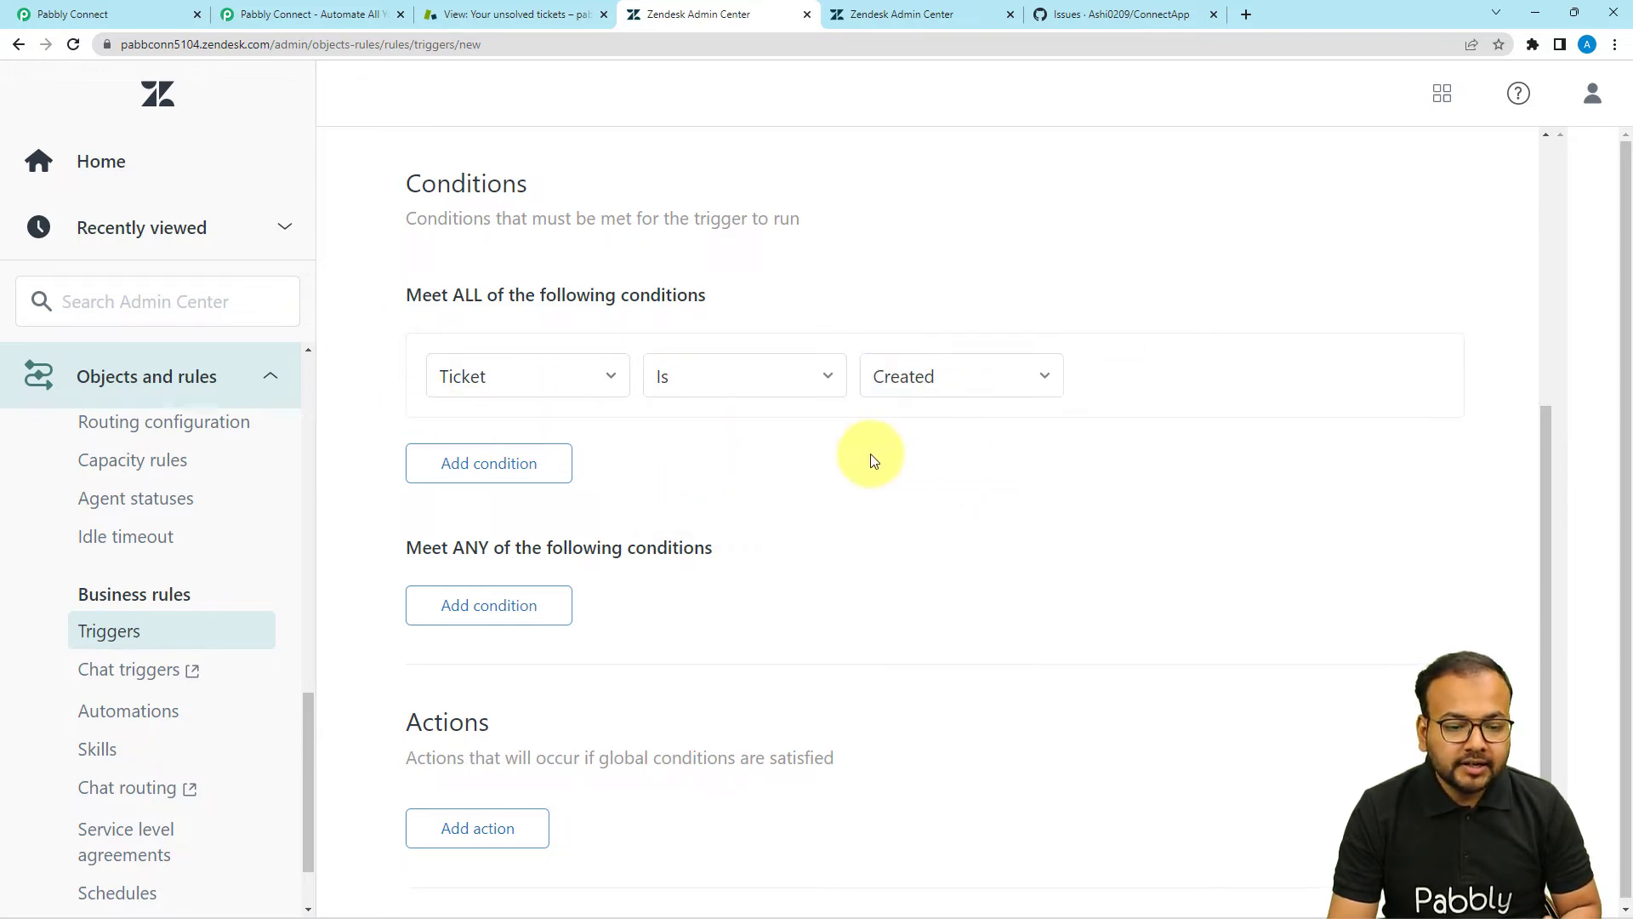
click(444, 374)
click(539, 590)
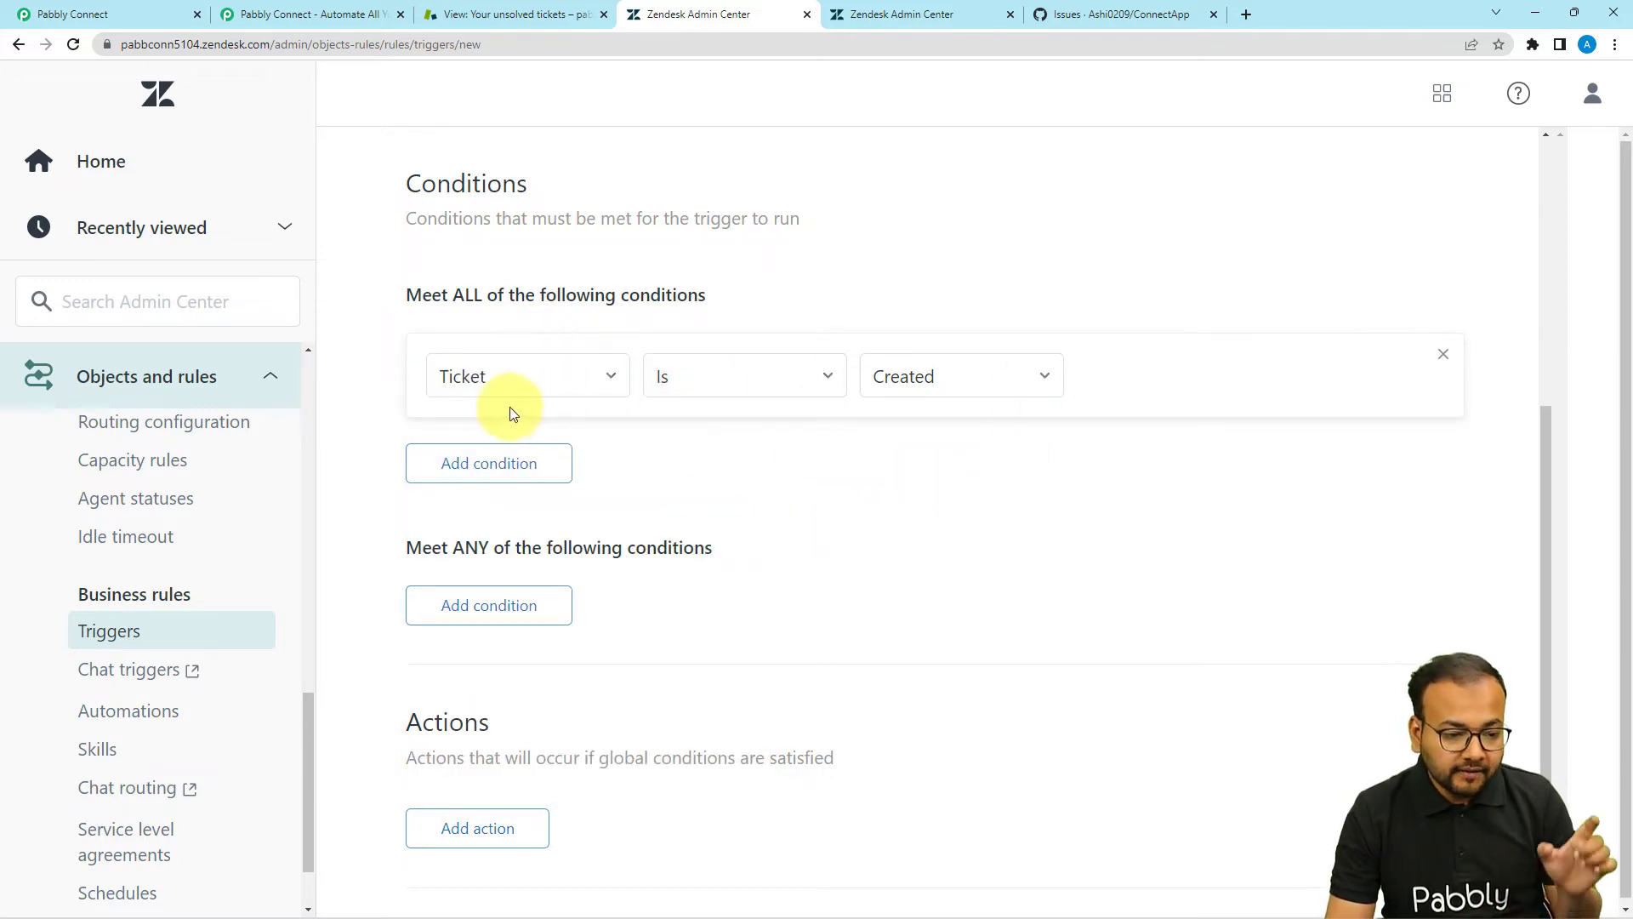
Add a Notify active webhook action to the trigger and select the Issues webhook
scroll(936, 415, down, 1)
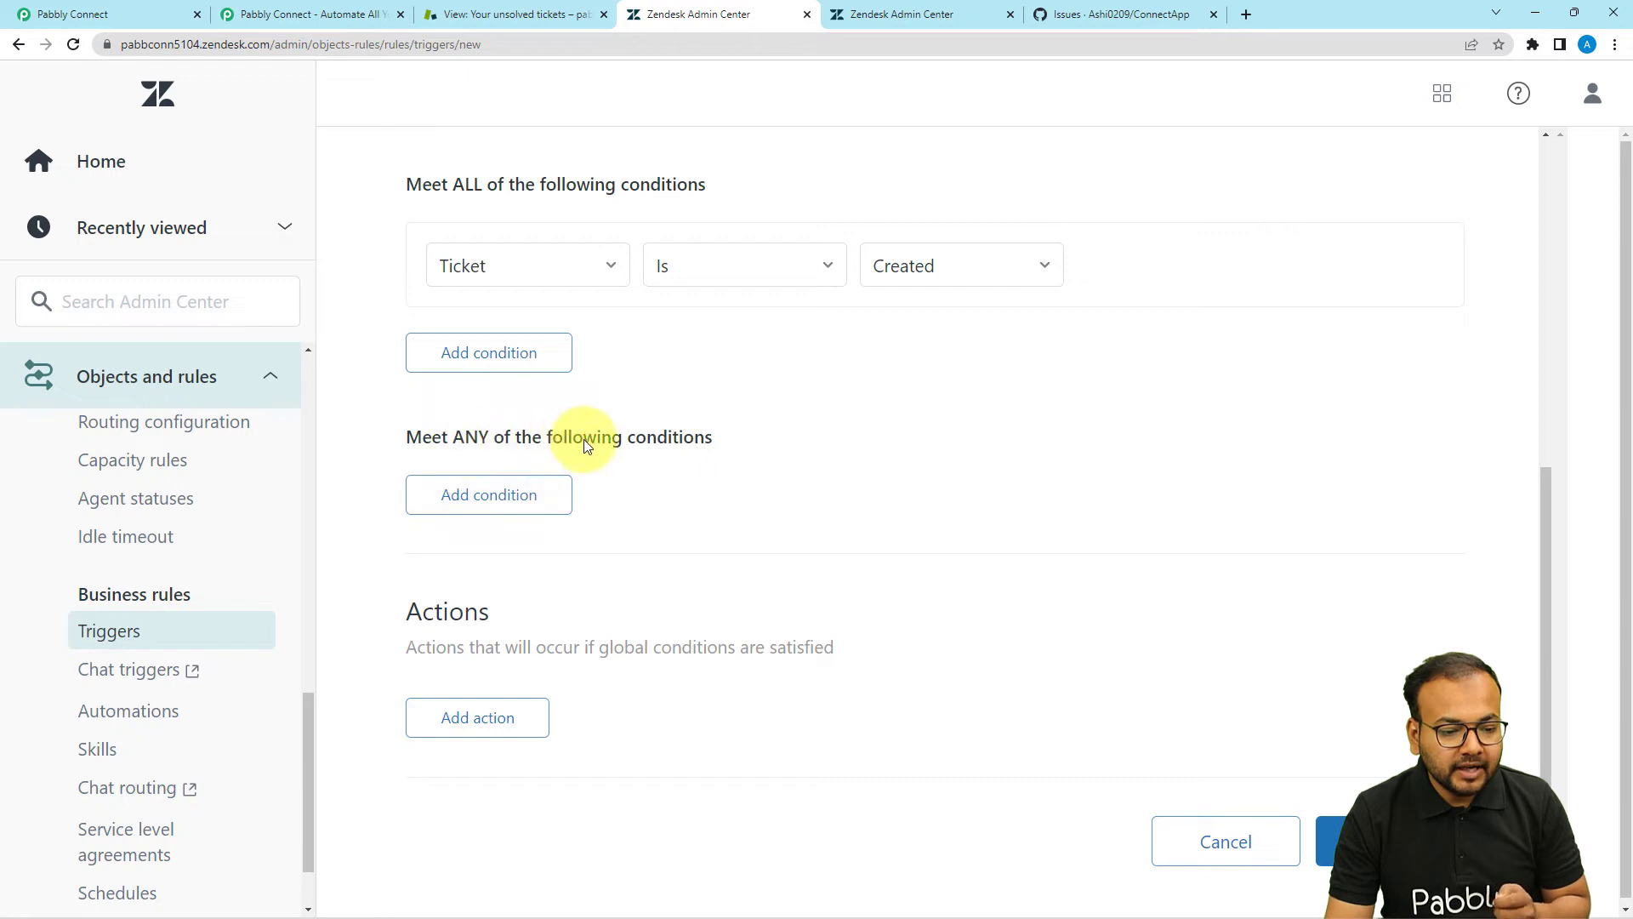
click(521, 502)
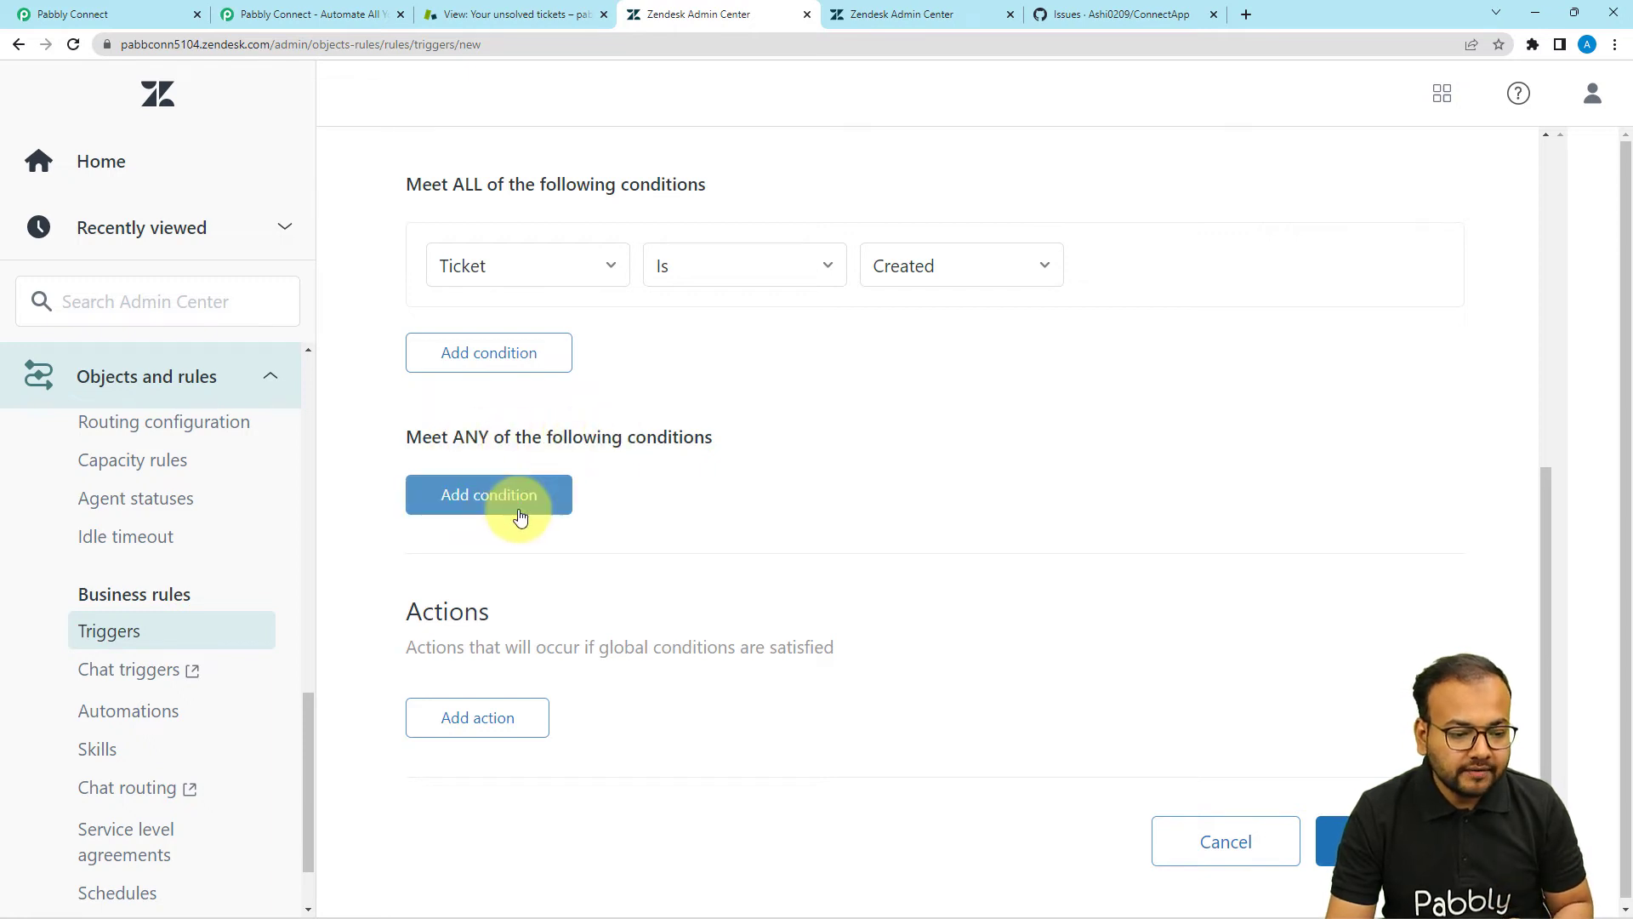
click(503, 722)
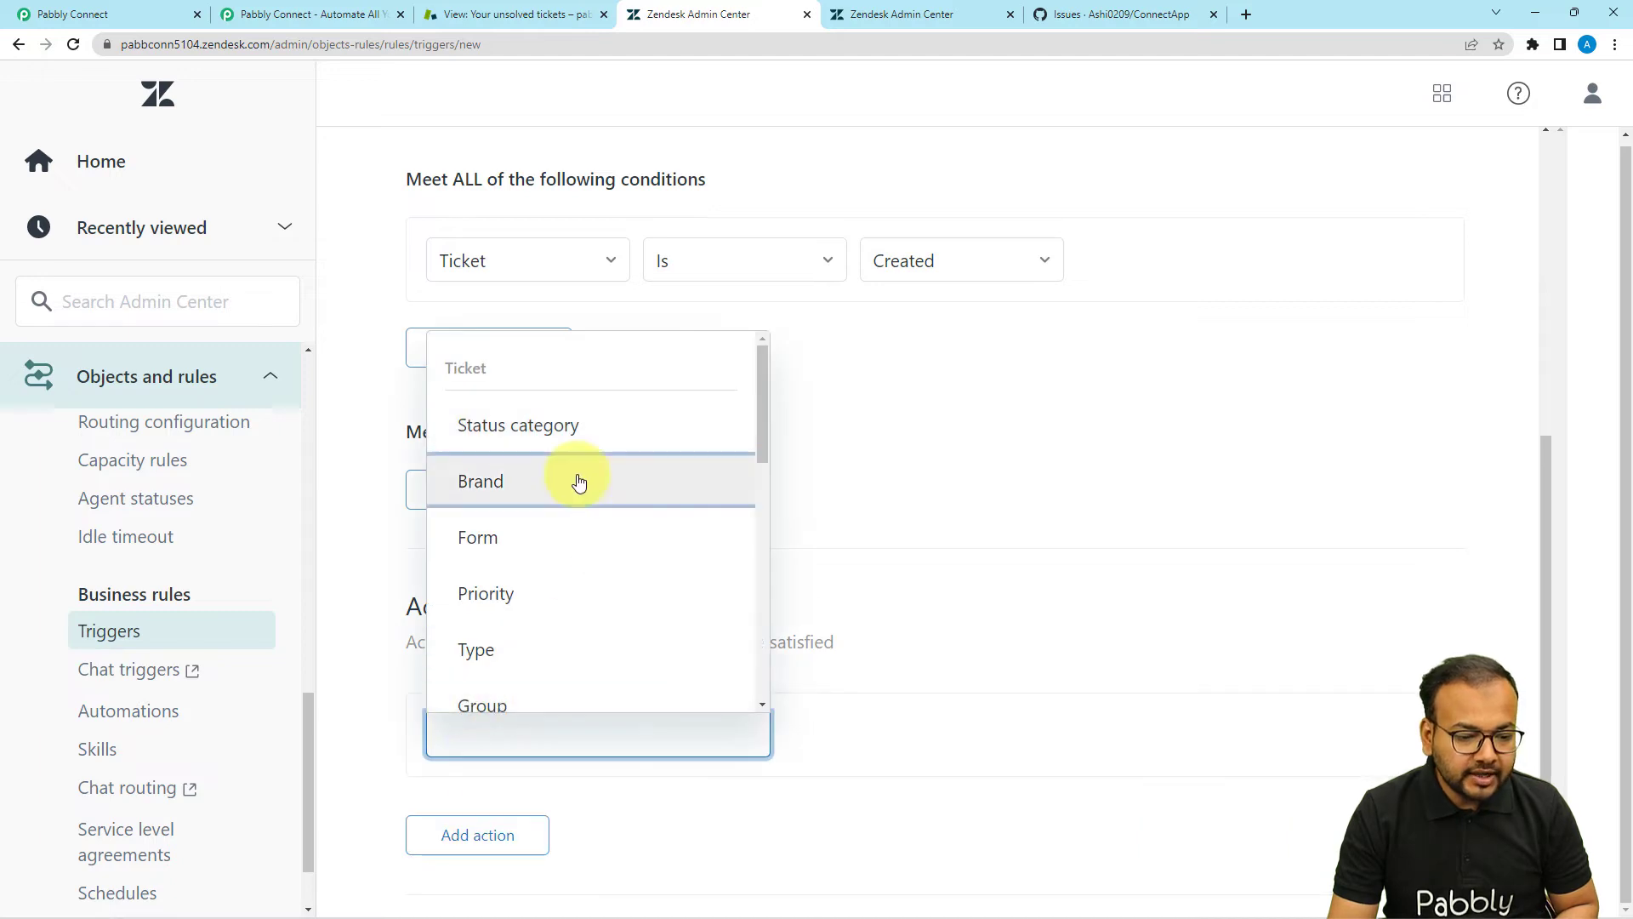
scroll(540, 610, down, 8)
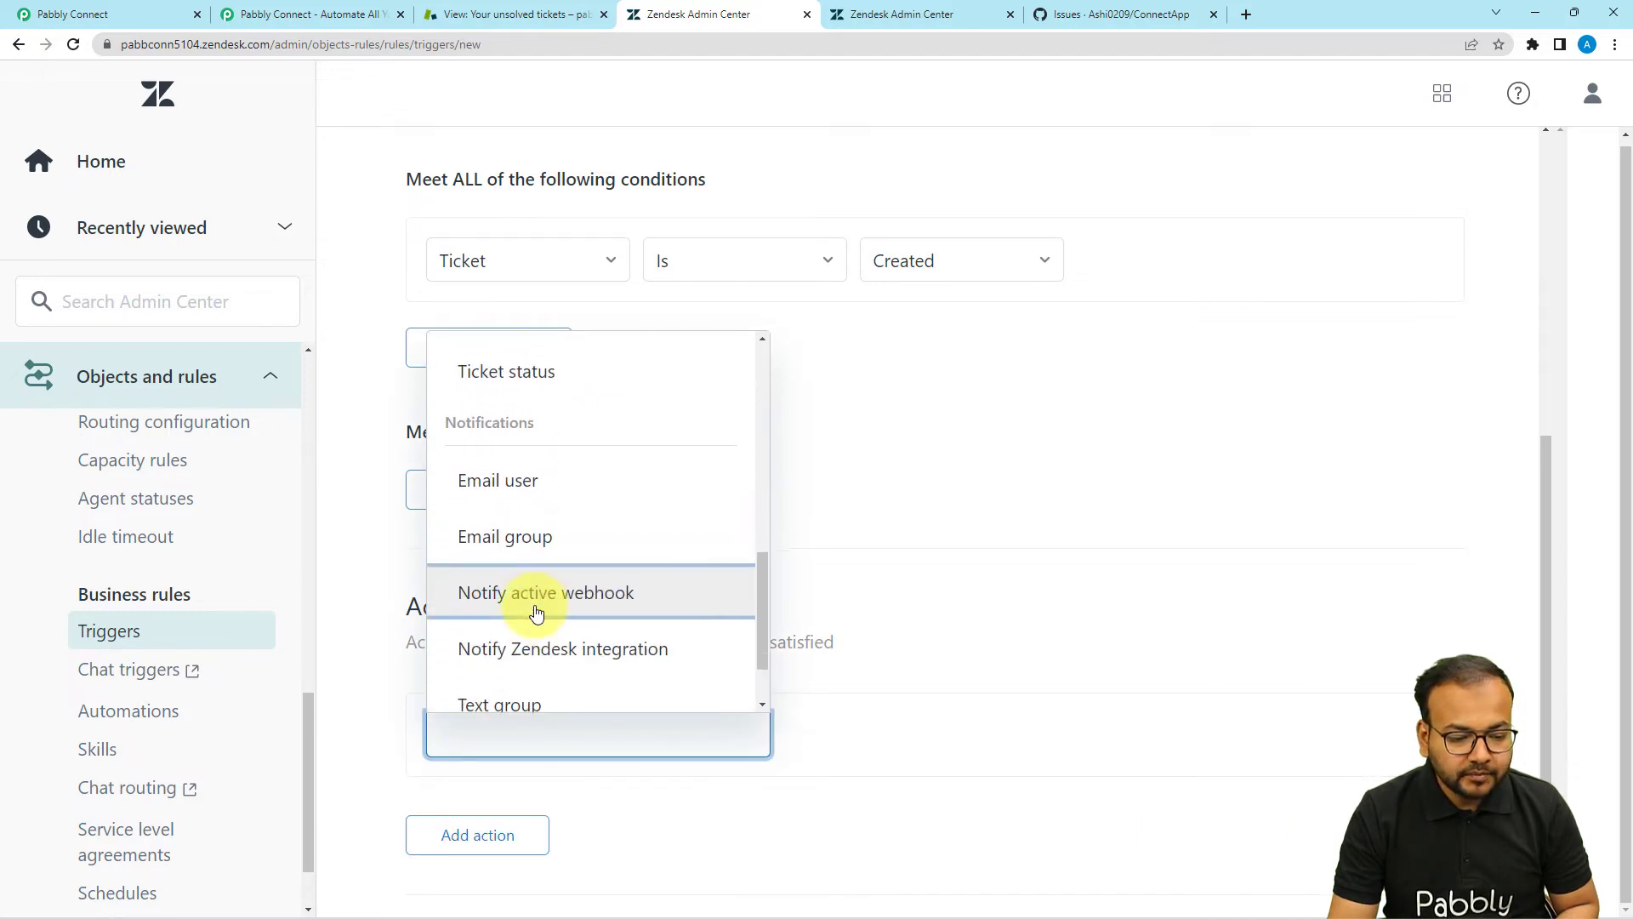
click(531, 595)
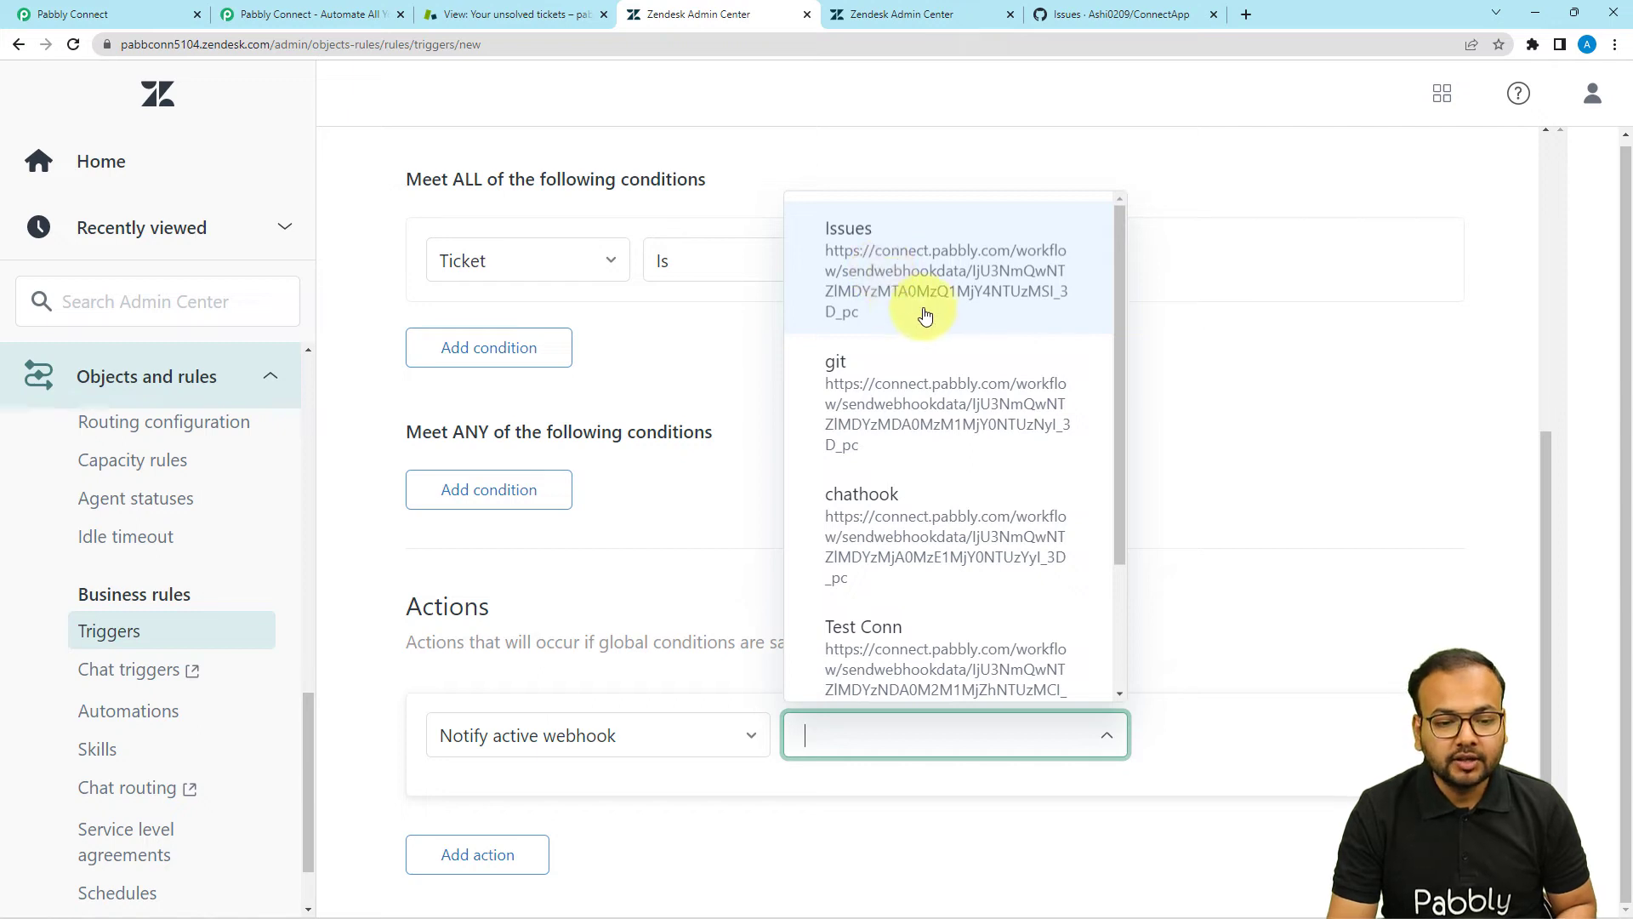
click(889, 269)
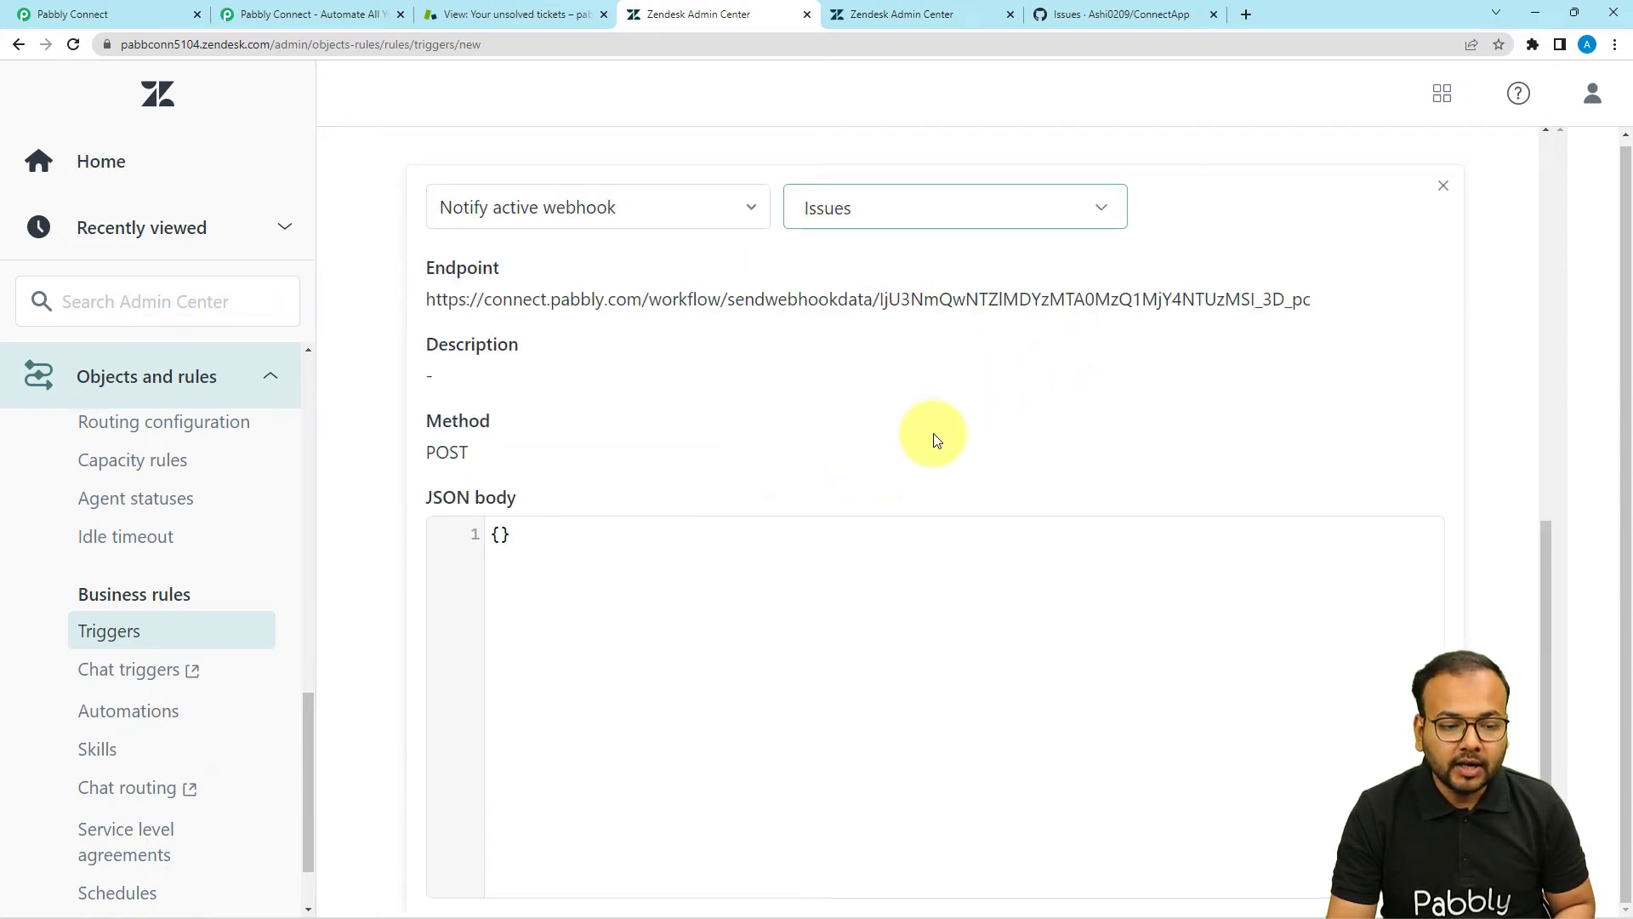
Copy the ticket fields from the sample JSON in Pabbly Connect's instructions and paste them between the braces of the Zendesk action's JSON body
scroll(936, 440, down, 2)
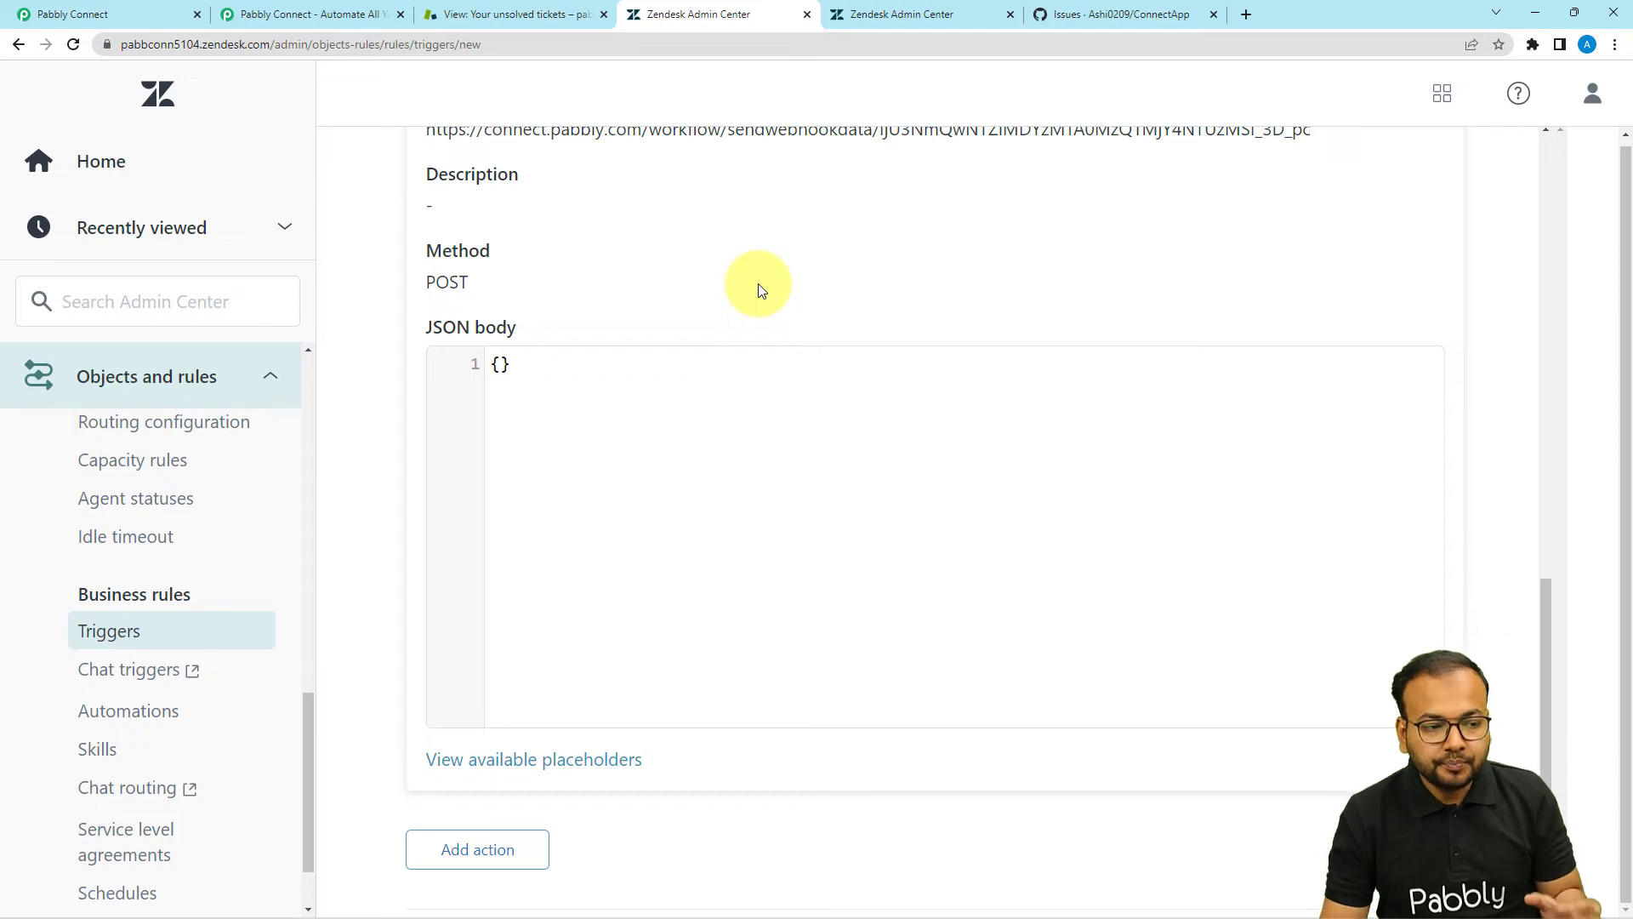
click(76, 15)
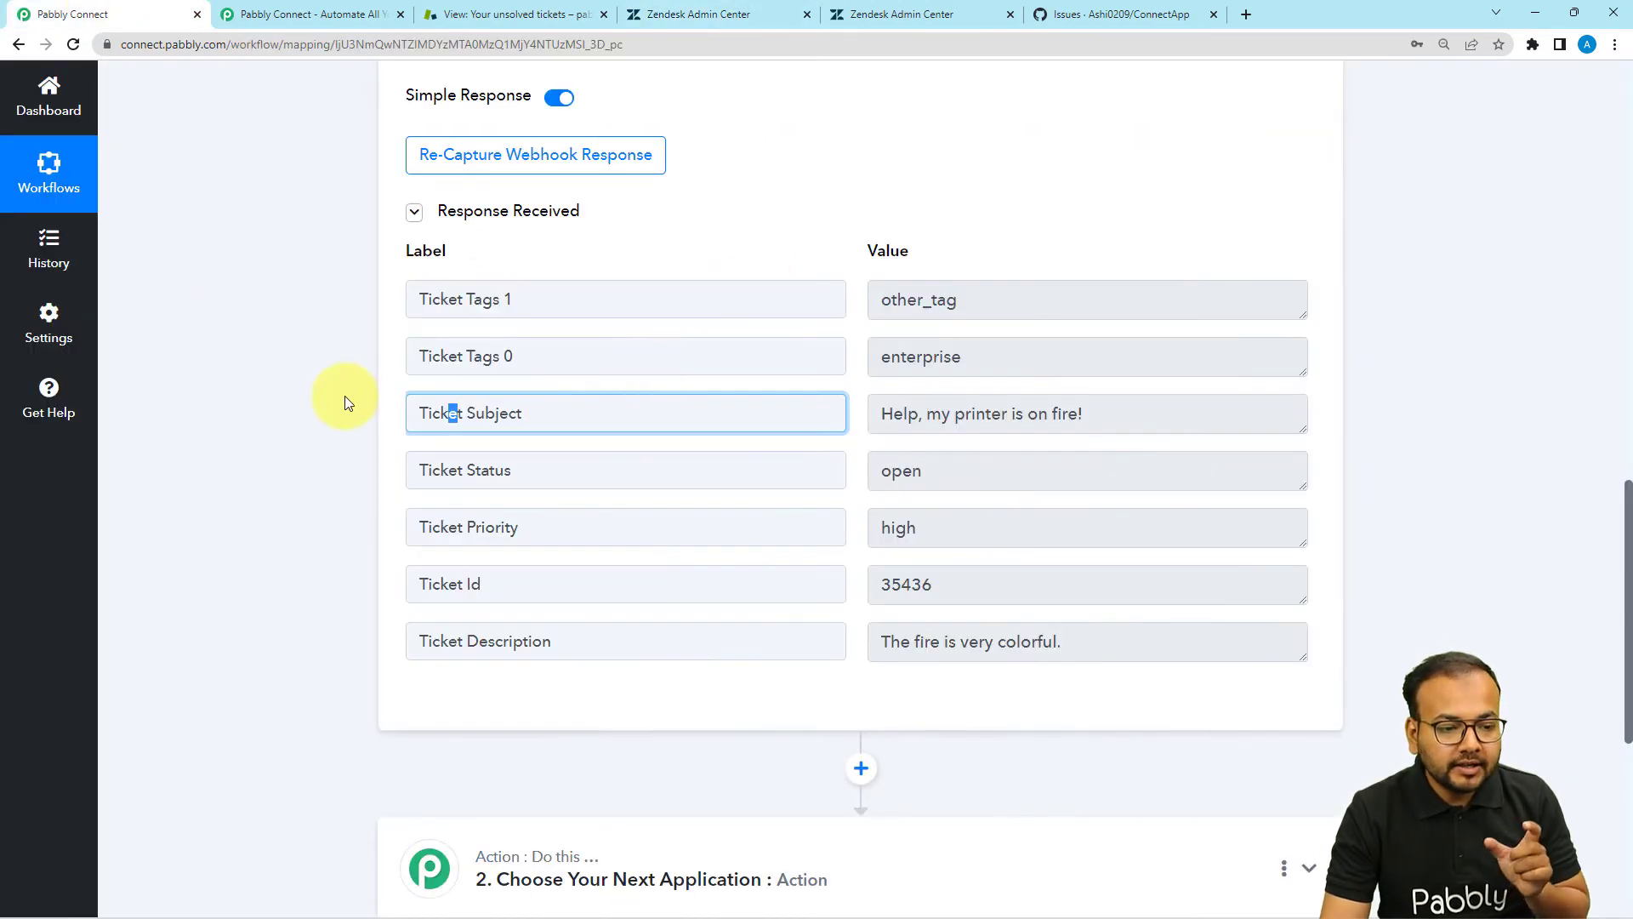
scroll(341, 396, up, 6)
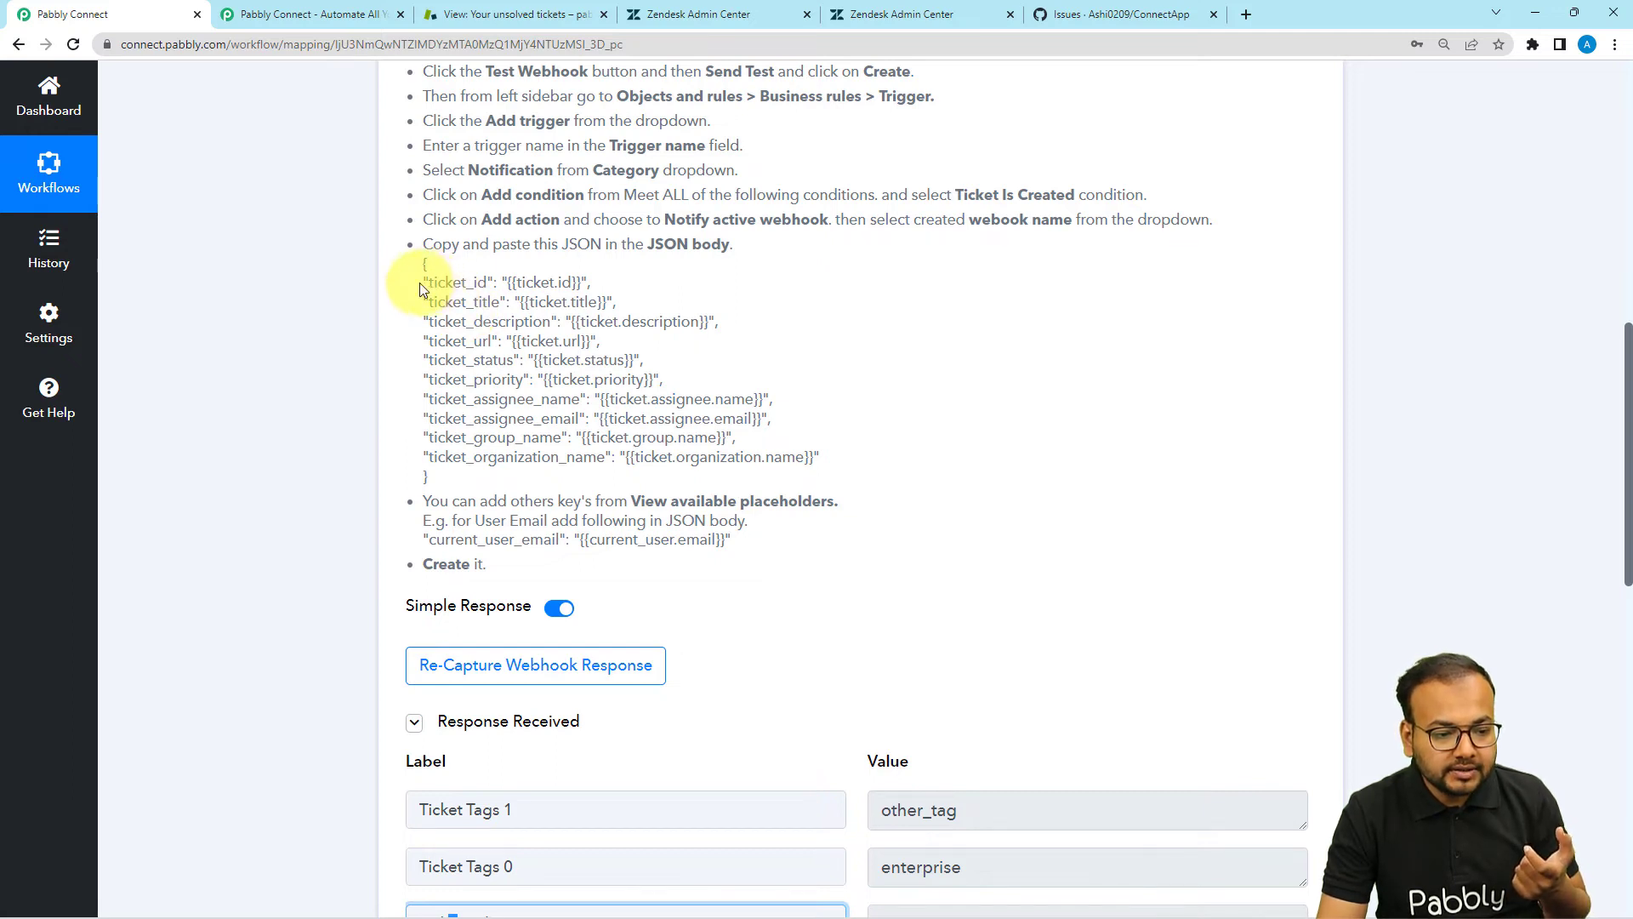
drag(420, 282, 778, 482)
key(ctrl+c)
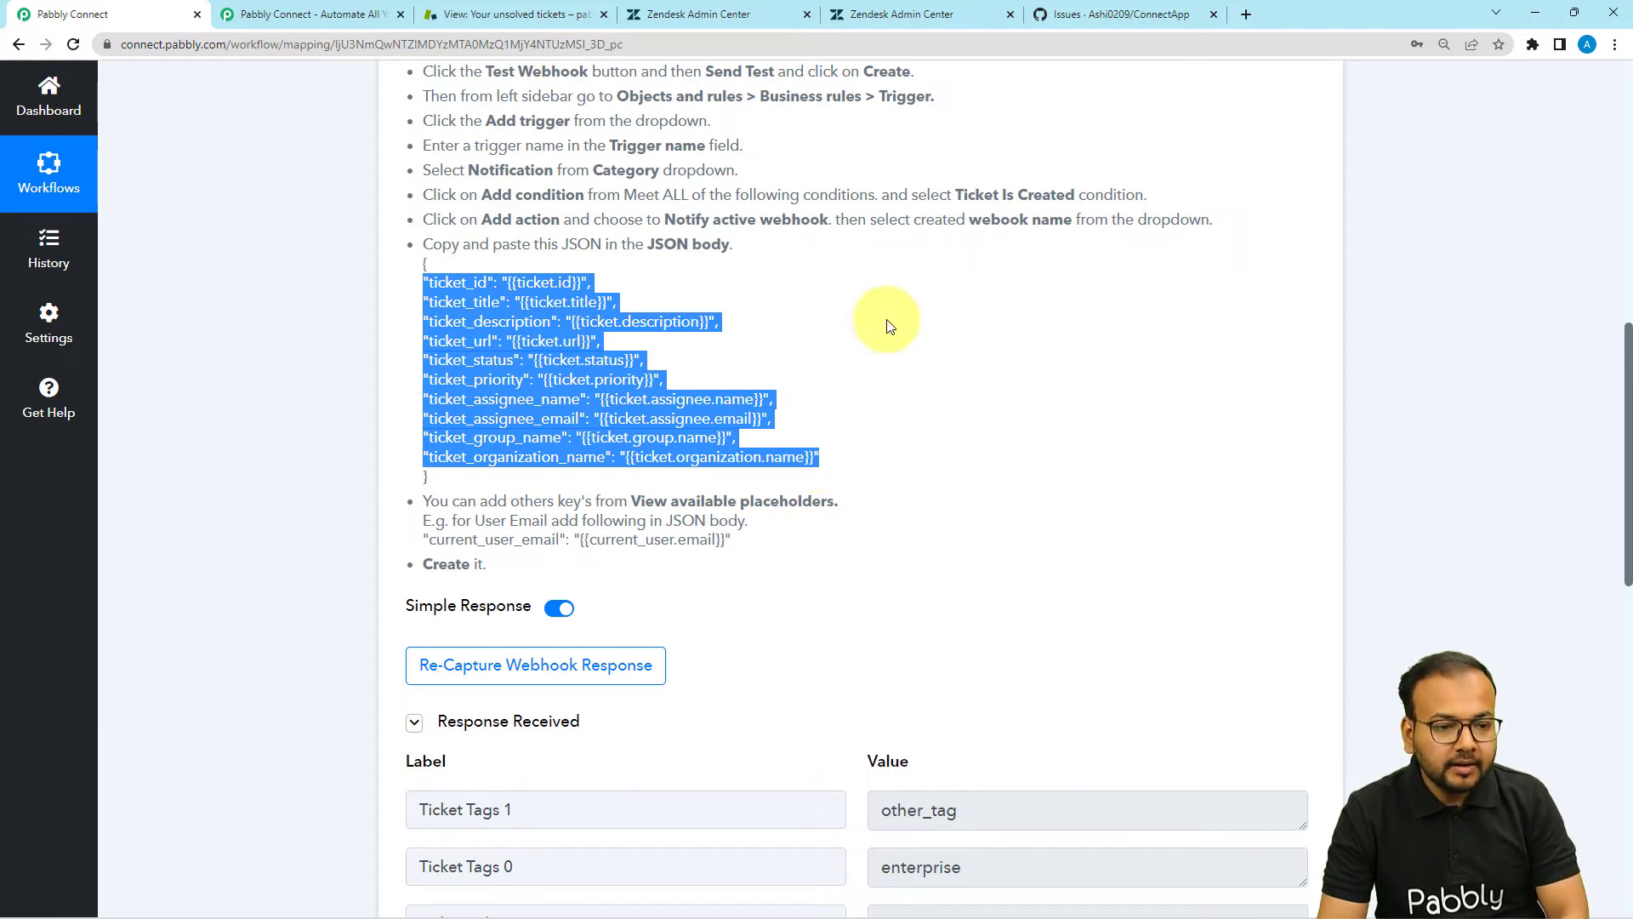
click(667, 5)
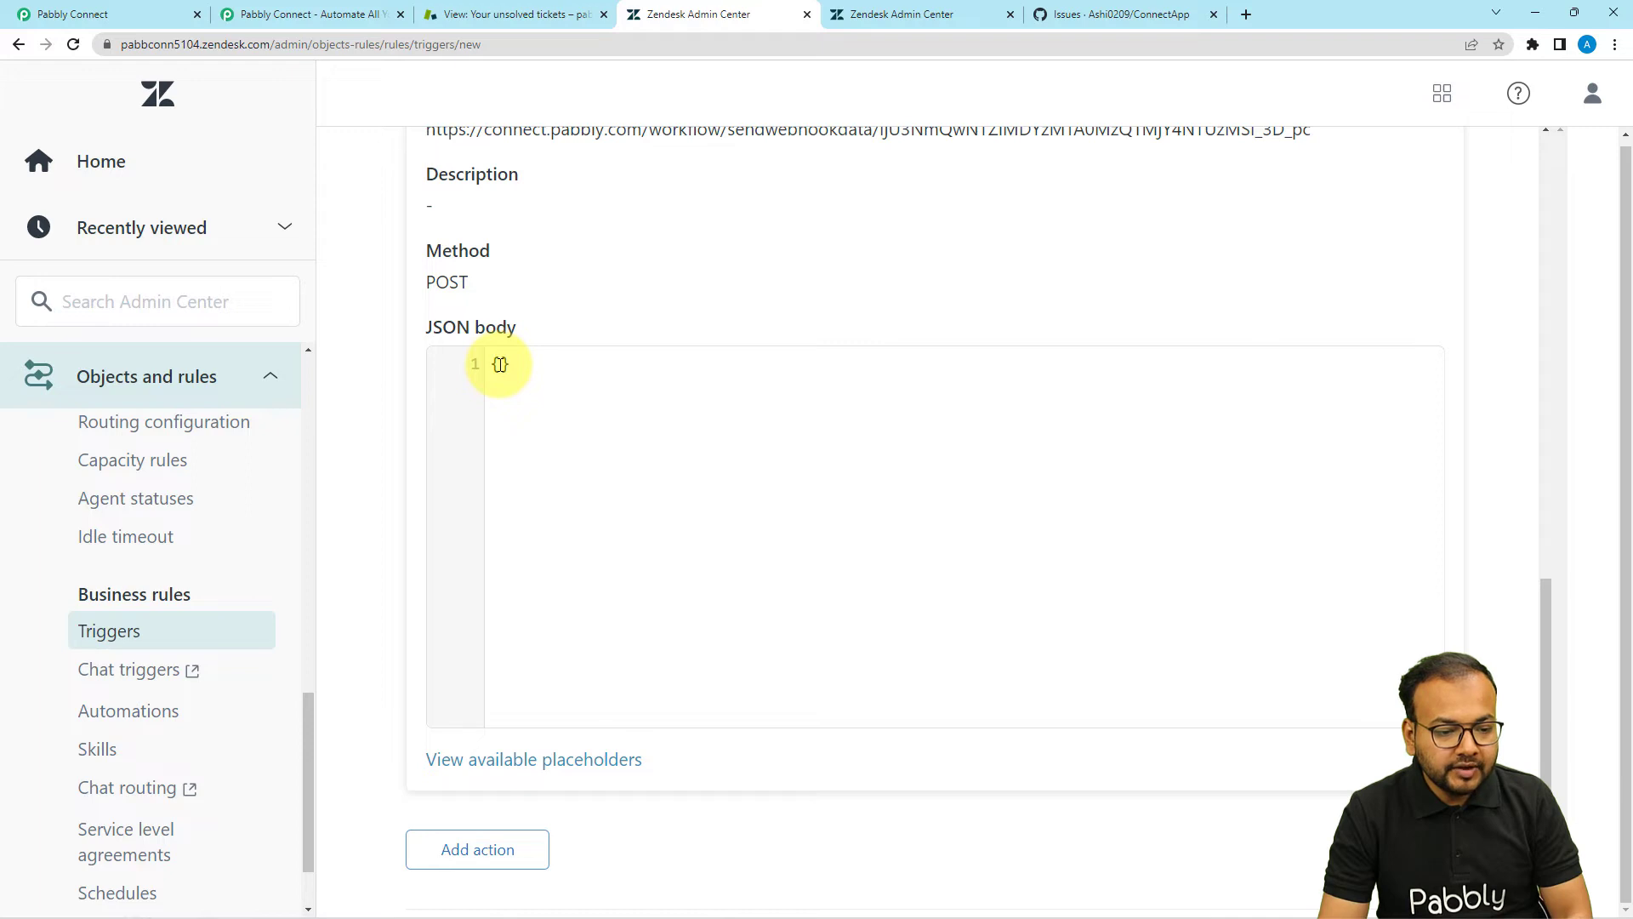
key(ctrl+v)
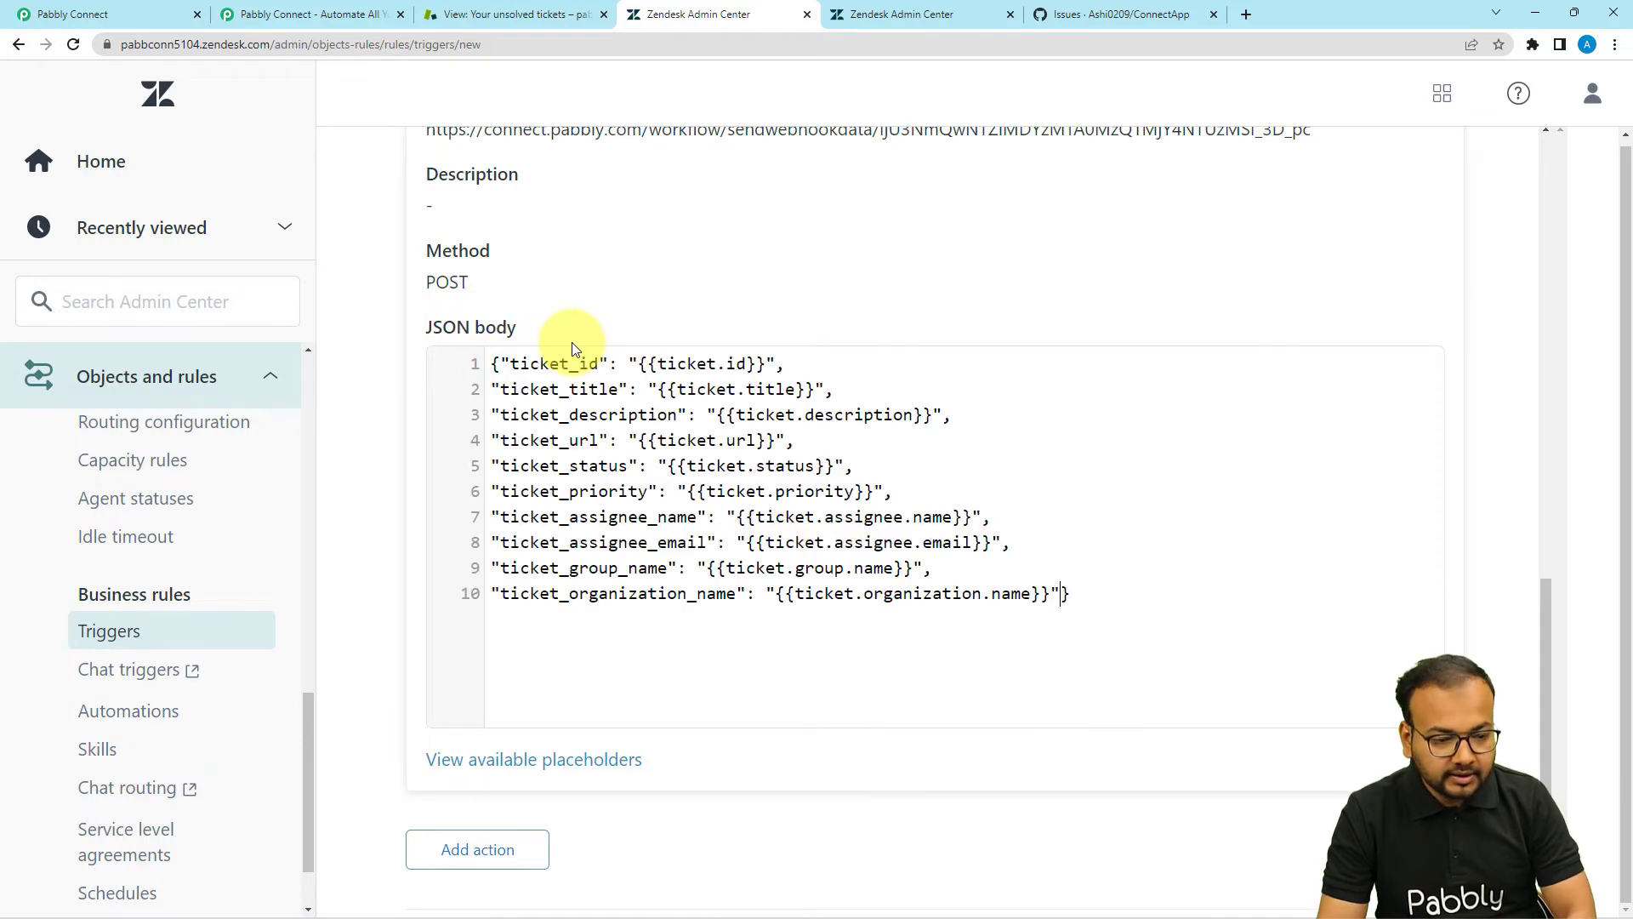
Put the opening and closing braces of the JSON body on their own lines, and create the trigger
click(499, 363)
key(Return)
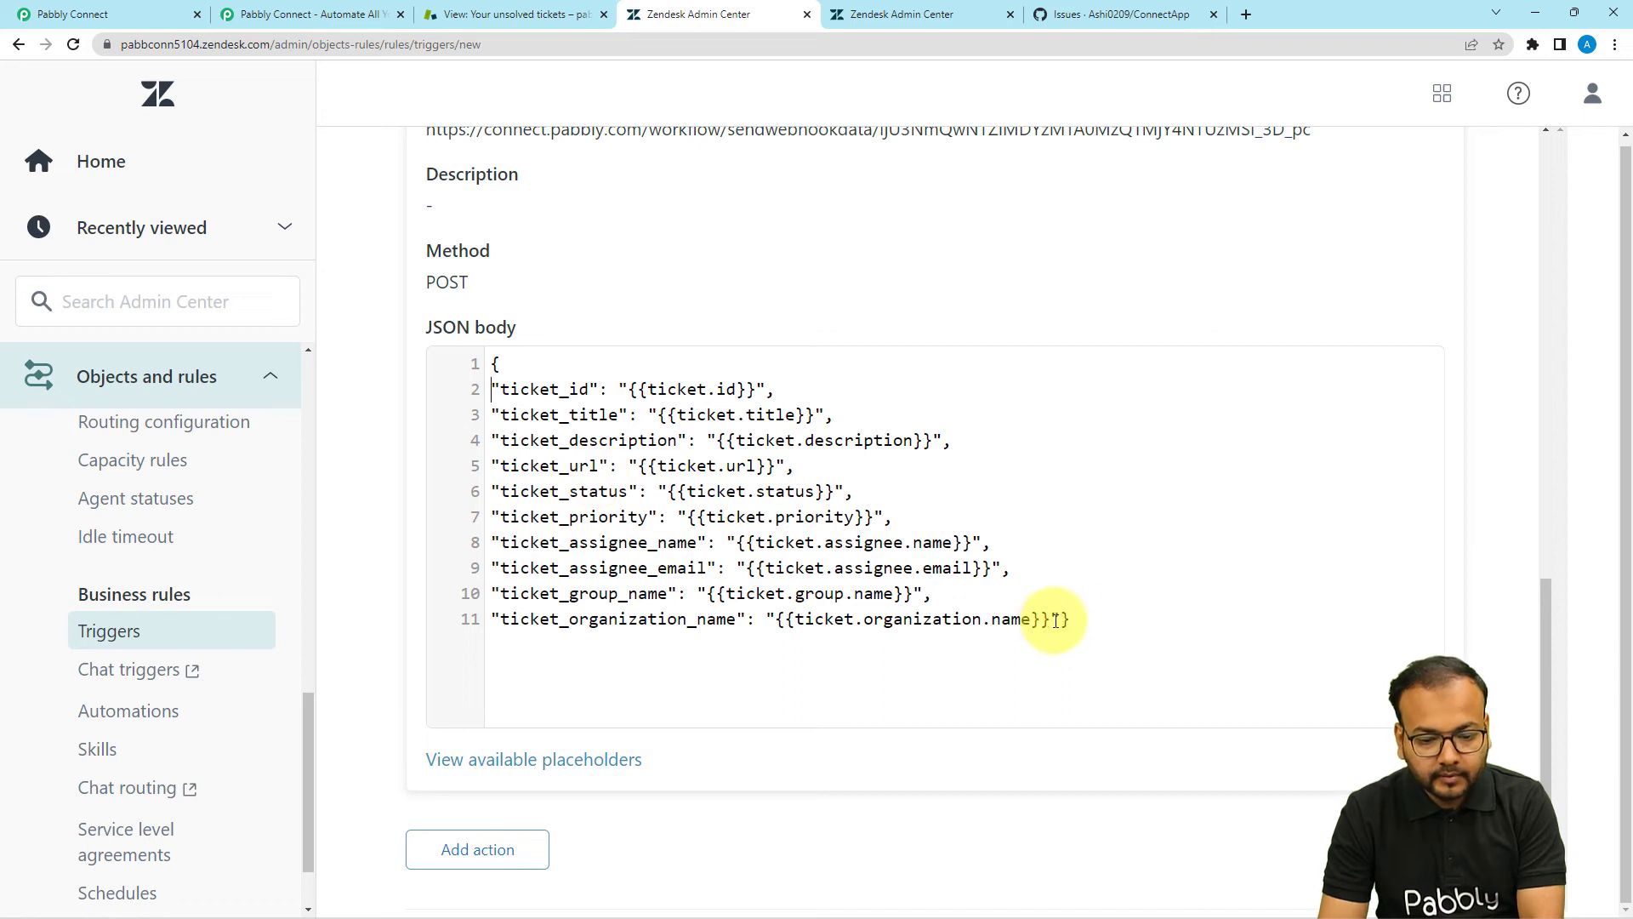
click(1060, 621)
key(Return)
click(1026, 416)
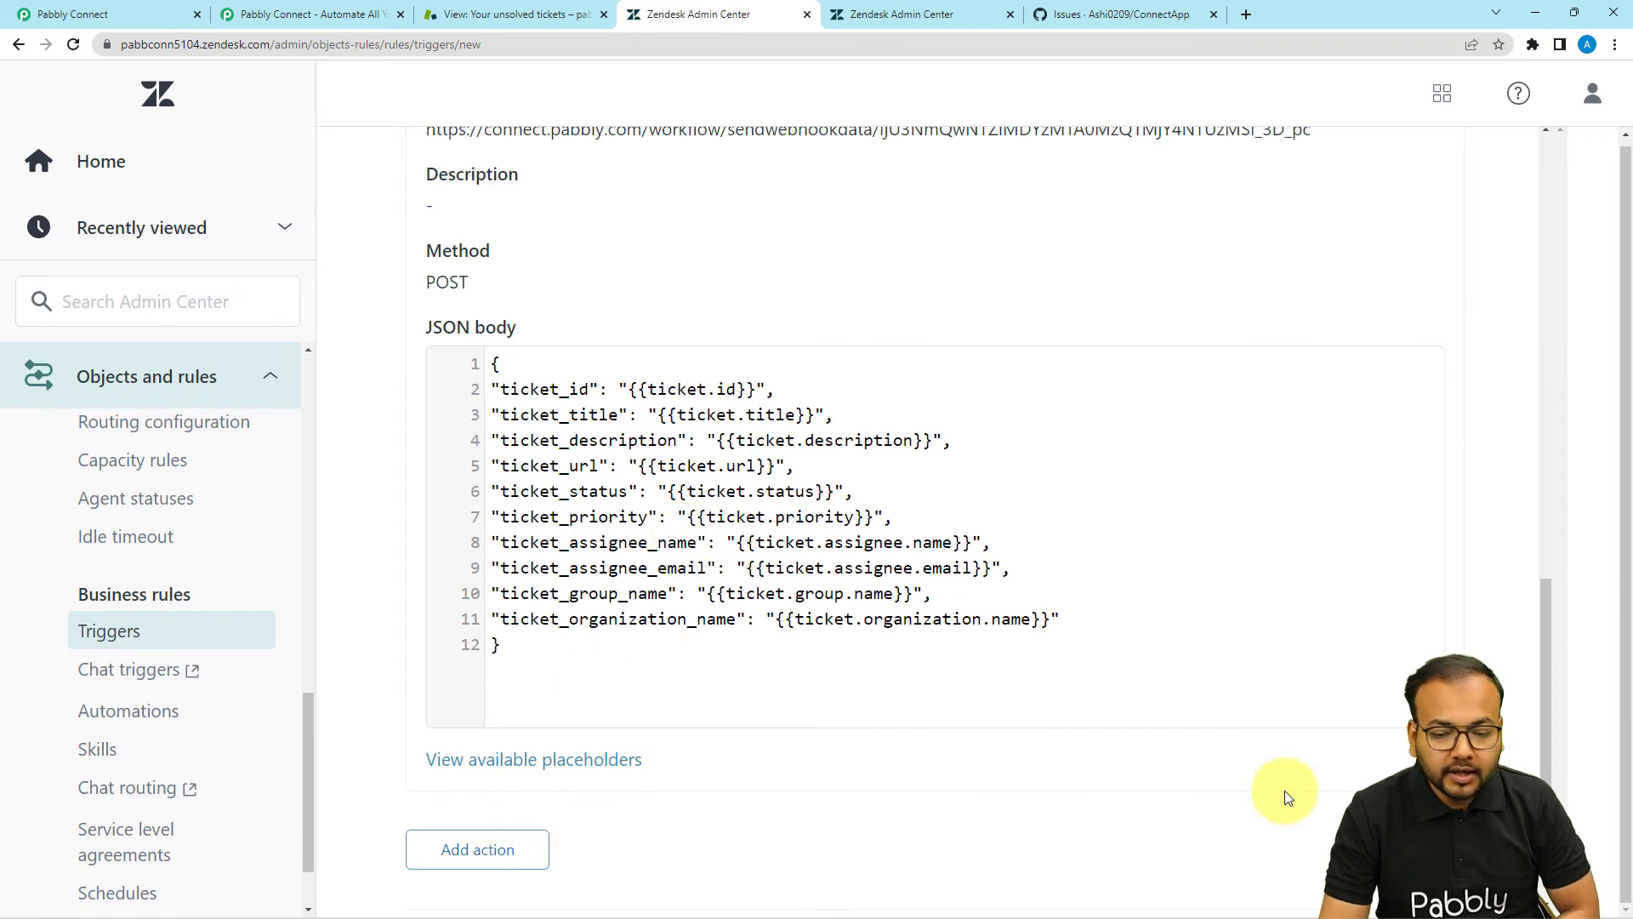
scroll(1282, 794, down, 2)
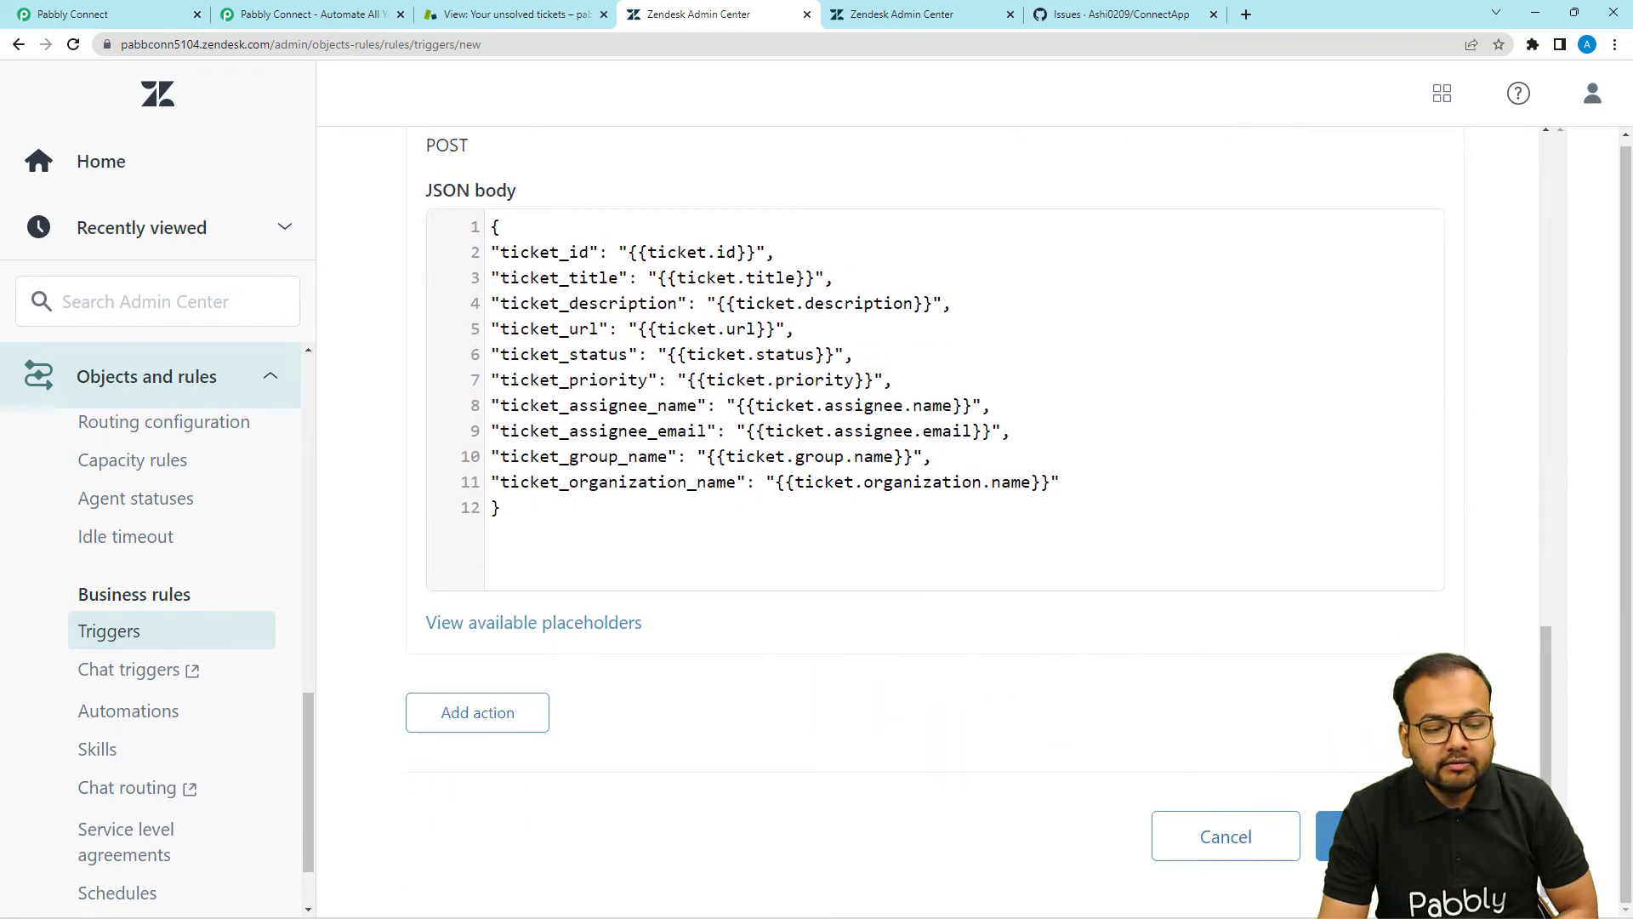
click(1362, 836)
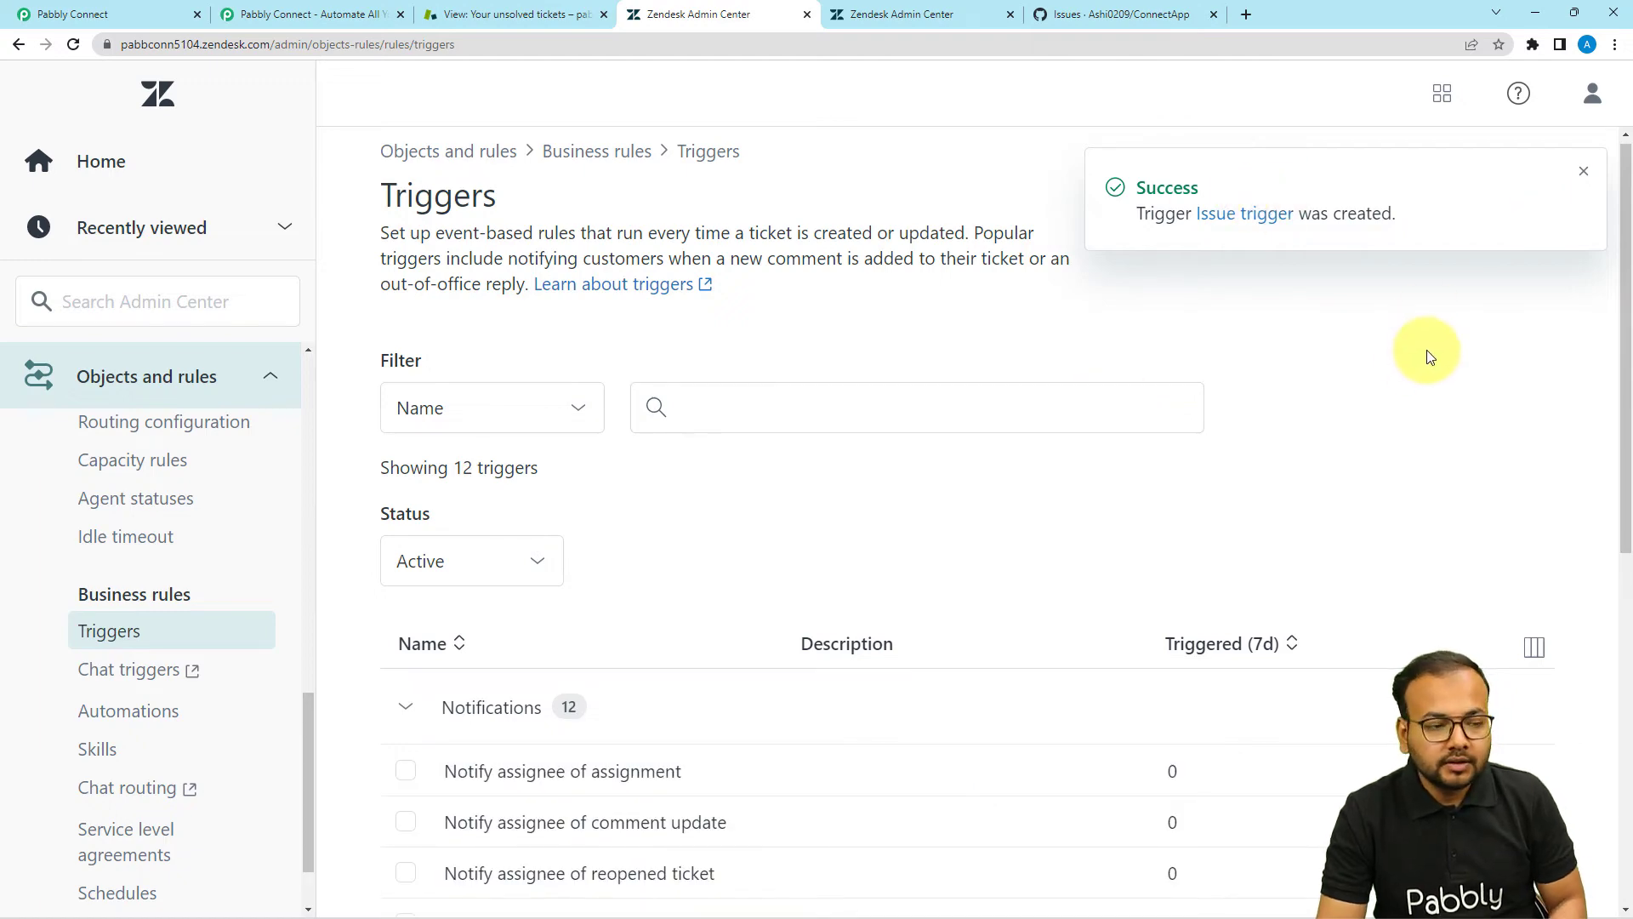
Switch to Pabbly Connect and choose GitHub as the app for the workflow's second step
click(93, 12)
scroll(374, 425, down, 4)
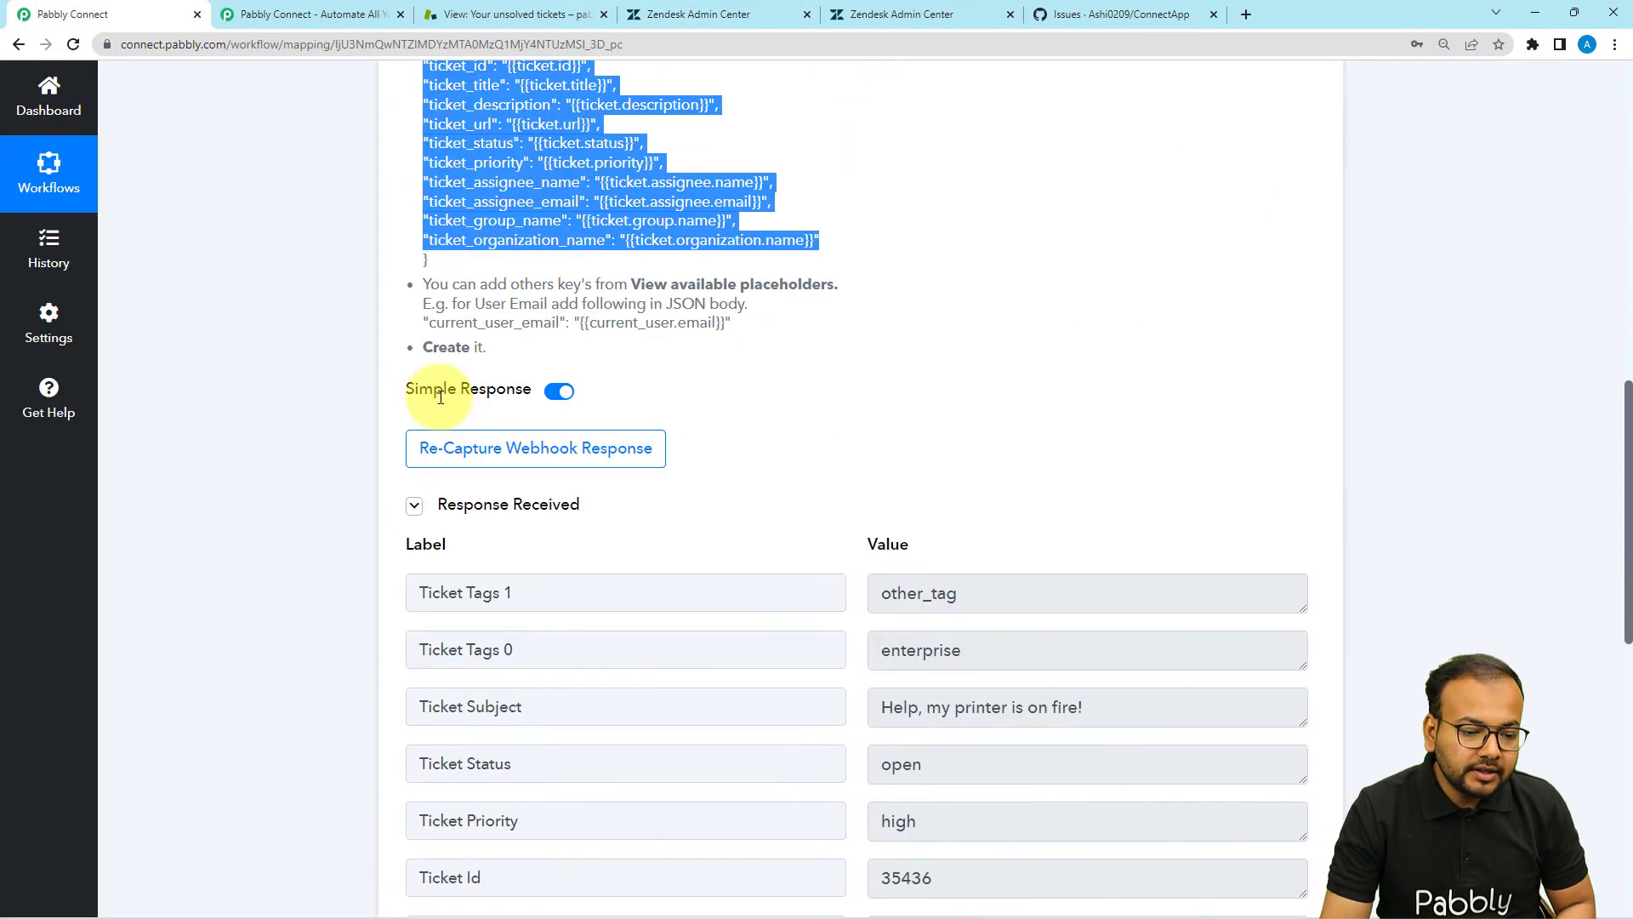
scroll(308, 447, down, 6)
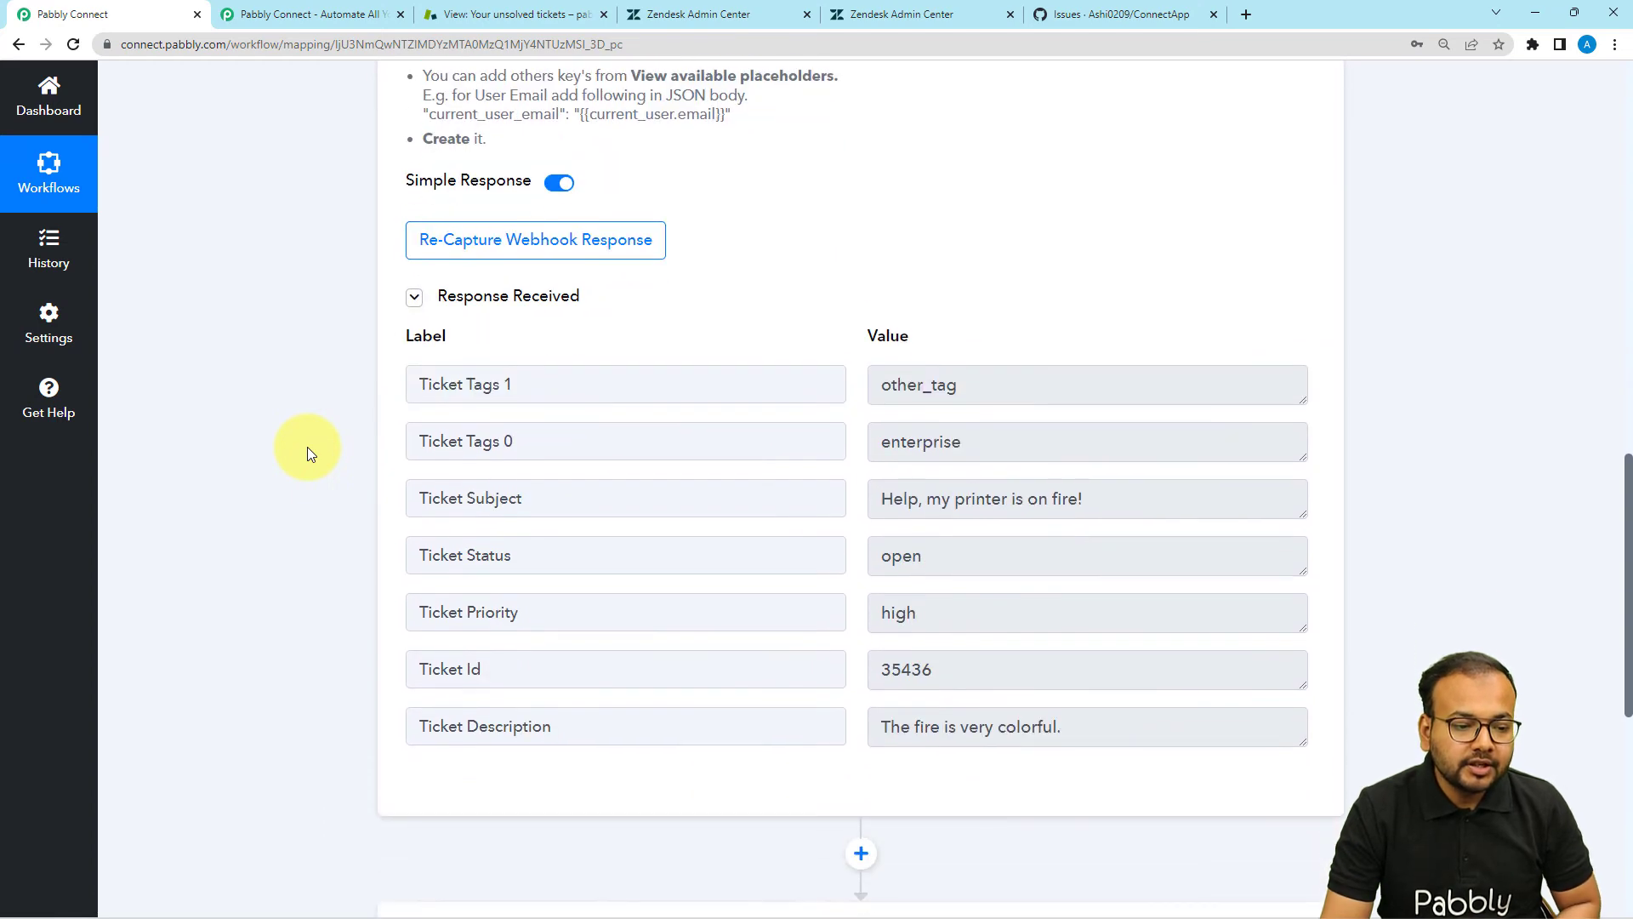
scroll(308, 447, down, 2)
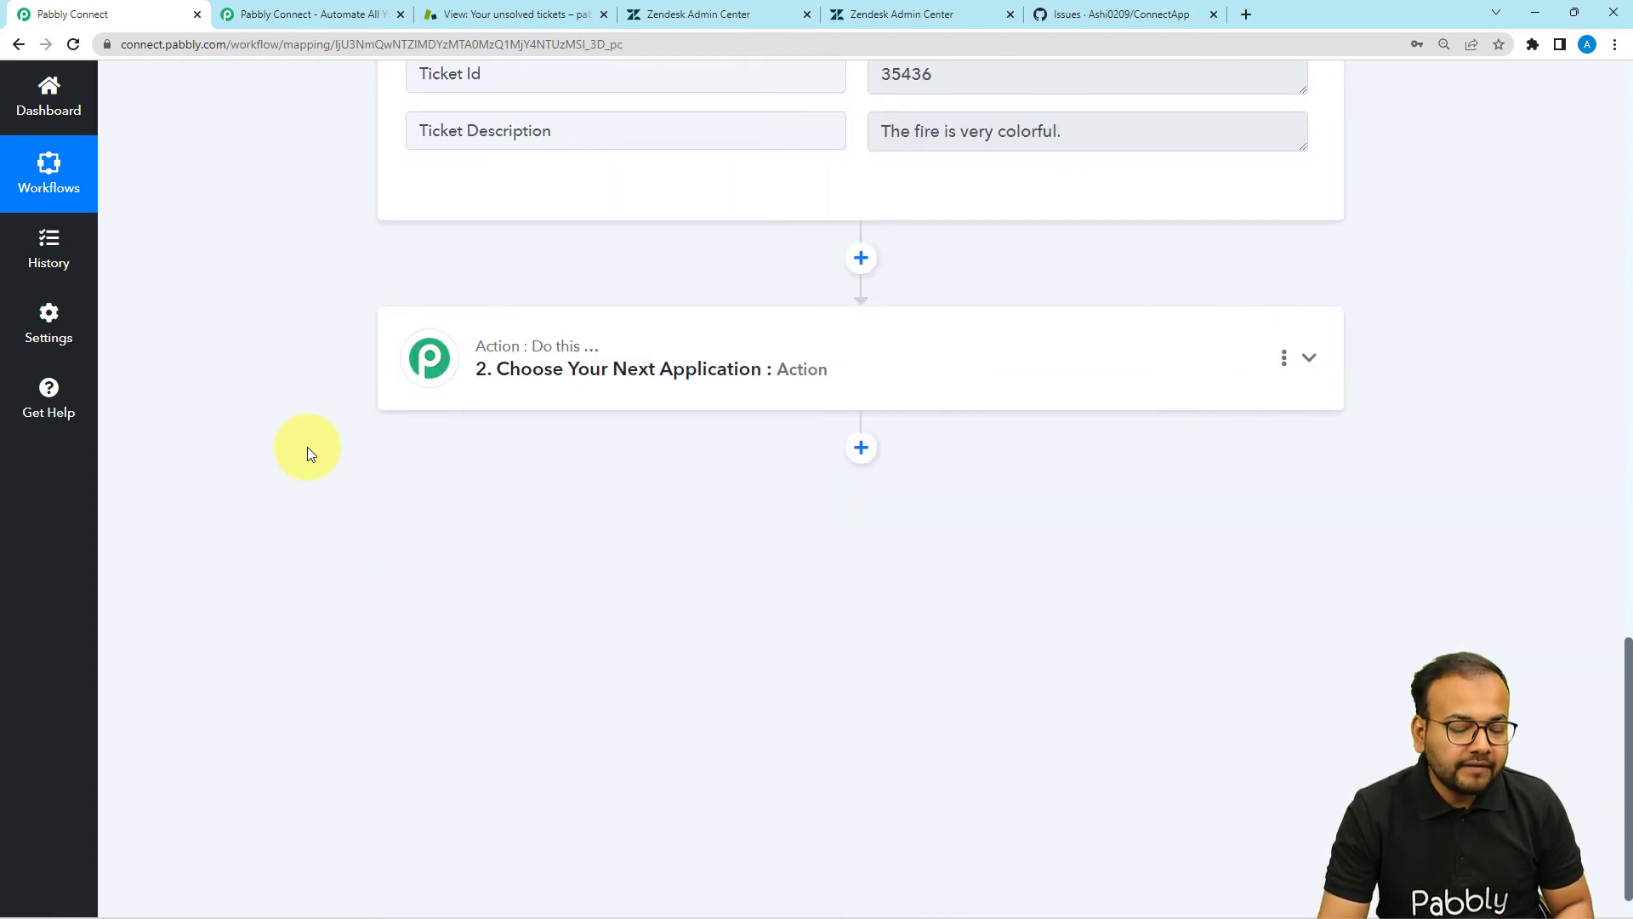
click(521, 393)
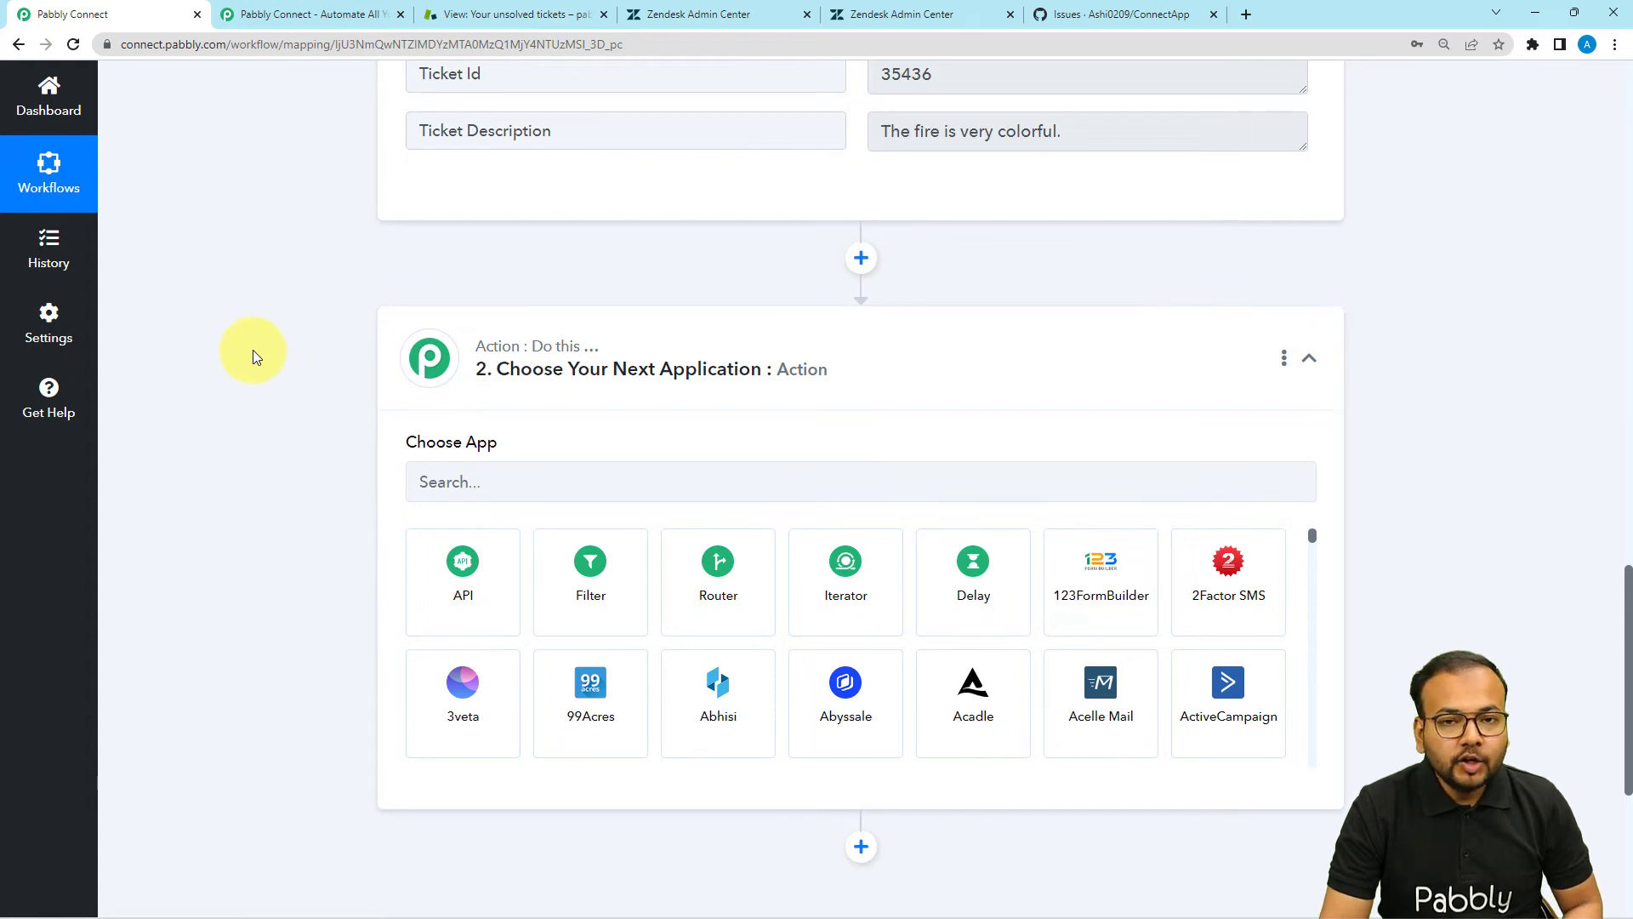
scroll(253, 350, down, 1)
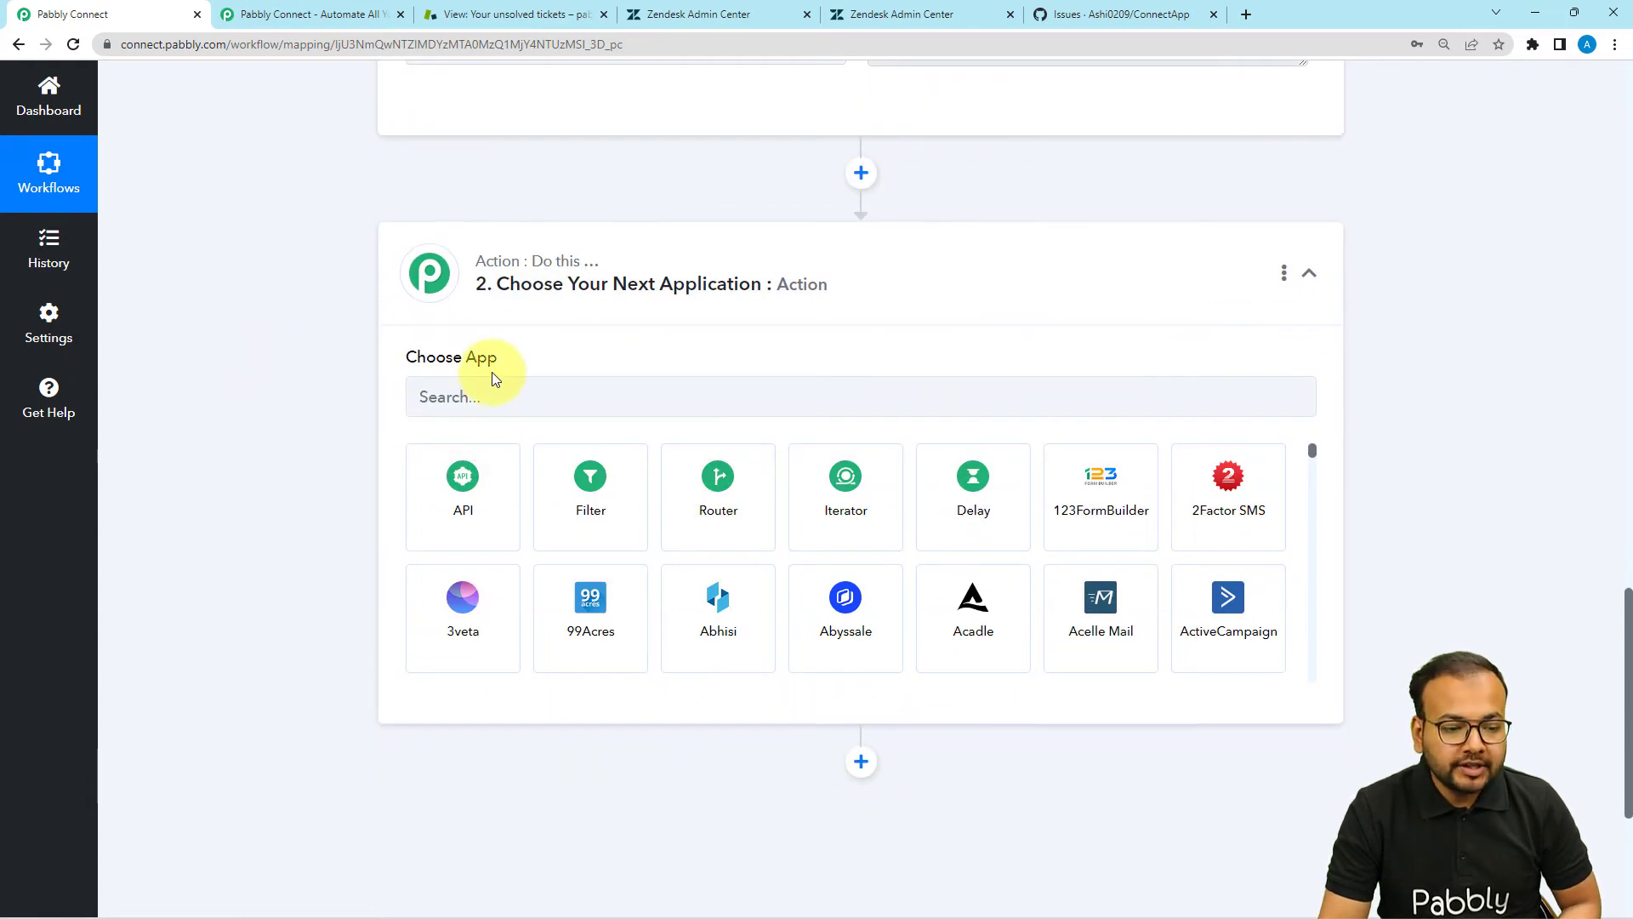
click(490, 393)
text(githu)
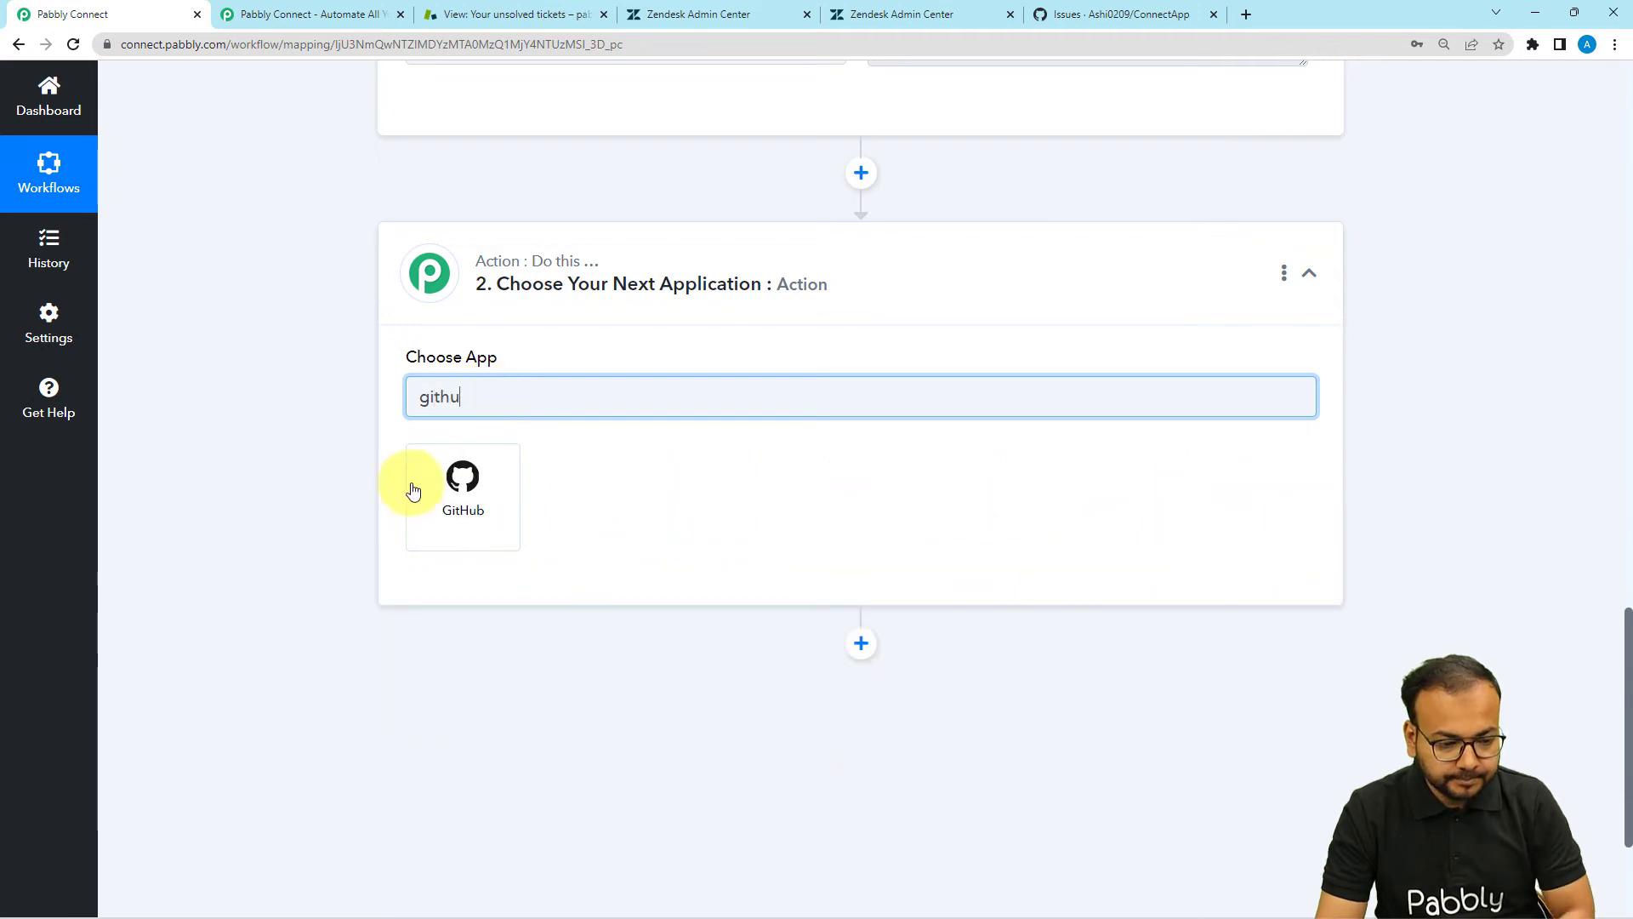
click(434, 502)
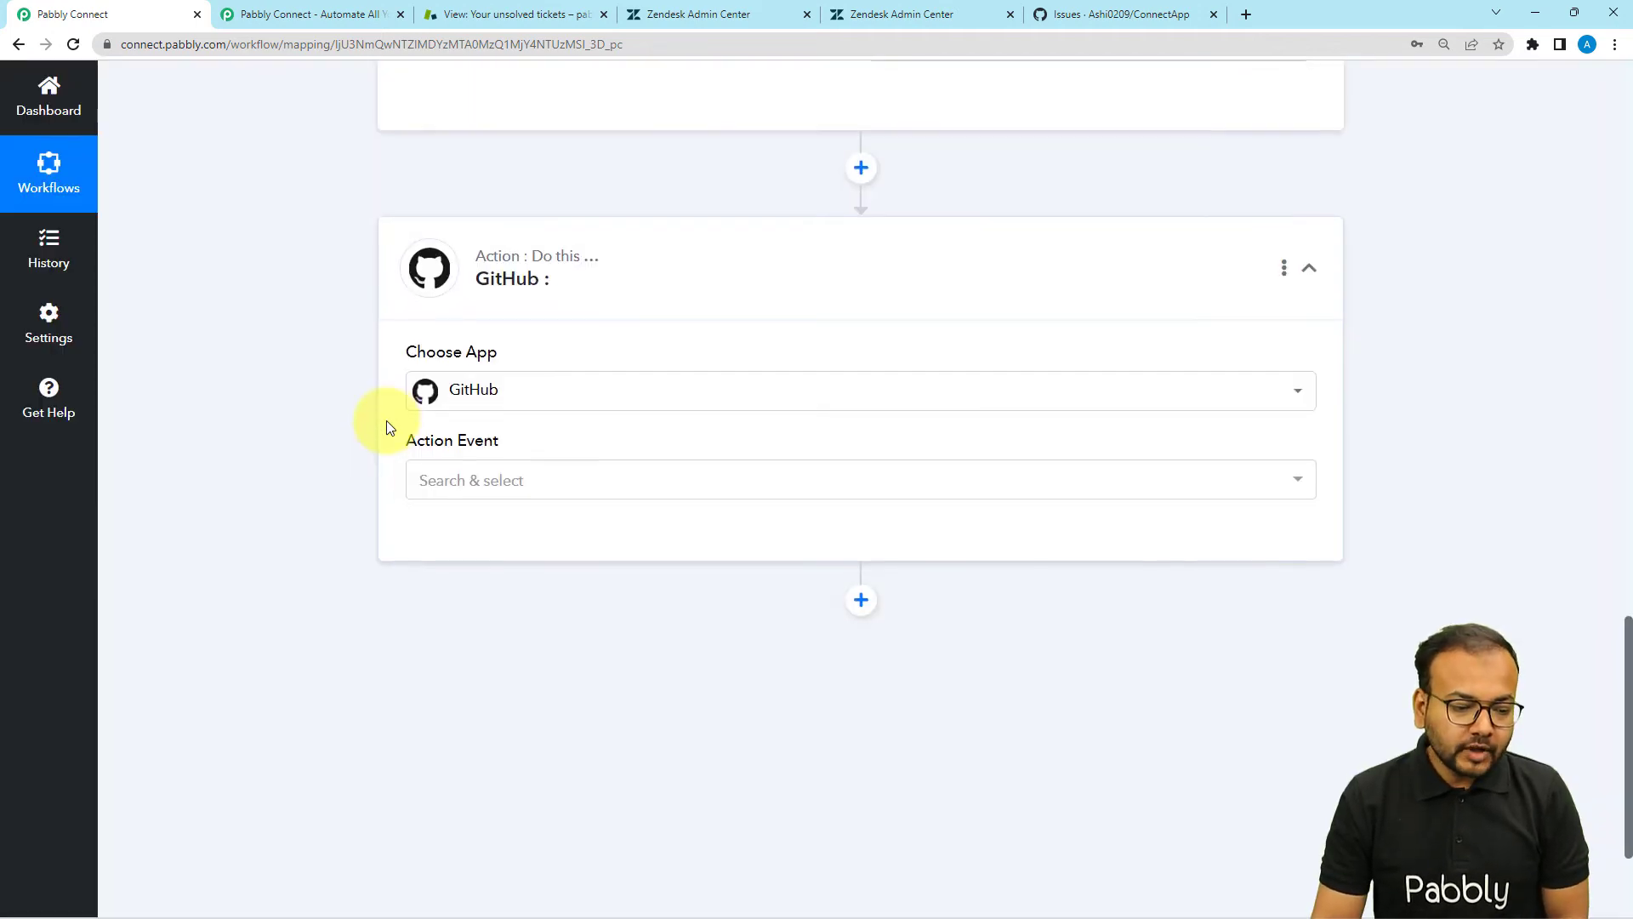
Set the GitHub action event to Create an Issue and open the account connection settings
click(467, 327)
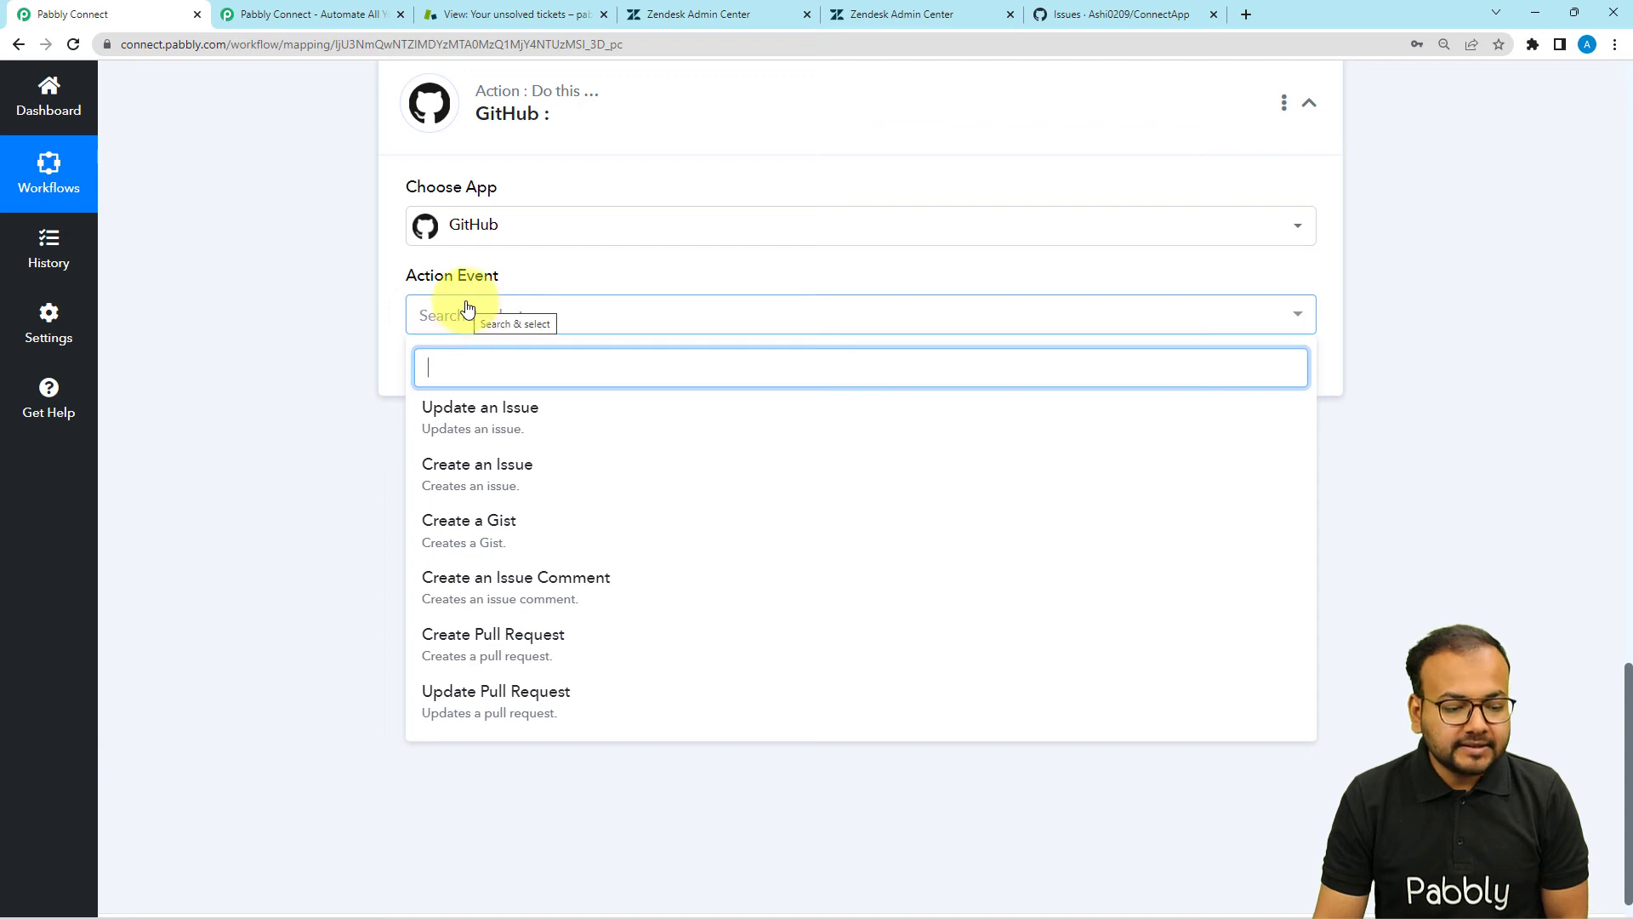
click(489, 486)
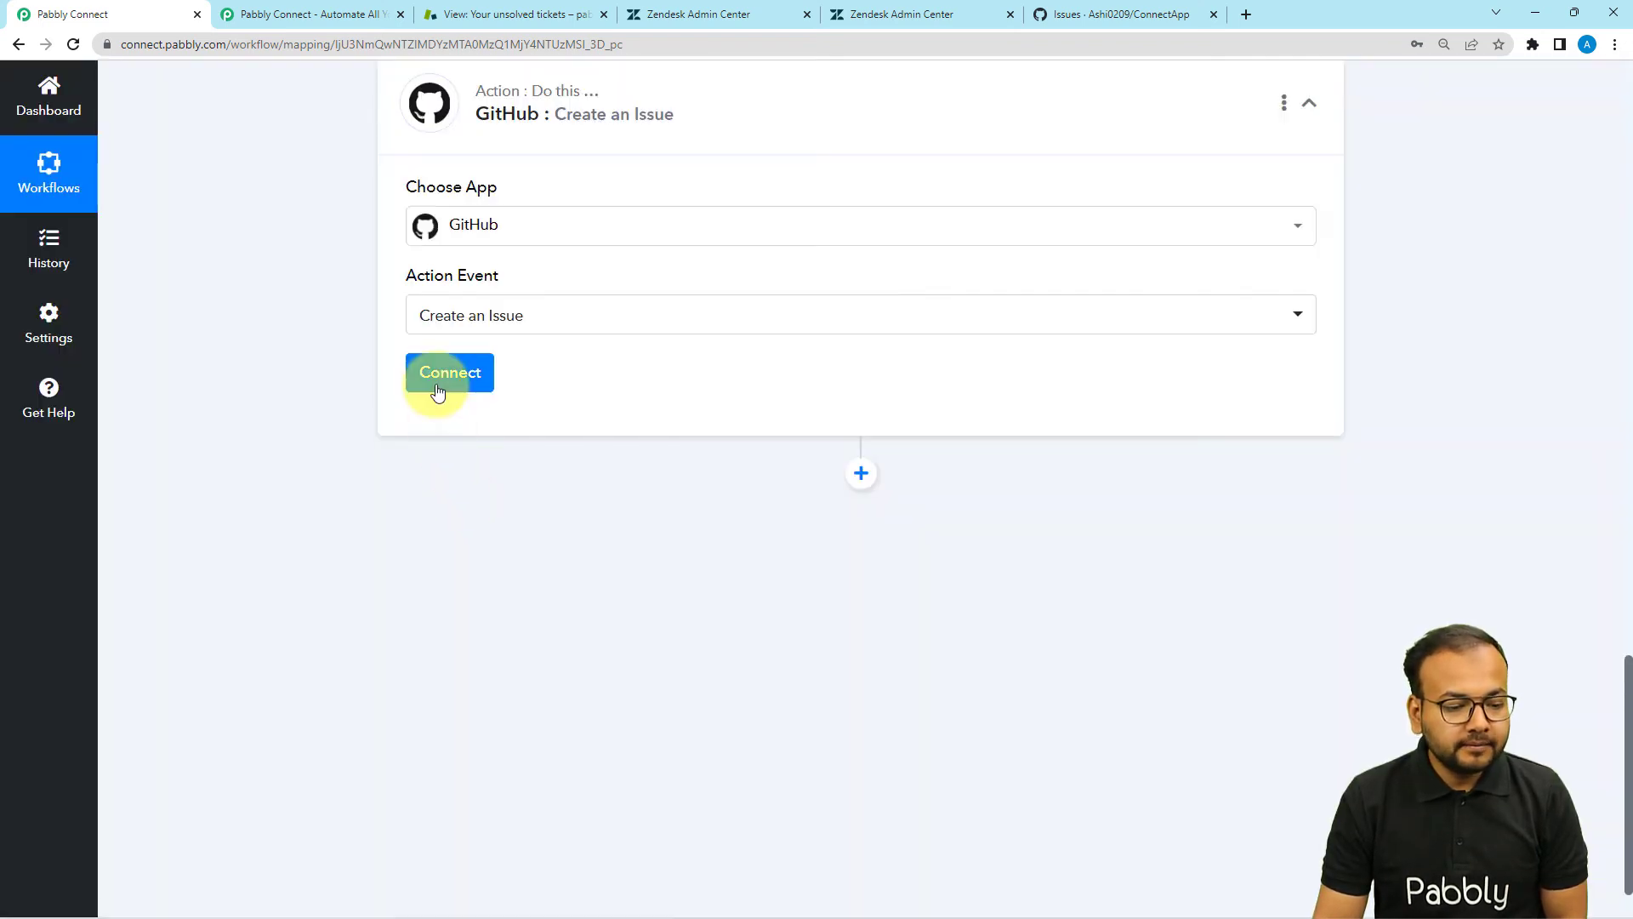
click(437, 391)
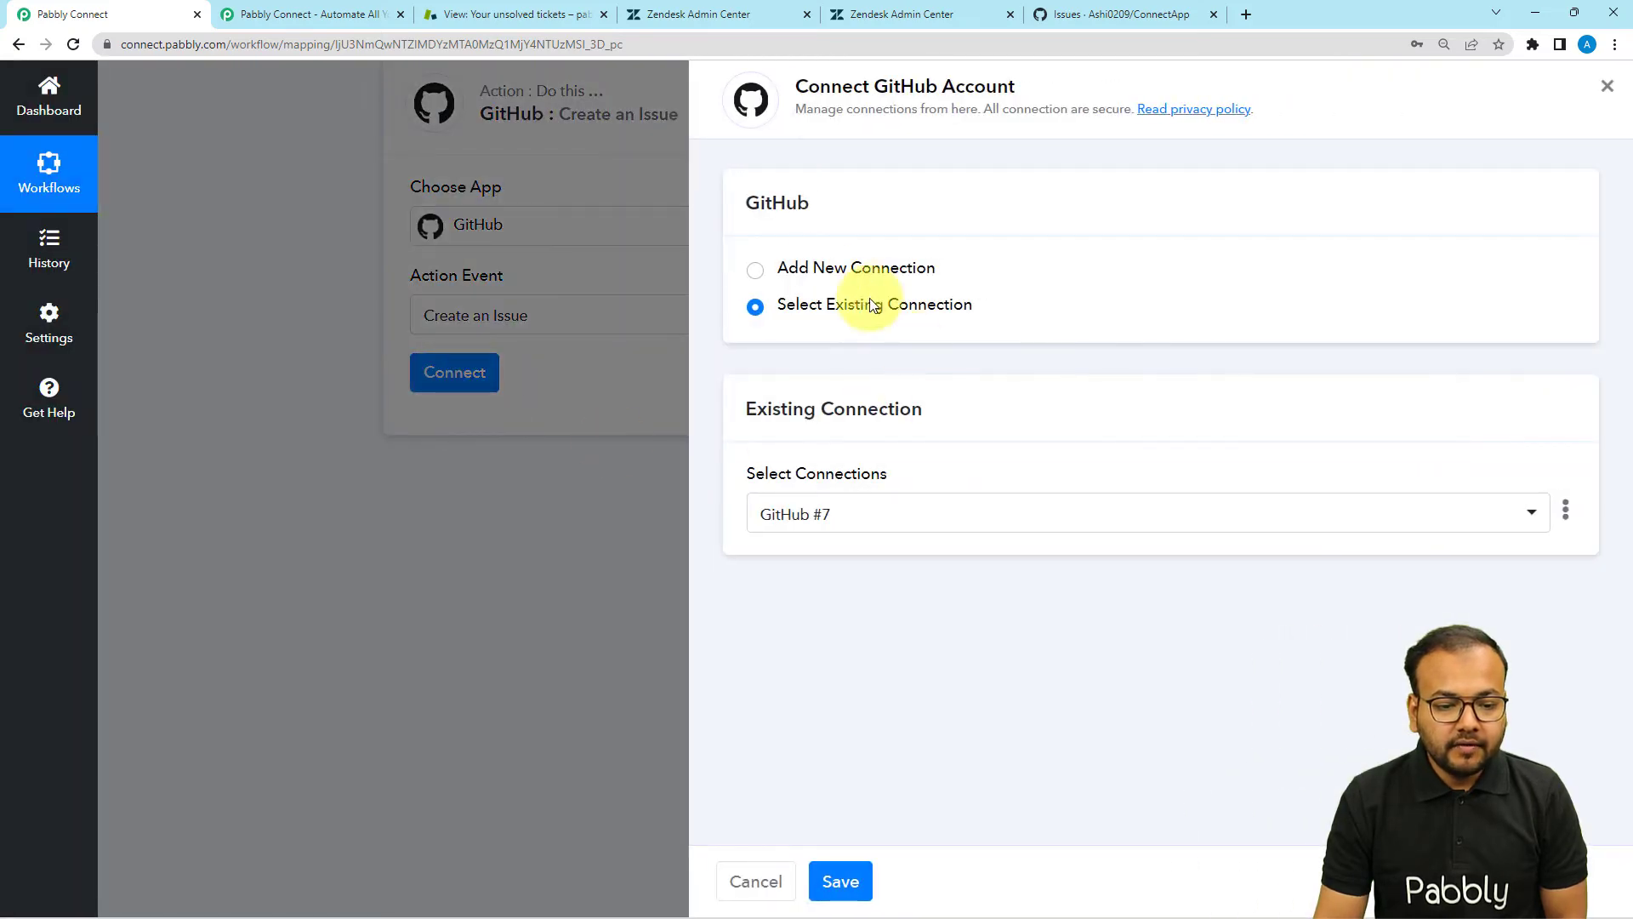
Add a new GitHub connection, authorize Pabbly to access the account, and confirm access with the account password
click(752, 270)
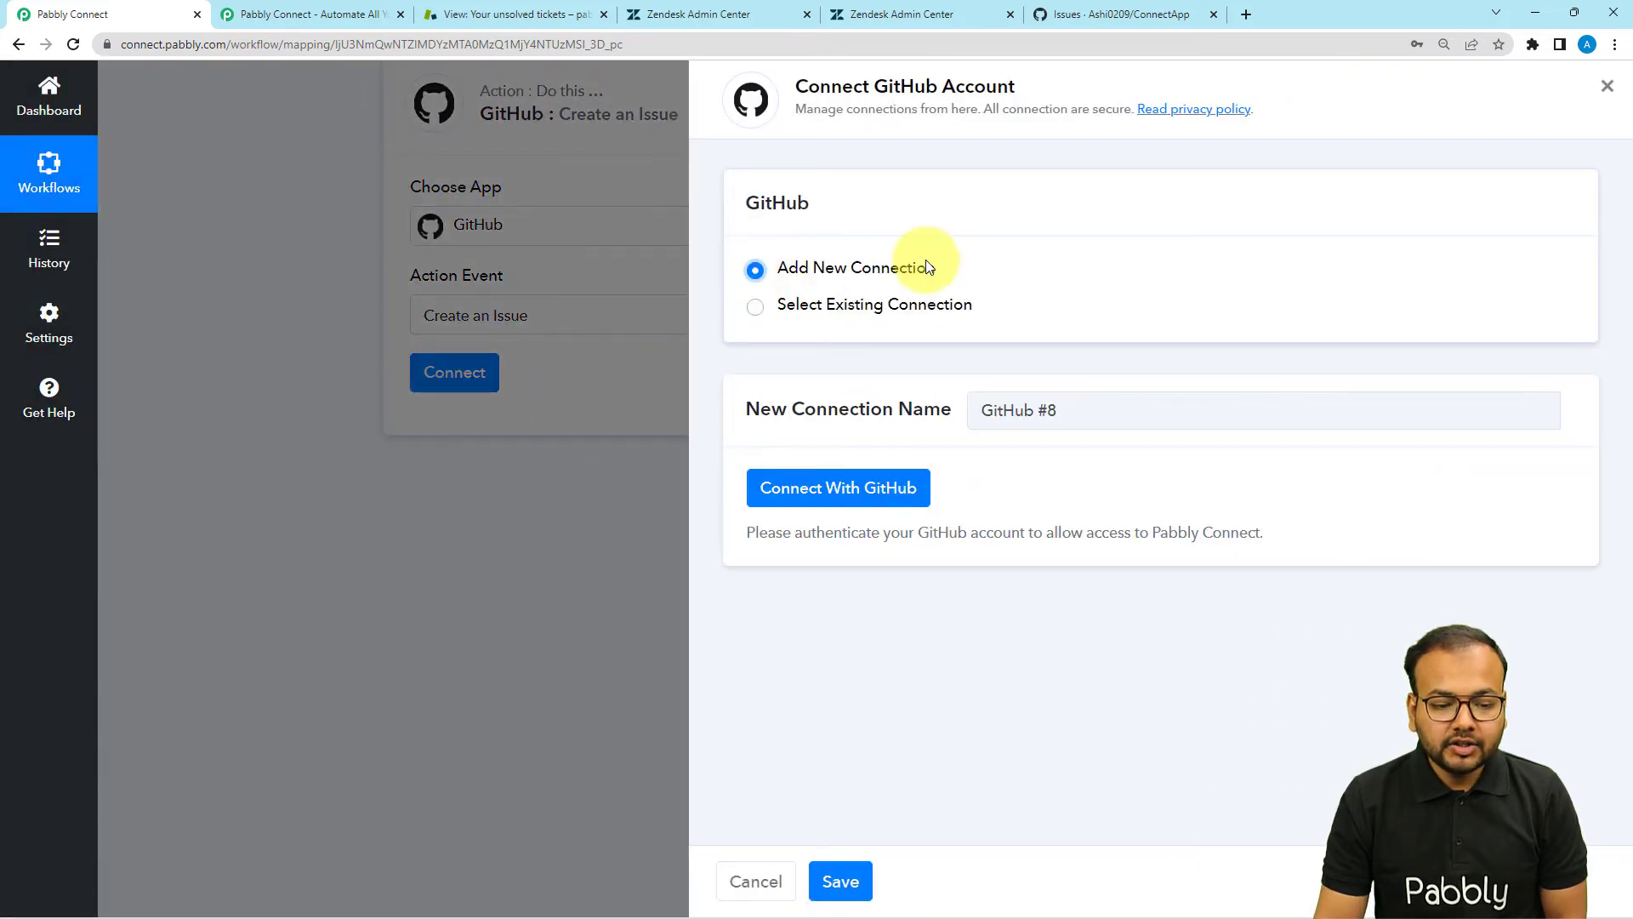
click(855, 489)
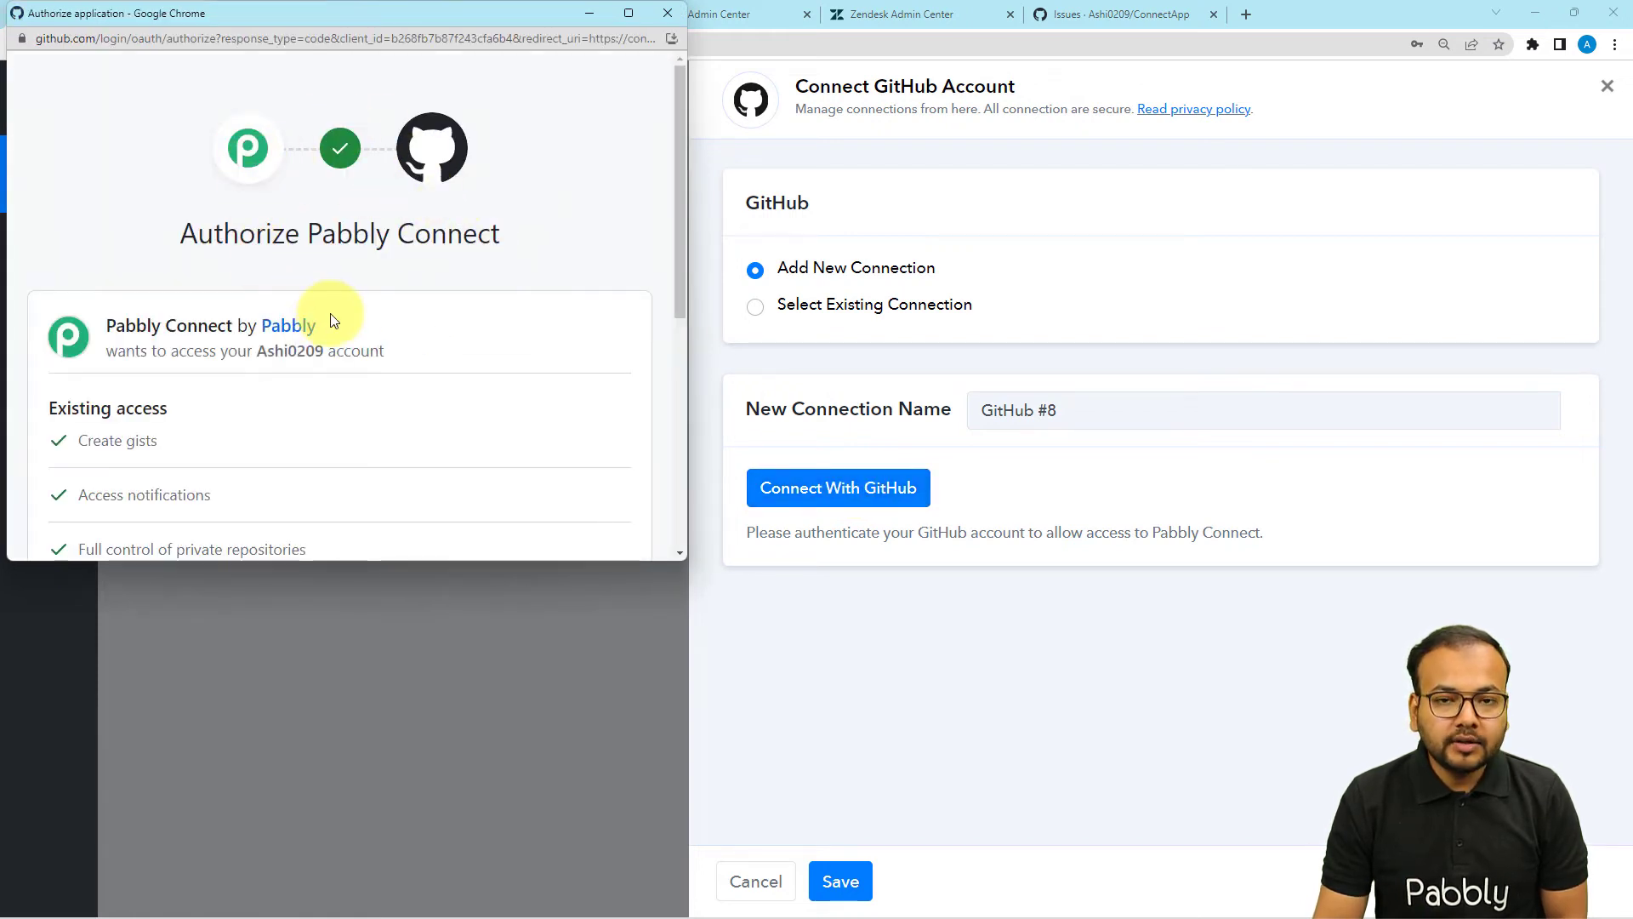
scroll(332, 320, down, 4)
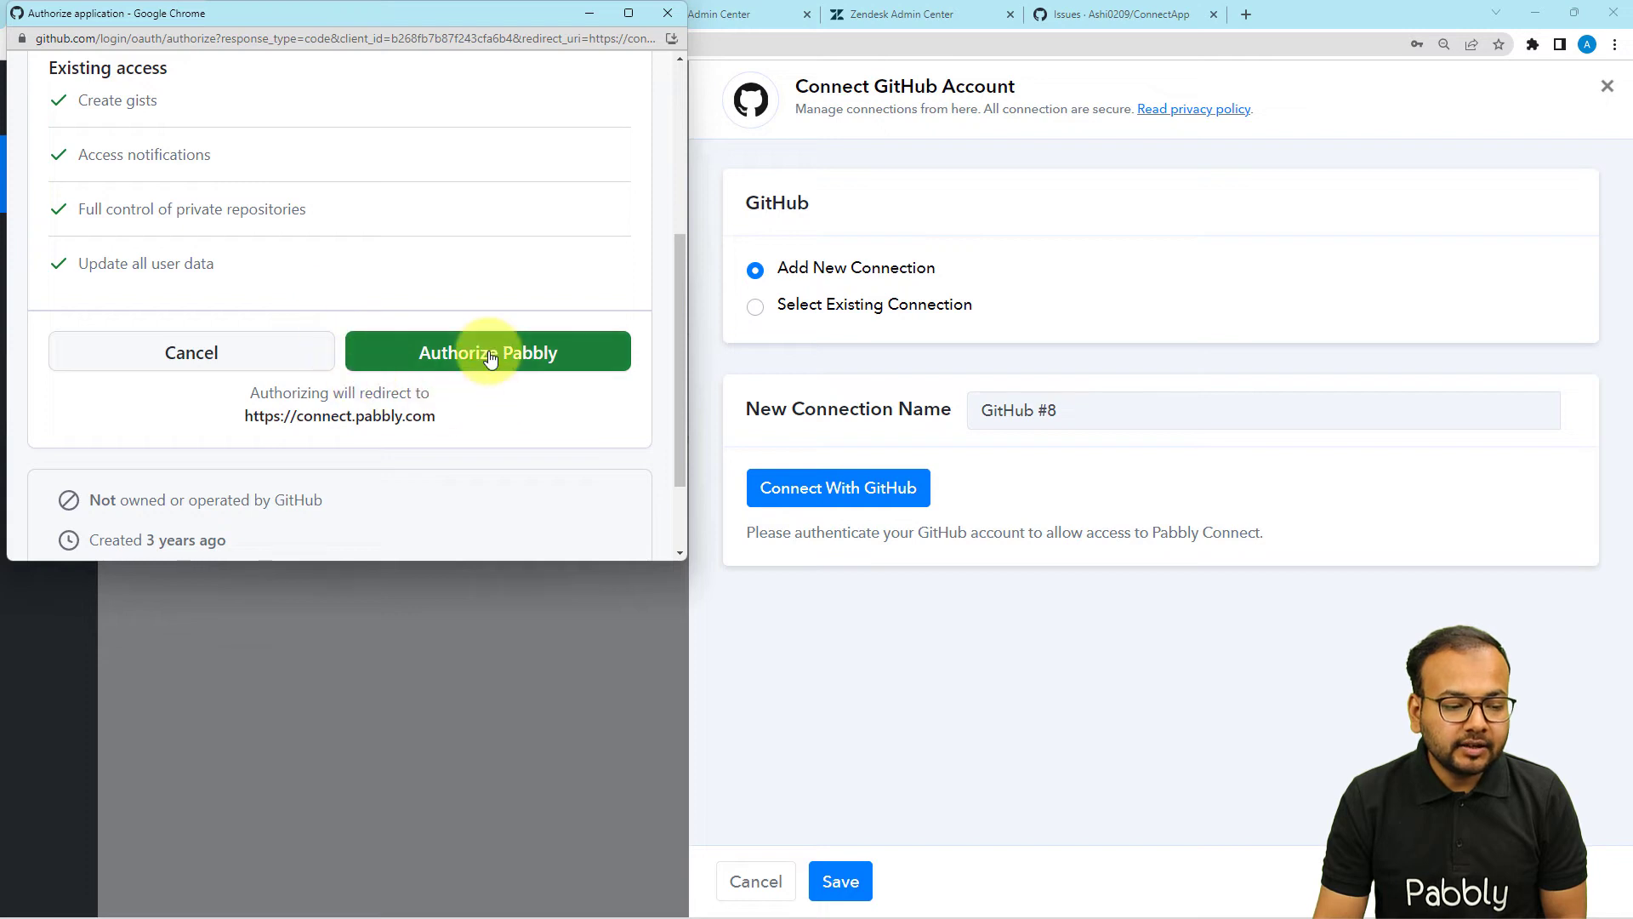
click(491, 355)
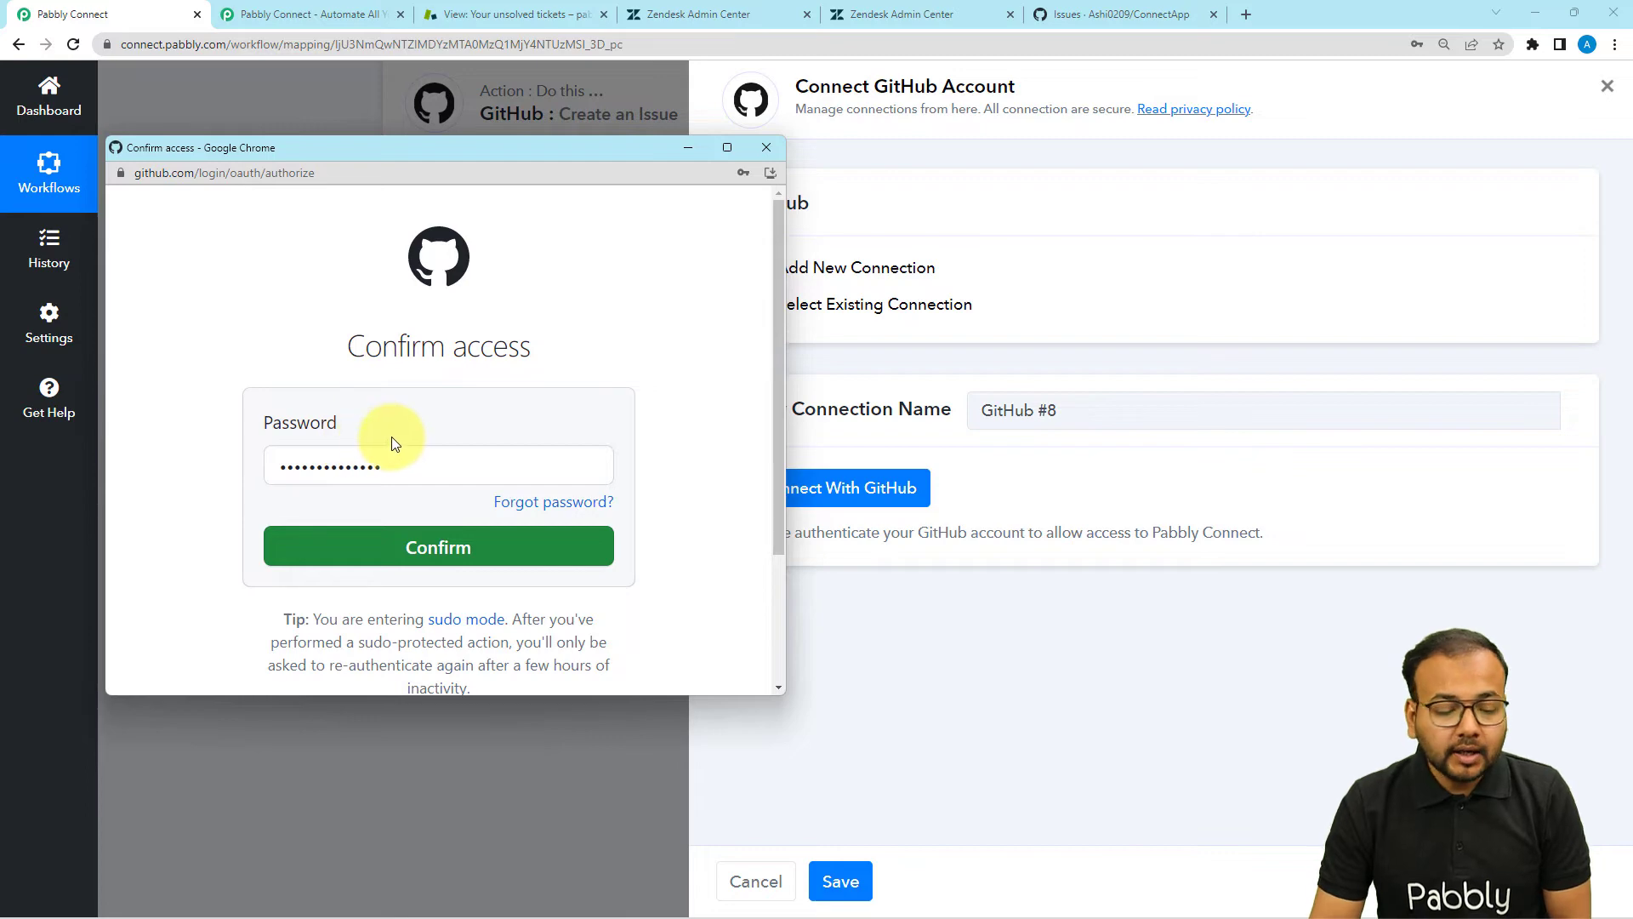
click(390, 549)
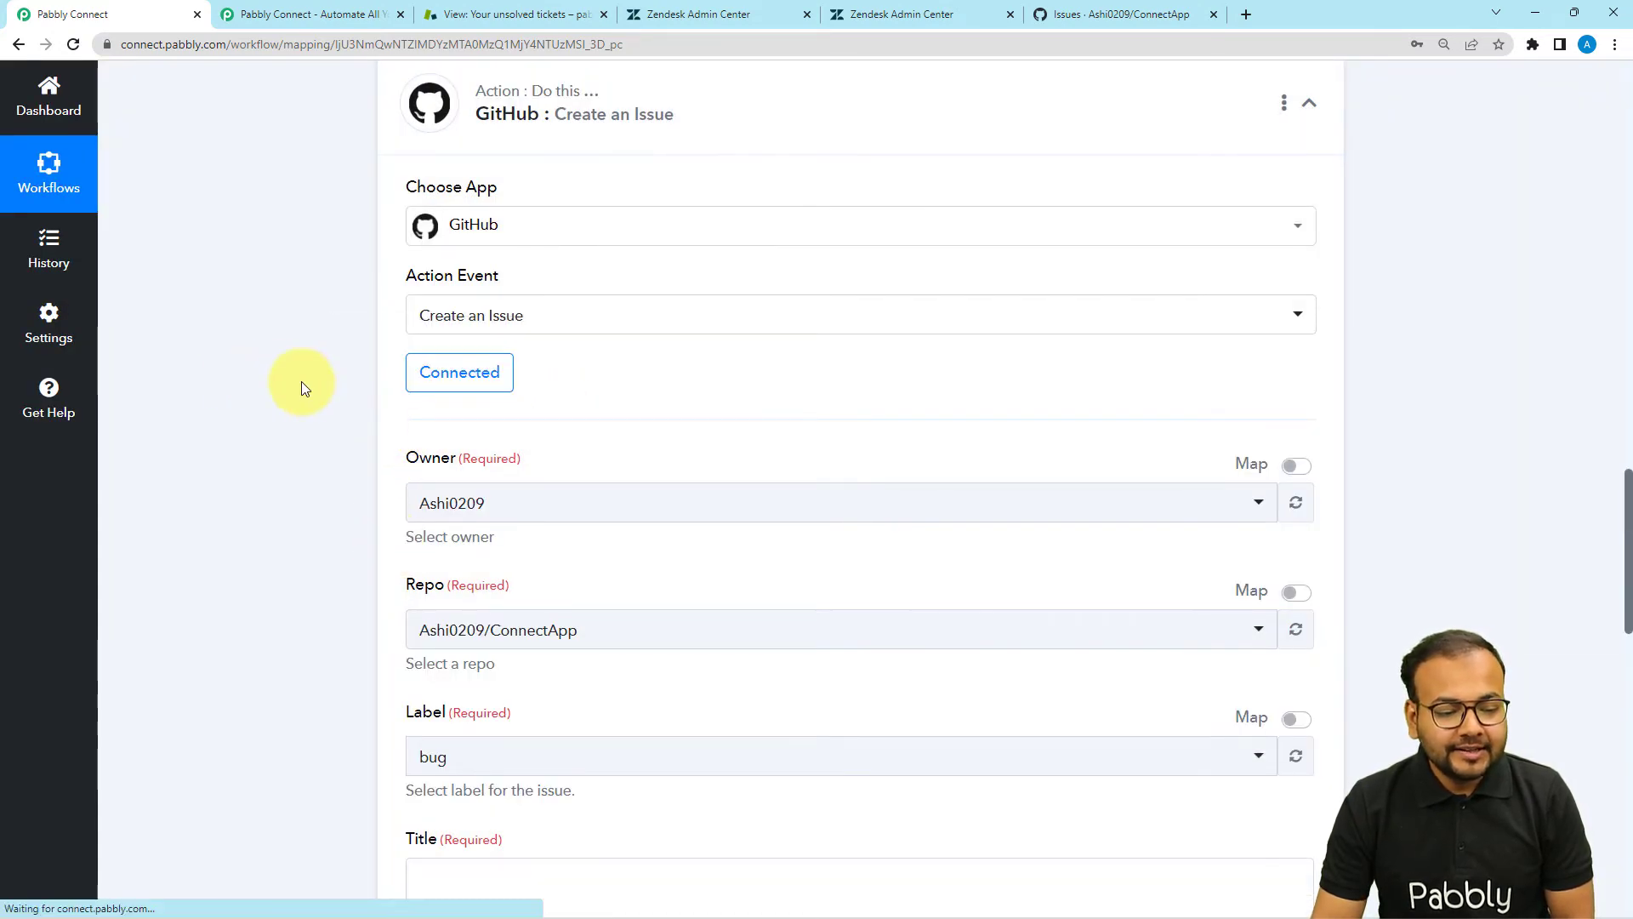
Review the GitHub action's owner and repository fields, and set the issue's label to help wanted
scroll(332, 383, down, 2)
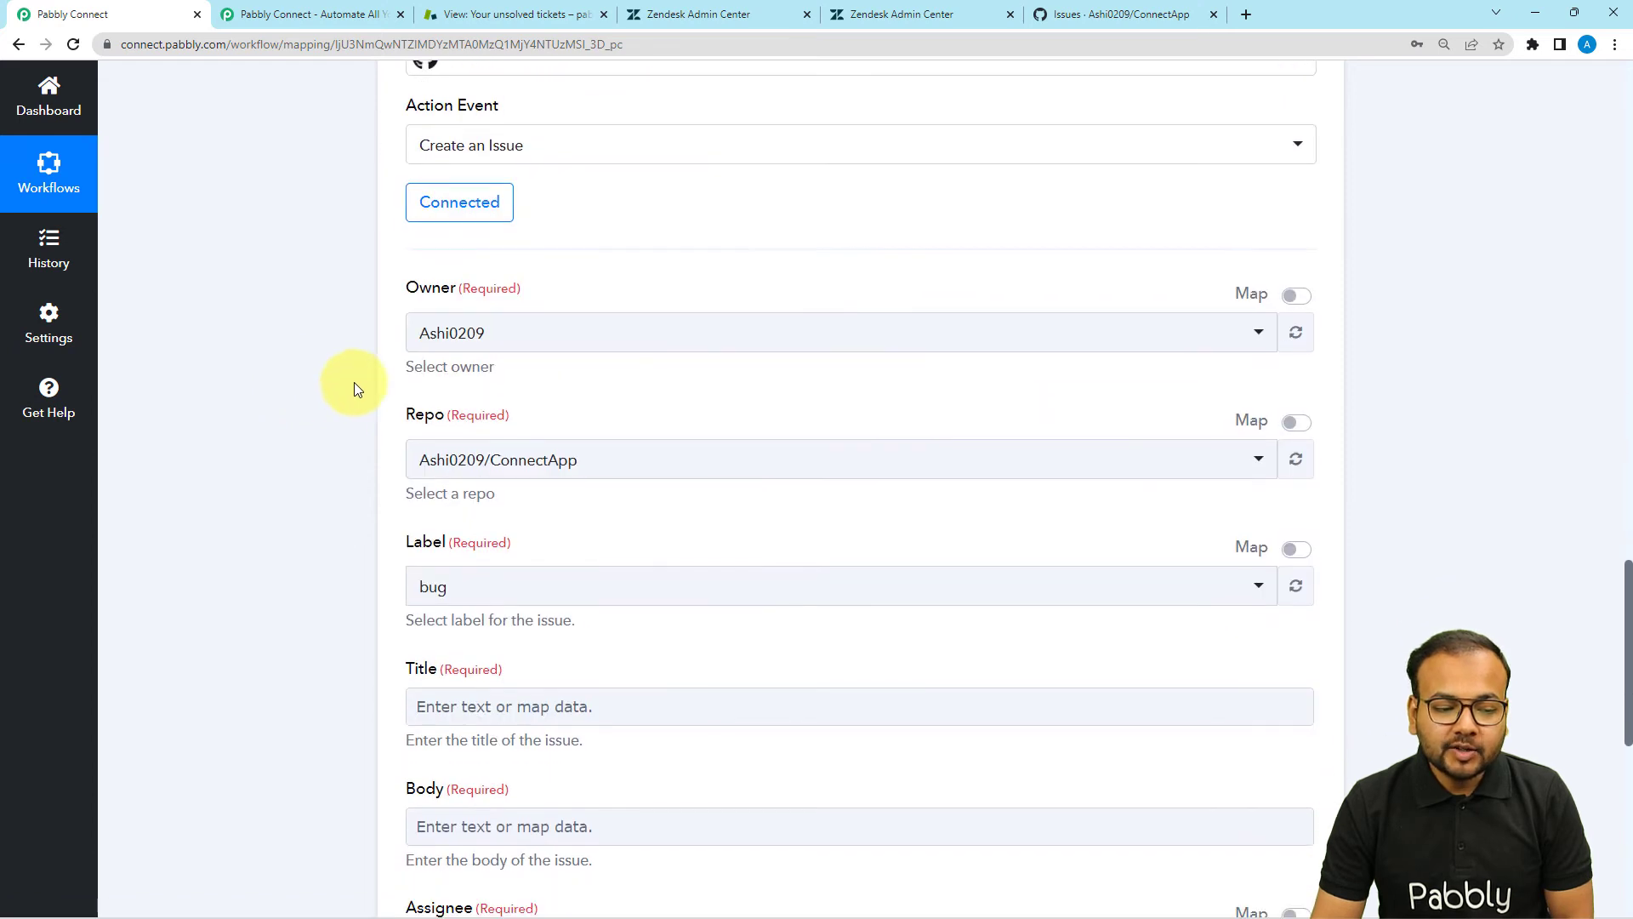
click(498, 356)
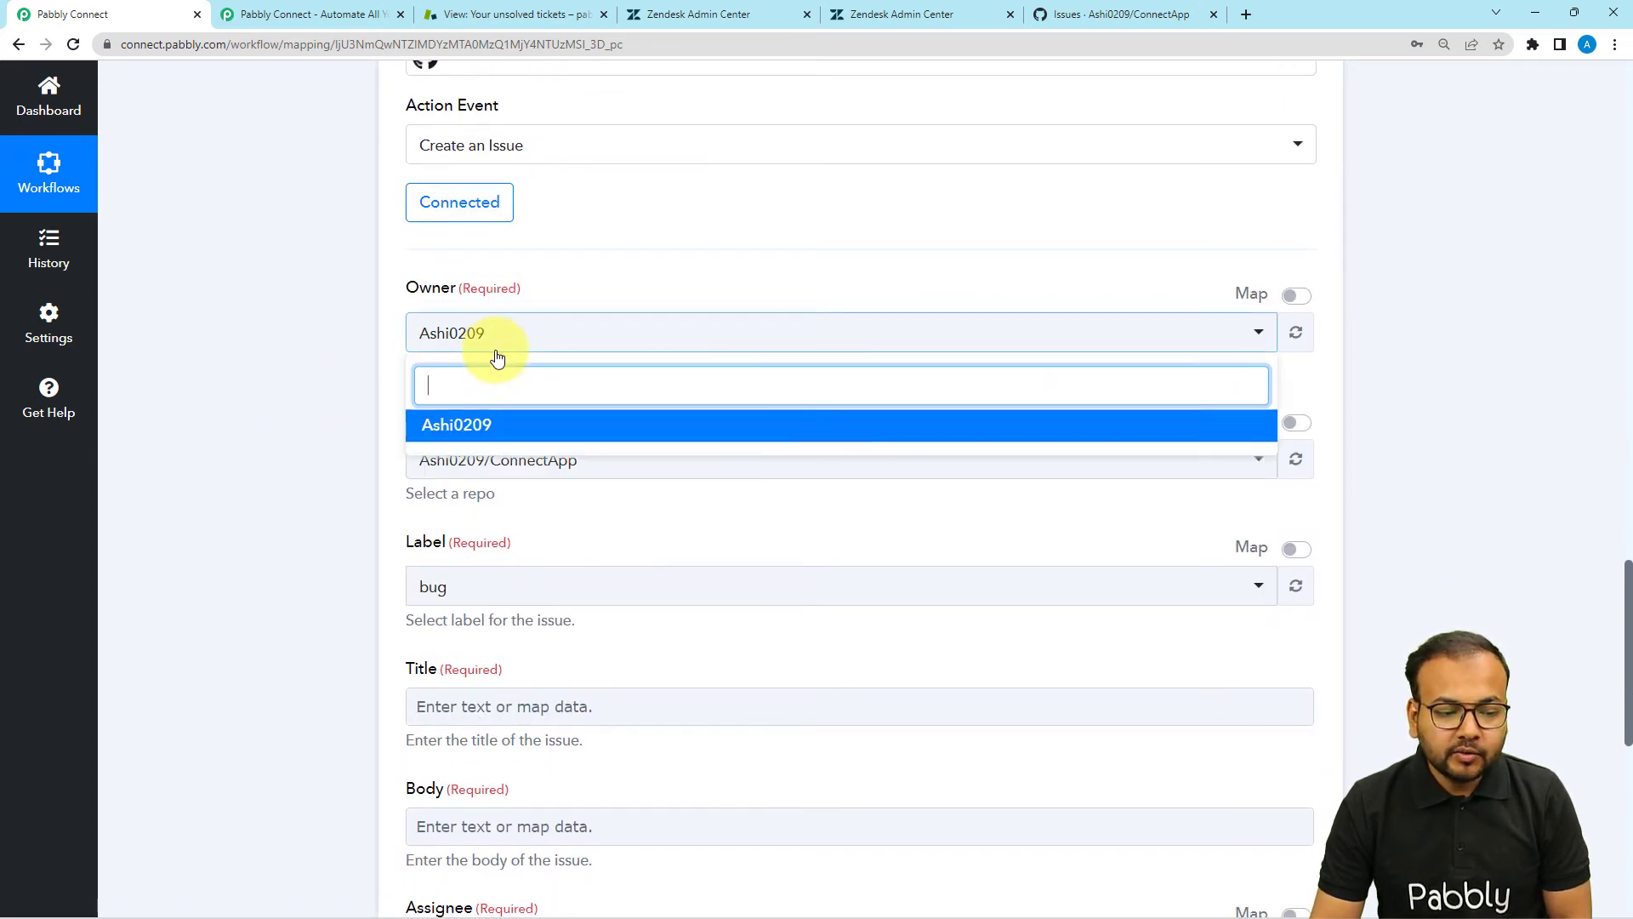
click(328, 360)
scroll(328, 359, down, 2)
scroll(328, 359, down, 1)
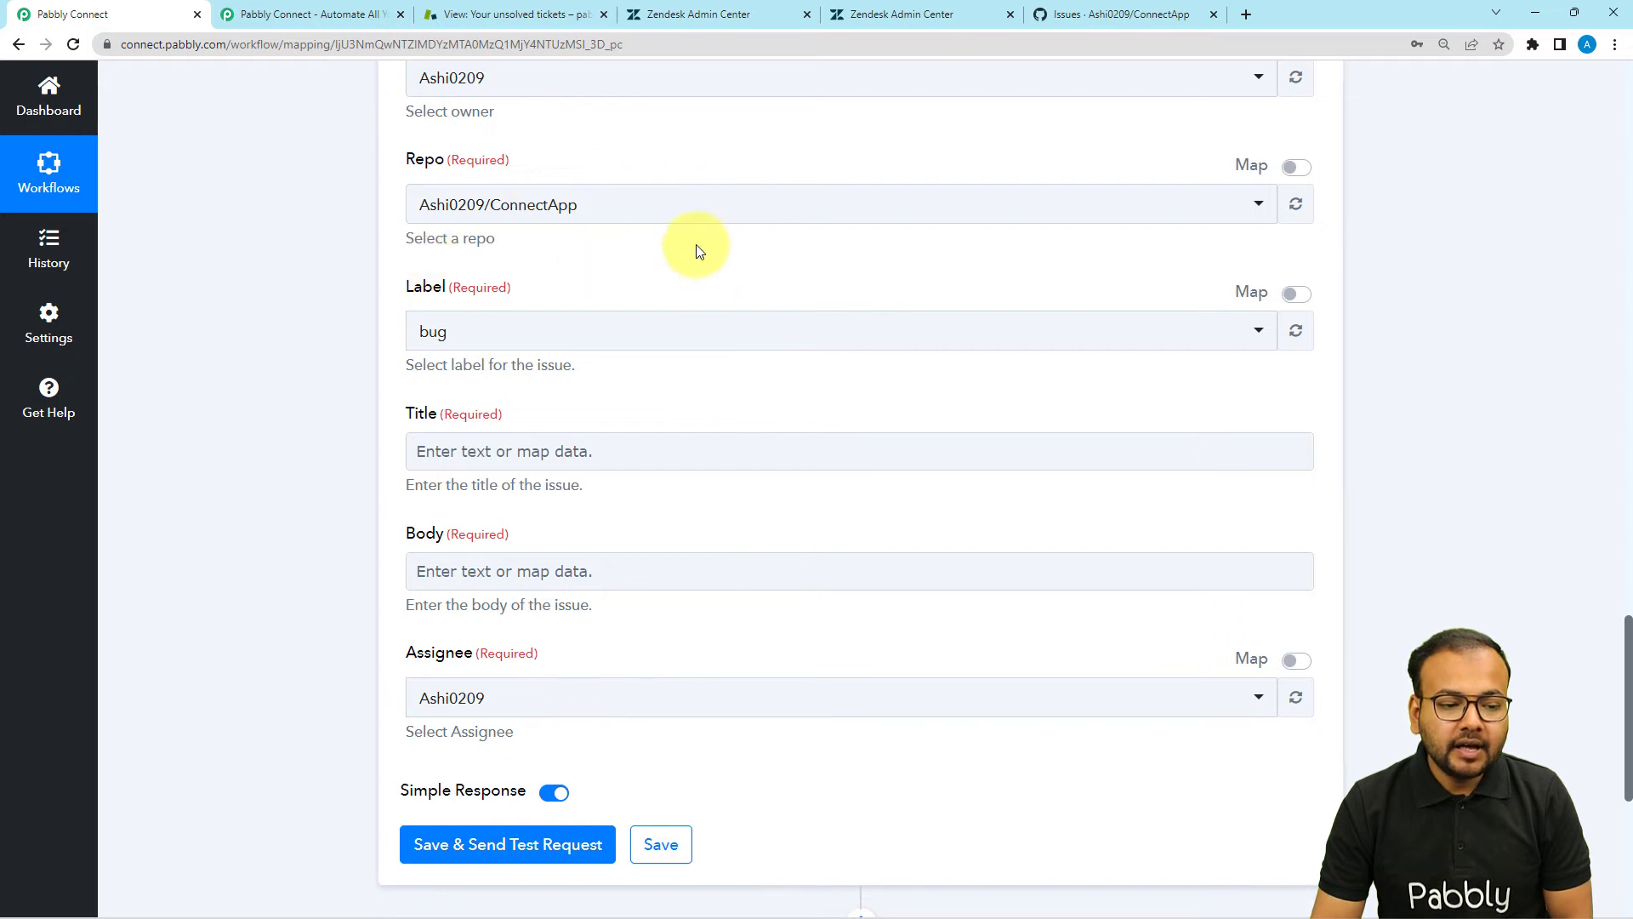
click(432, 218)
click(426, 297)
scroll(337, 226, down, 2)
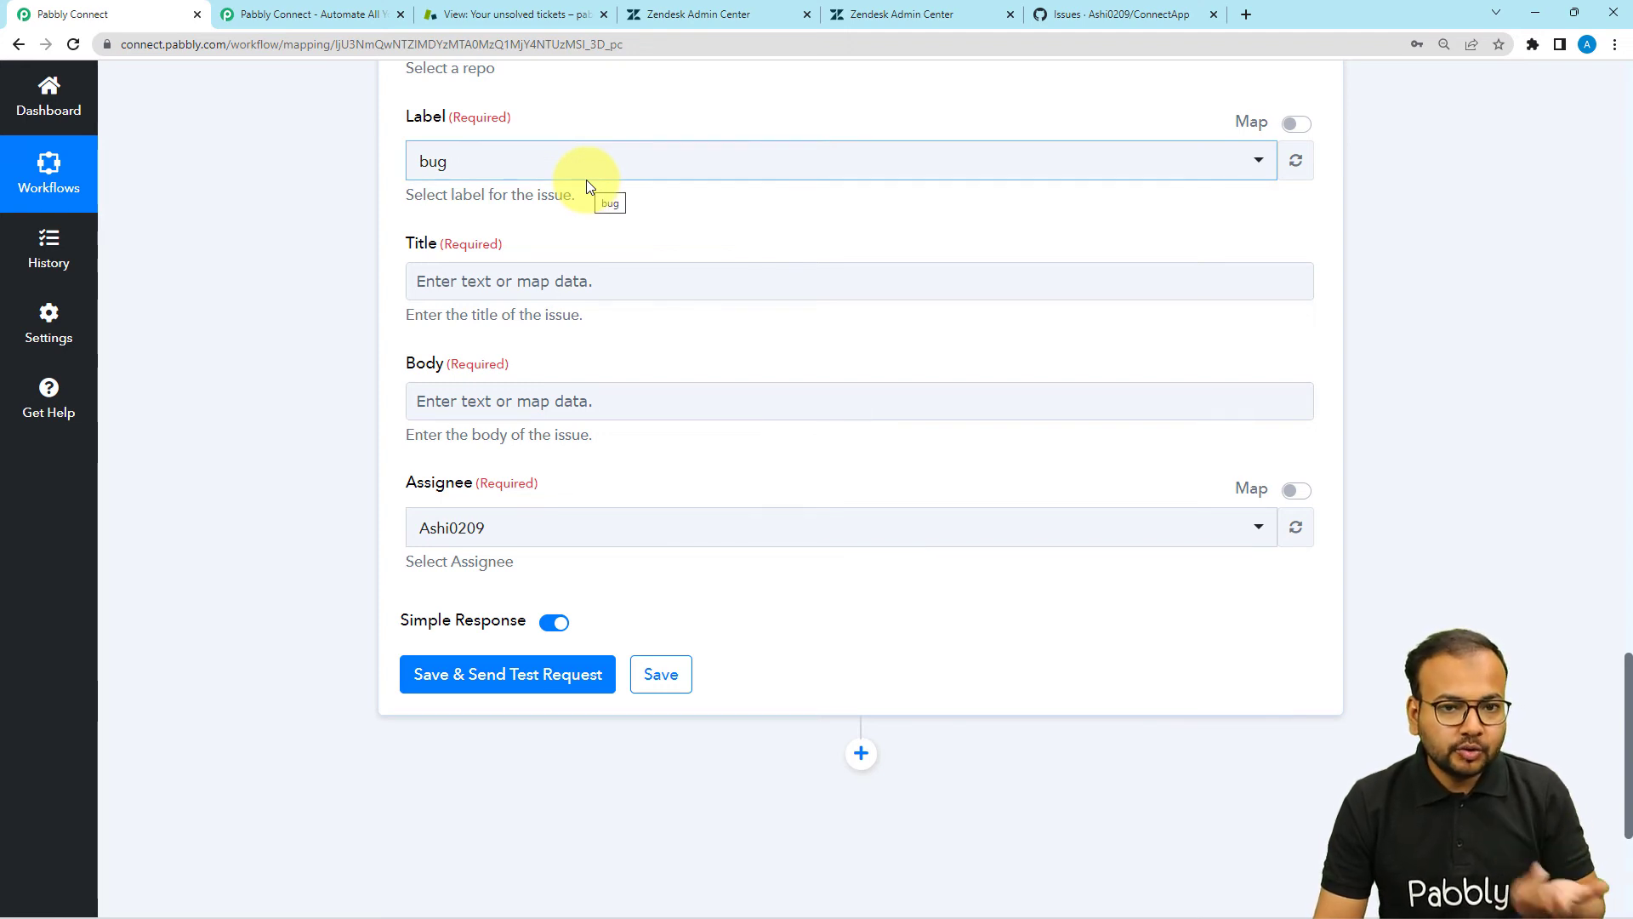
click(587, 175)
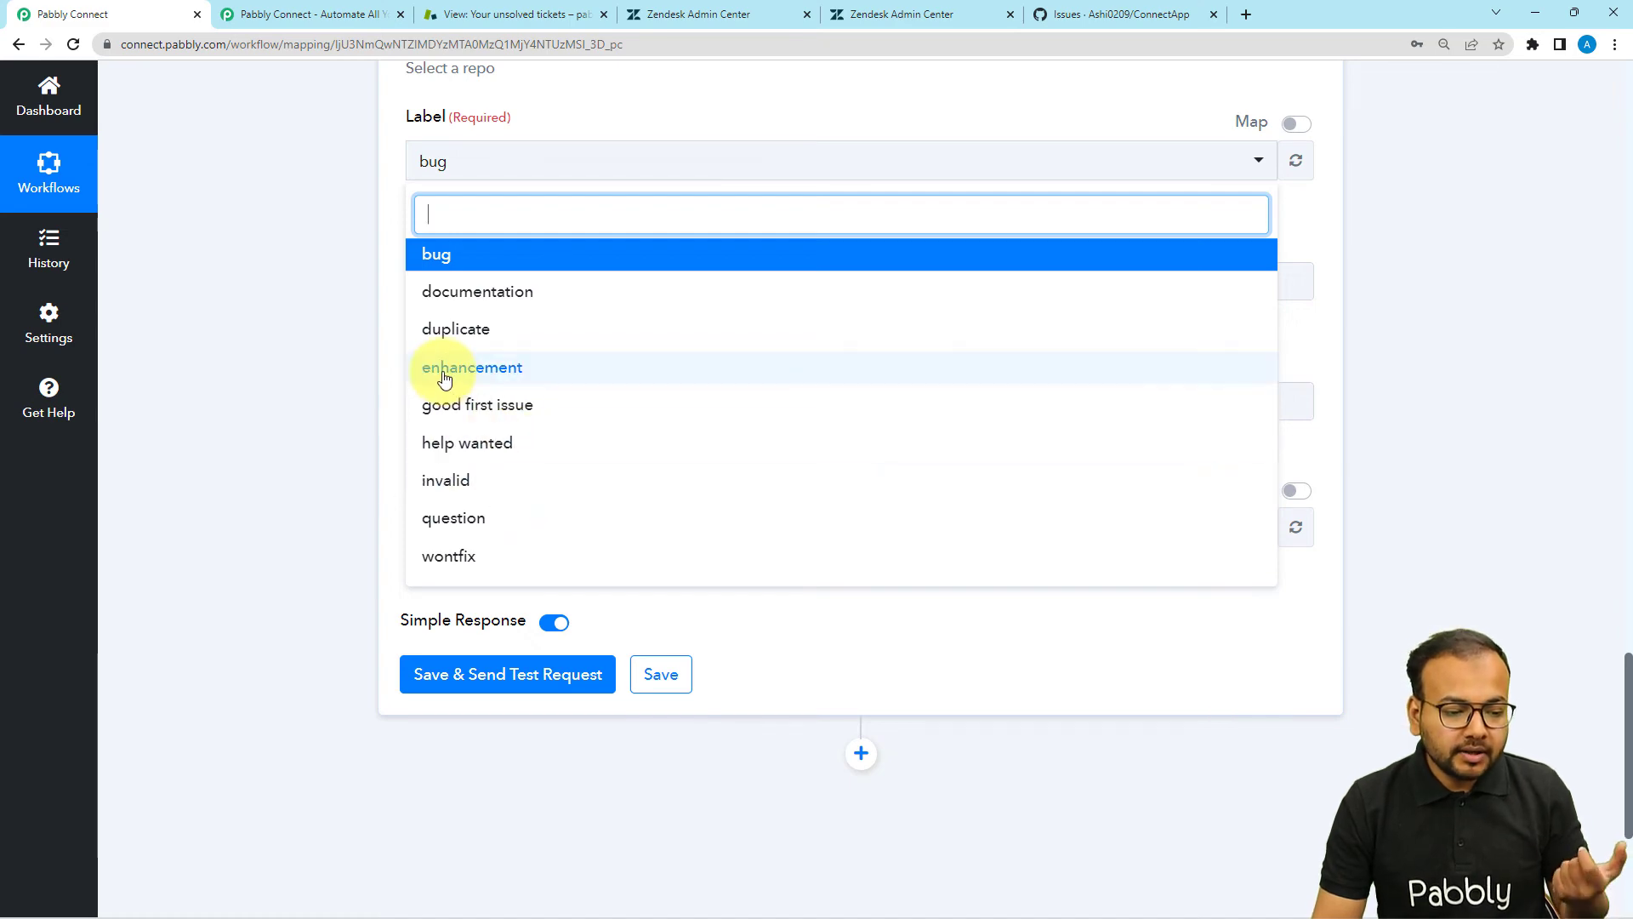
click(449, 455)
Examine the ticket subject and ticket description in the Zendesk trigger's received response
scroll(300, 304, up, 8)
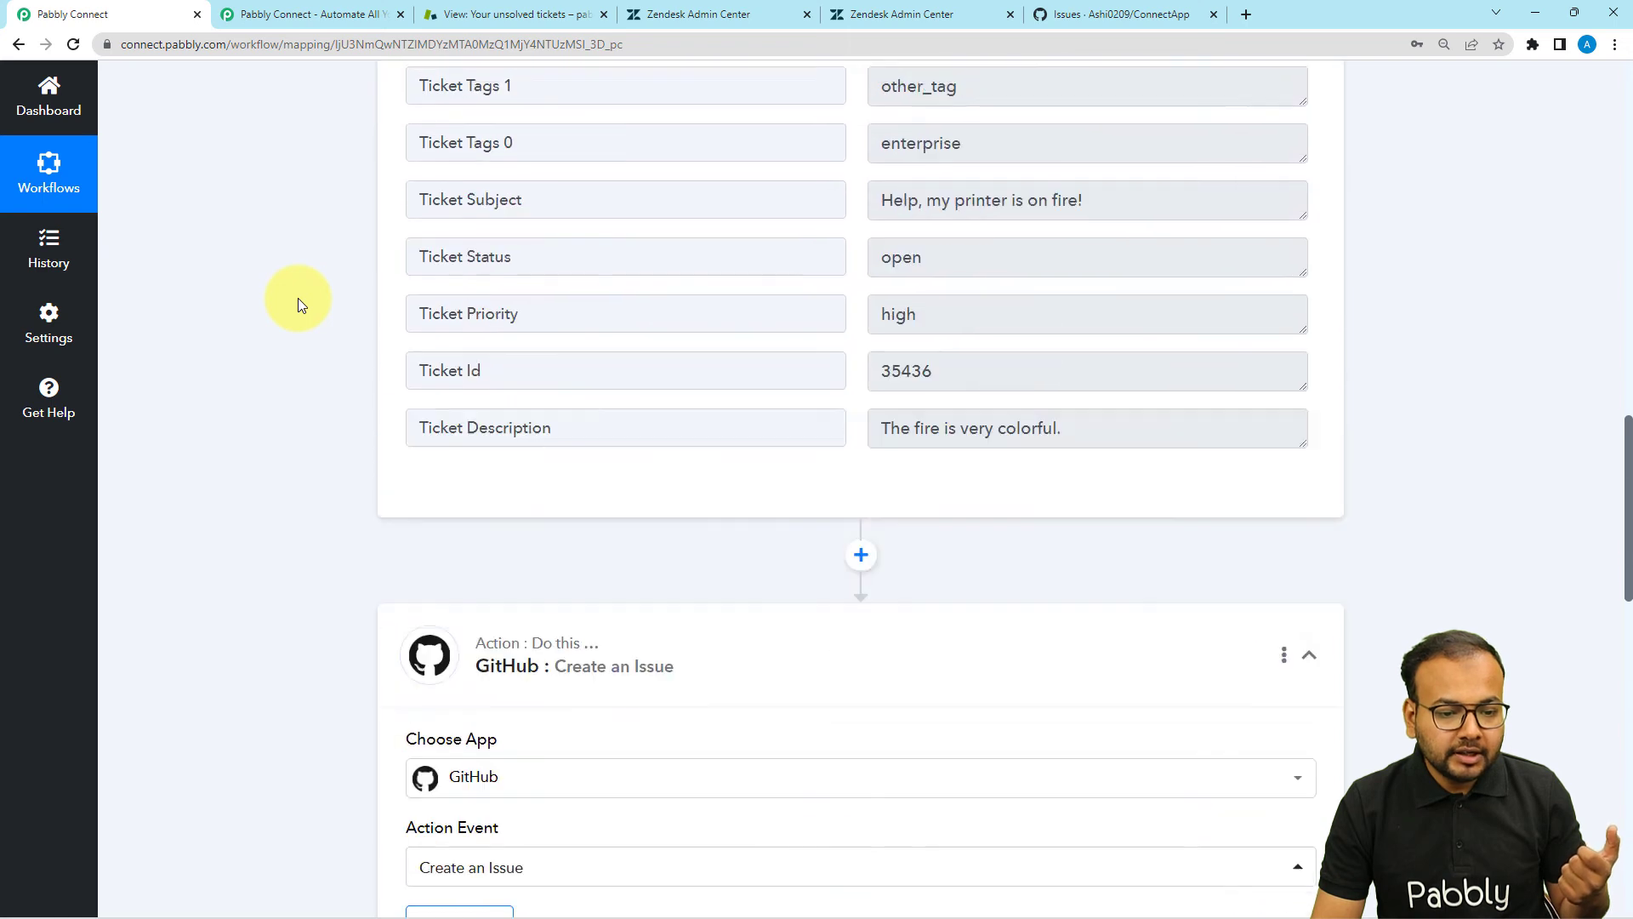
scroll(298, 305, up, 2)
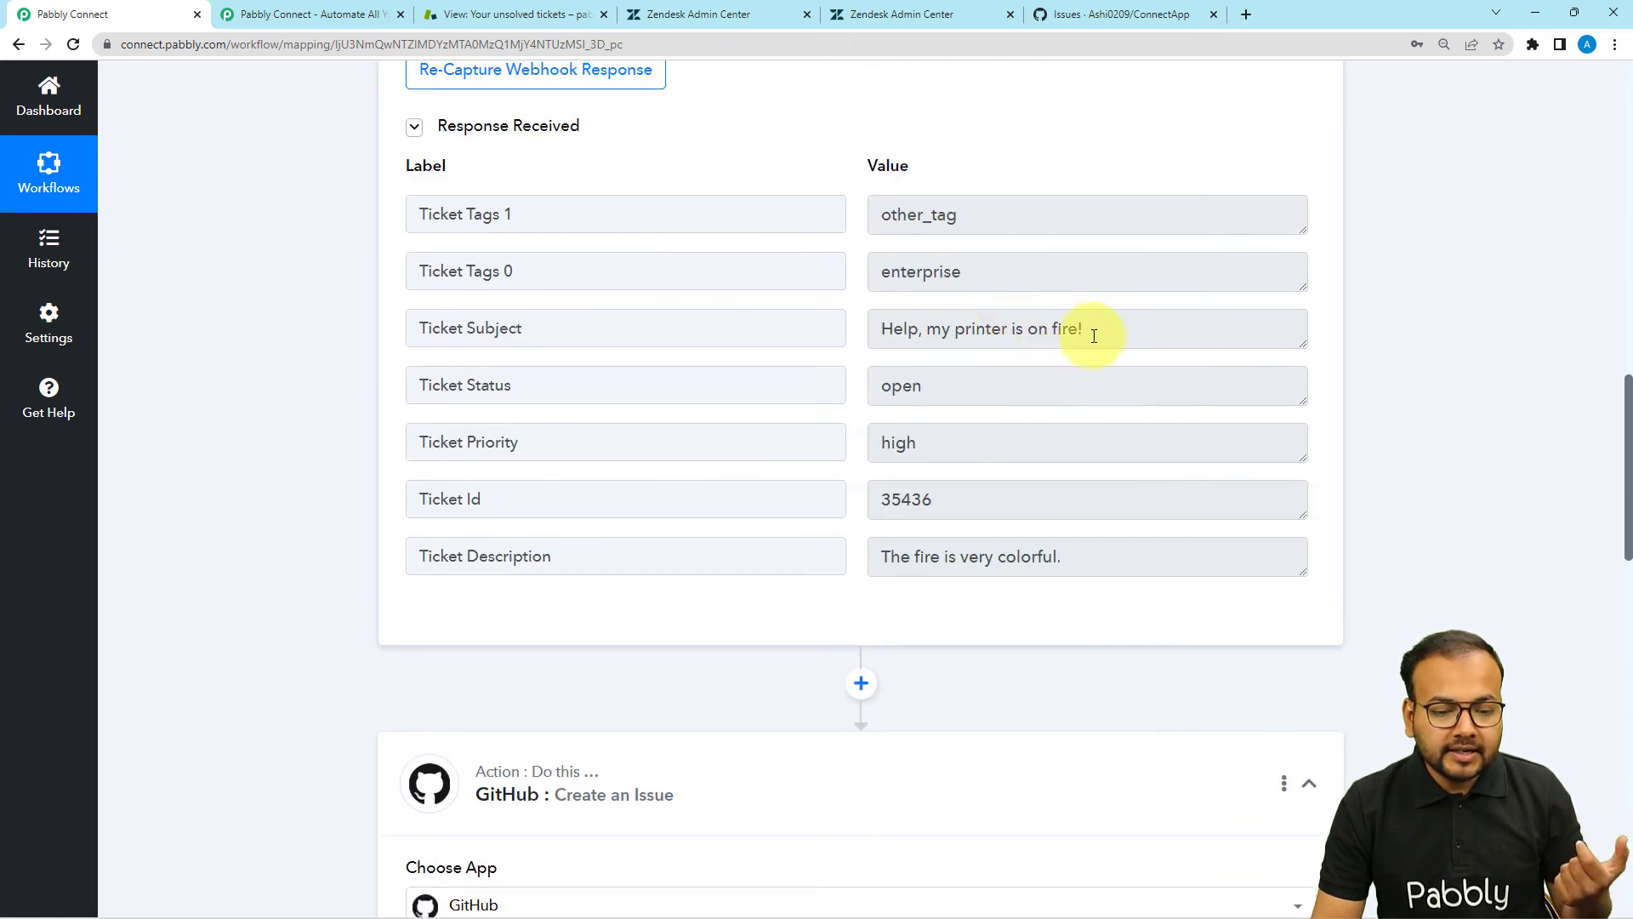
drag(1092, 330, 874, 334)
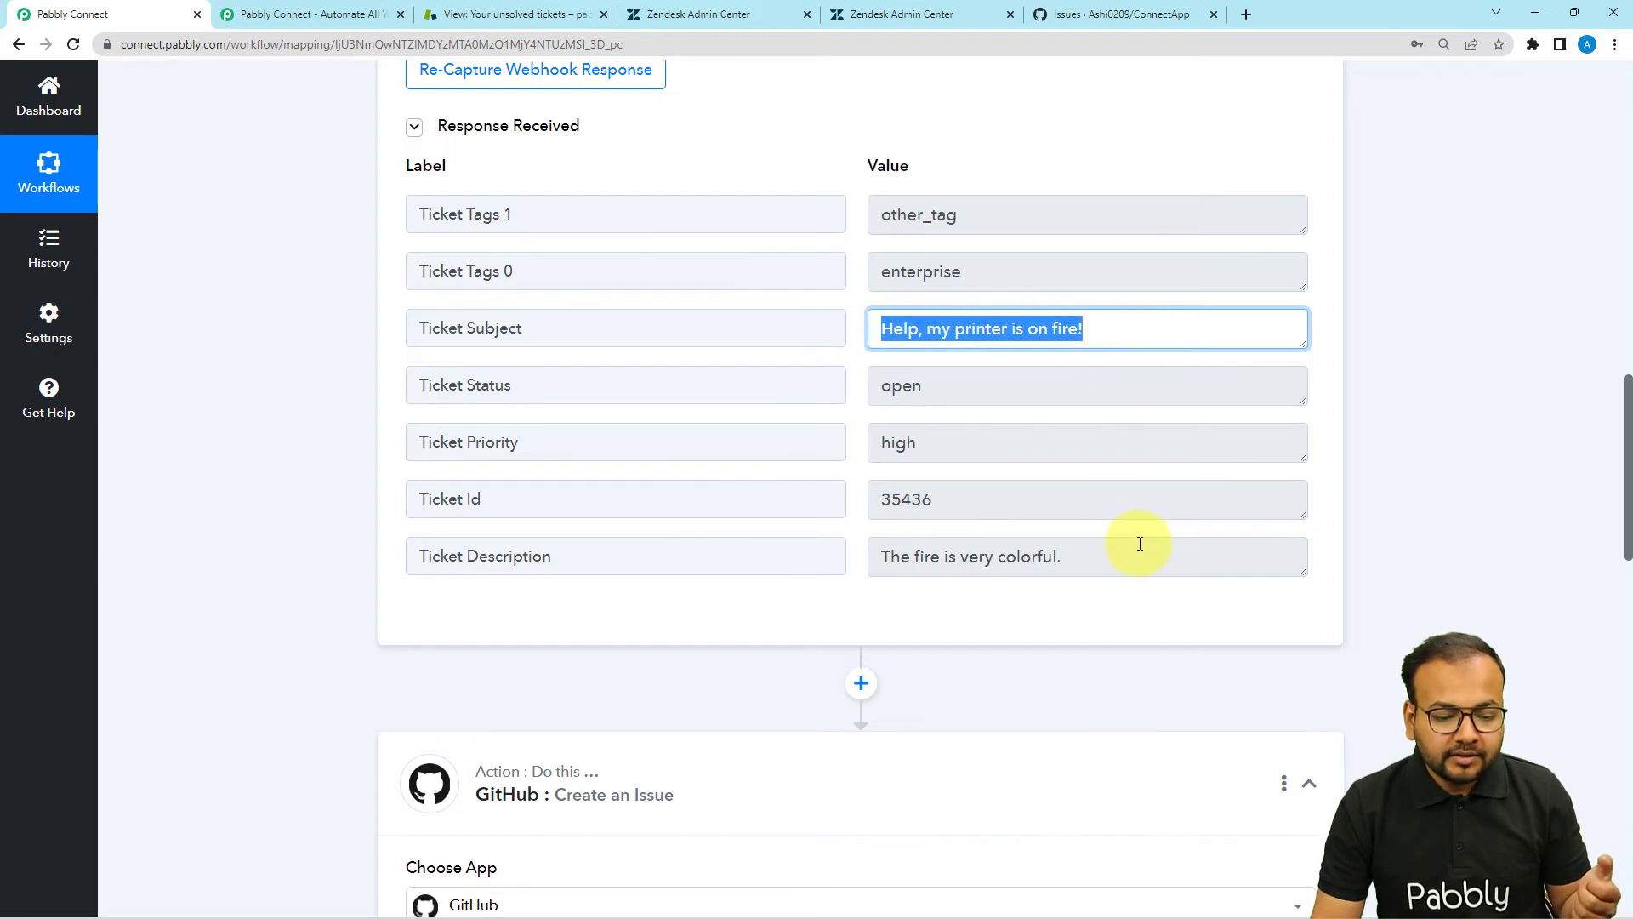
drag(1064, 557, 879, 562)
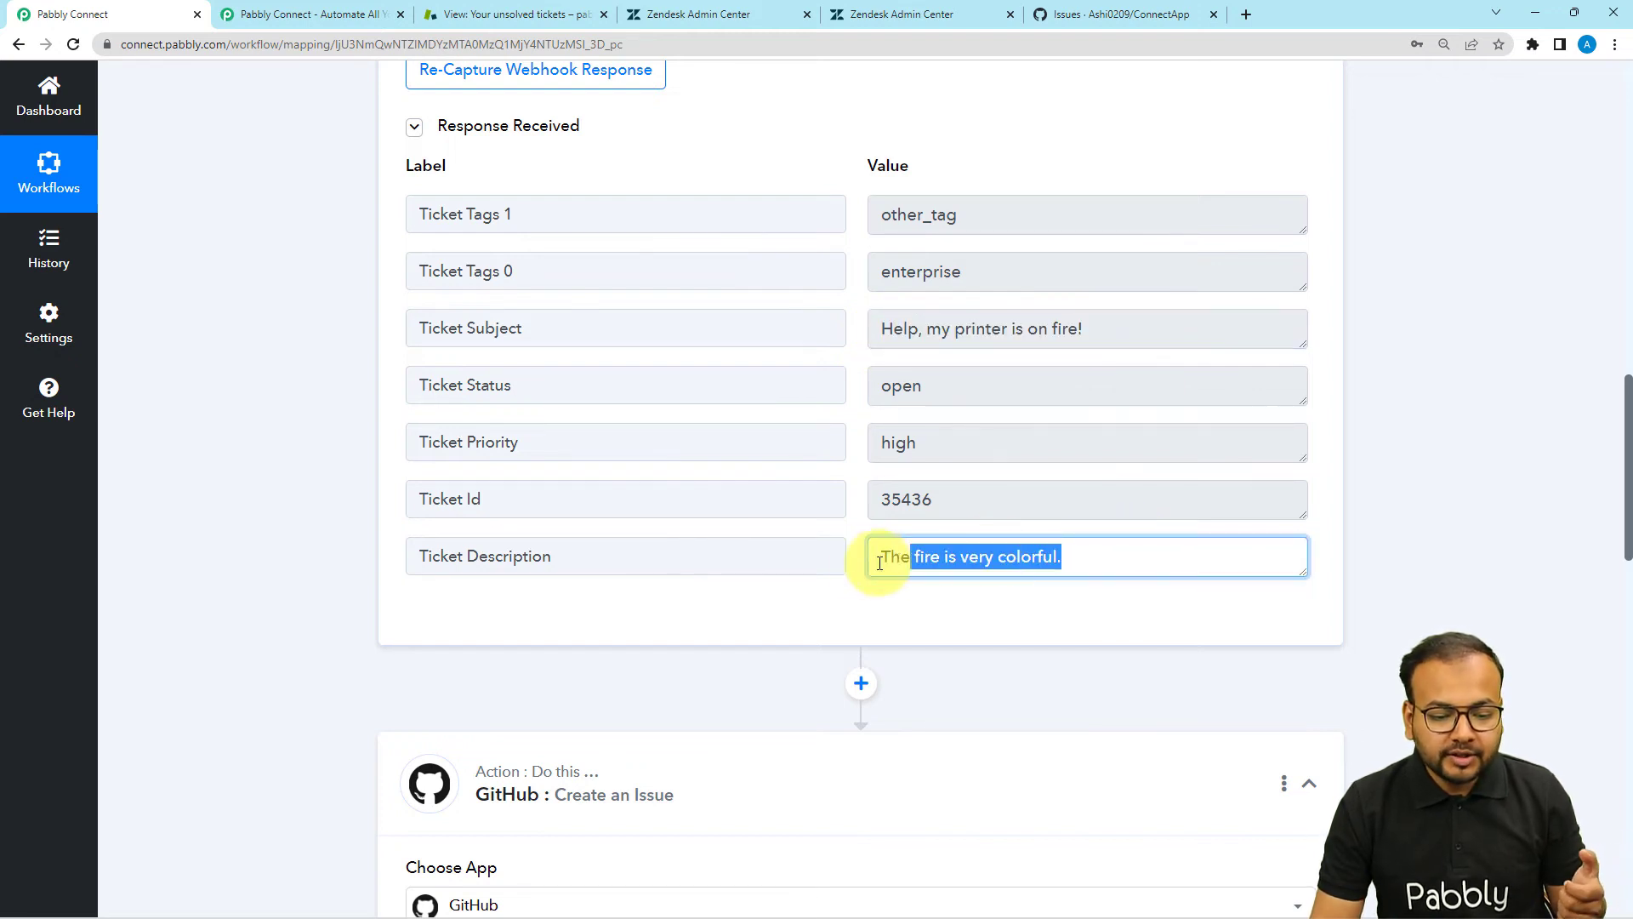
click(366, 355)
scroll(267, 330, down, 4)
scroll(267, 328, down, 10)
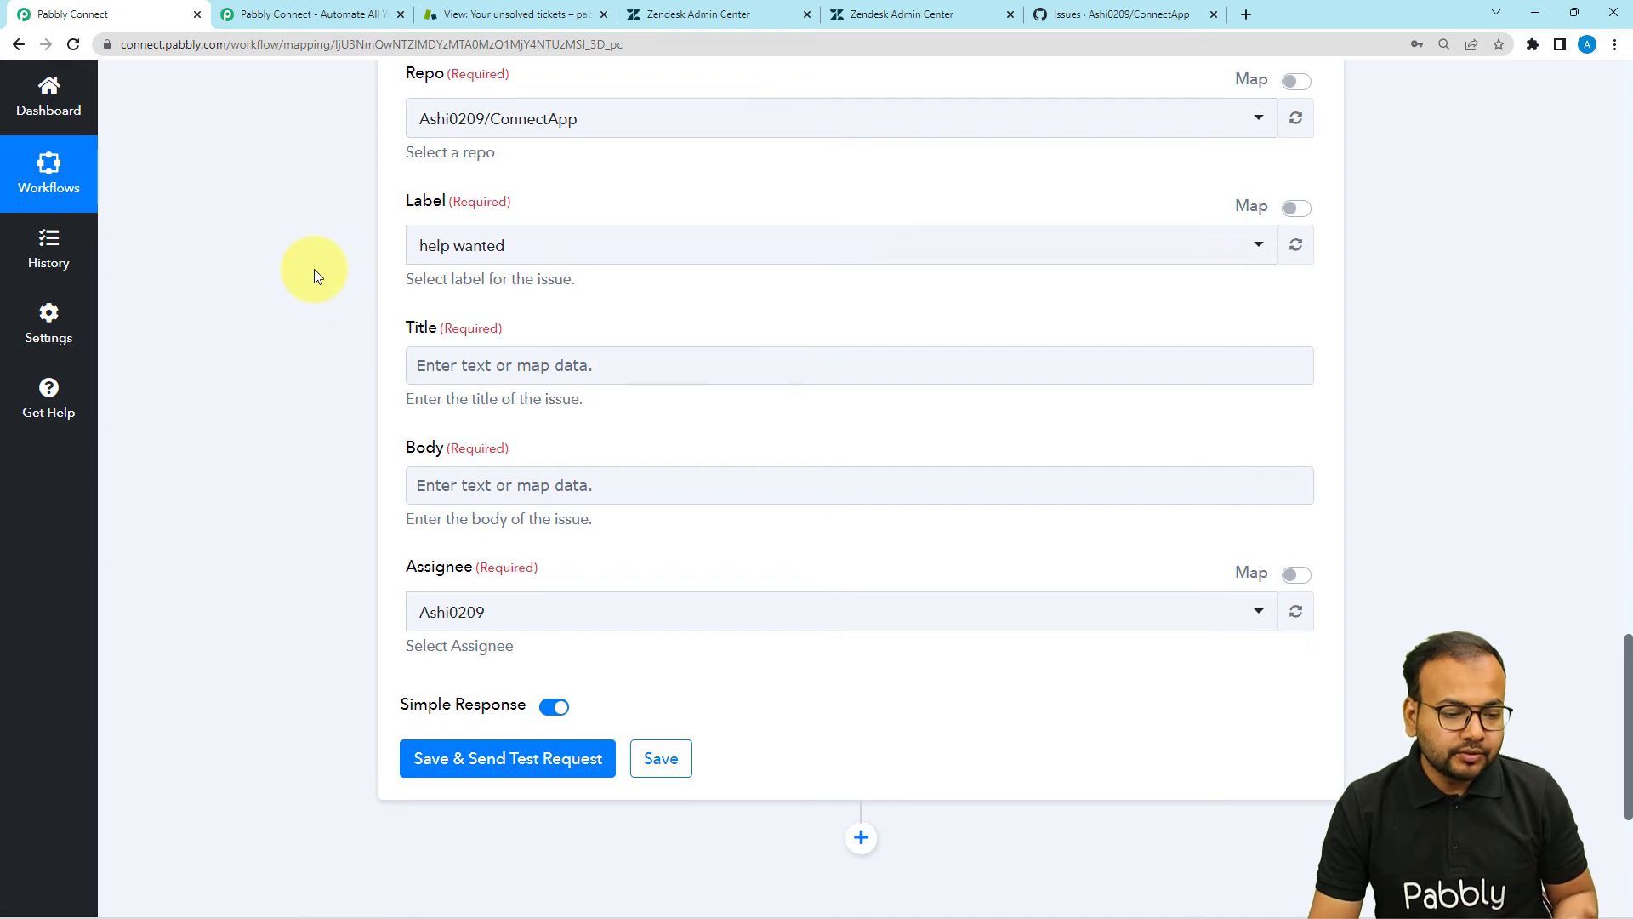
scroll(313, 270, down, 2)
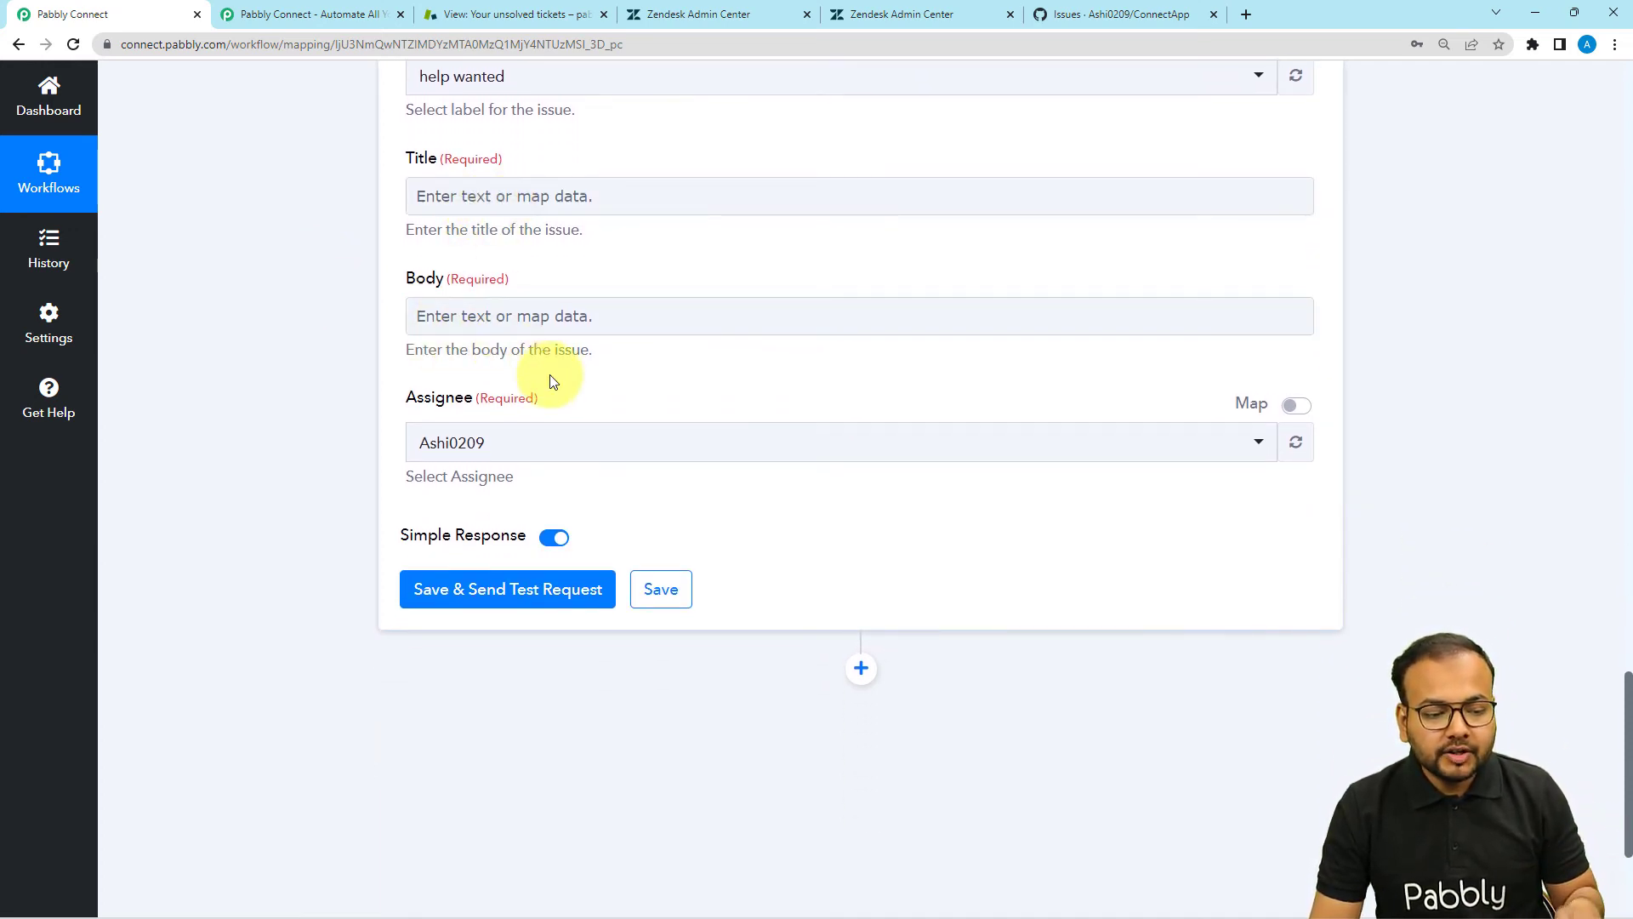
Check the available assignees for the GitHub issue and recheck the ticket subject in the Zendesk response
click(1185, 443)
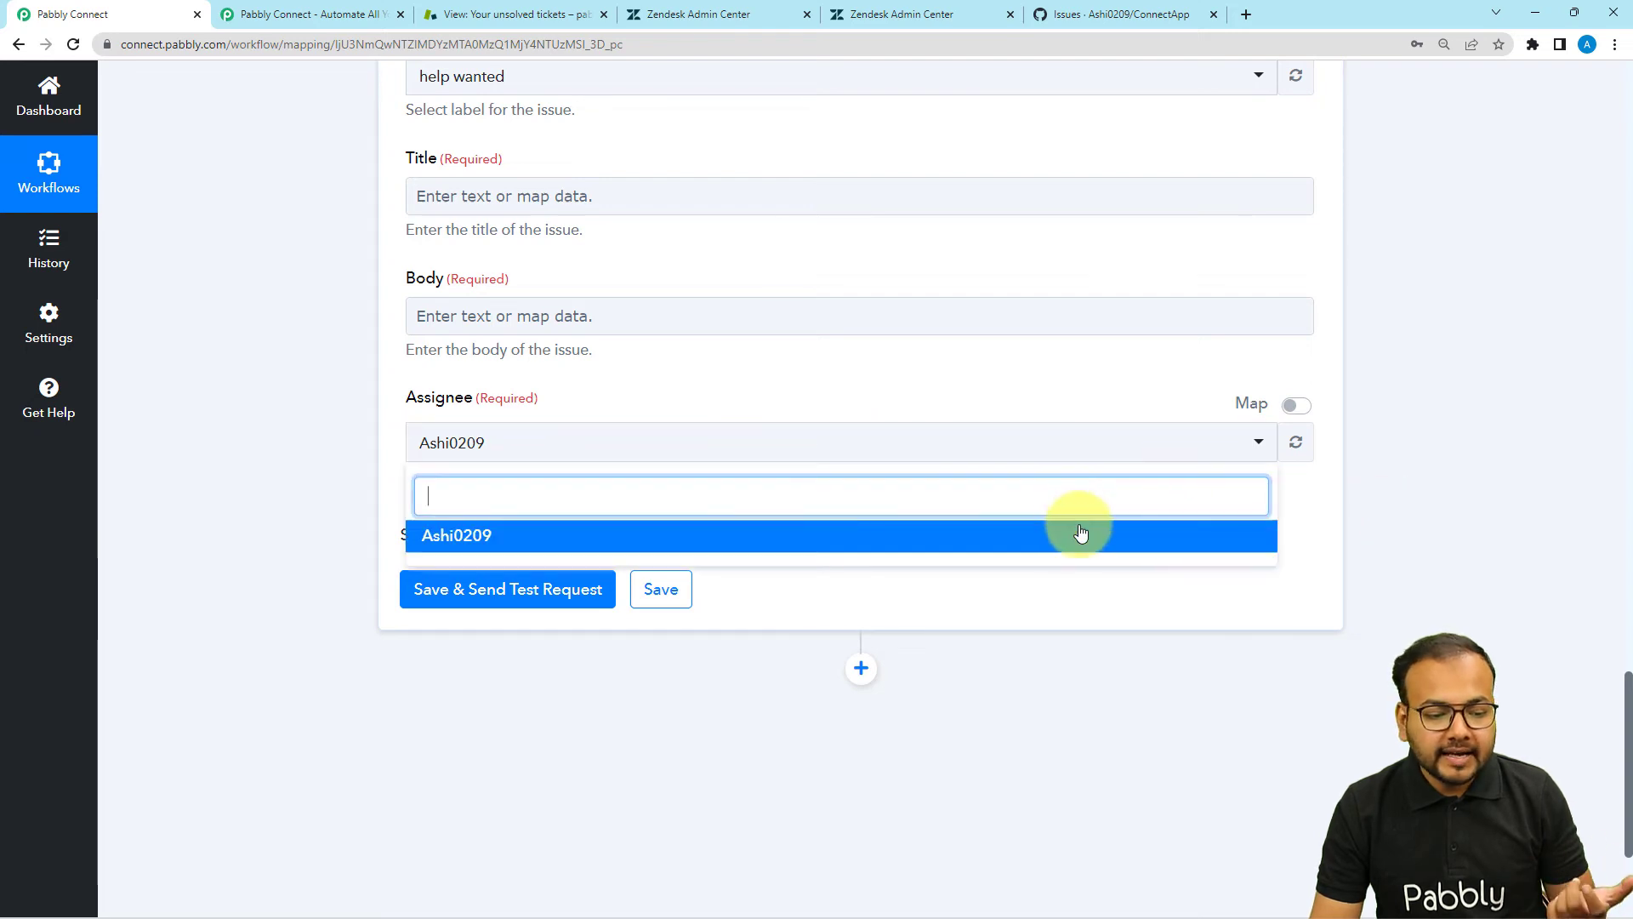
click(1200, 570)
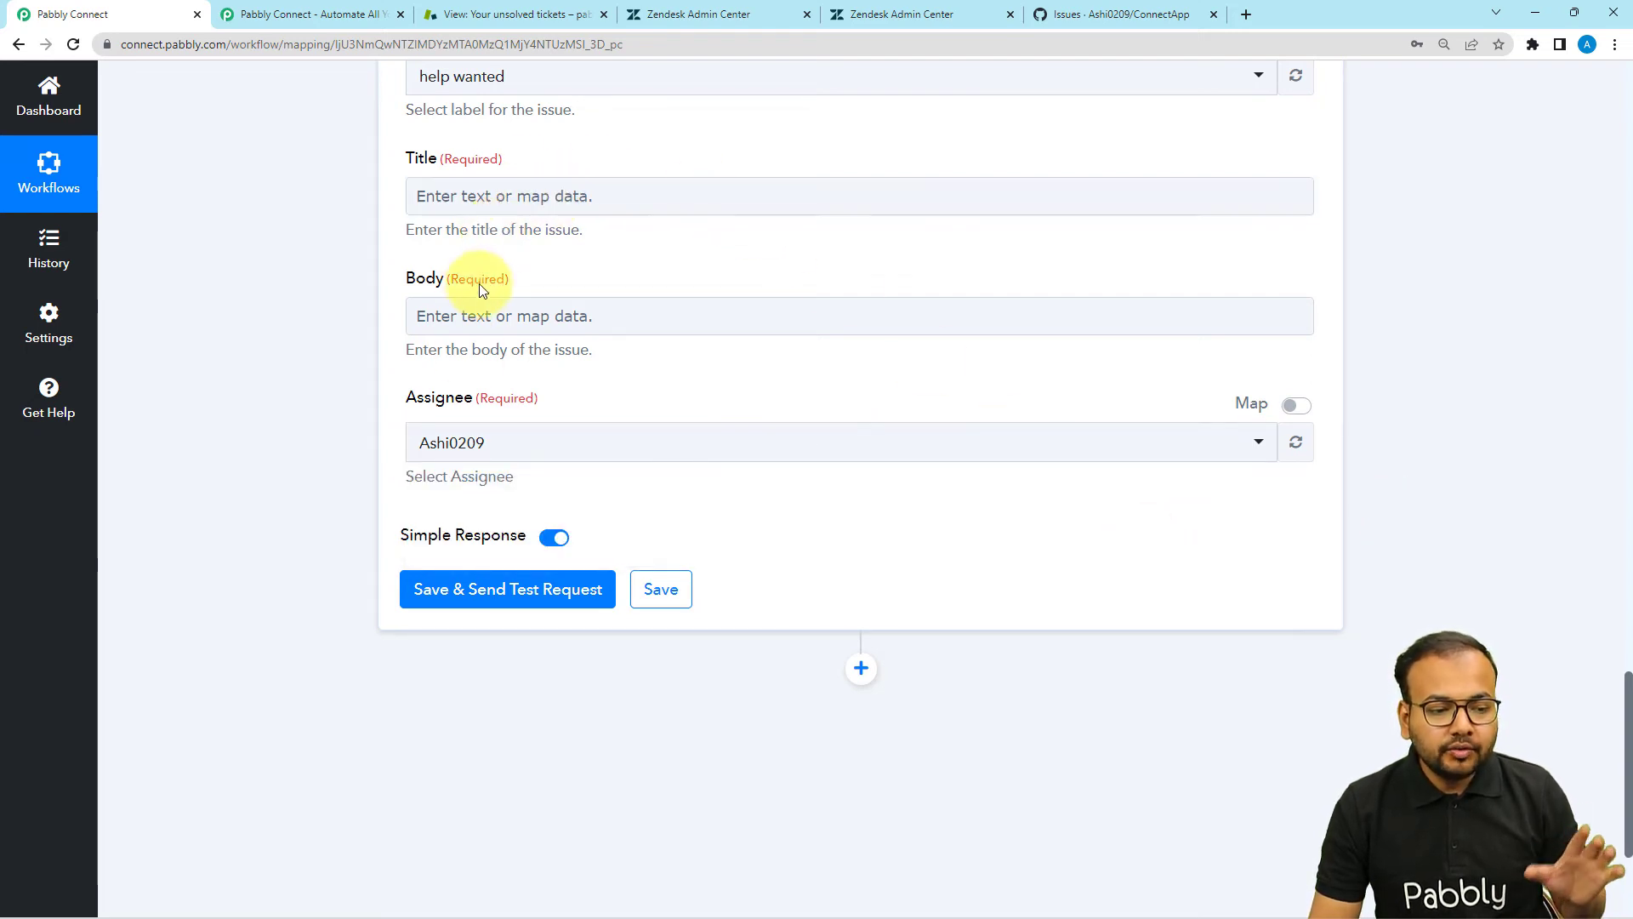
scroll(340, 251, up, 1)
scroll(339, 245, up, 15)
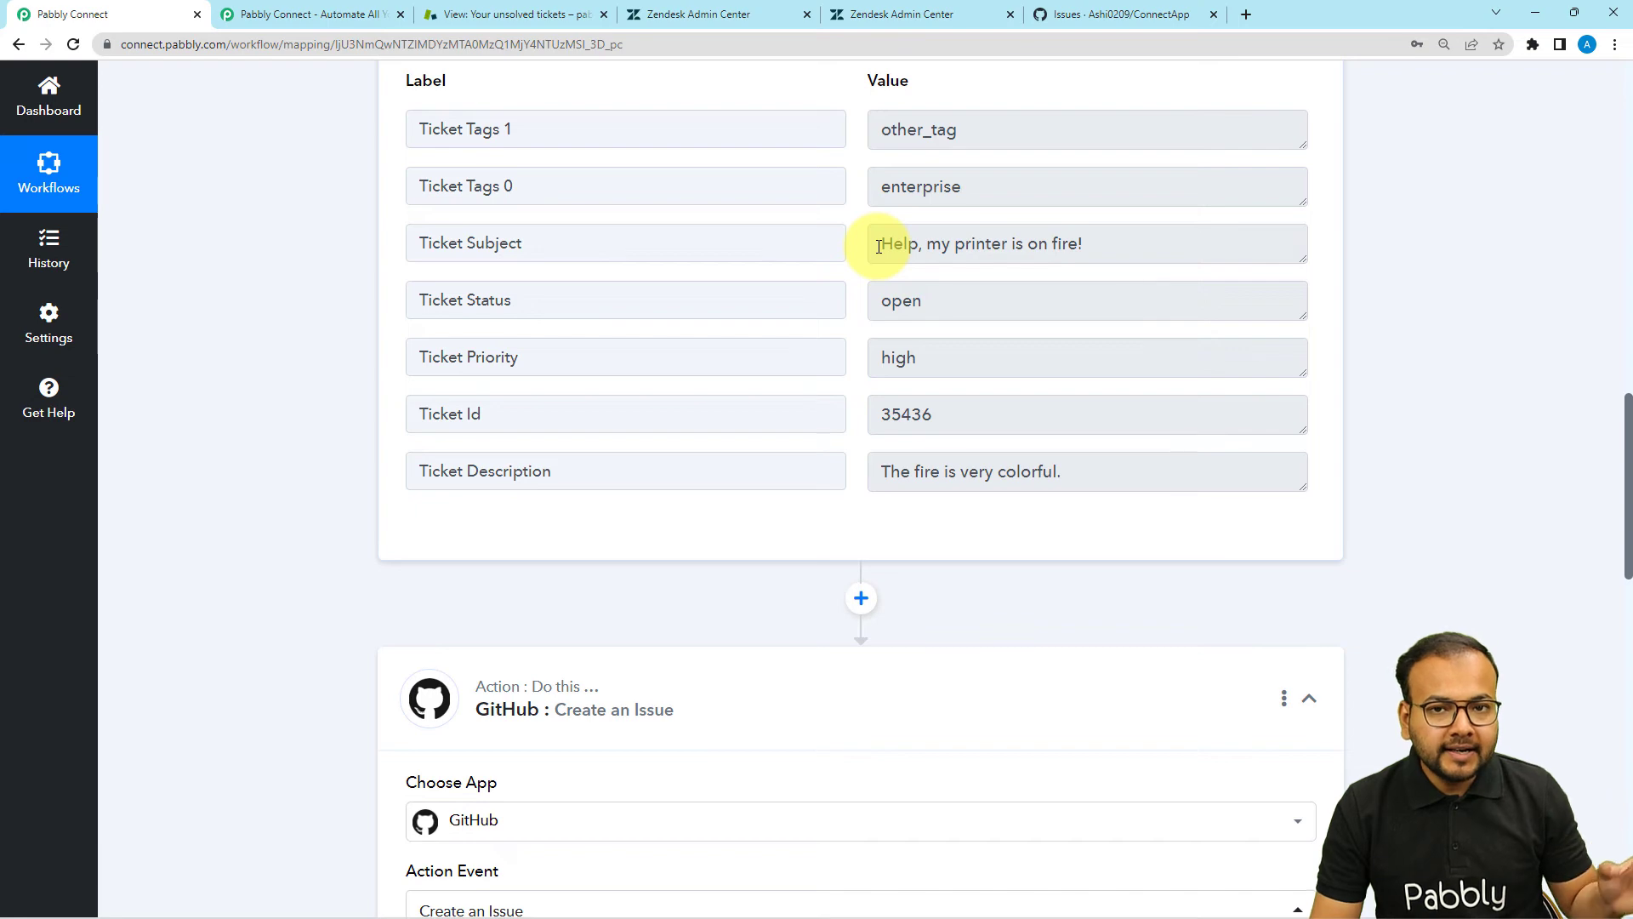
click(543, 240)
click(474, 293)
Map the GitHub issue's title to the Ticket Subject from the Zendesk New Ticket step
scroll(231, 280, down, 8)
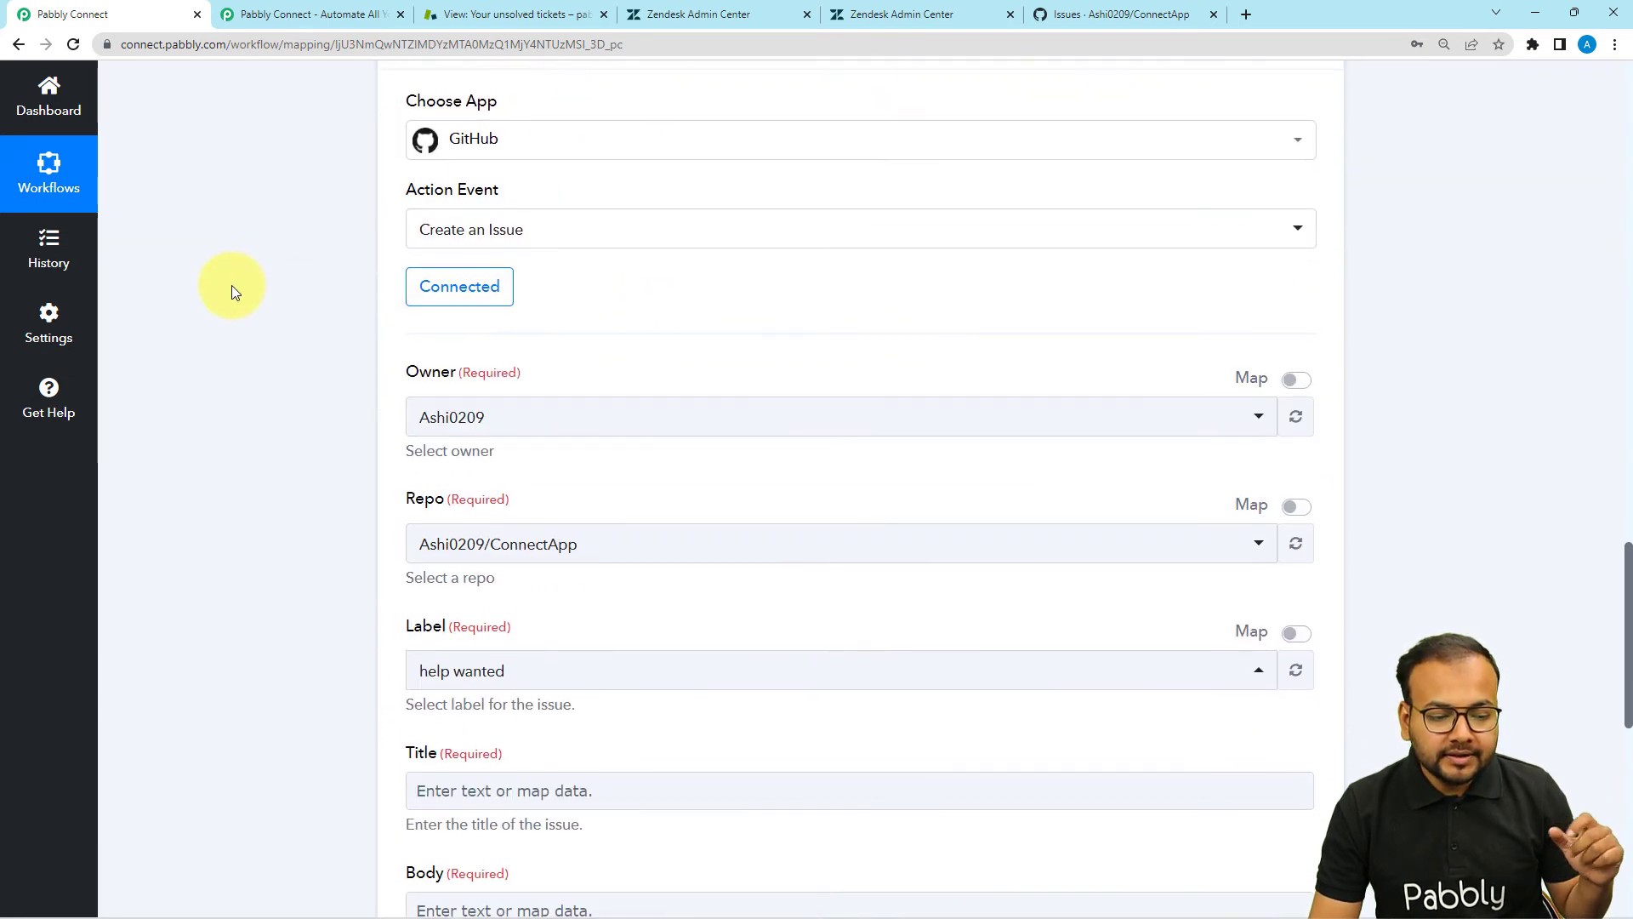
scroll(232, 284, down, 8)
scroll(255, 285, up, 6)
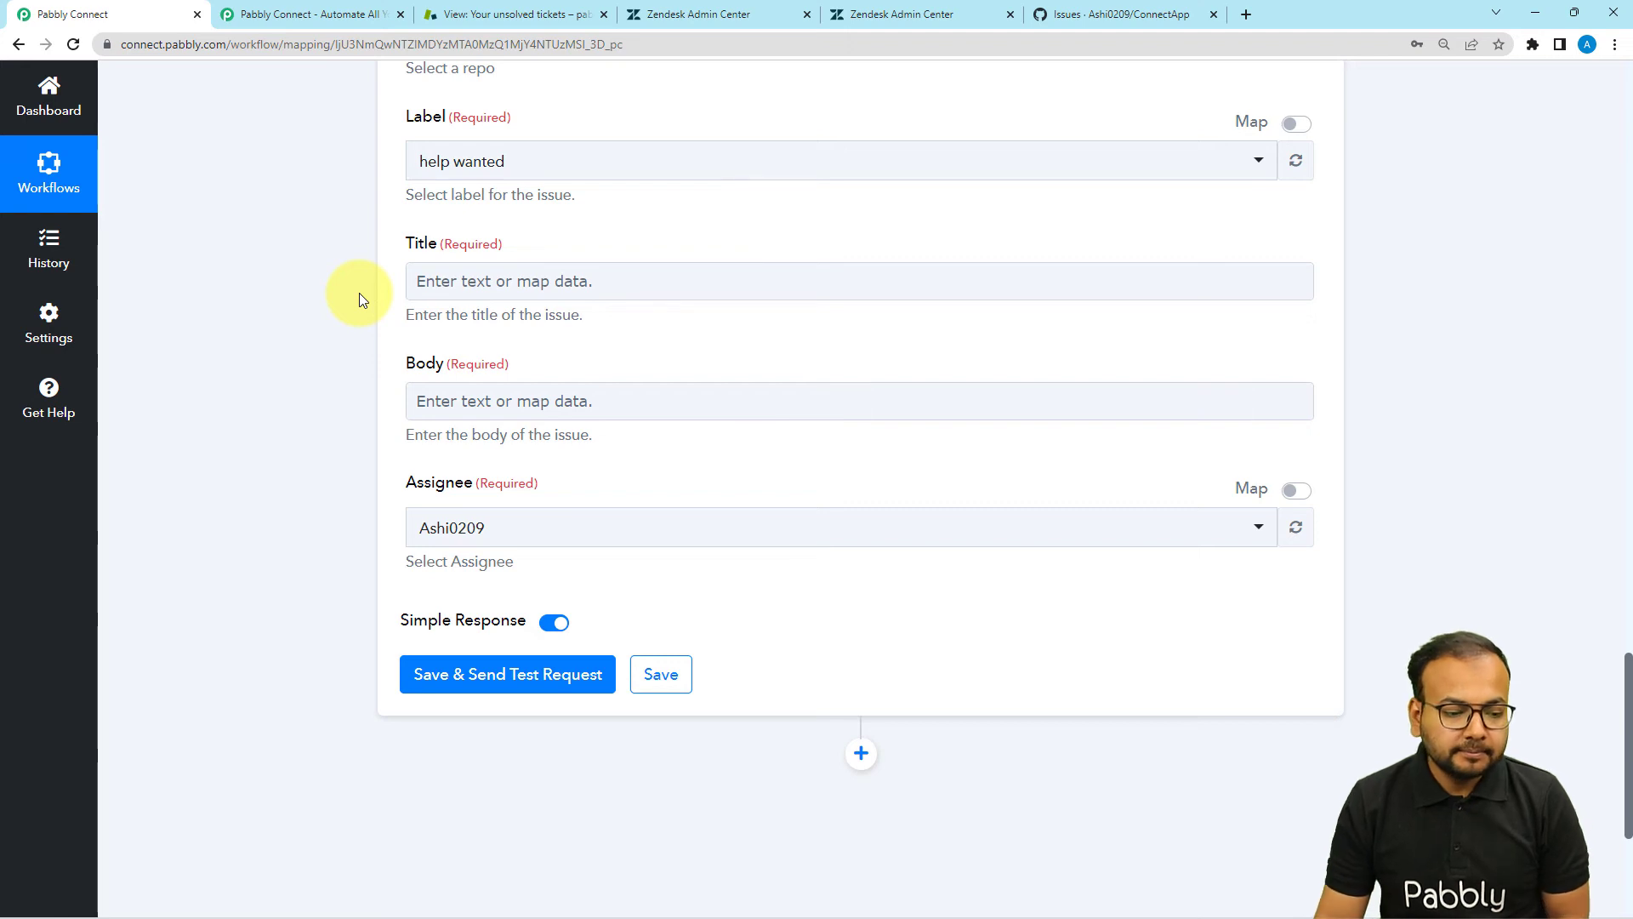
click(453, 287)
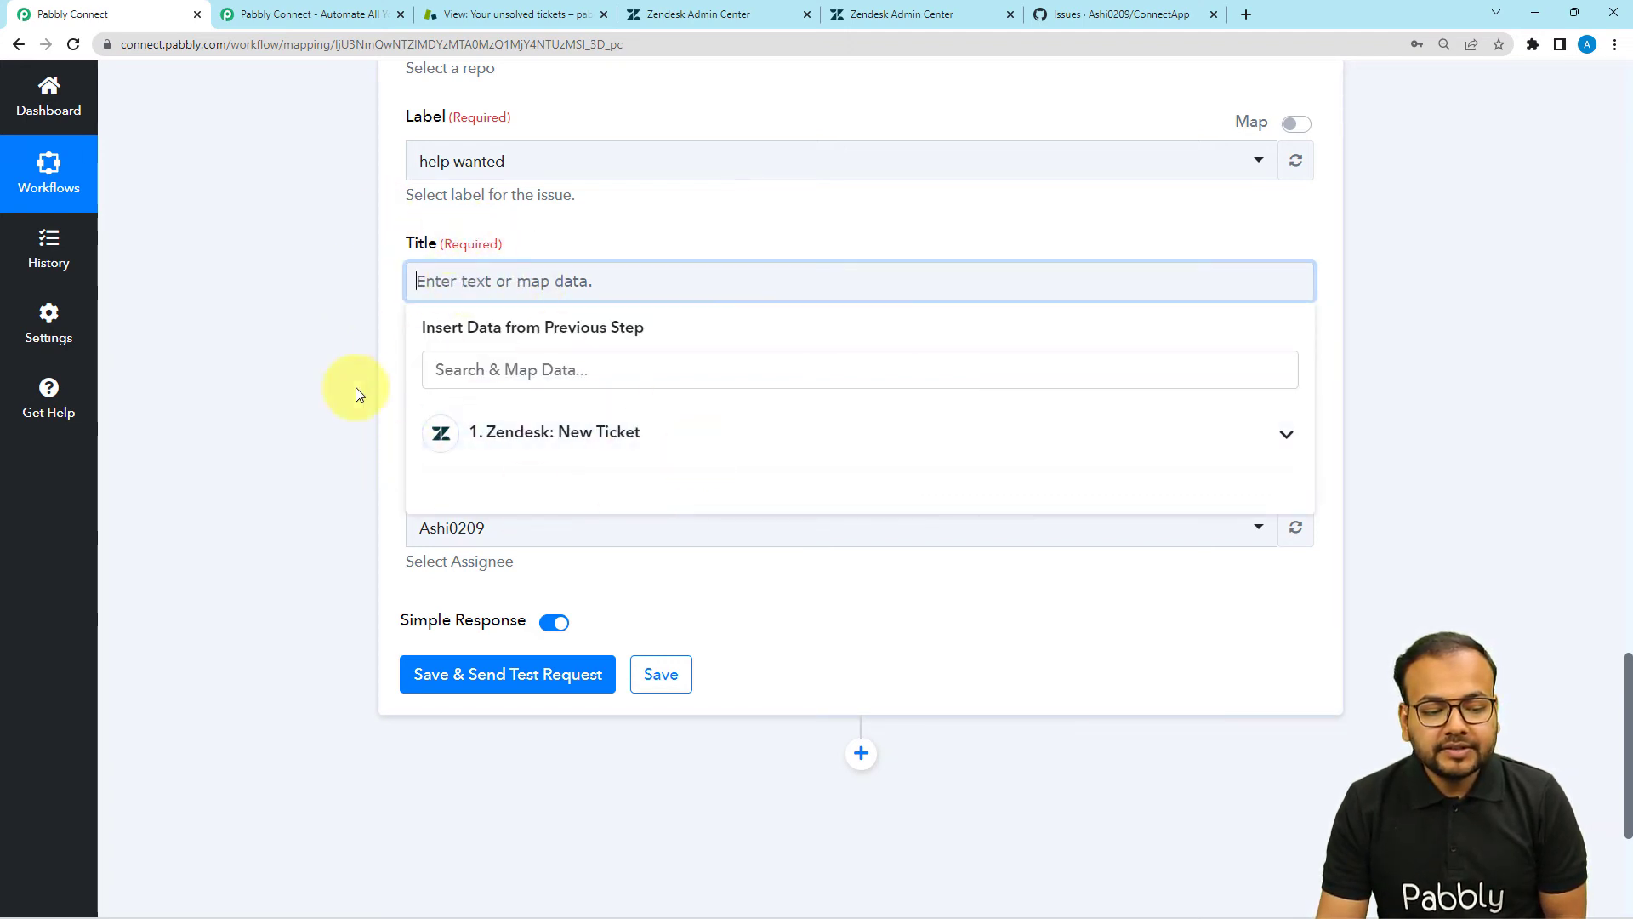
click(529, 442)
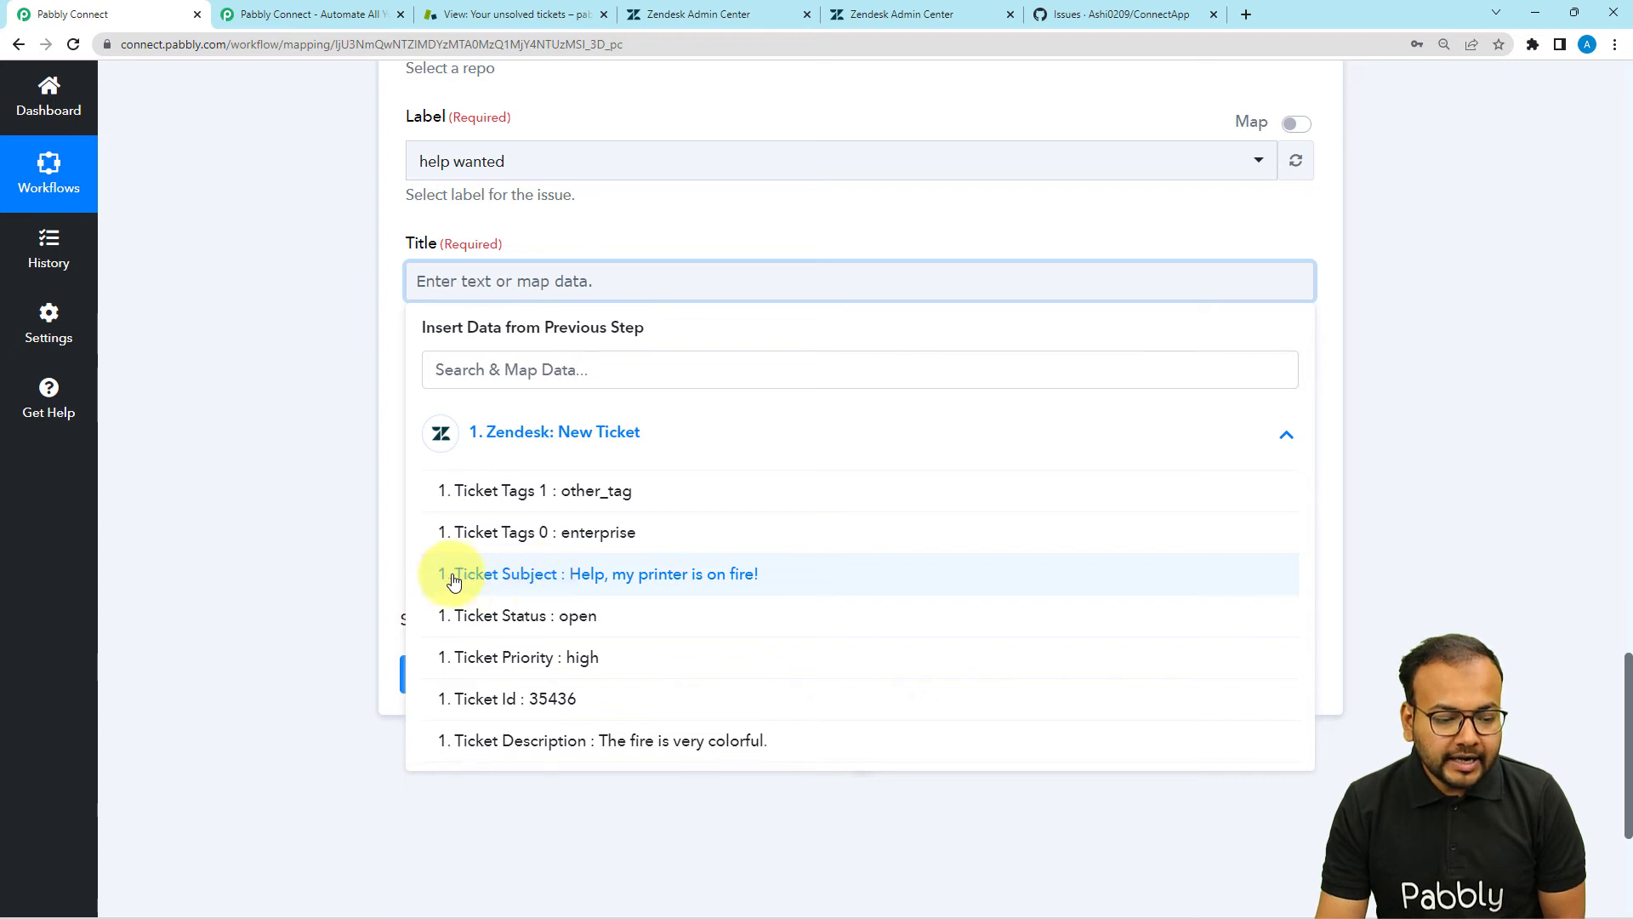
click(620, 579)
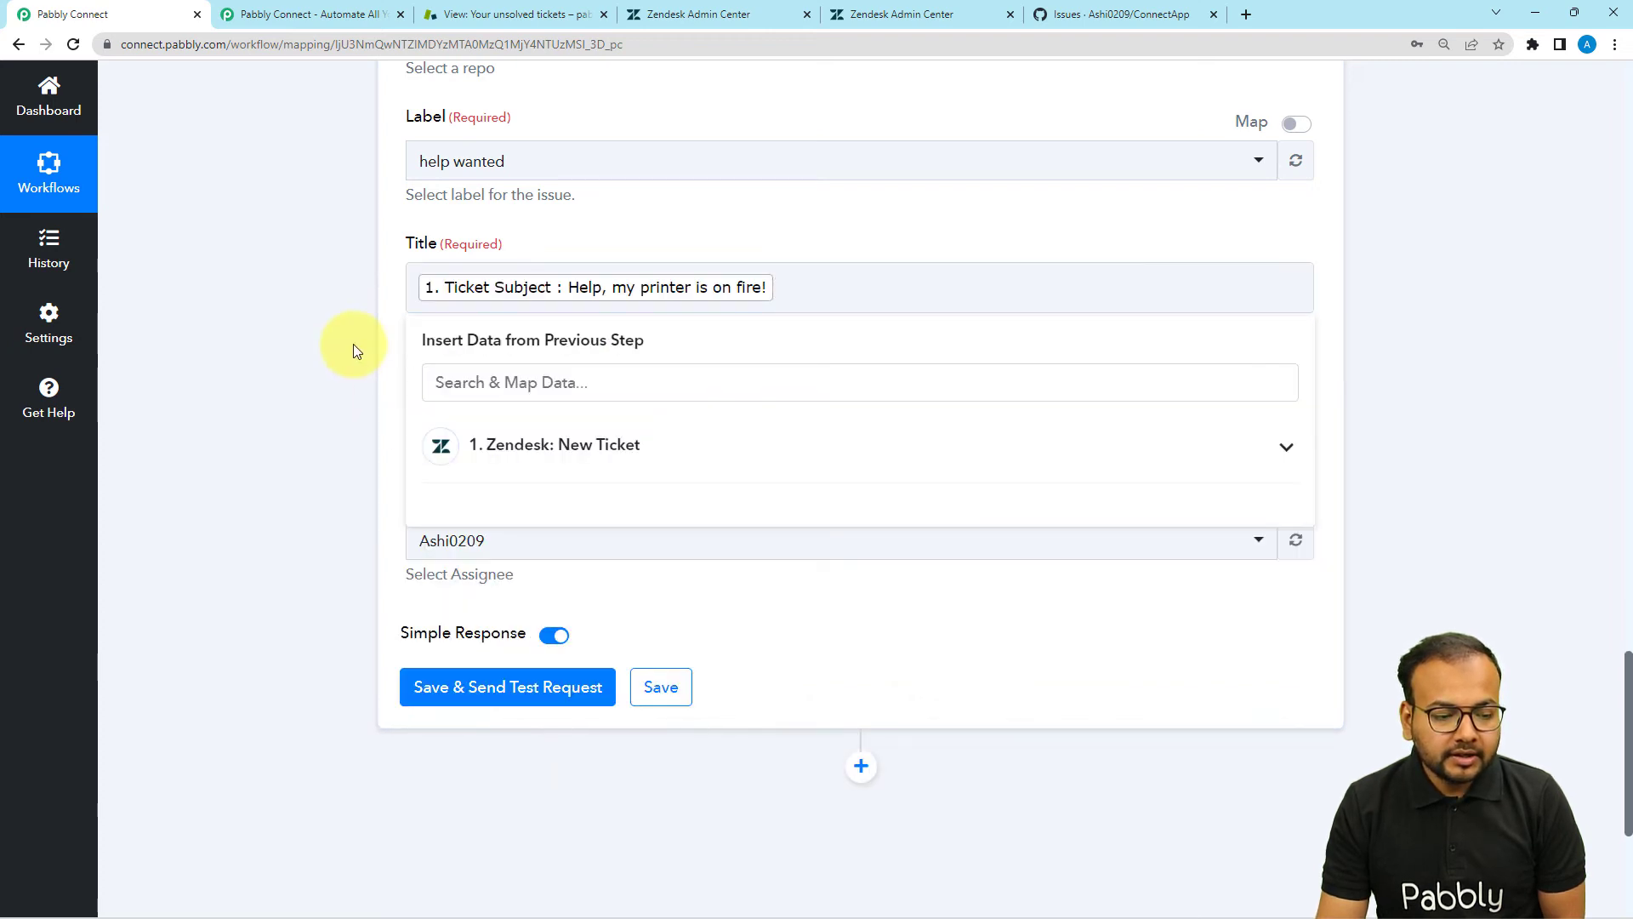
click(354, 343)
Map the GitHub issue's body to the Ticket Description from the Zendesk New Ticket step
click(454, 406)
scroll(454, 406, down, 3)
click(510, 327)
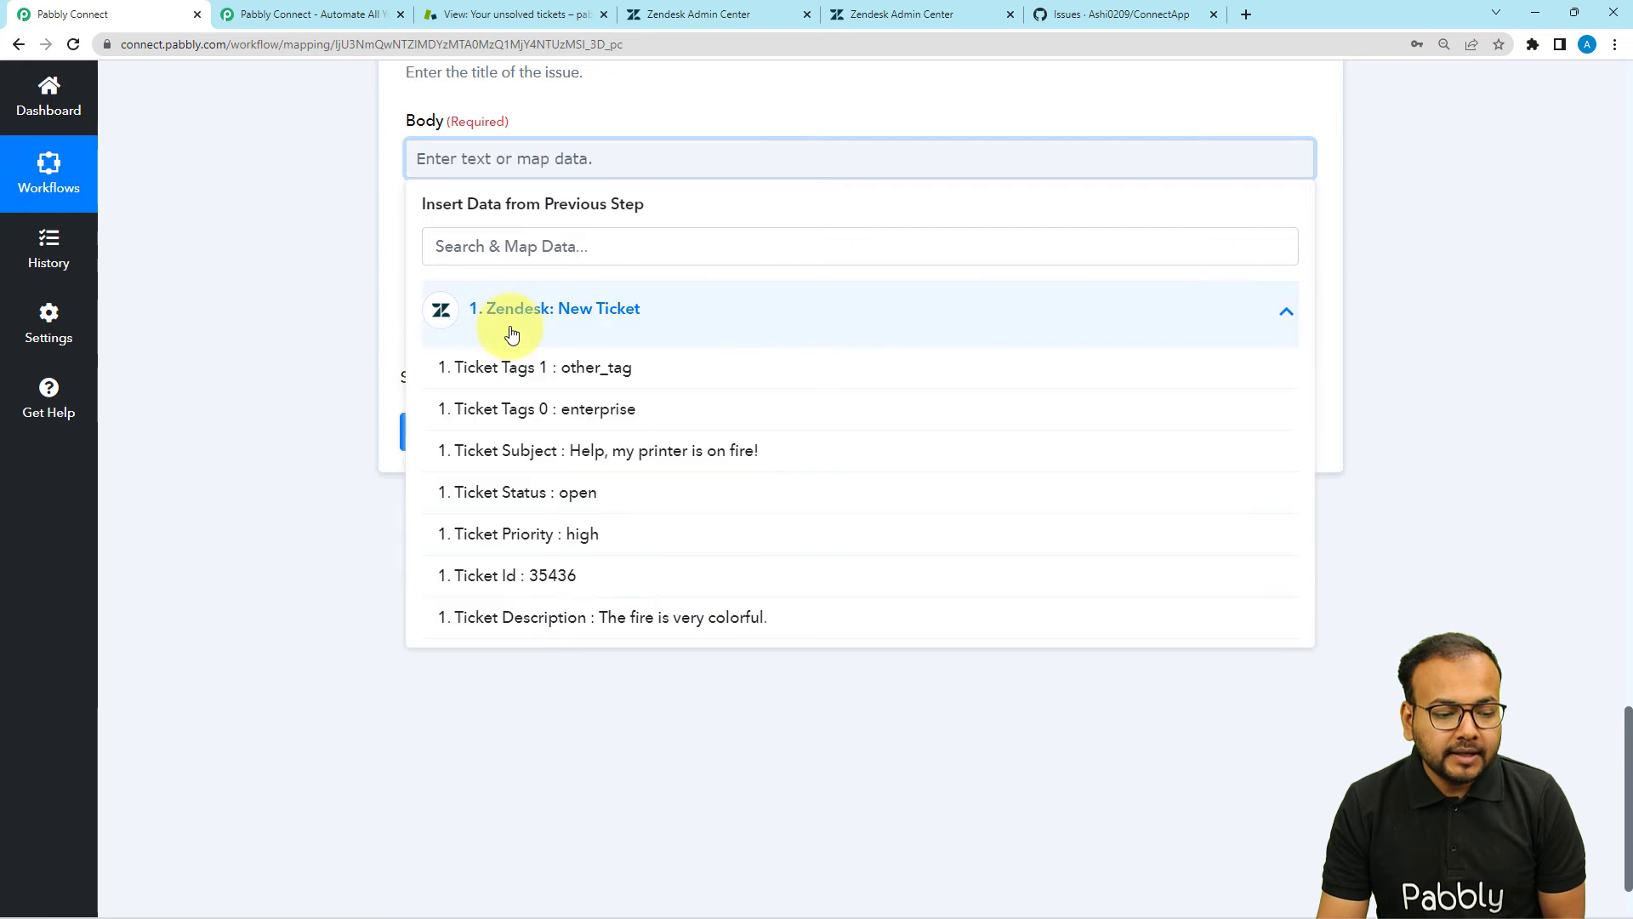
click(539, 627)
click(247, 272)
scroll(247, 272, up, 4)
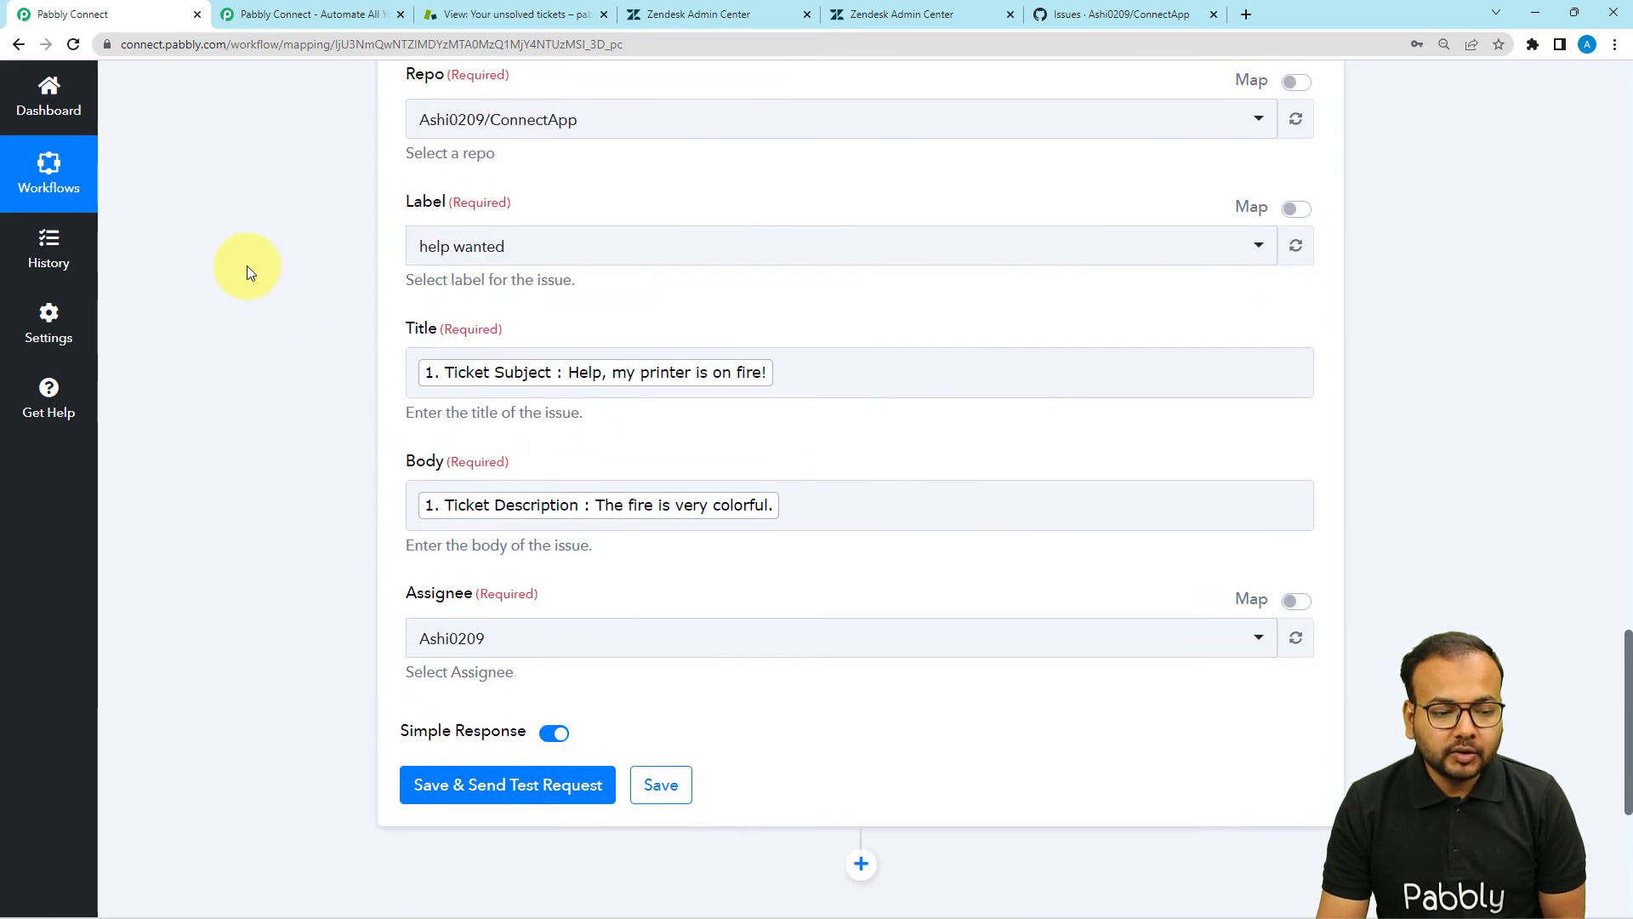
scroll(246, 271, down, 2)
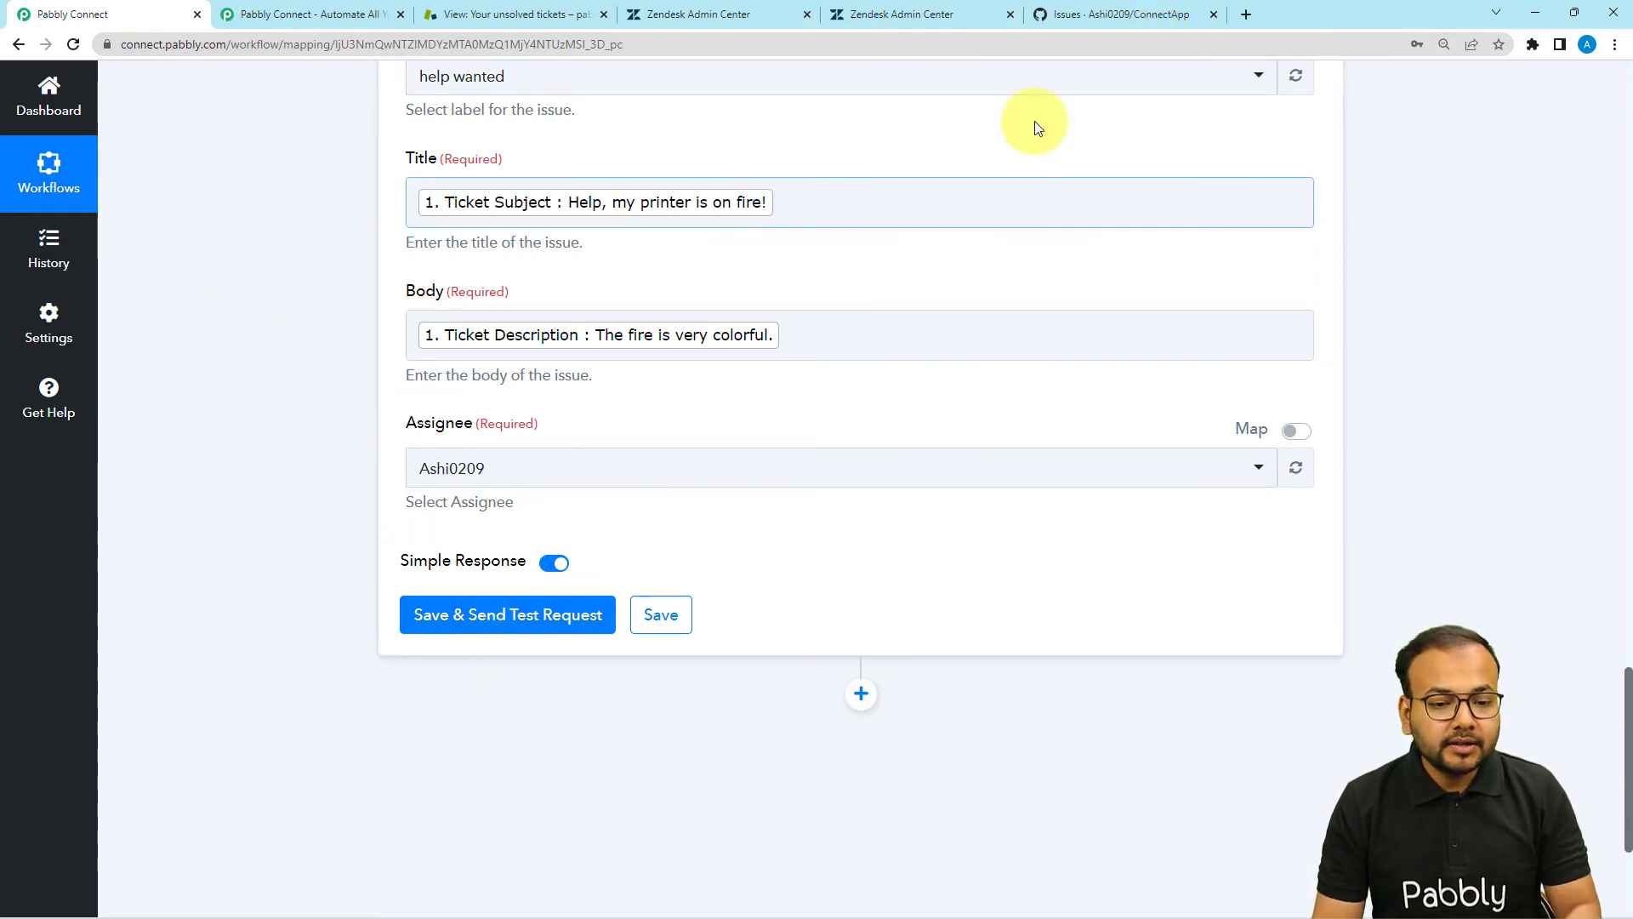
Review the open issues of the ConnectApp repository on GitHub and return to the Pabbly Connect workflow
click(1074, 18)
scroll(634, 255, down, 2)
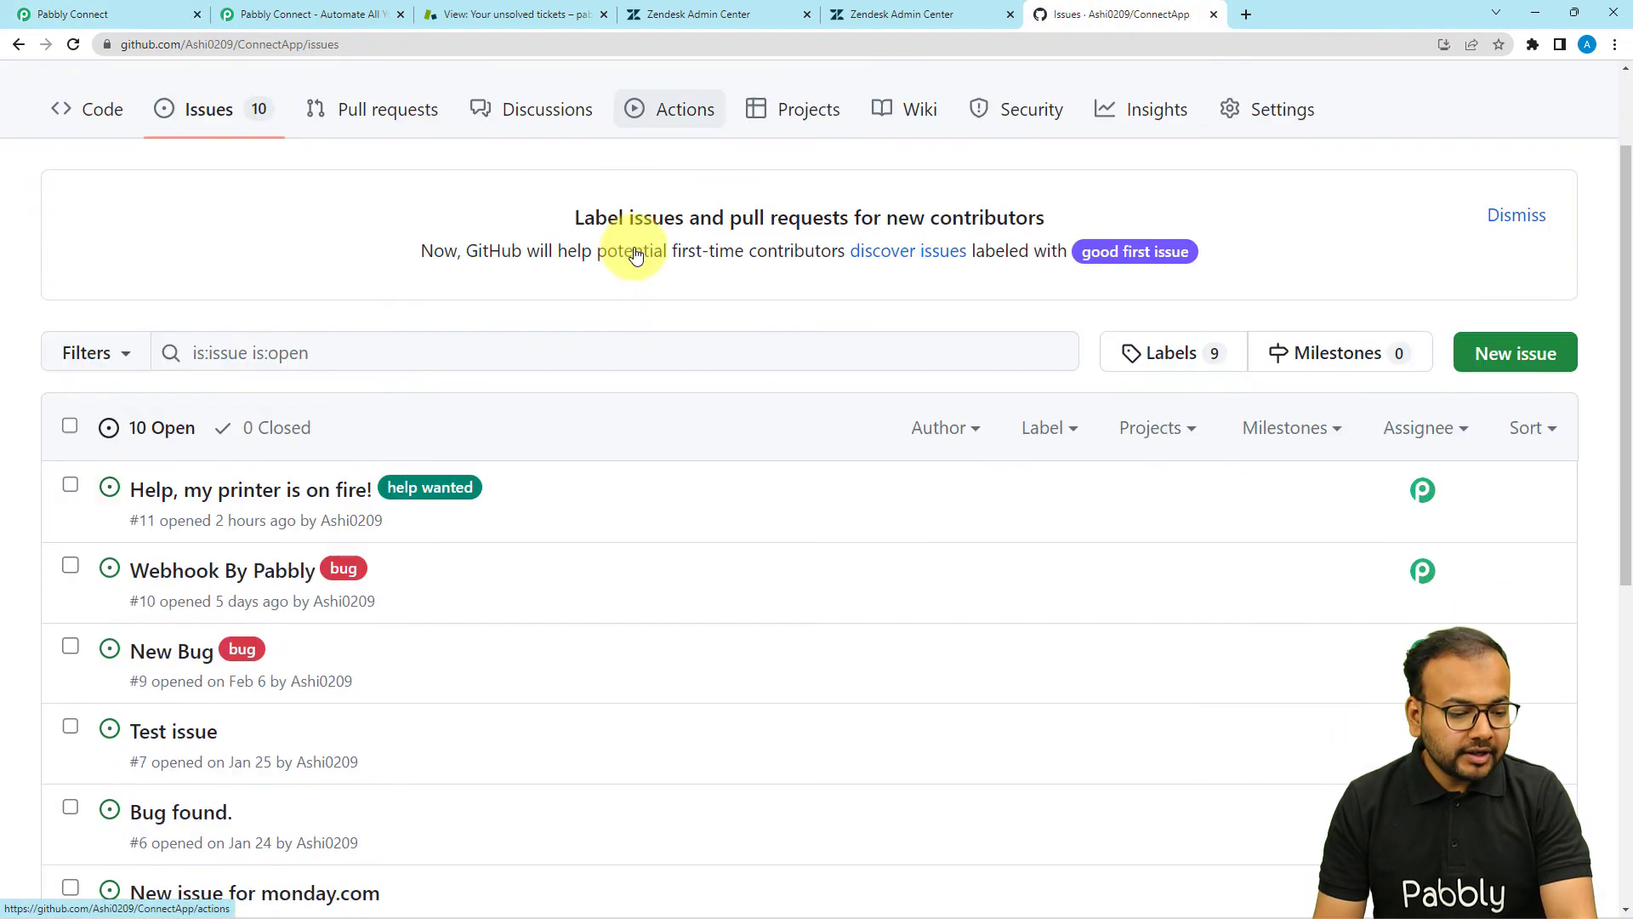
scroll(635, 255, up, 2)
key(ctrl+1)
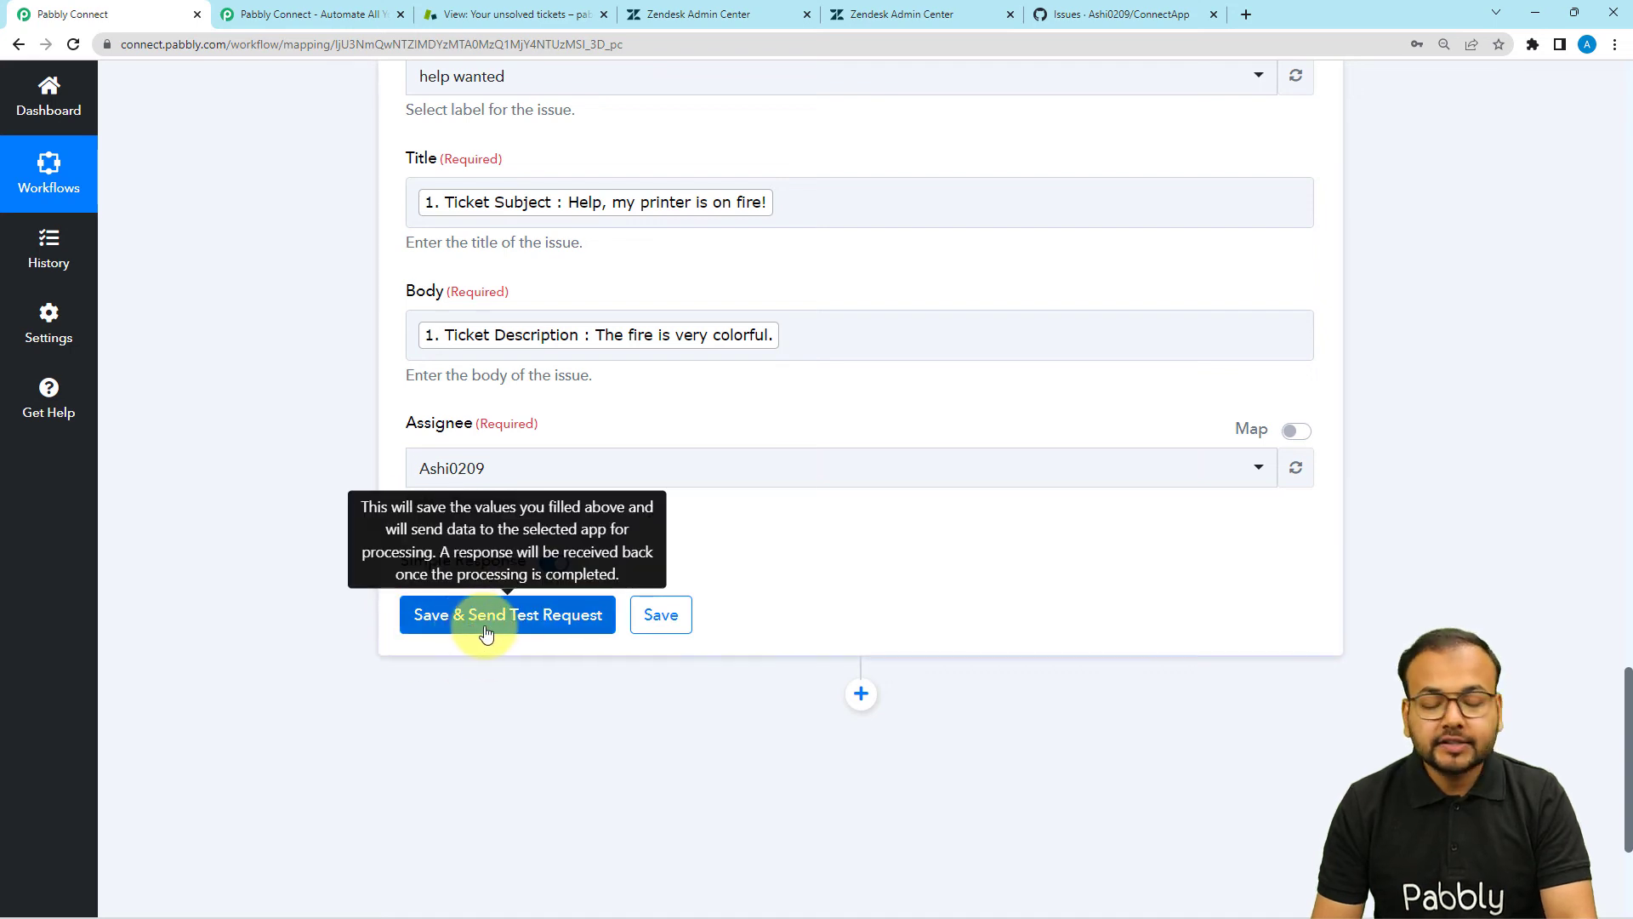
click(1063, 14)
scroll(213, 410, down, 1)
scroll(204, 256, up, 1)
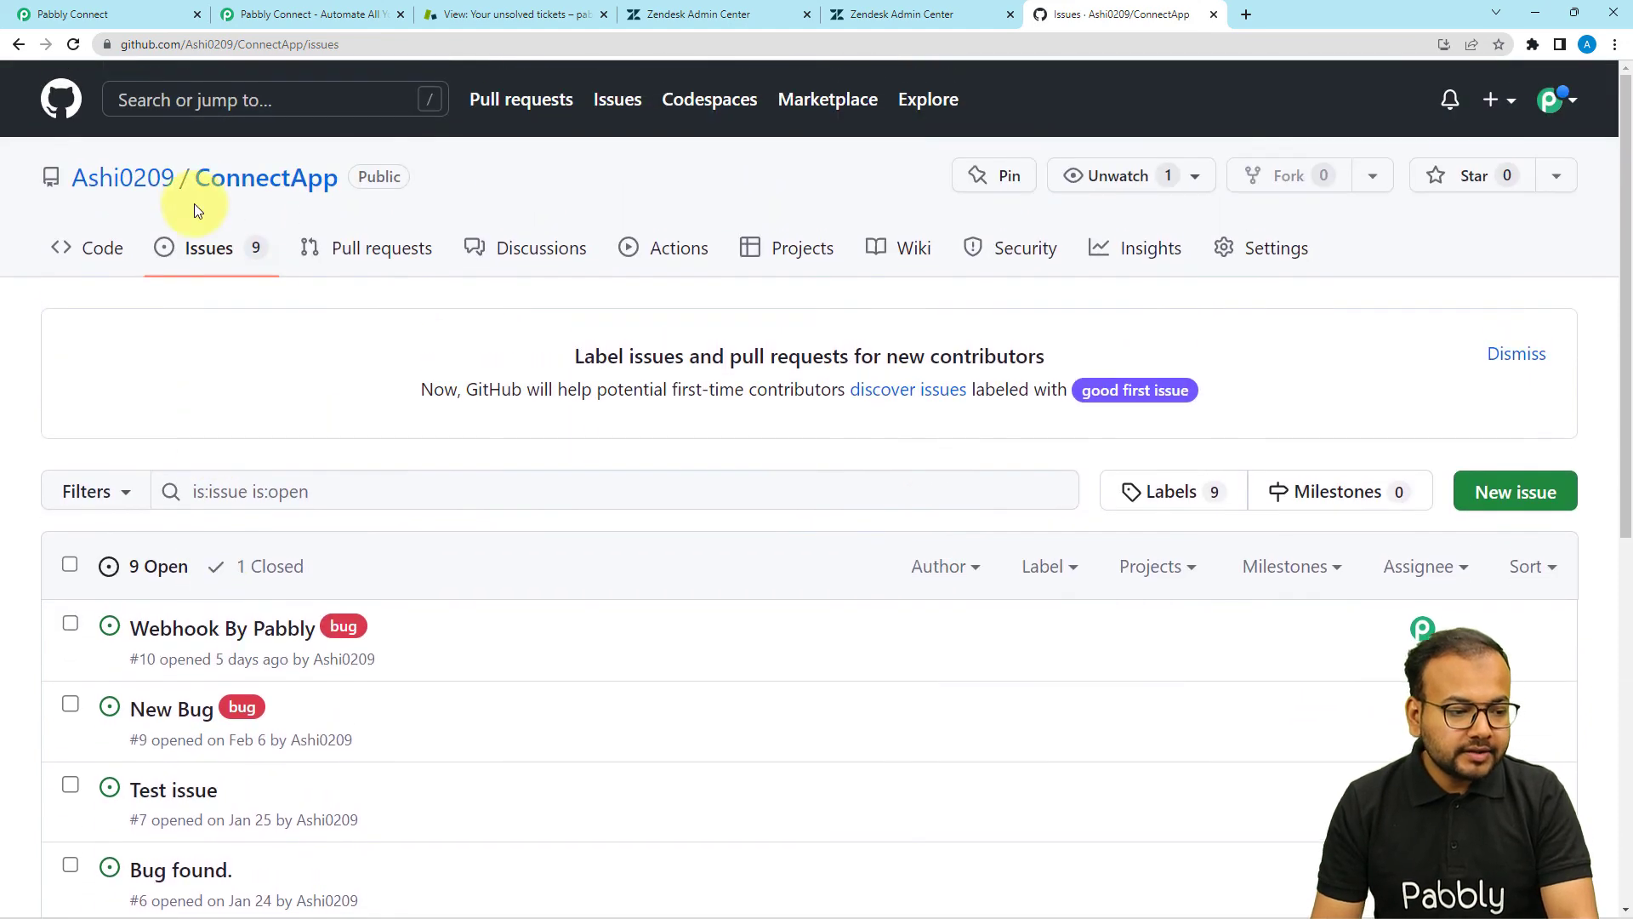
click(107, 14)
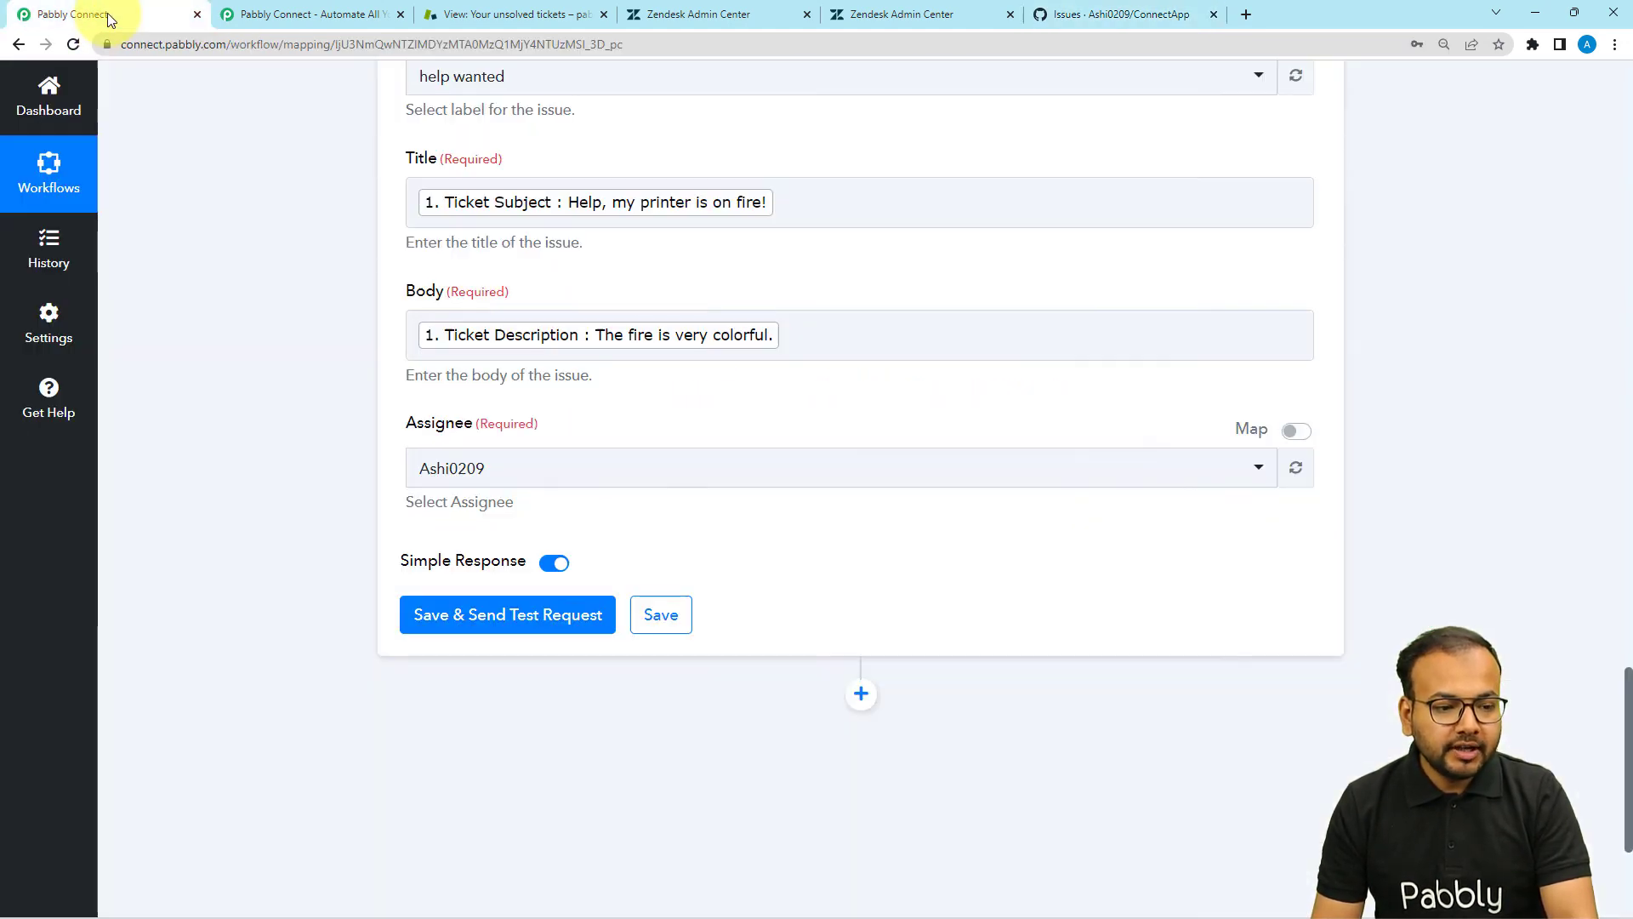
Save the GitHub Create an Issue action with a test request, and switch to the ConnectApp issues page on GitHub
scroll(519, 222, up, 1)
scroll(519, 221, up, 4)
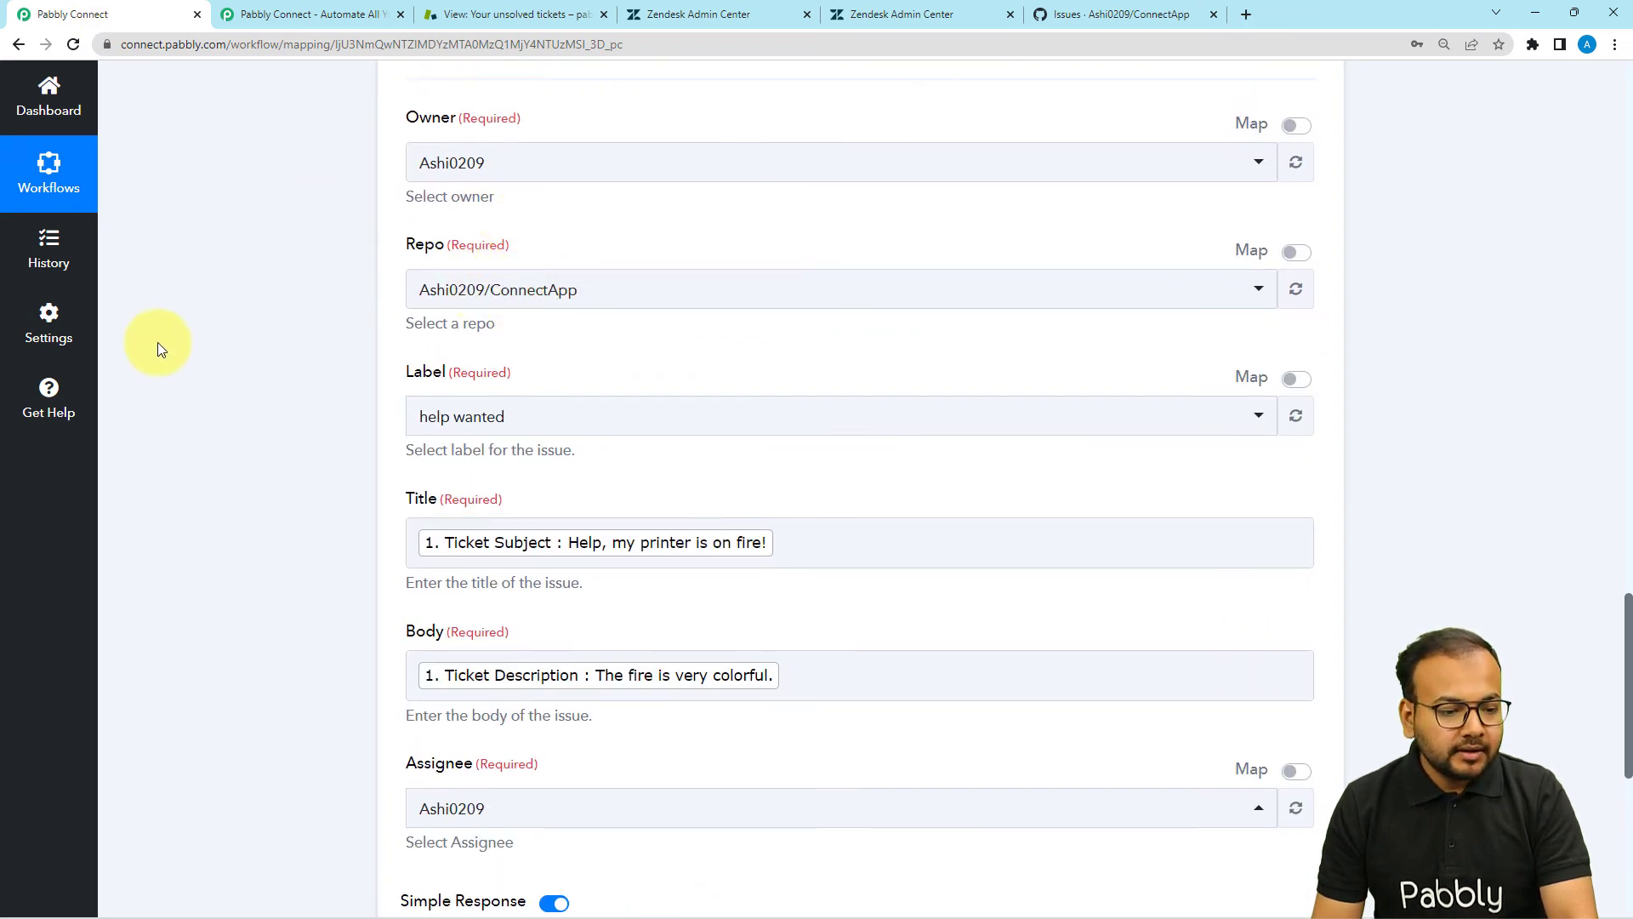
scroll(280, 370, down, 4)
click(453, 626)
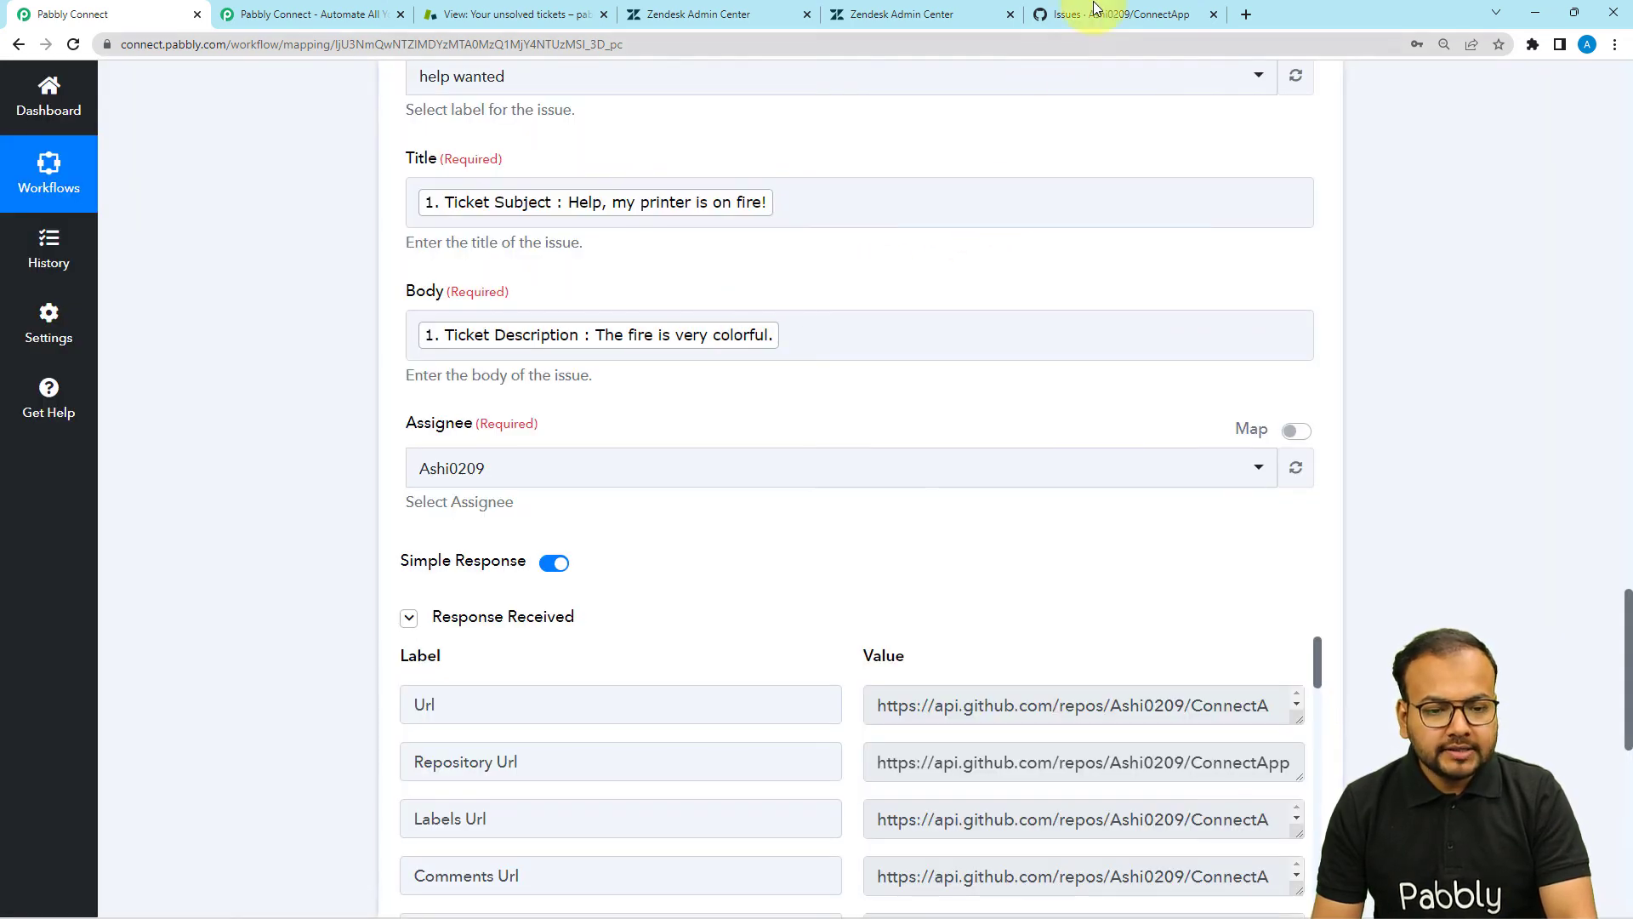
scroll(936, 528, down, 3)
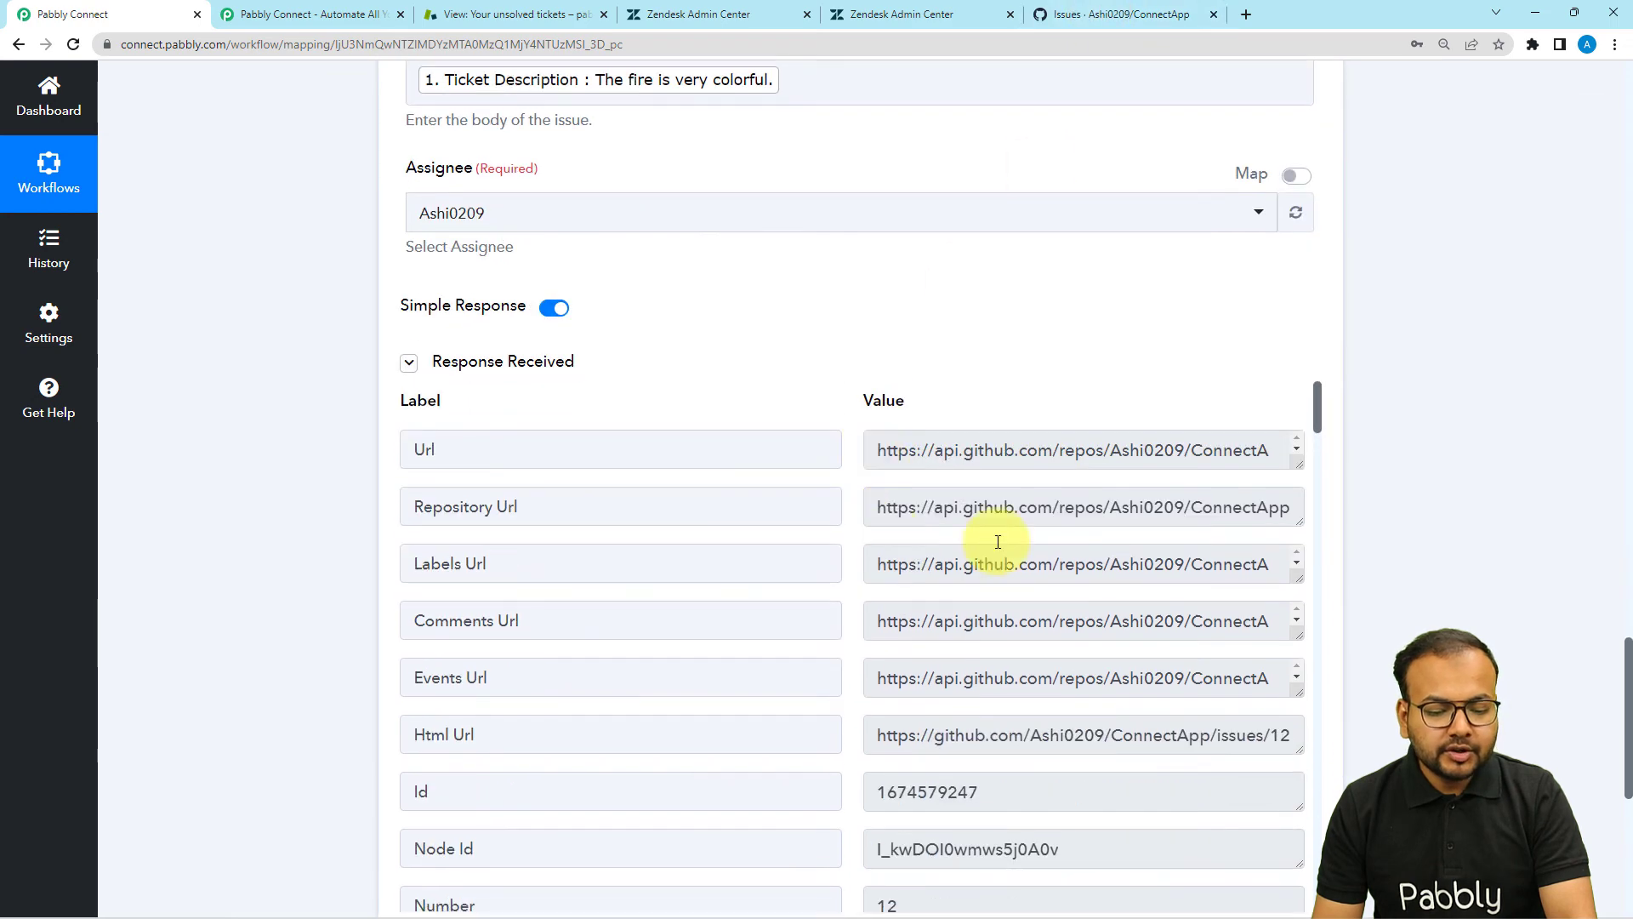
click(1069, 17)
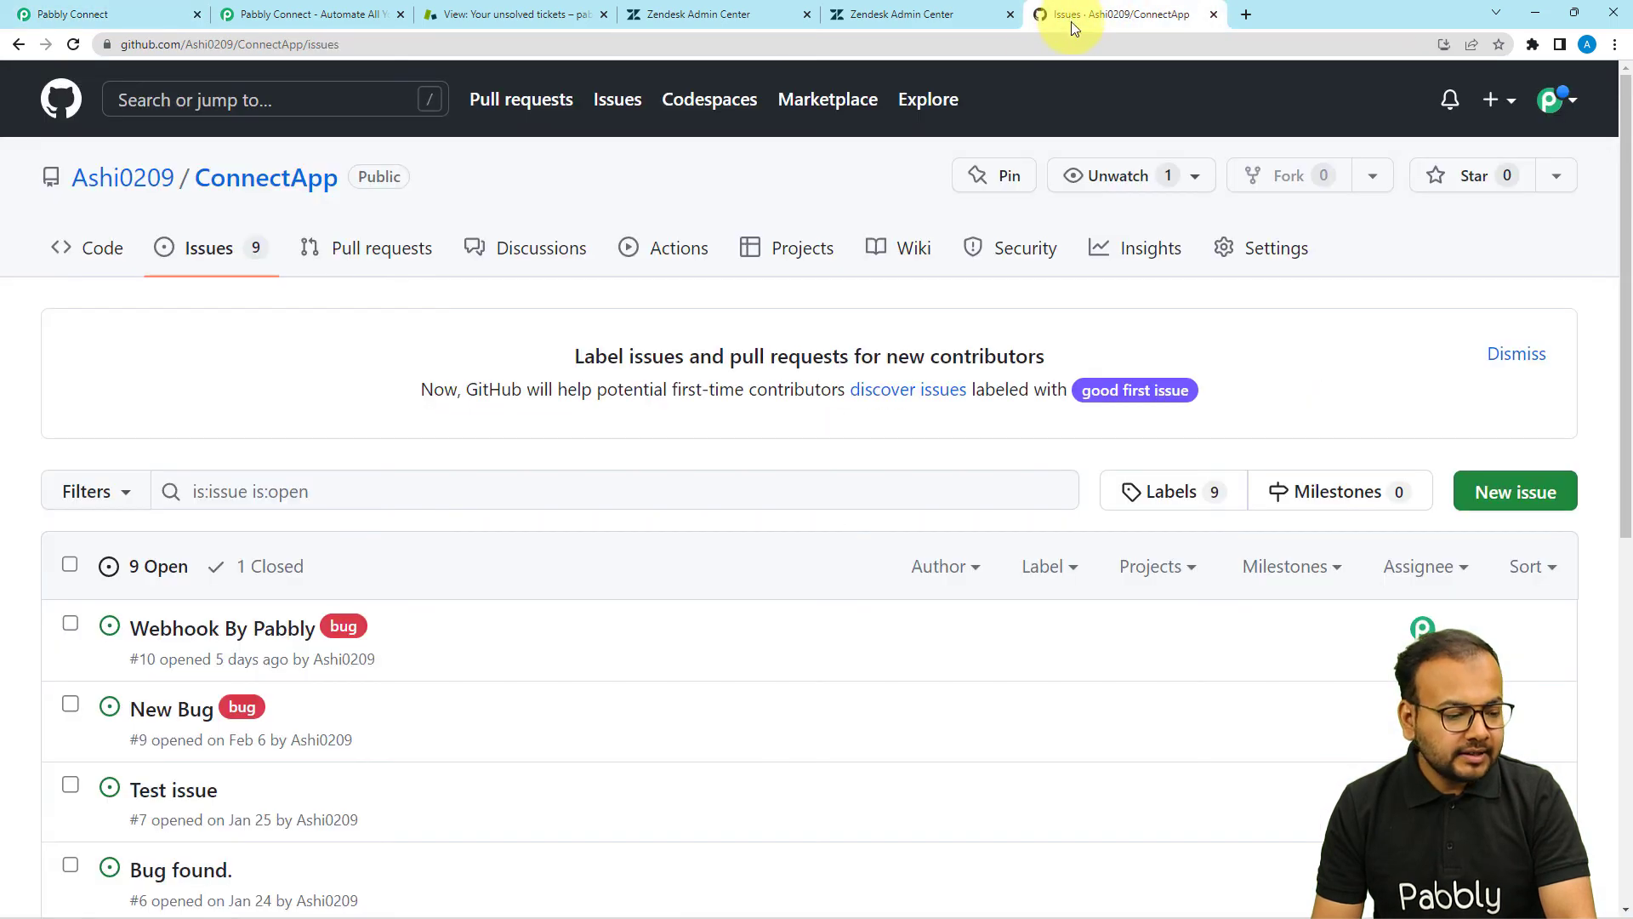
Refresh the ConnectApp issues list and open the "Help, my printer is on fire!" issue to check its description, label and assignee
click(73, 45)
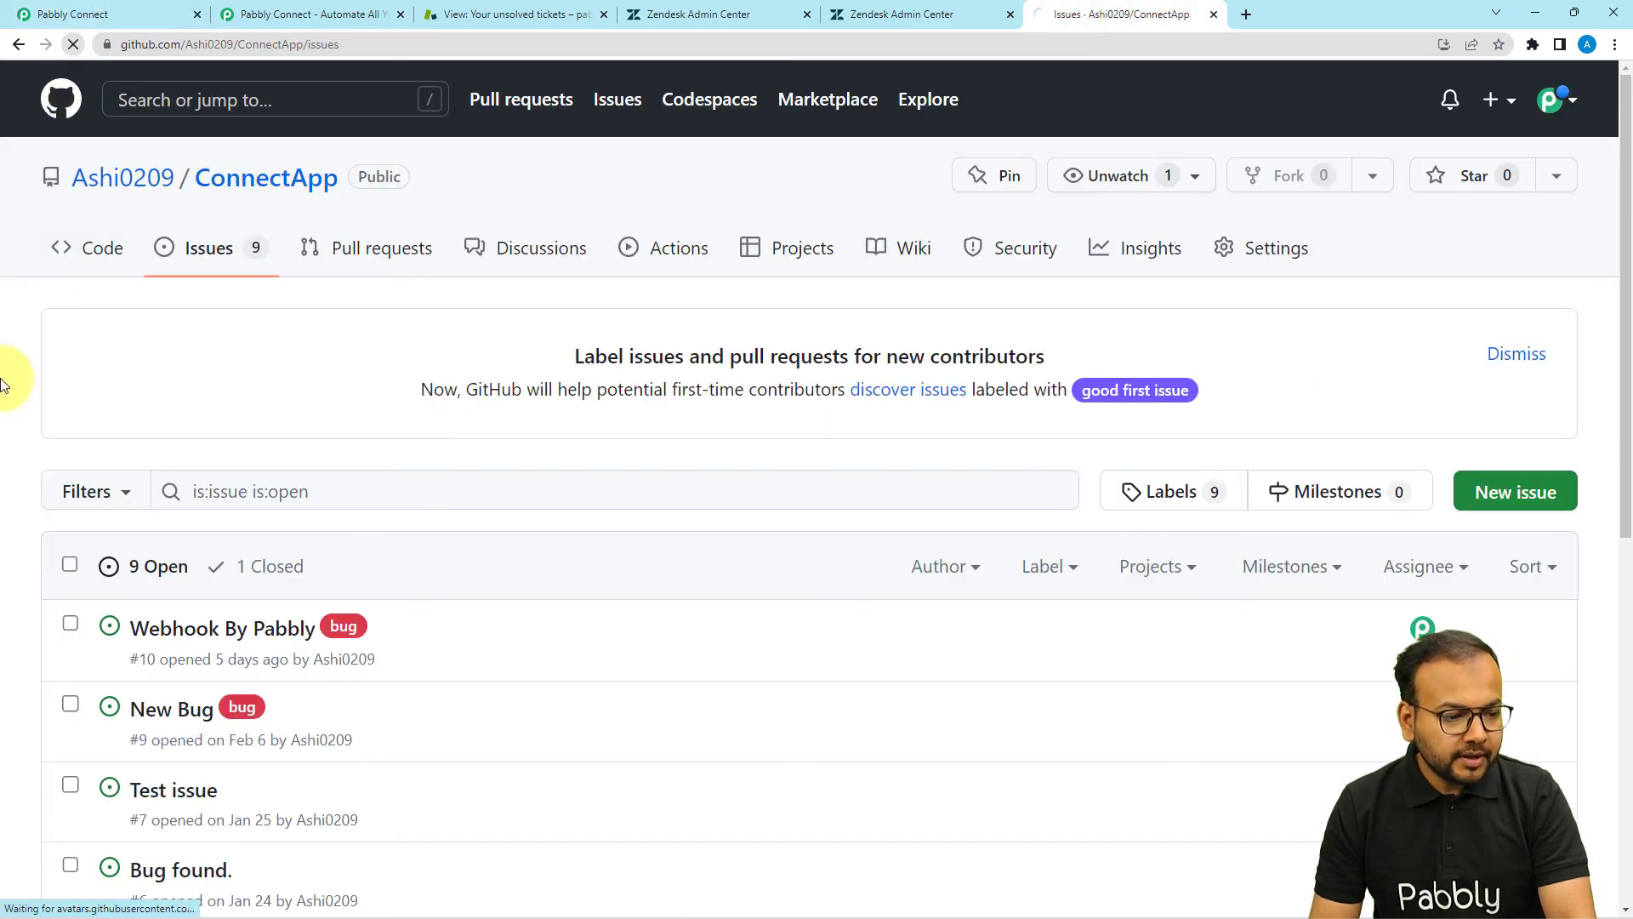
scroll(5, 385, down, 3)
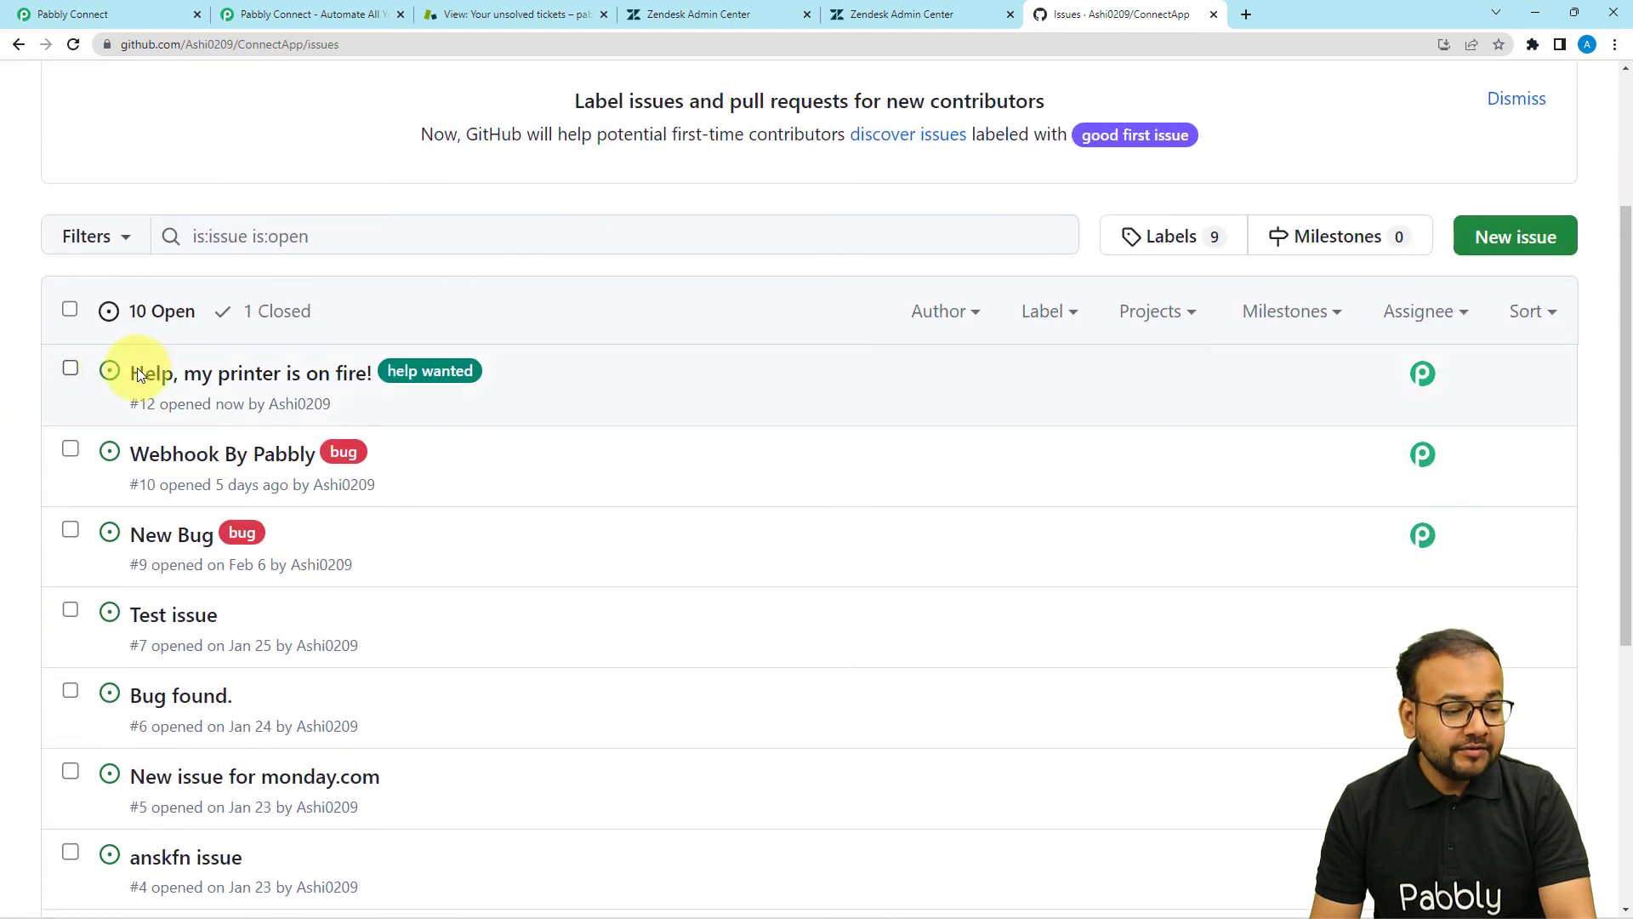
mouse_move(324, 374)
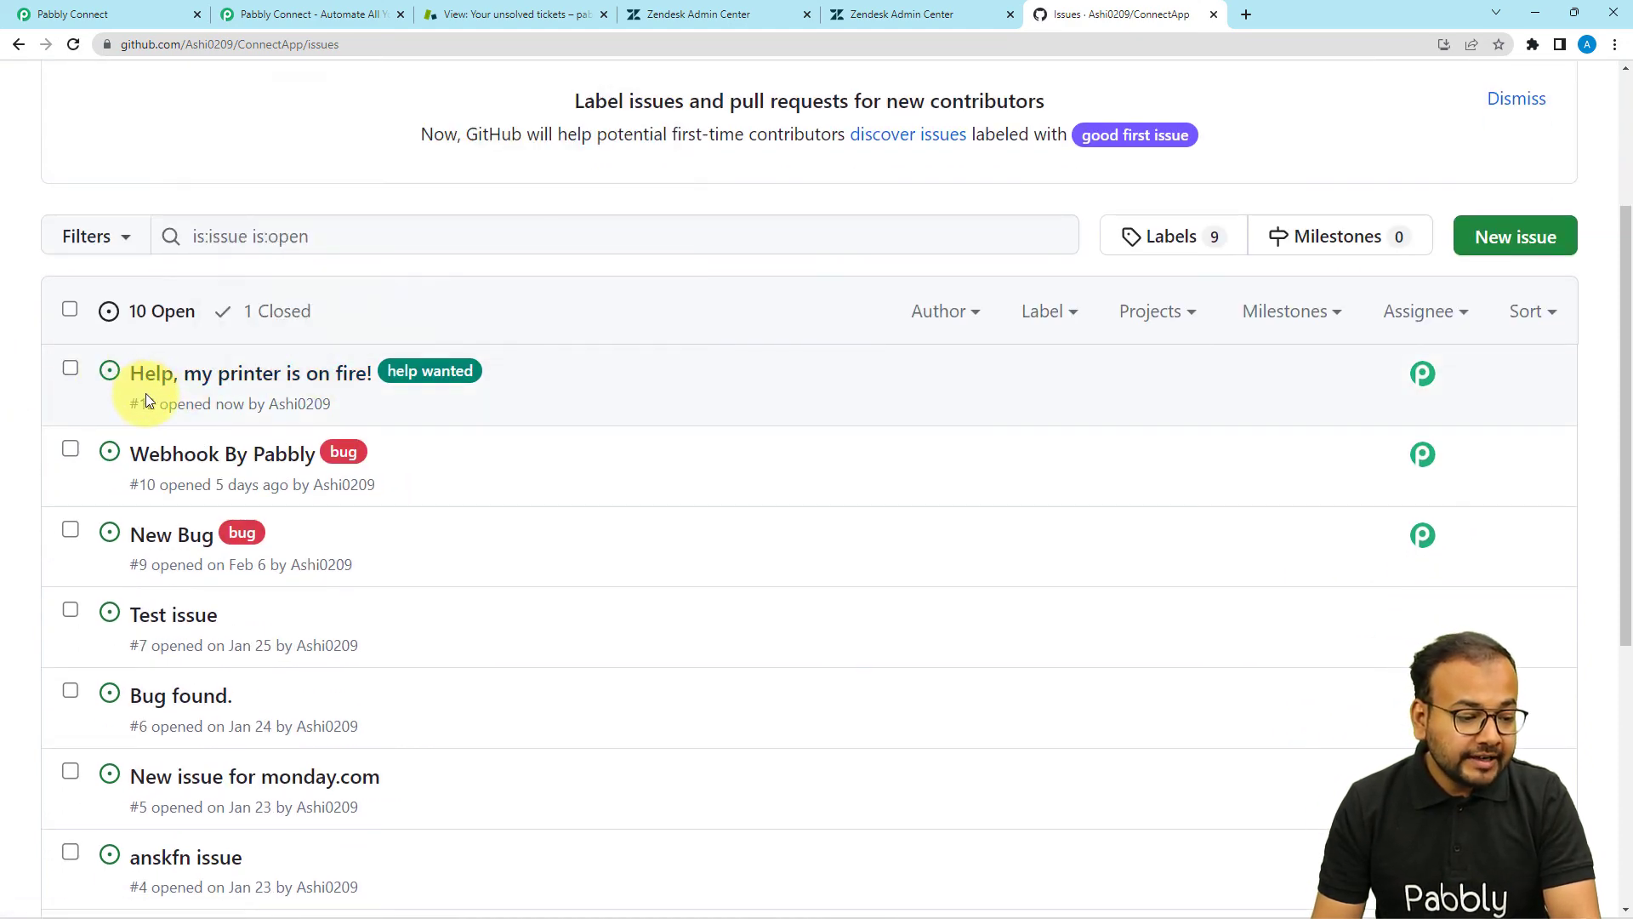
mouse_move(149, 381)
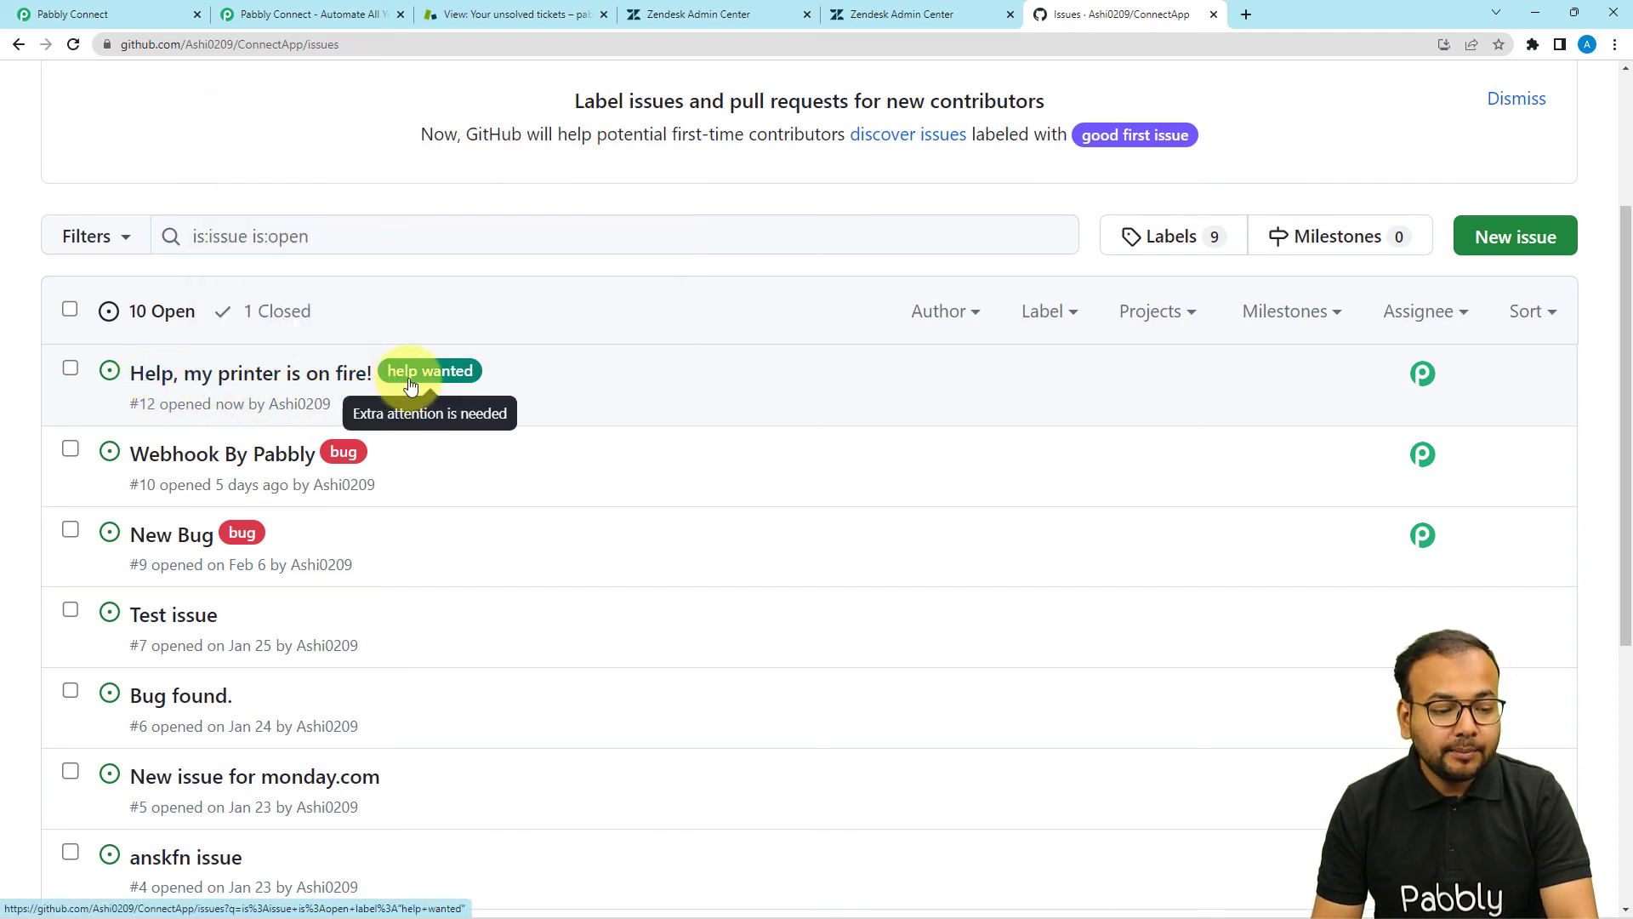
mouse_move(271, 380)
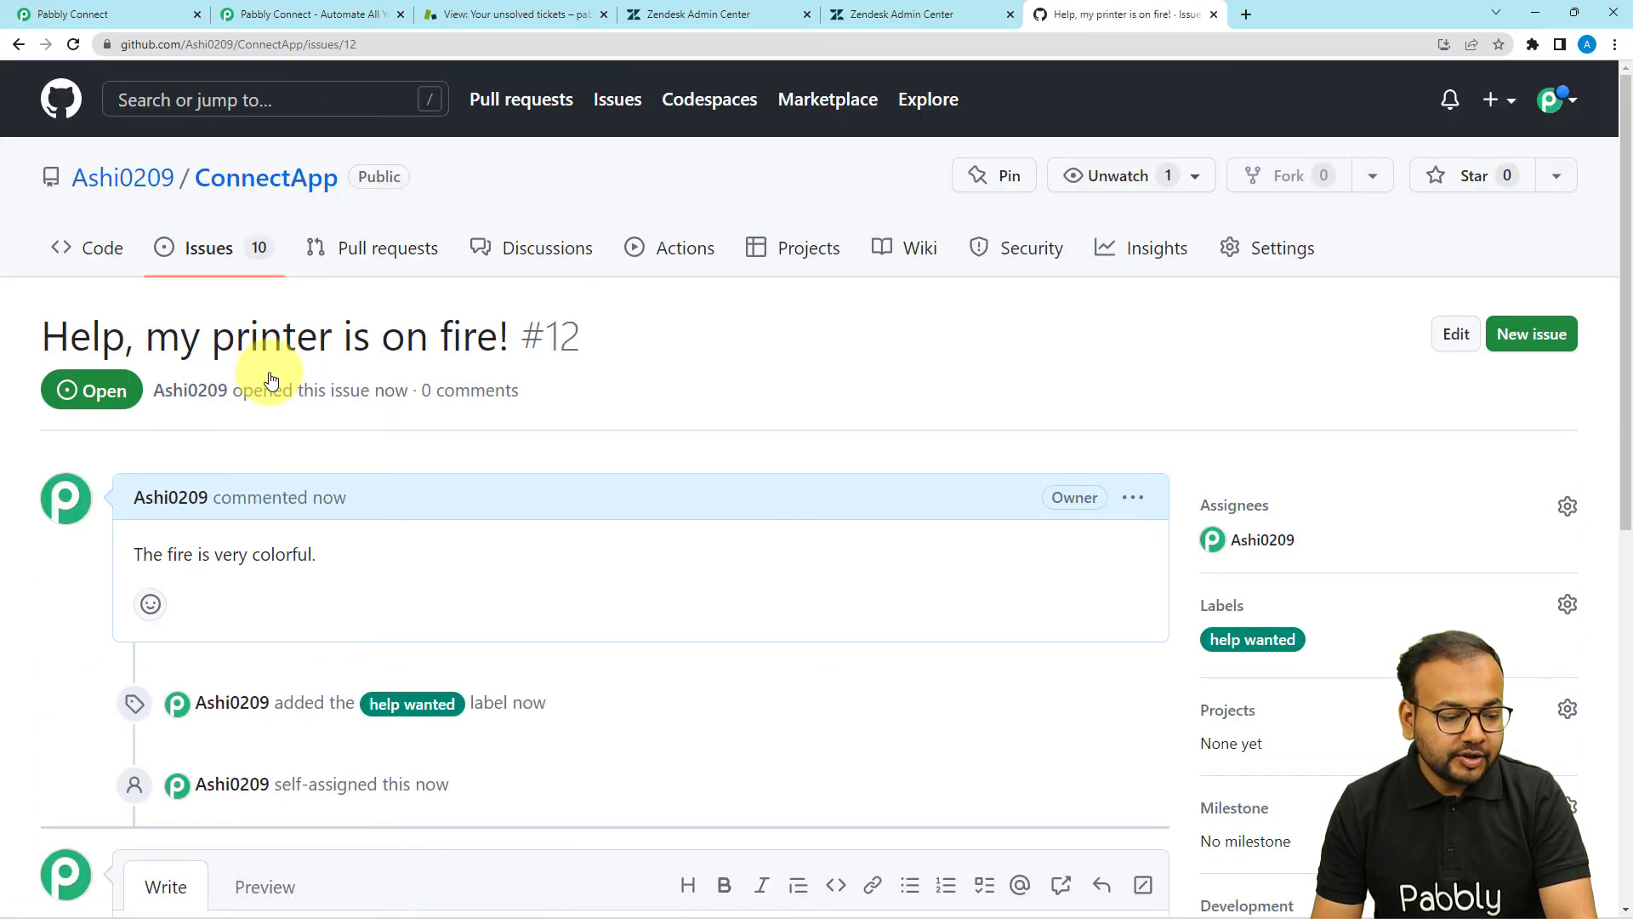
scroll(267, 375, down, 1)
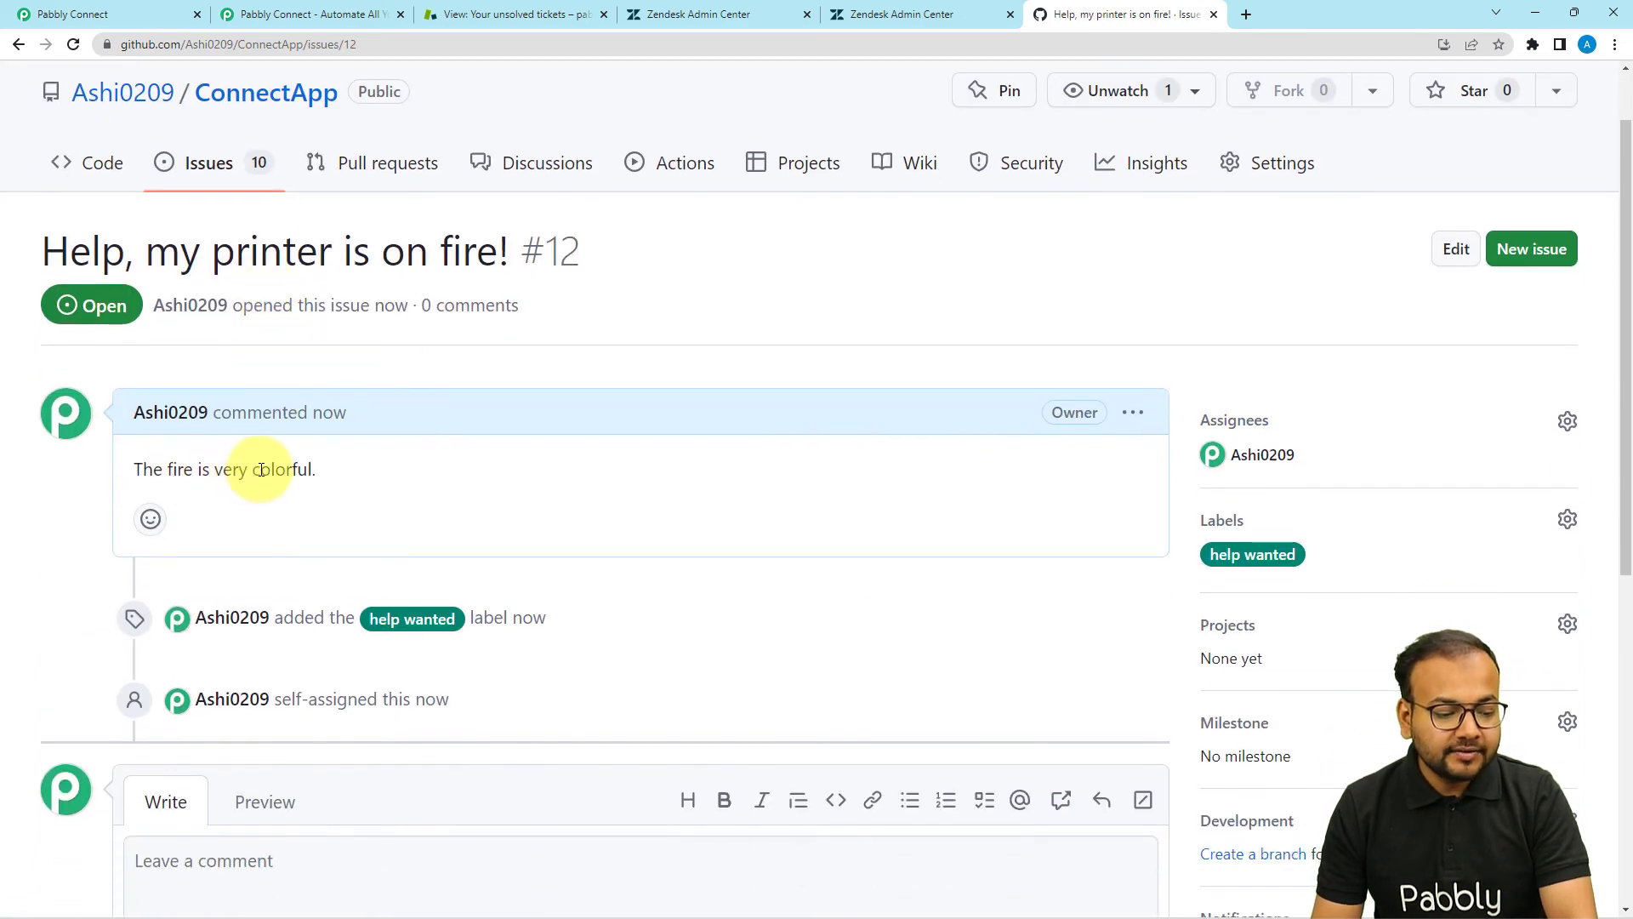
Return to the Pabbly Connect workflow and collapse the Zendesk New Ticket trigger and the GitHub Create an Issue action
click(72, 14)
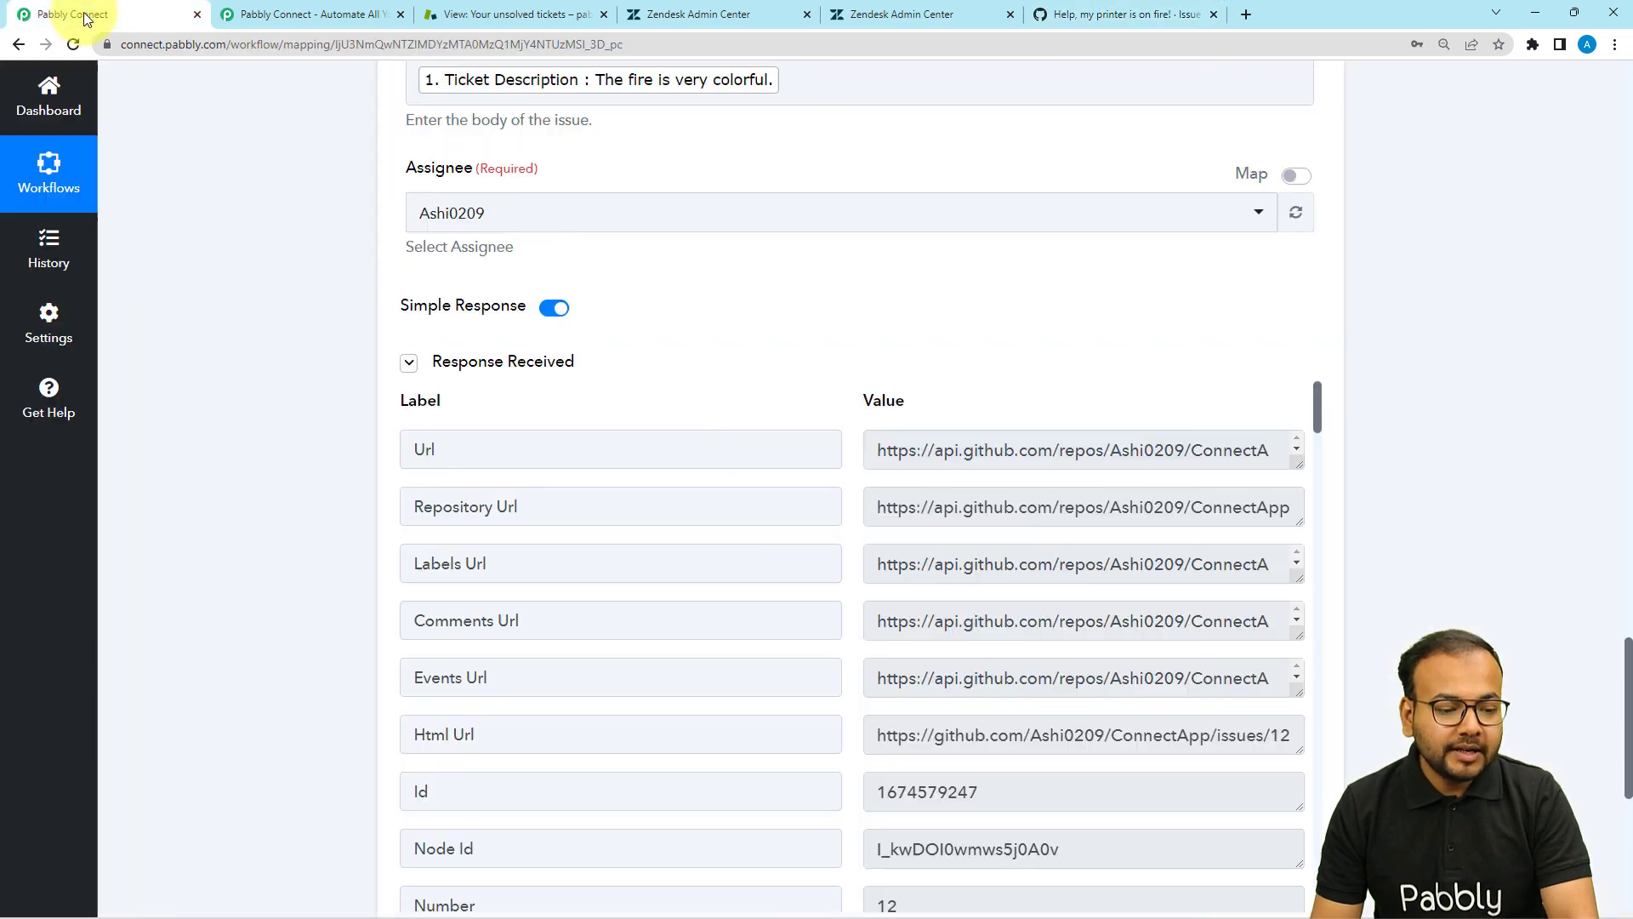
scroll(369, 346, up, 5)
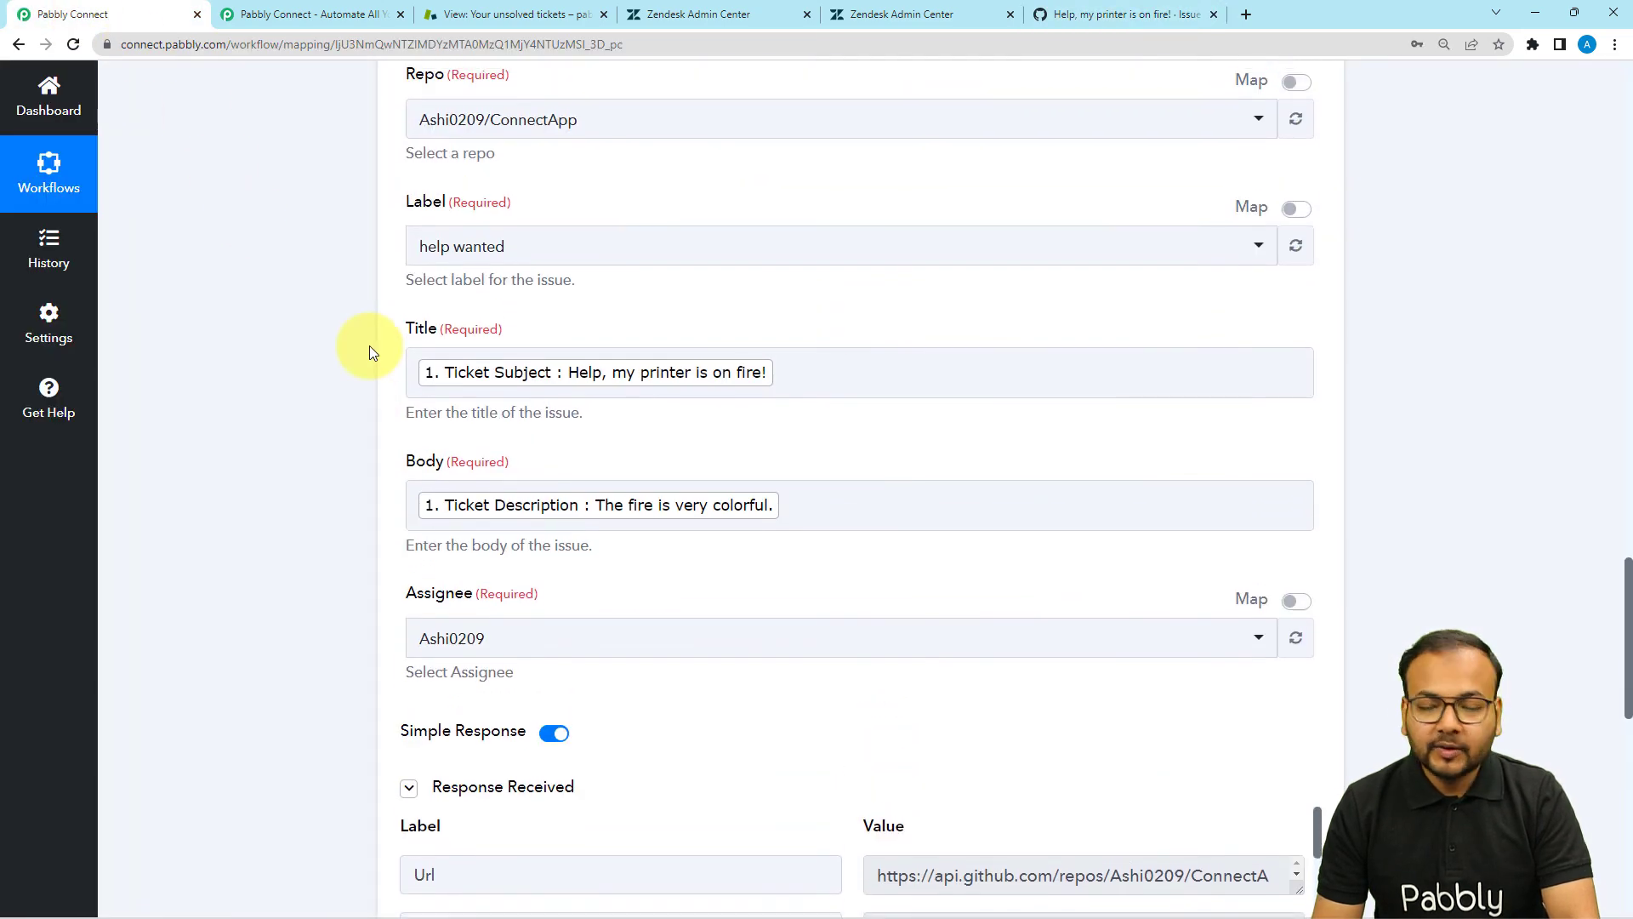
scroll(369, 346, down, 5)
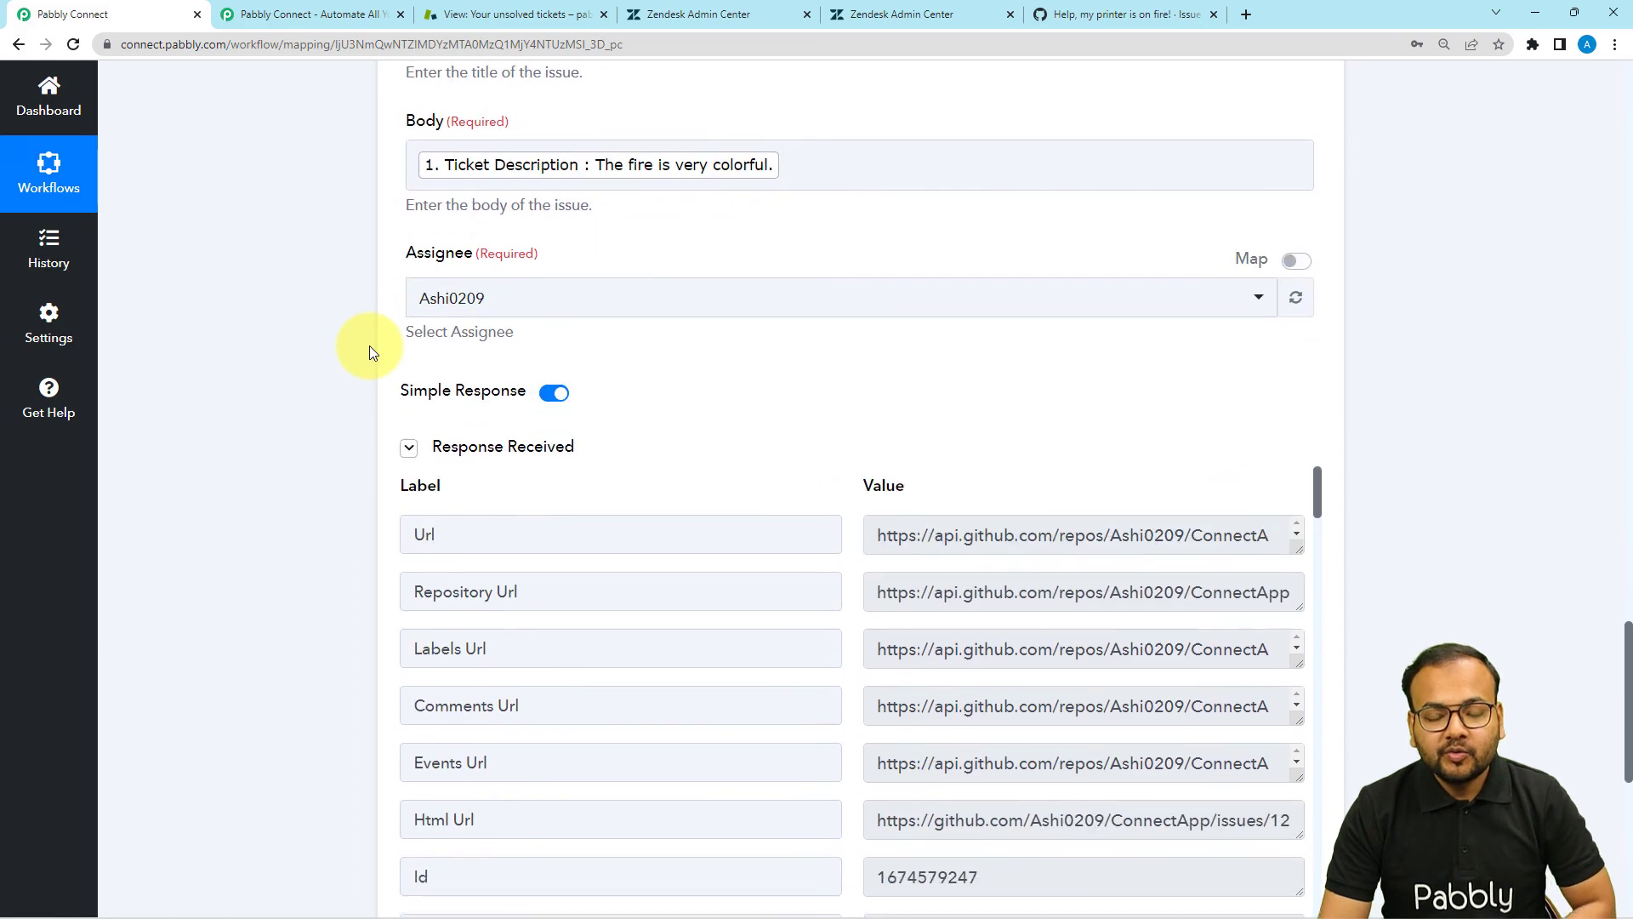
scroll(369, 346, up, 20)
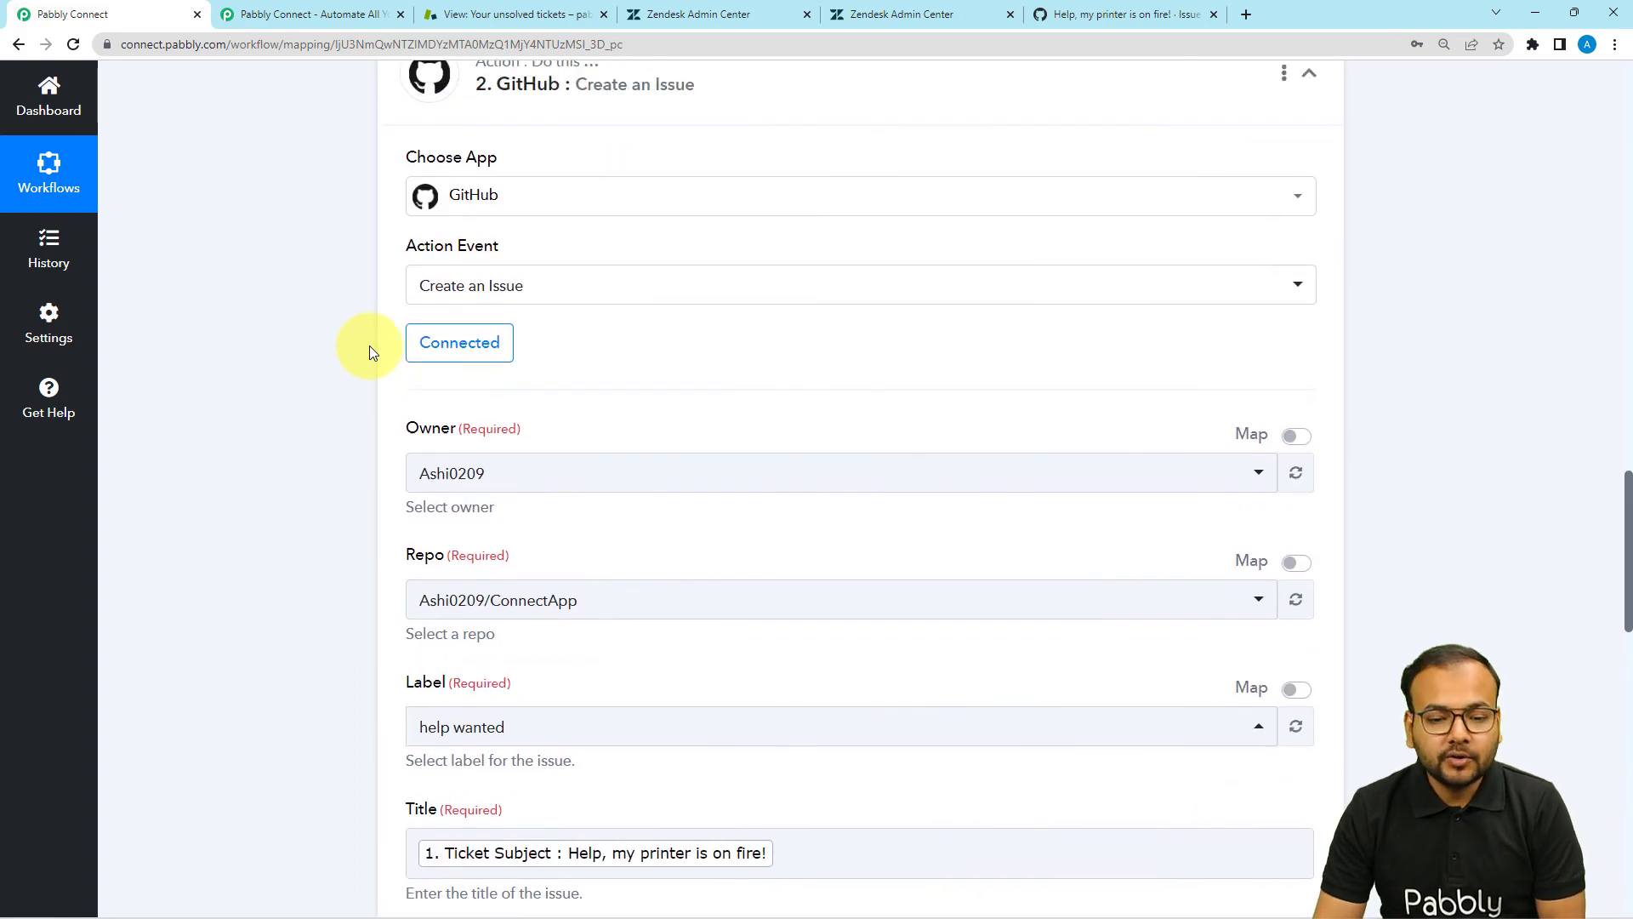
scroll(369, 346, up, 10)
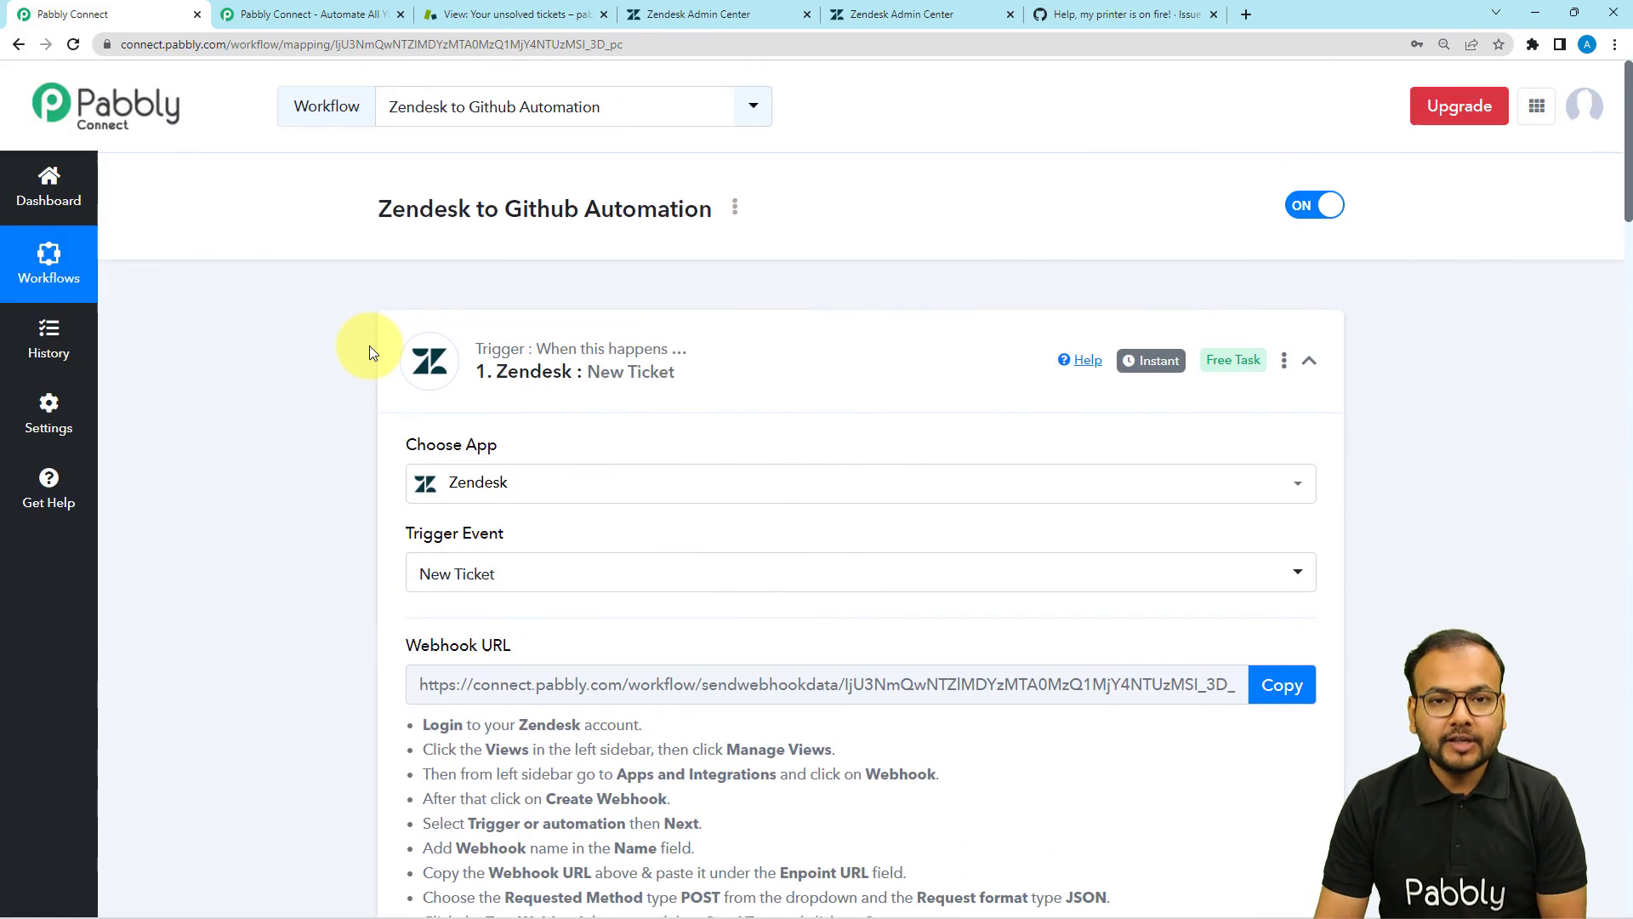
click(634, 366)
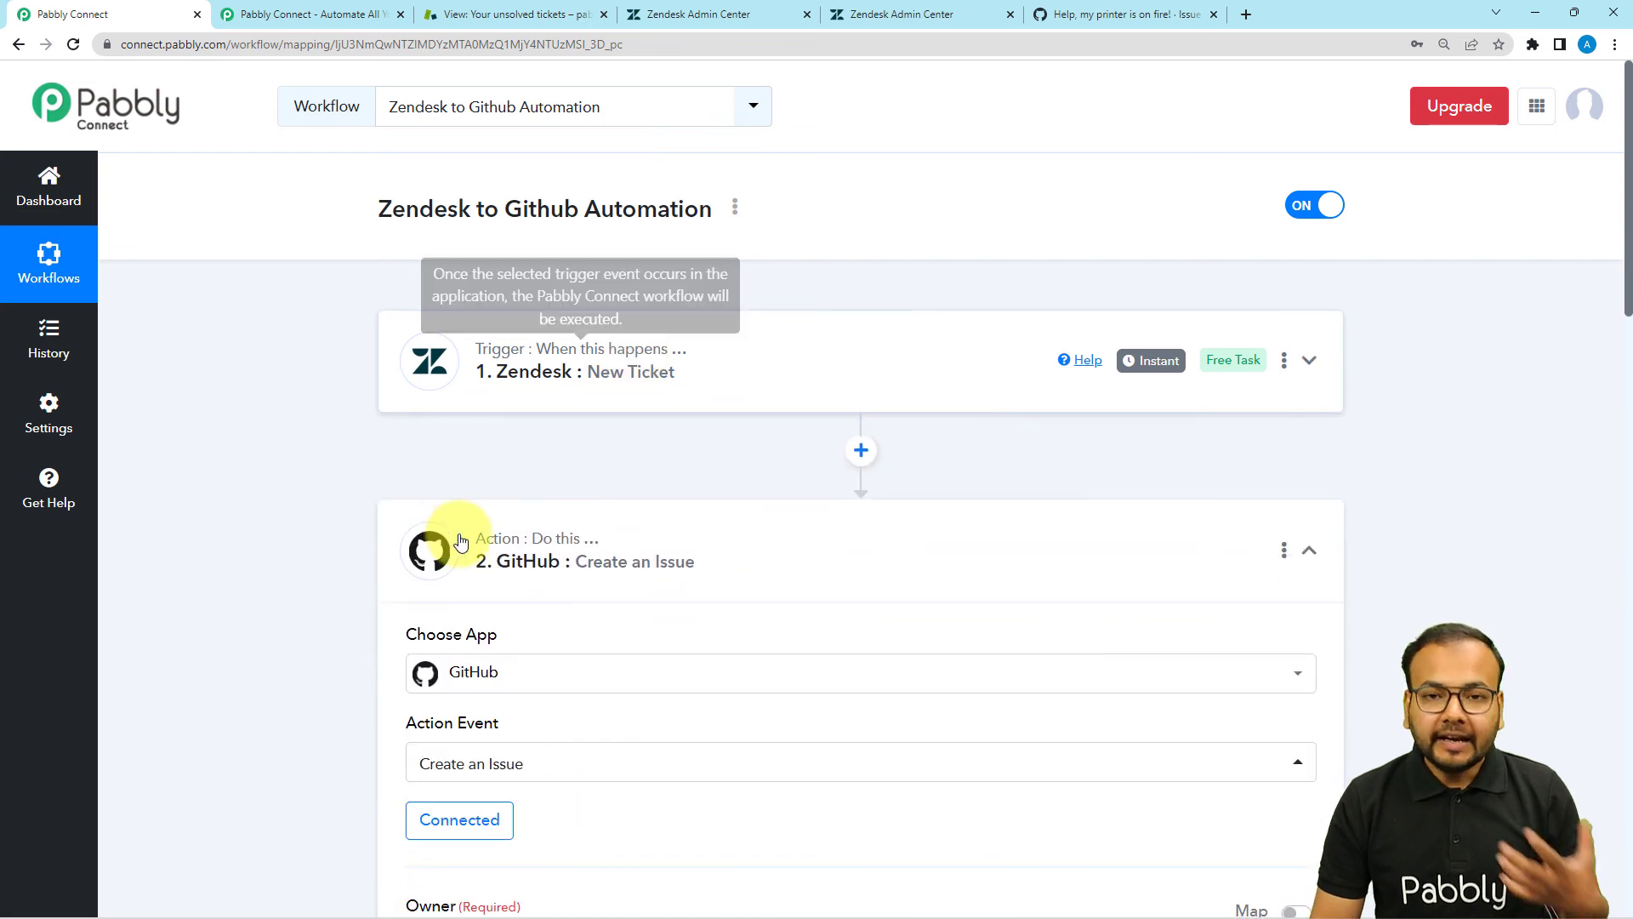
click(445, 563)
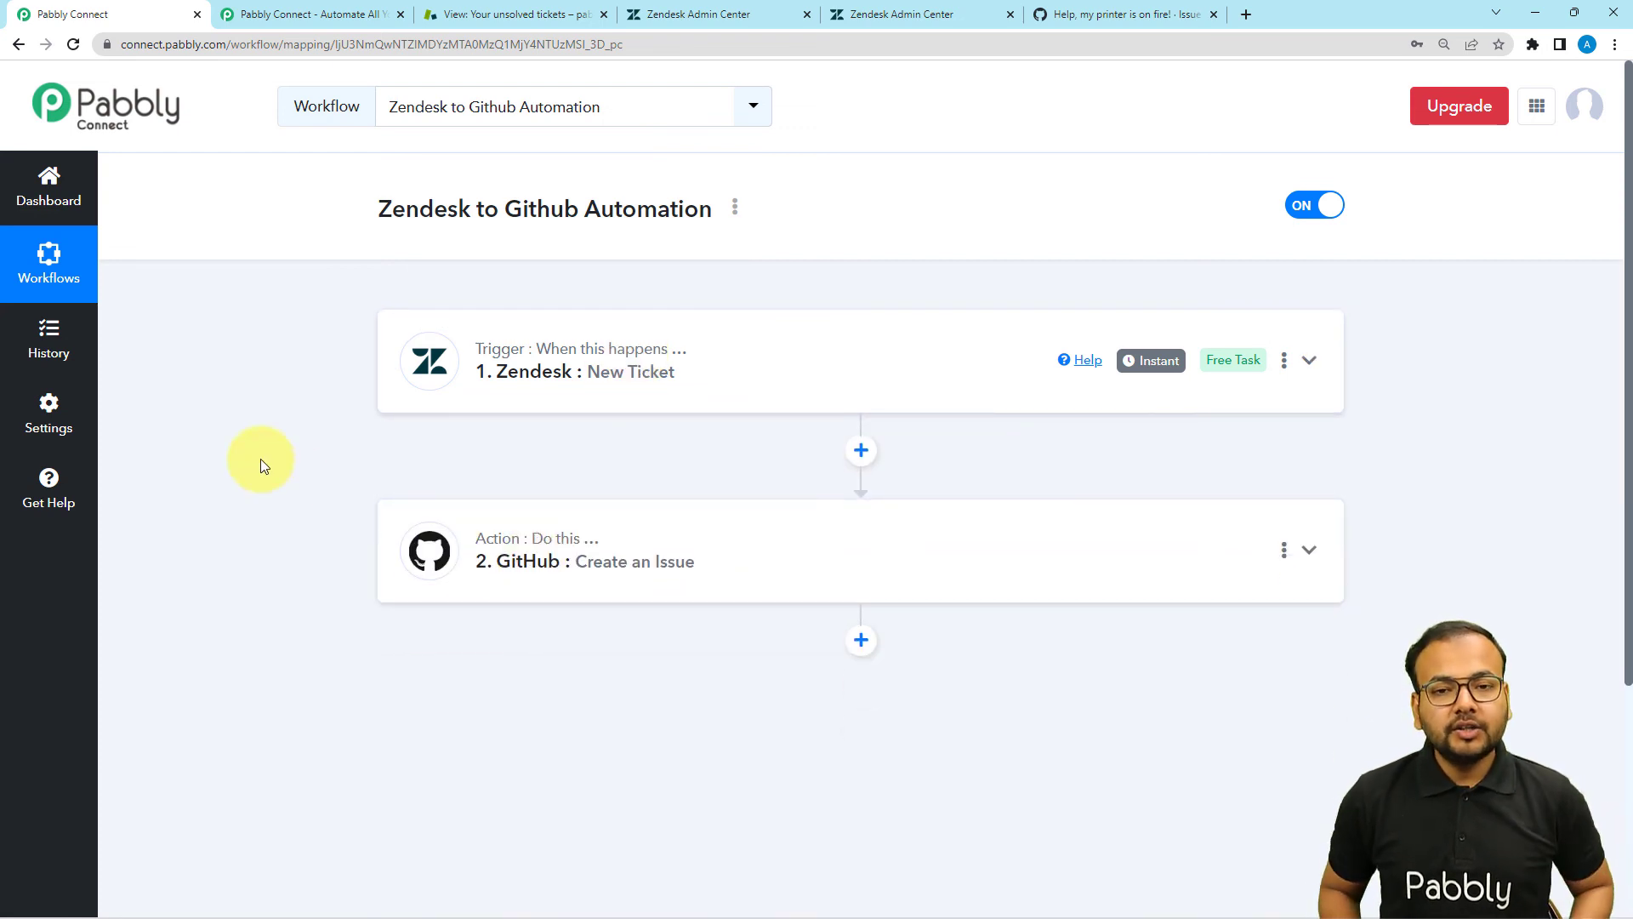